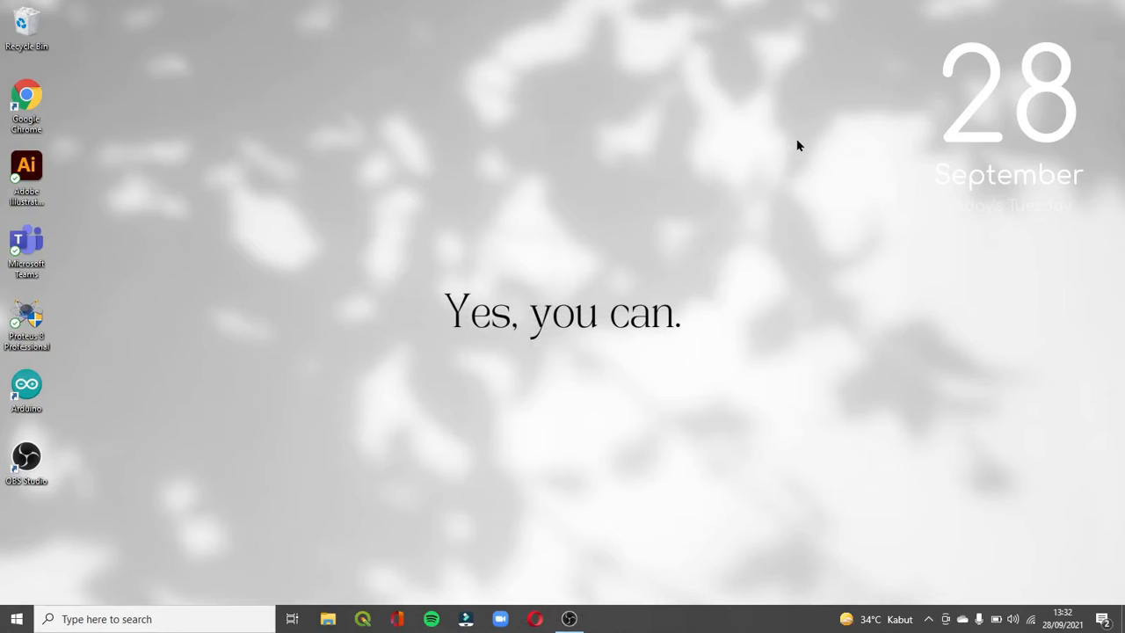
# Search the computer for "arc" and launch ArcMap 10.6.1.
pyautogui.click(145, 619)
pyautogui.write('arc')
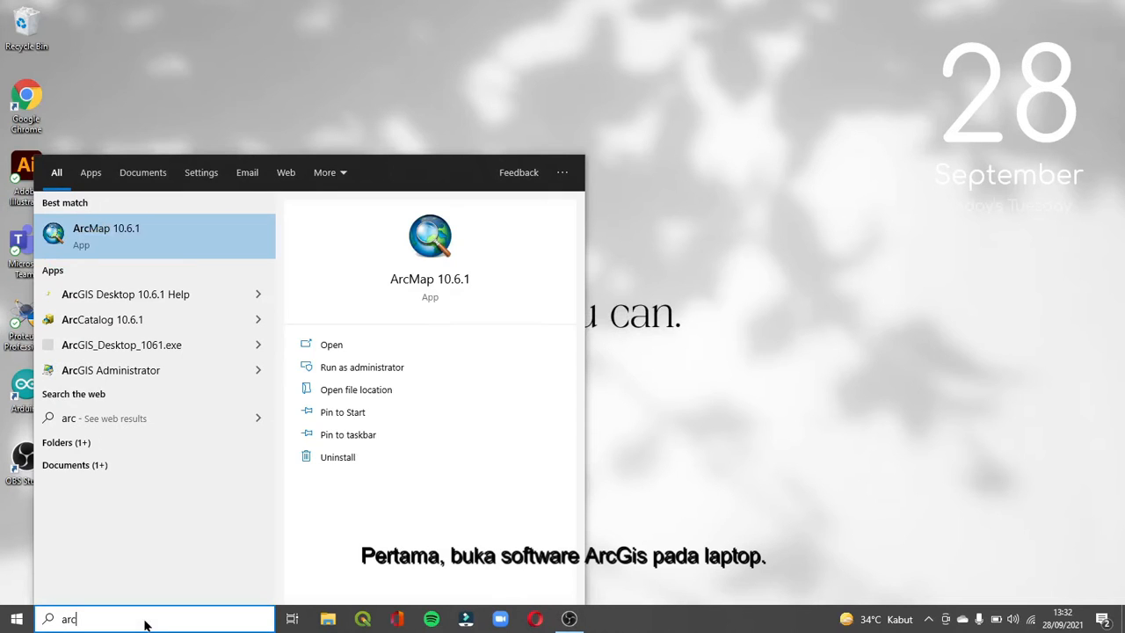
pyautogui.click(335, 349)
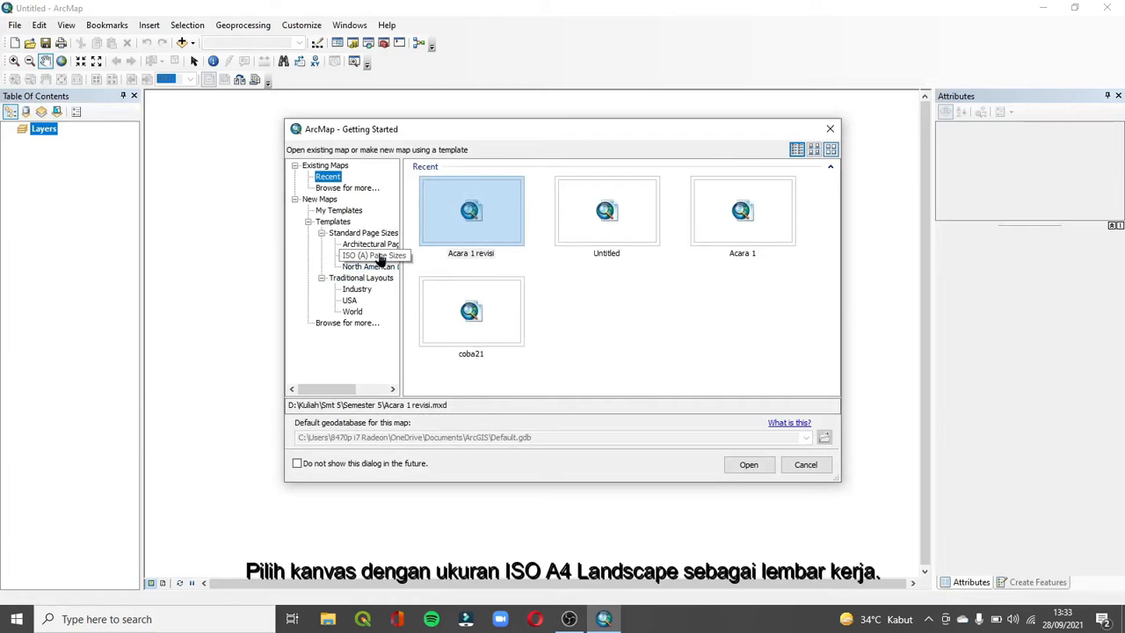
# Create a new map from the ISO A4 Landscape template in the ISO (A) Page Sizes group.
pyautogui.click(380, 257)
pyautogui.scroll(-3, 835, 351)
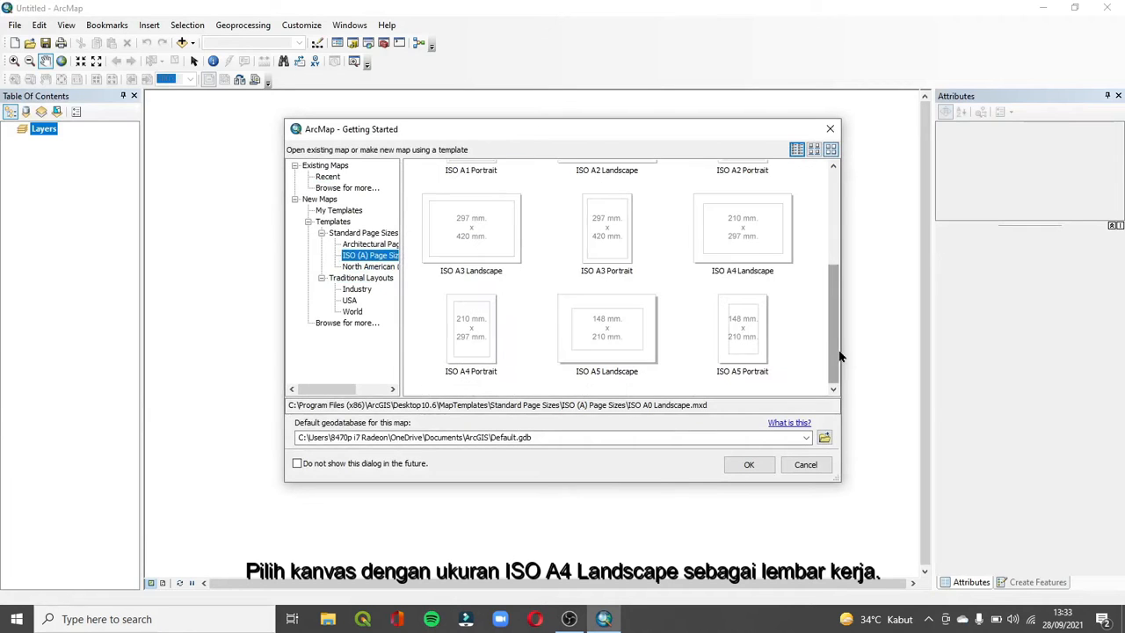
pyautogui.click(763, 246)
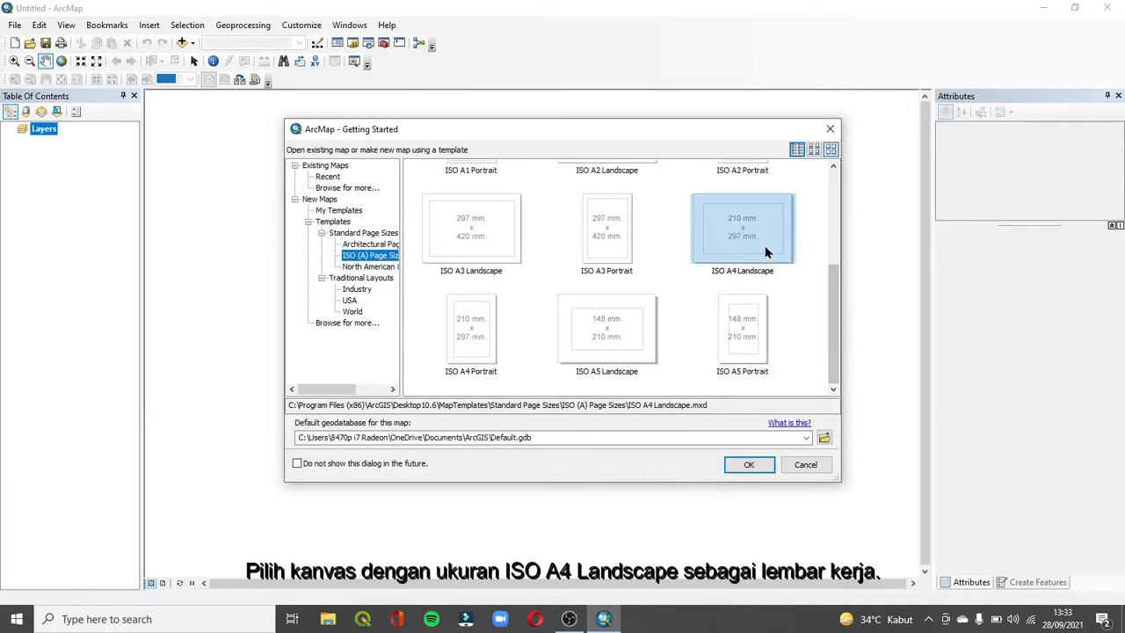
pyautogui.click(750, 465)
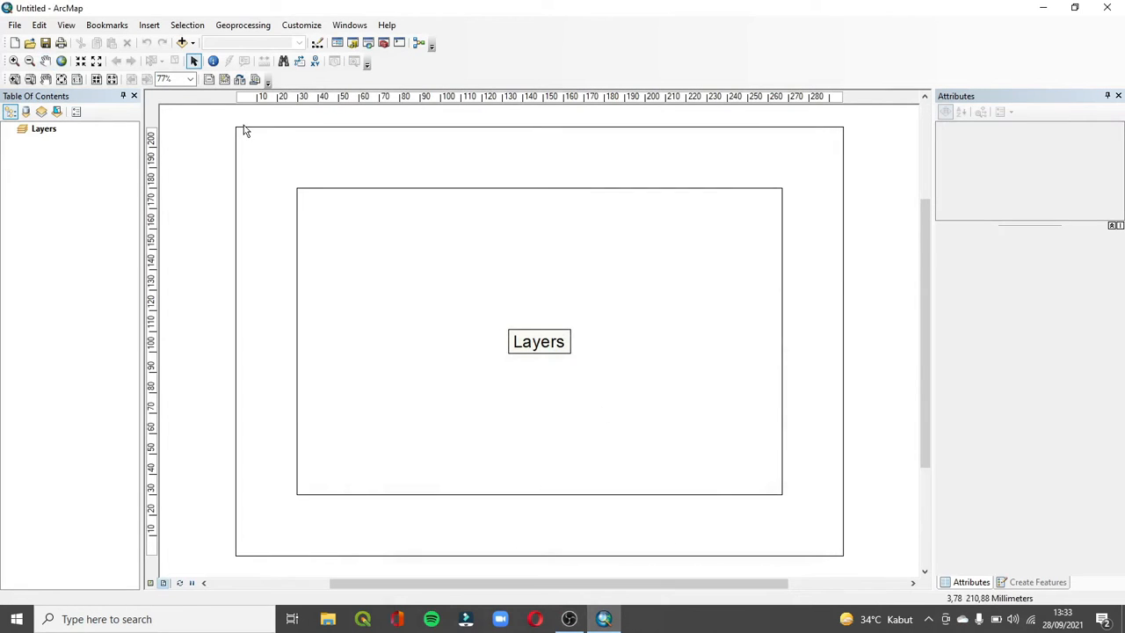
# Add the raster 0baf010c6f153985ae0bf04224262fd8_page-0001.jpg from the Smt 5 folder and switch the map to data view.
pyautogui.click(182, 45)
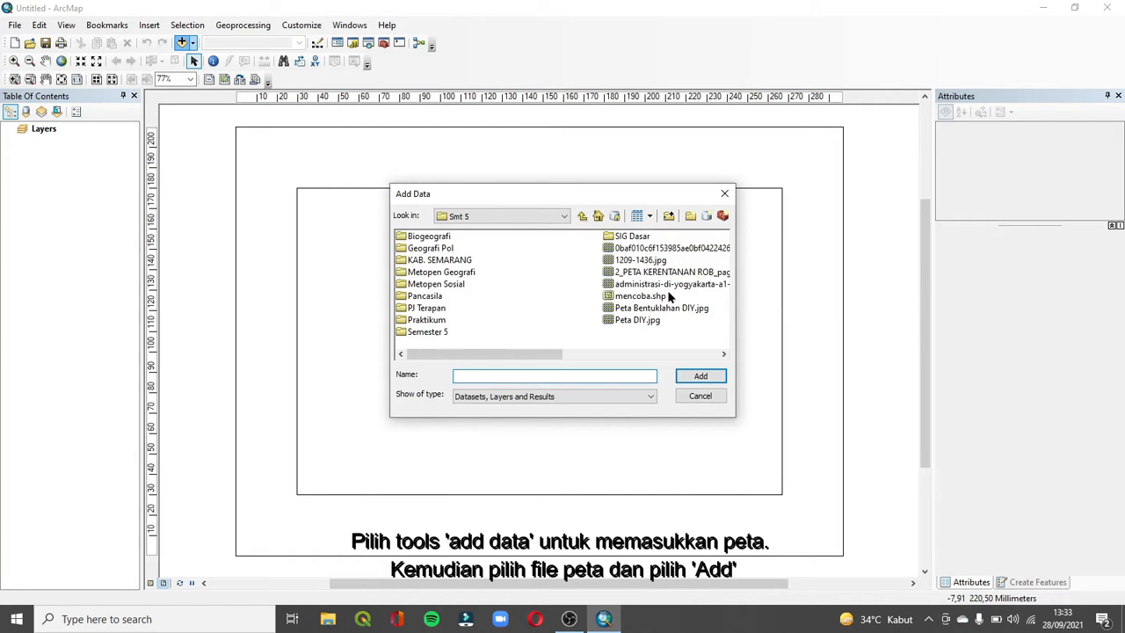
pyautogui.click(665, 249)
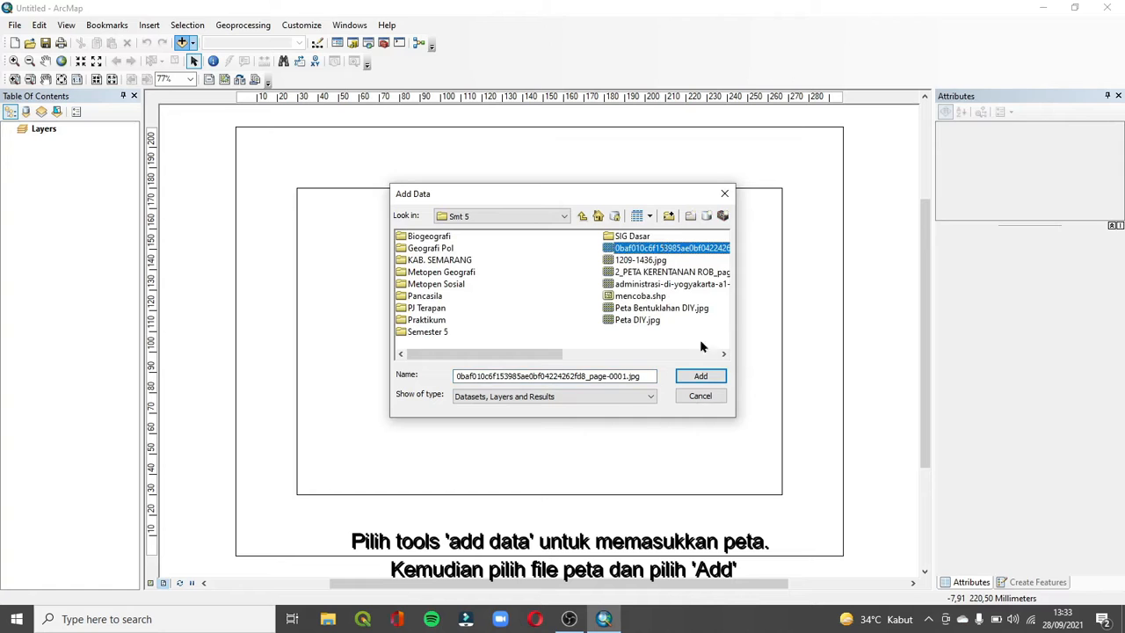
pyautogui.click(708, 375)
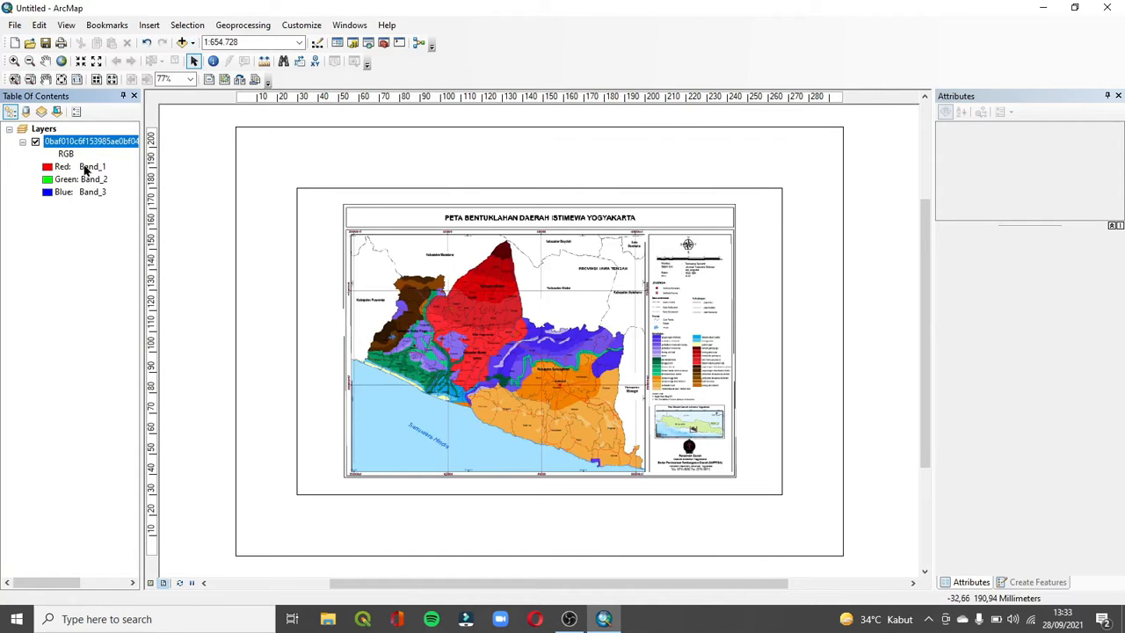
pyautogui.click(67, 25)
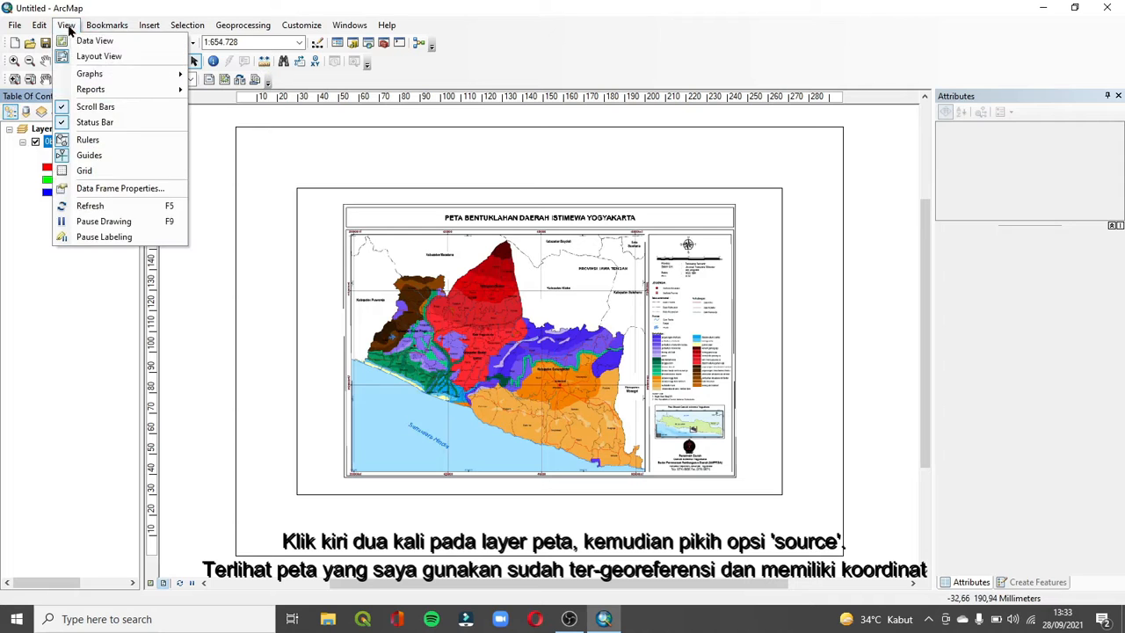
pyautogui.click(79, 40)
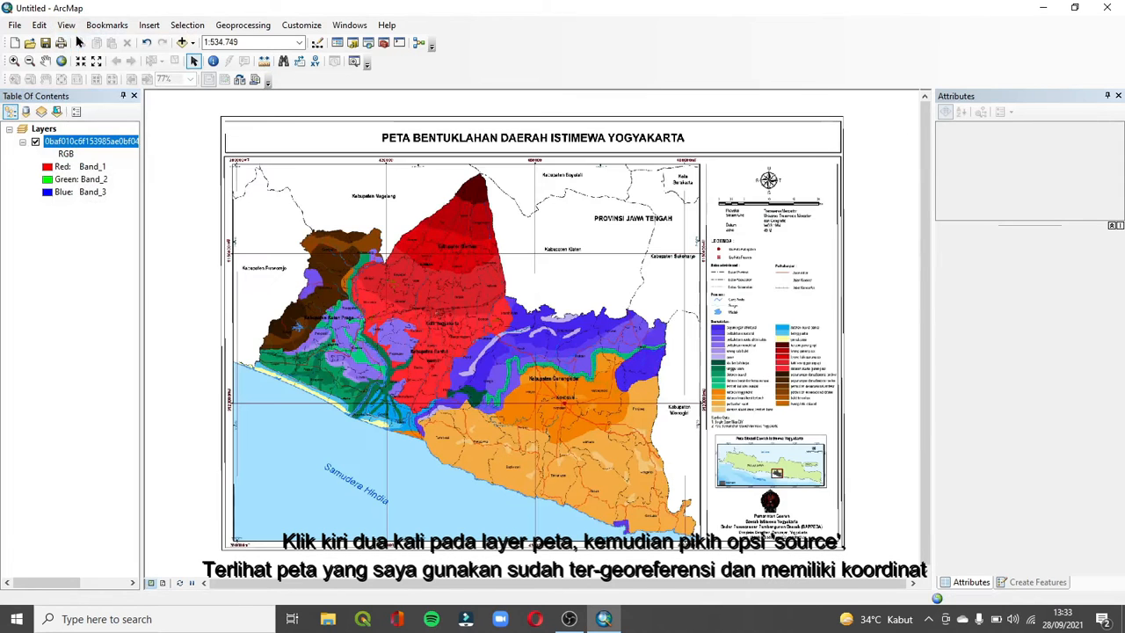
# Check the spatial reference in the raster layer's source properties, then close the properties.
pyautogui.rightClick(114, 145)
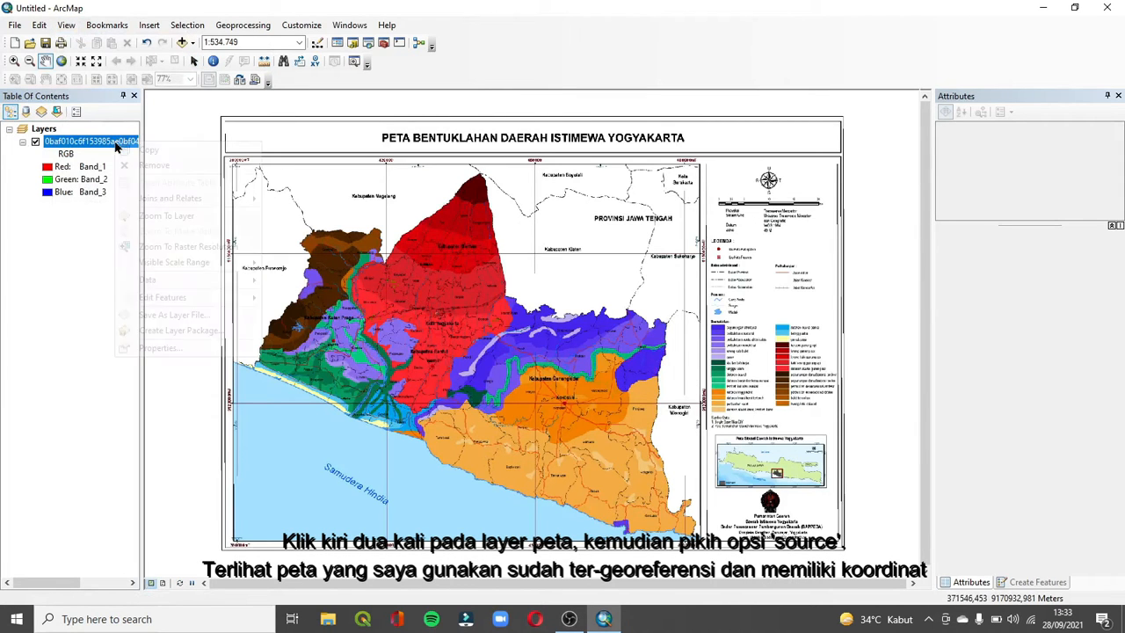
pyautogui.doubleClick(108, 143)
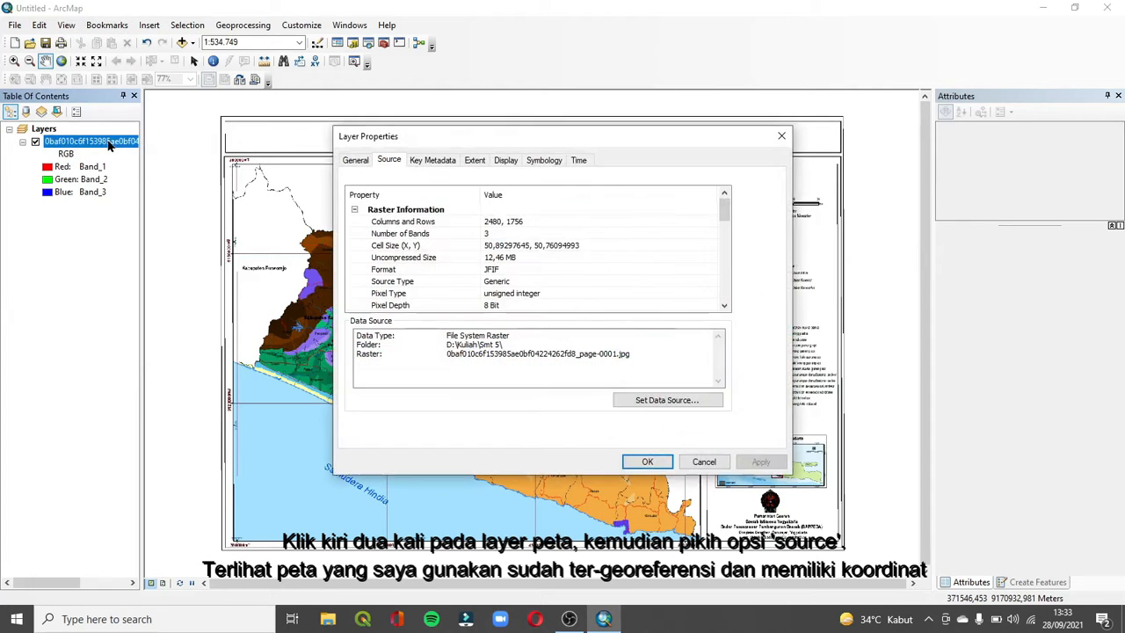
pyautogui.moveTo(726, 209); pyautogui.dragTo(728, 256)
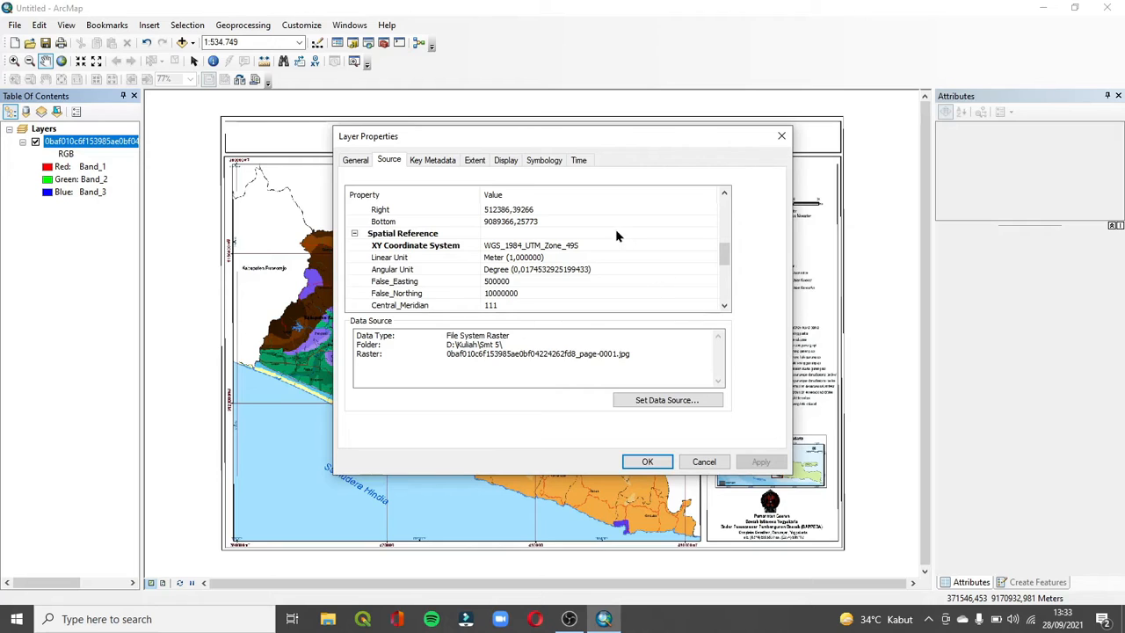
pyautogui.click(668, 462)
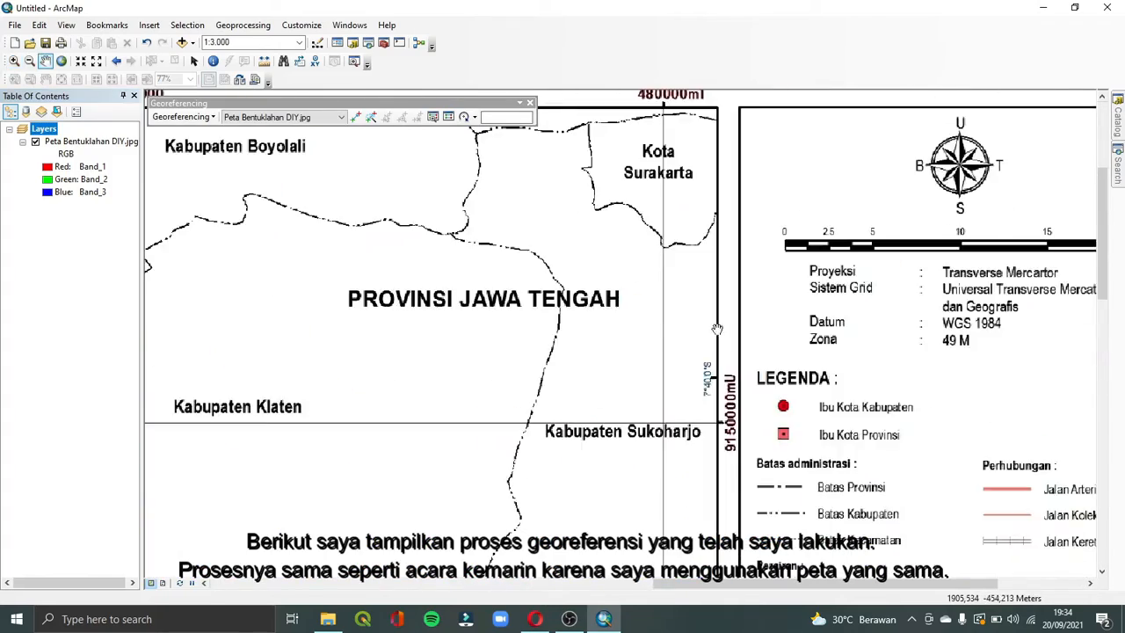
# Add the first georeferencing control point at the 480000mT, 9150000mU grid intersection of the raster map.
pyautogui.scroll(-8, 665, 423)
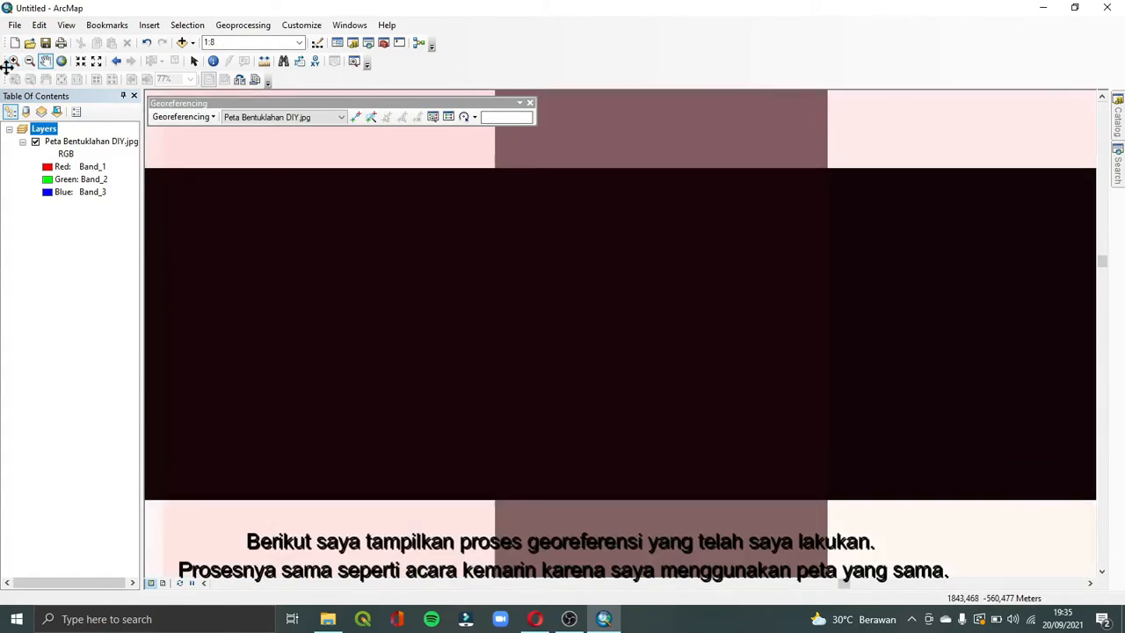
pyautogui.click(14, 61)
pyautogui.moveTo(598, 264); pyautogui.dragTo(809, 395)
pyautogui.click(355, 117)
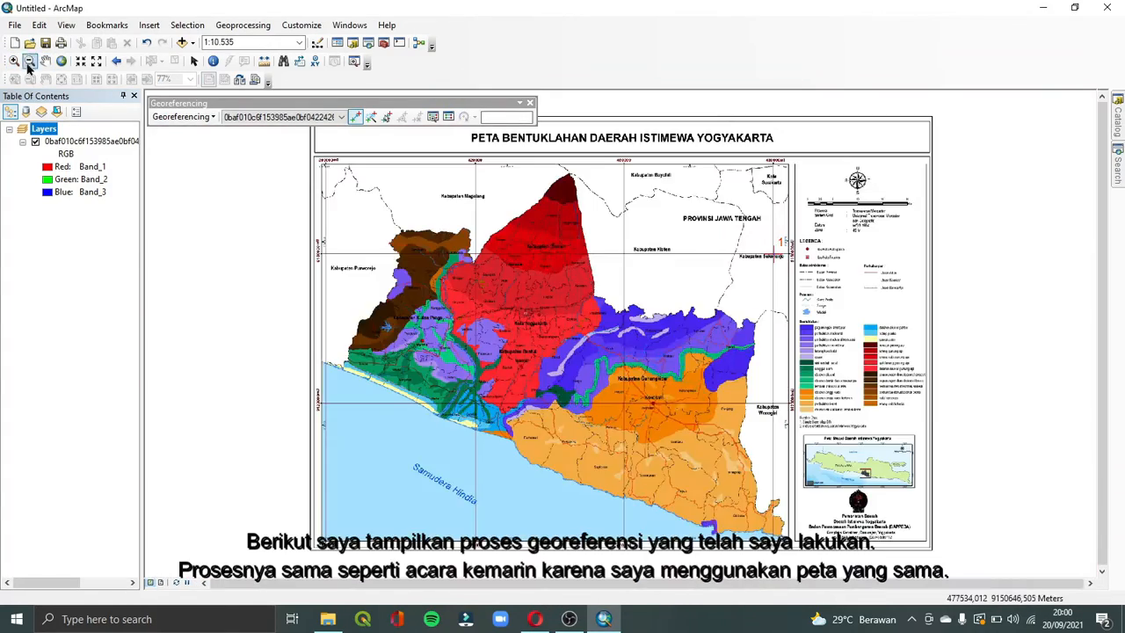
# Add the second georeferencing control point at a grid intersection in the southeastern part of the map.
pyautogui.click(14, 60)
pyautogui.scroll(-10, 603, 392)
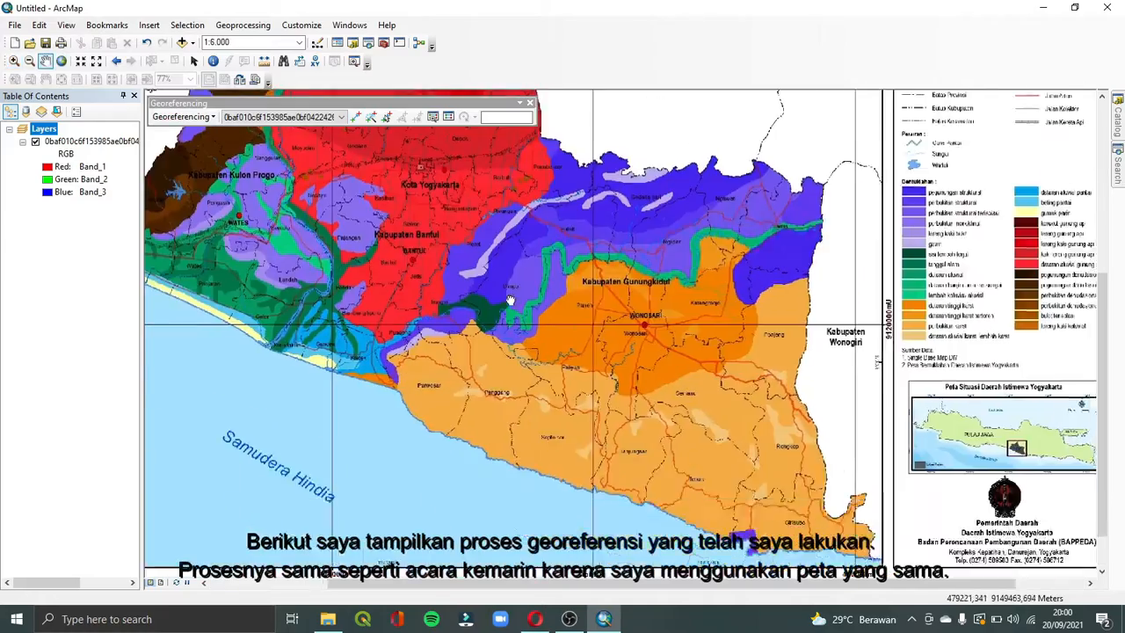
pyautogui.scroll(-3, 620, 388)
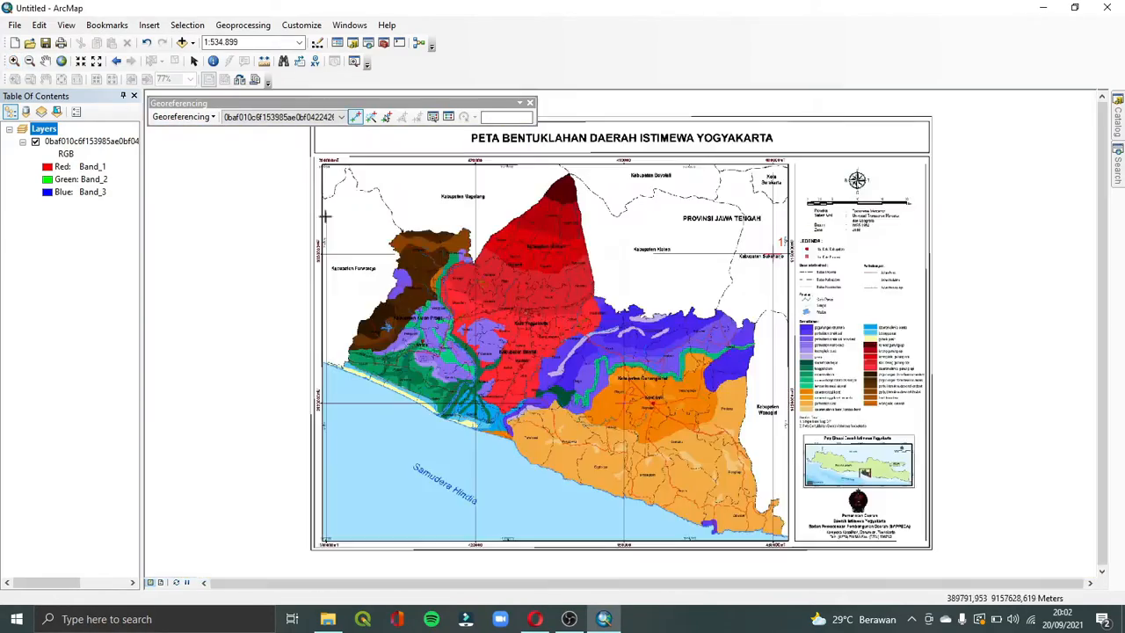
# Add the third georeferencing control point at the 420000mT, 9150000mU grid intersection and enter its coordinates.
pyautogui.click(14, 61)
pyautogui.scroll(-20, 476, 254)
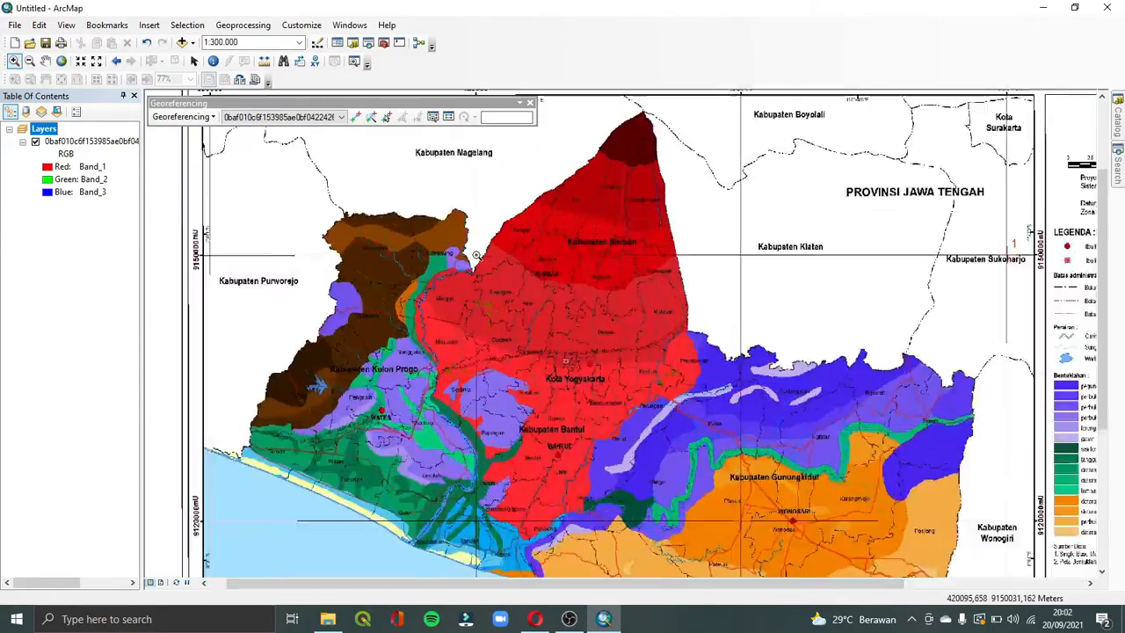
pyautogui.scroll(-5, 483, 360)
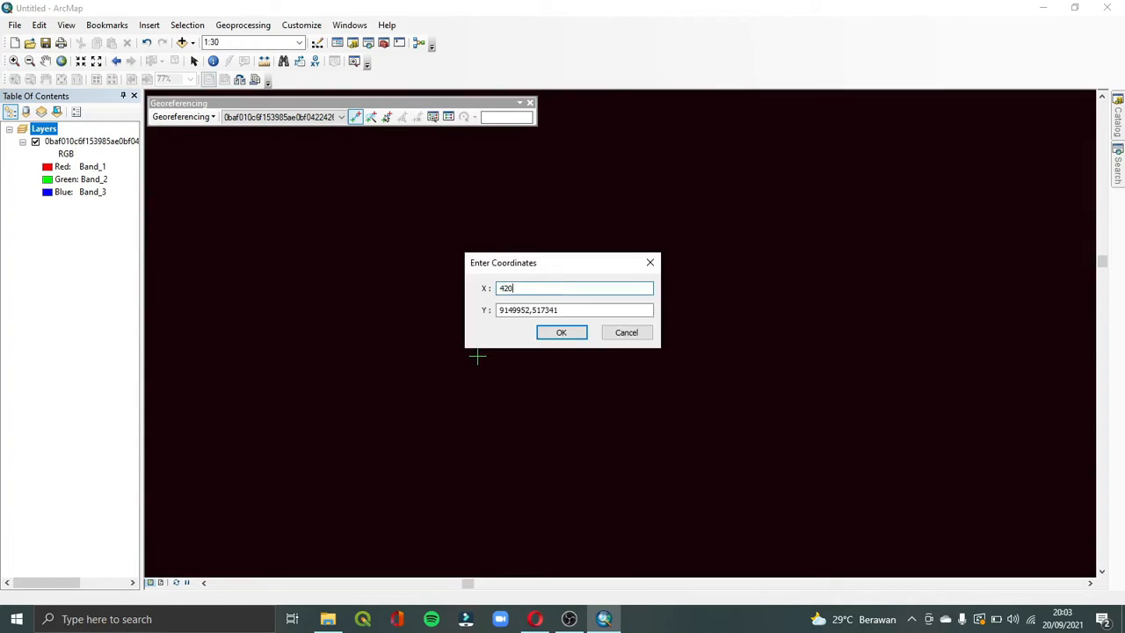
pyautogui.click(562, 332)
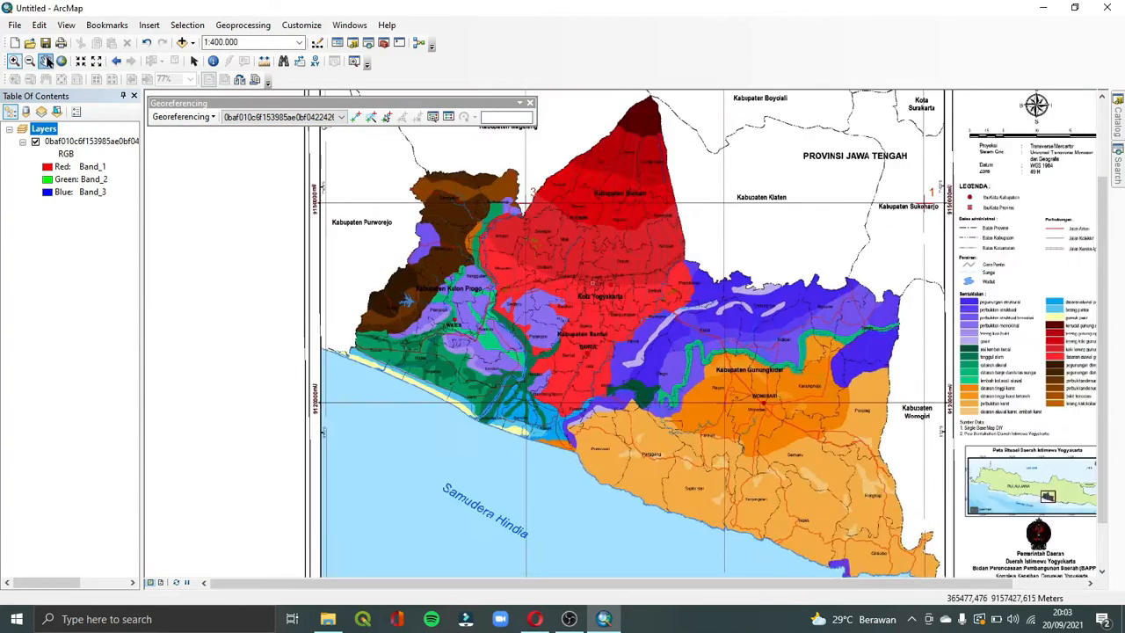
# Add the fourth georeferencing control point at the map's western edge on the 9120000mU grid line and enter its coordinates.
pyautogui.scroll(-10, 345, 435)
pyautogui.scroll(-5, 540, 326)
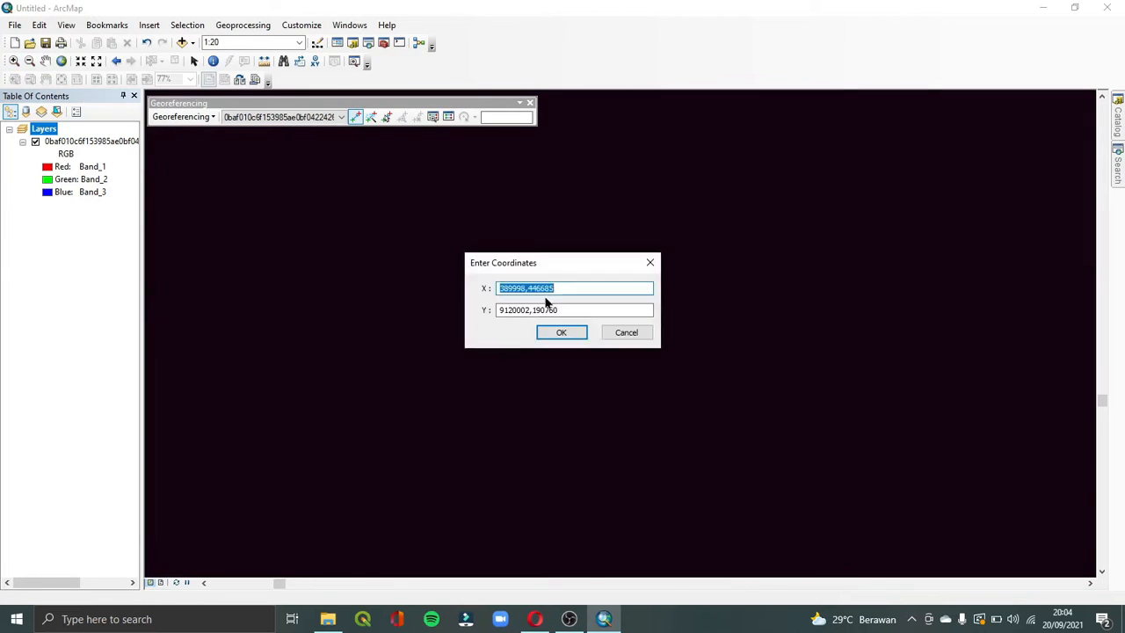
pyautogui.click(560, 331)
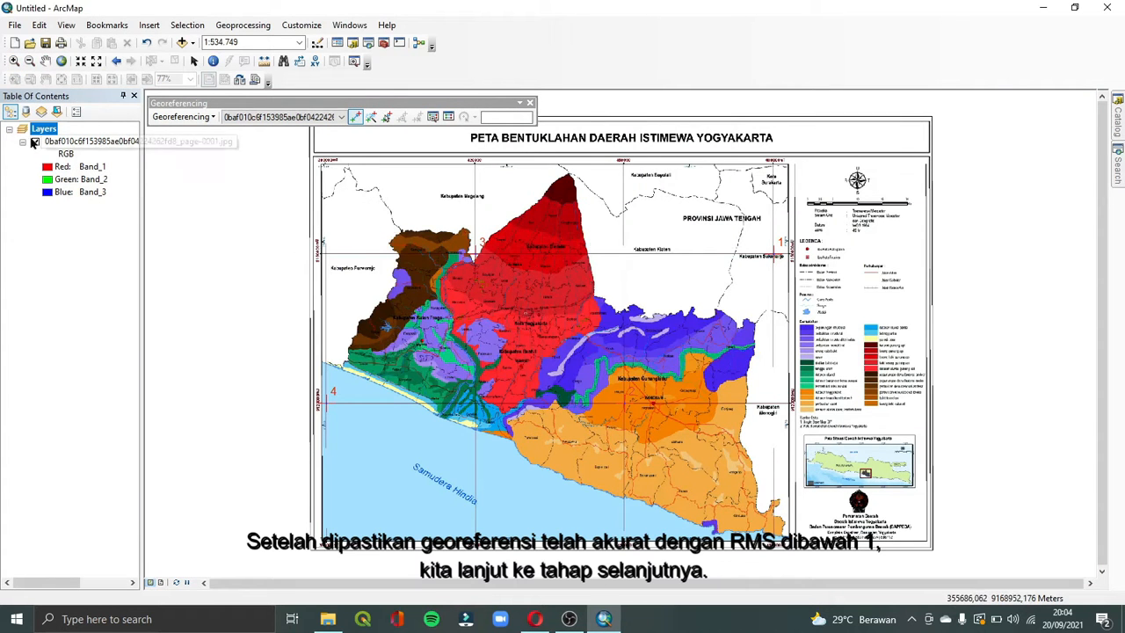
# Update the raster's georeferencing and save the map document as "Acara 1 revisi" in the Semester 5 folder.
pyautogui.click(196, 116)
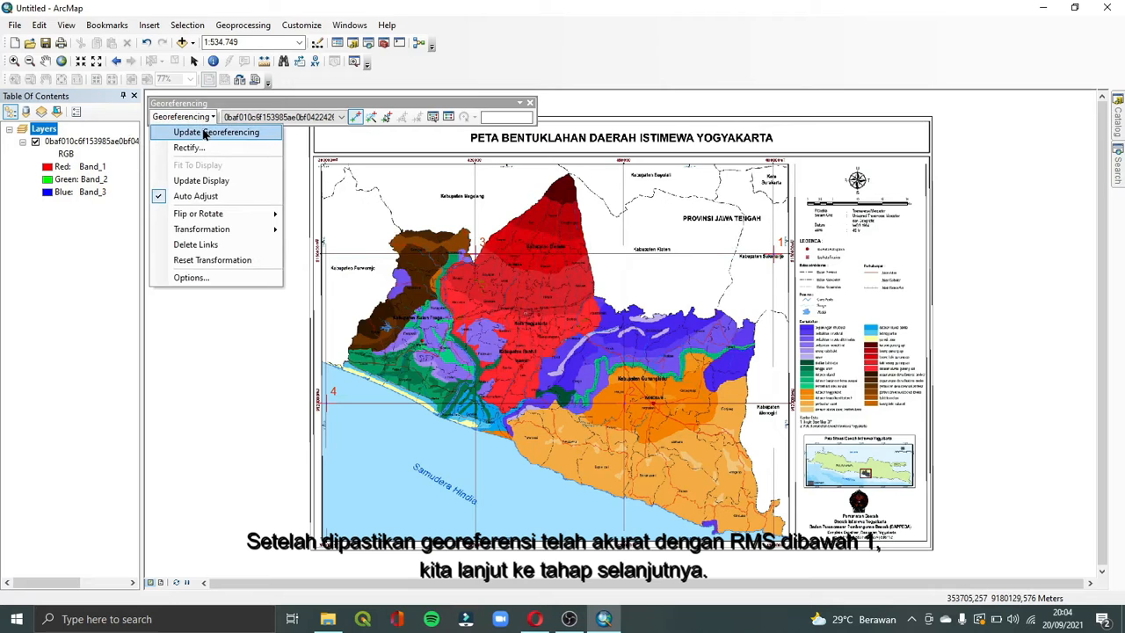
pyautogui.click(203, 134)
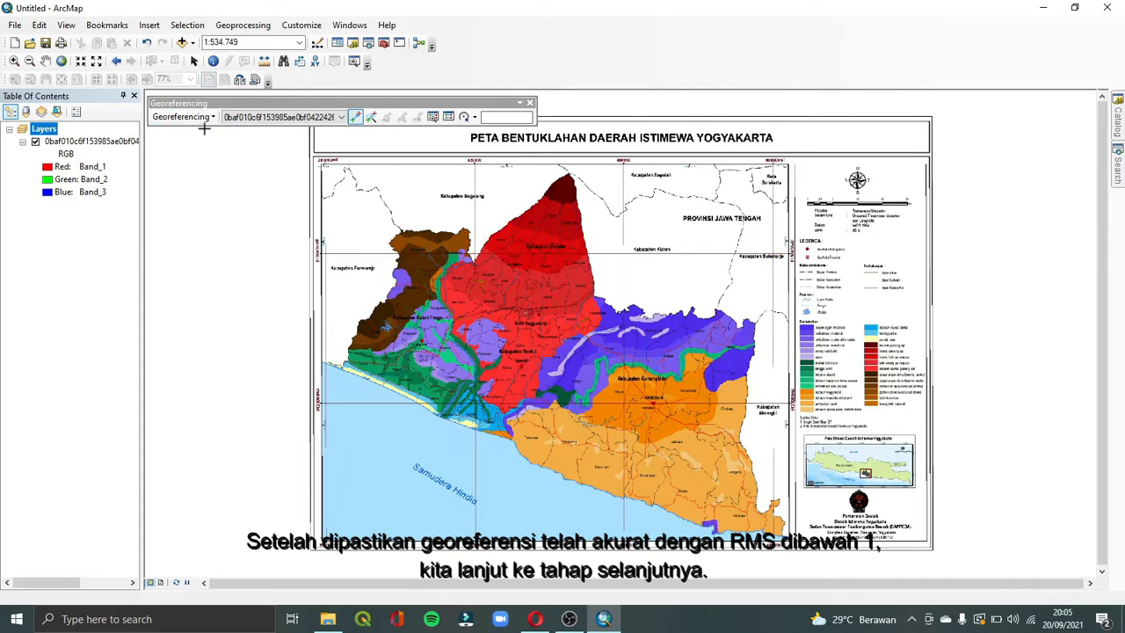
pyautogui.click(15, 24)
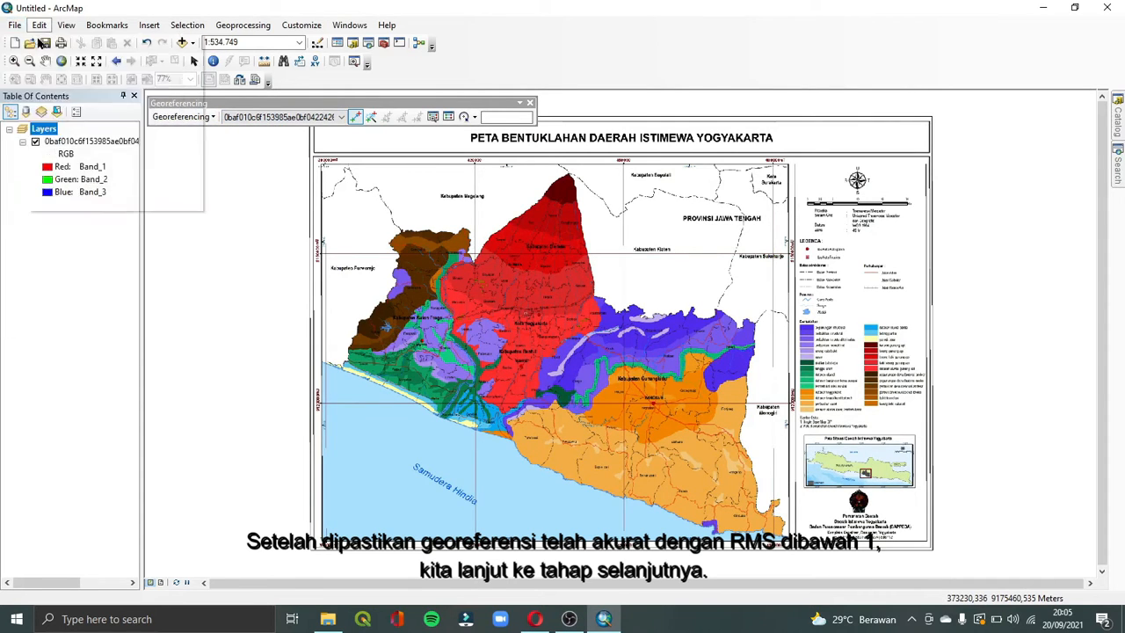
pyautogui.click(28, 89)
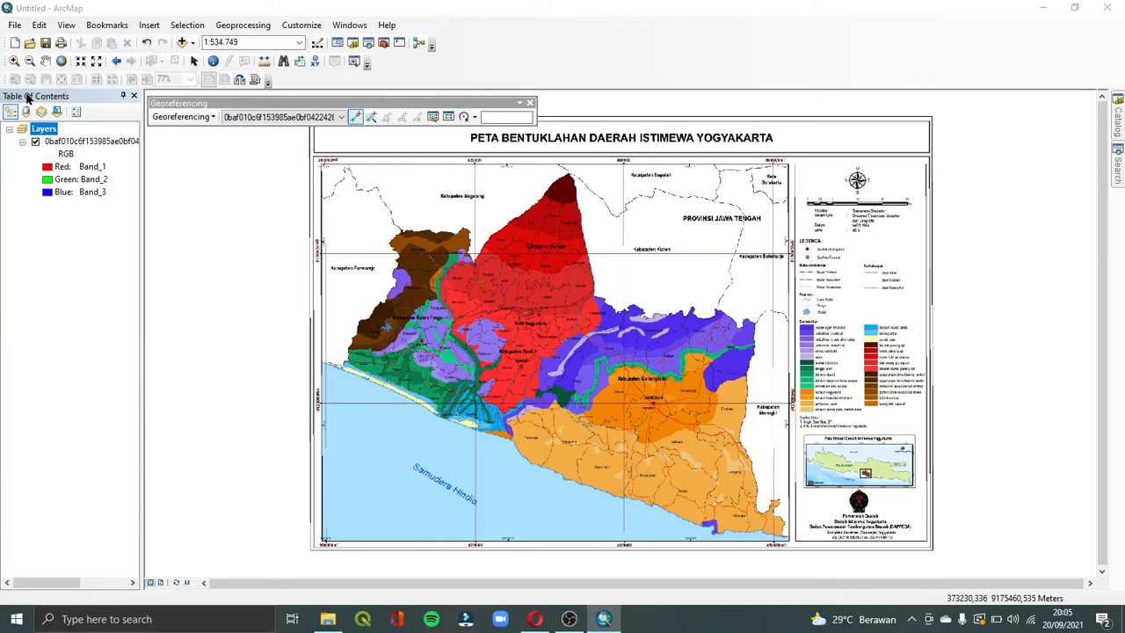
pyautogui.write('A')
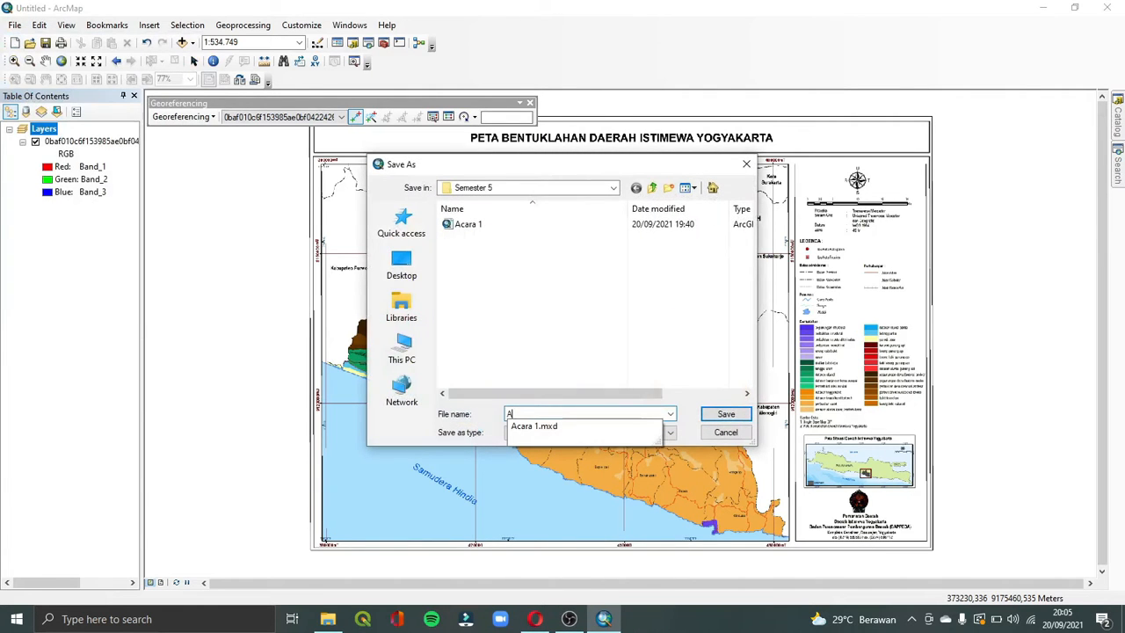
pyautogui.write('cara 1 rev')
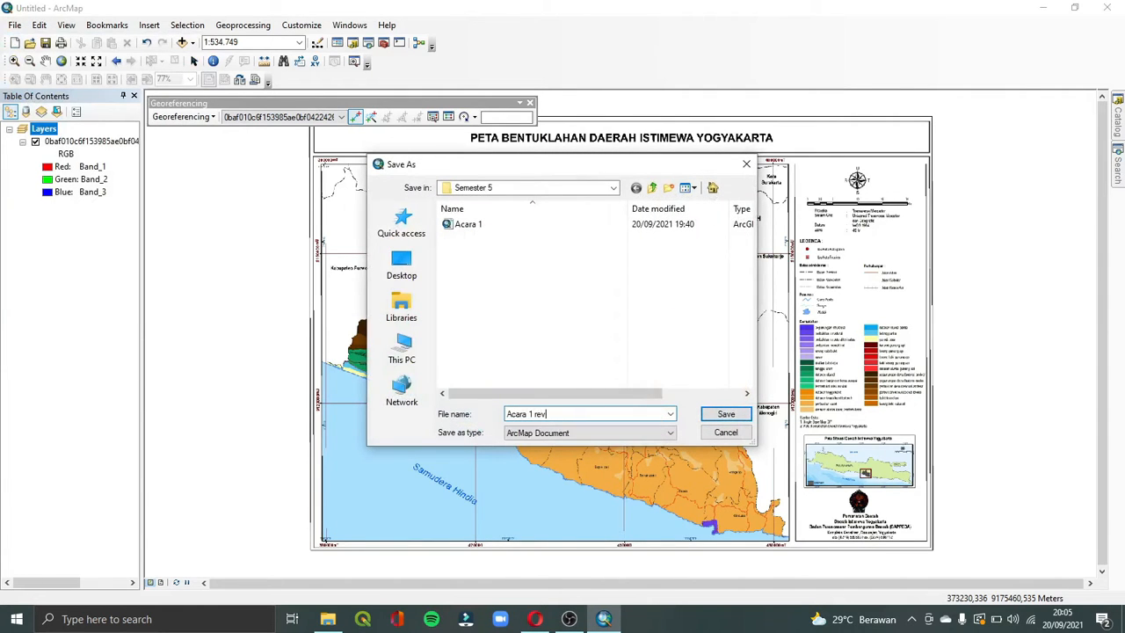
pyautogui.write('isi')
pyautogui.press('Return')
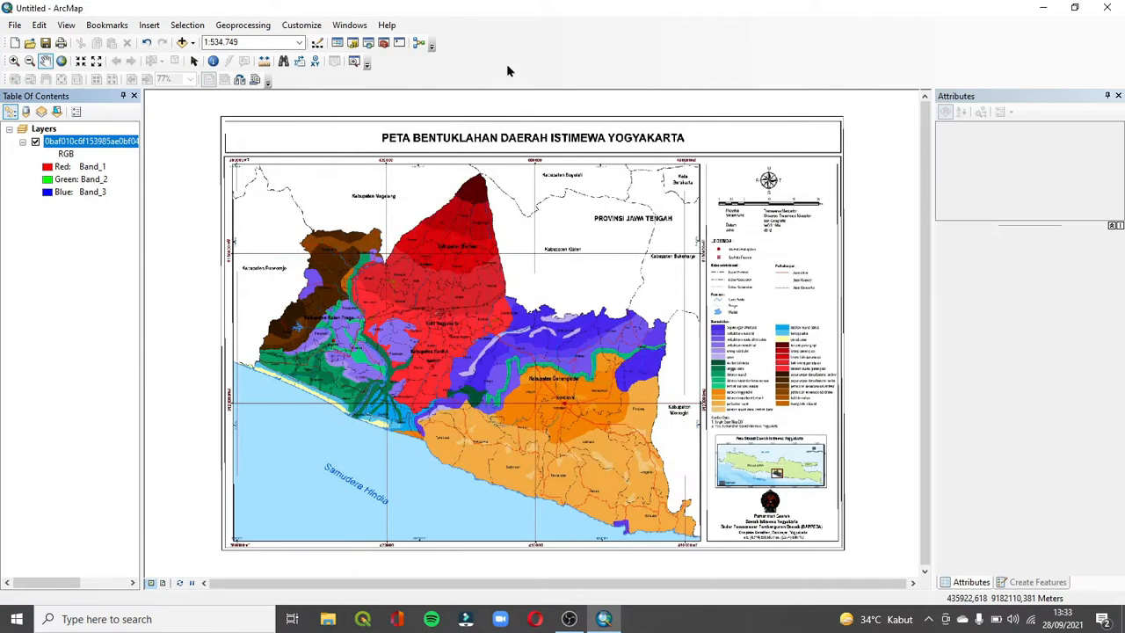
# Show the Editor toolbar, dock it beside the existing toolbars, and close the Attributes and Create Features windows.
pyautogui.rightClick(506, 44)
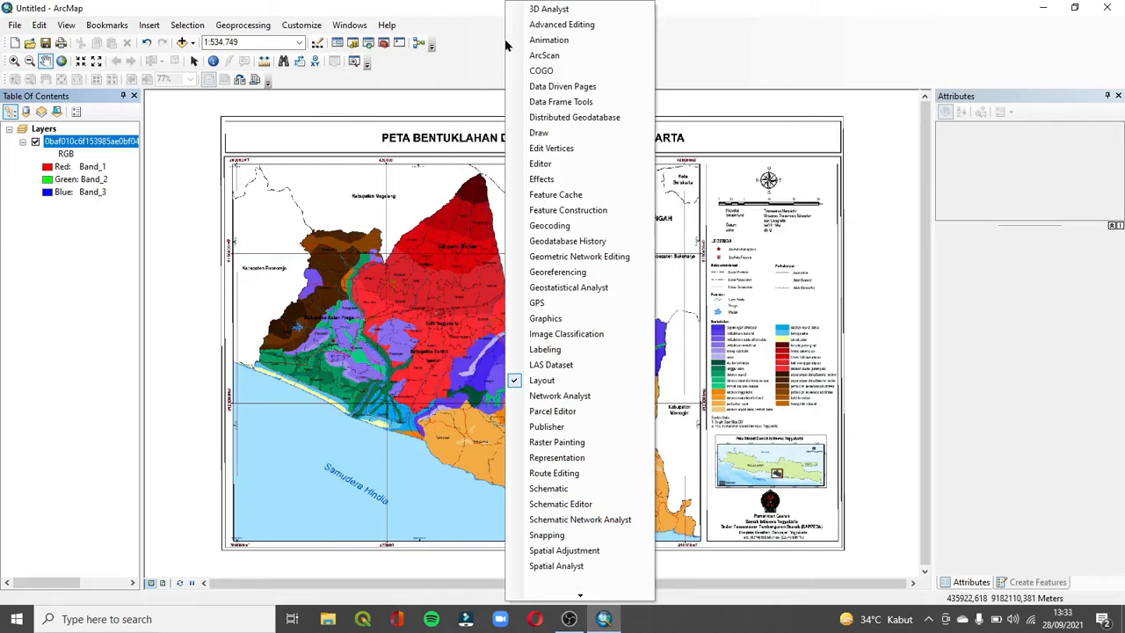
pyautogui.click(535, 166)
pyautogui.moveTo(299, 126); pyautogui.dragTo(223, 58)
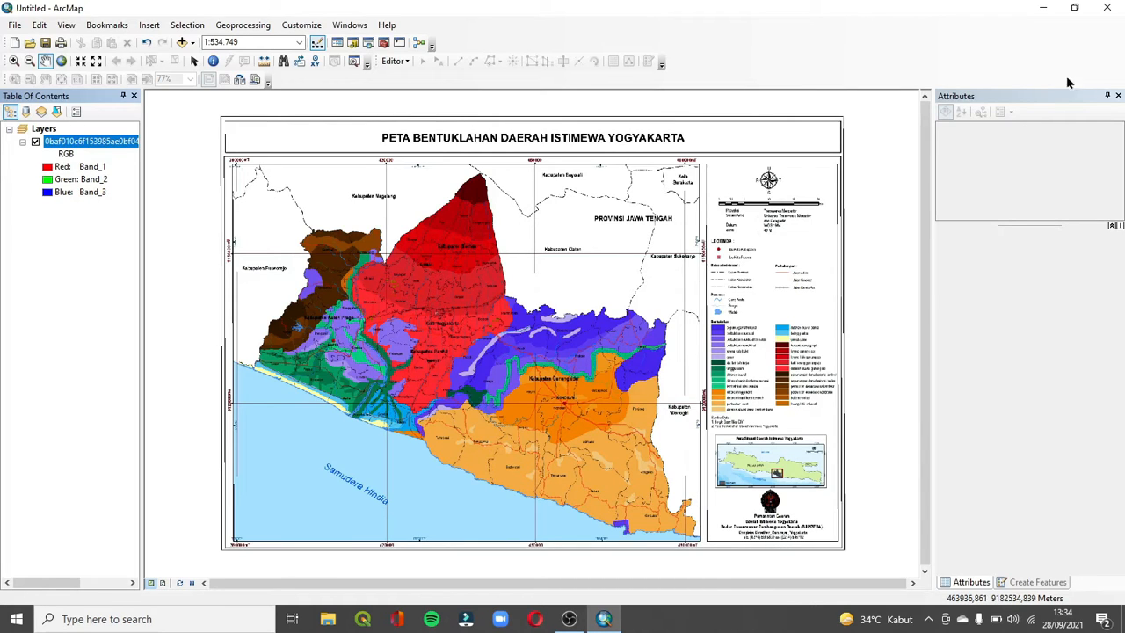
pyautogui.click(1118, 95)
pyautogui.click(1118, 95)
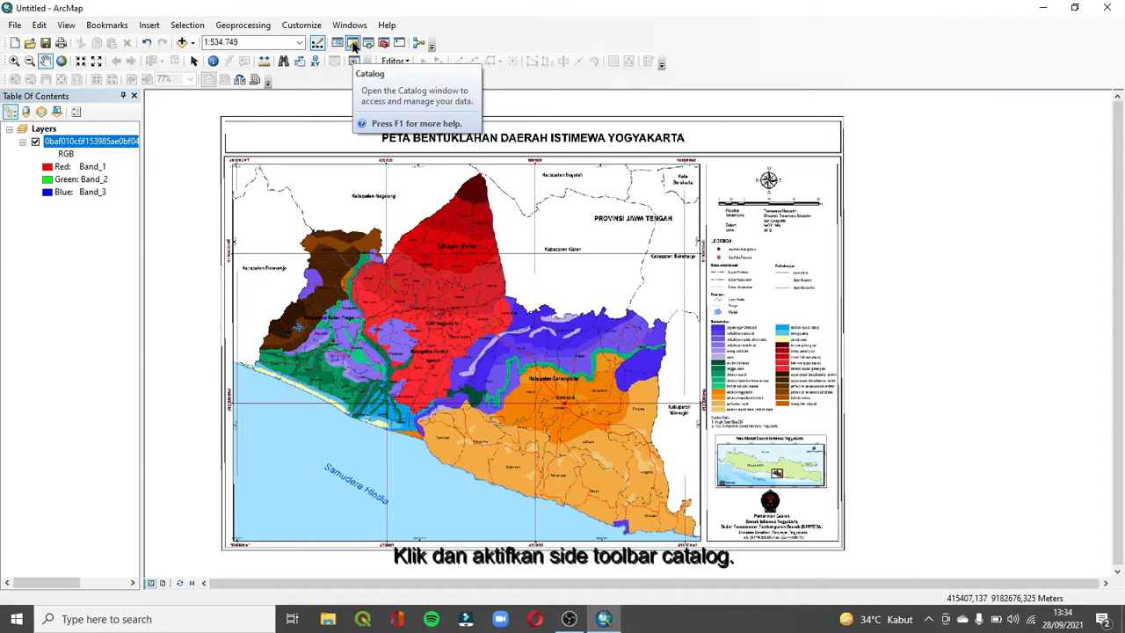
# Open the Catalog window and expand the D:\Kuliah folder connection.
pyautogui.click(354, 46)
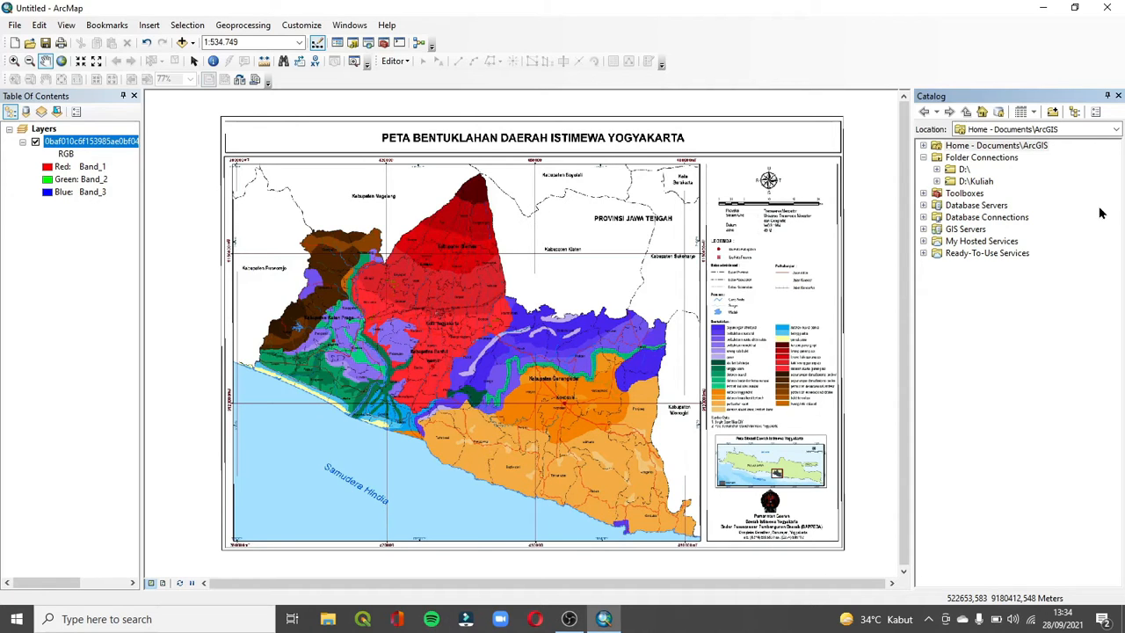
pyautogui.click(937, 181)
pyautogui.click(975, 182)
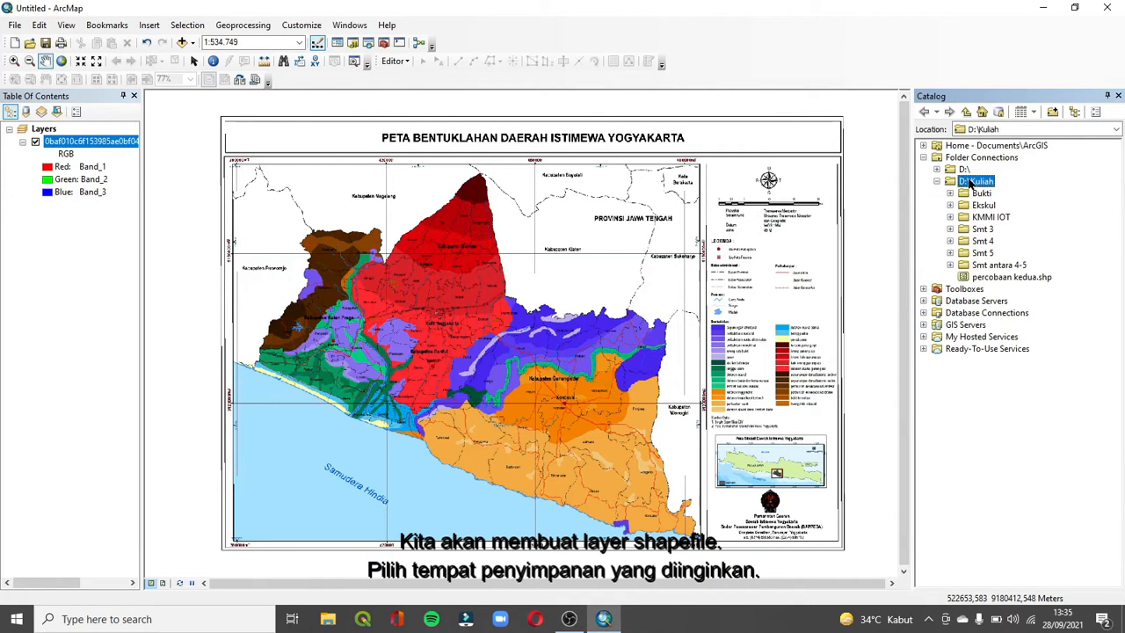
# Start a new shapefile in the D:\Kuliah folder, named "Bentuklahan DIY" with the Polygon feature type.
pyautogui.rightClick(972, 183)
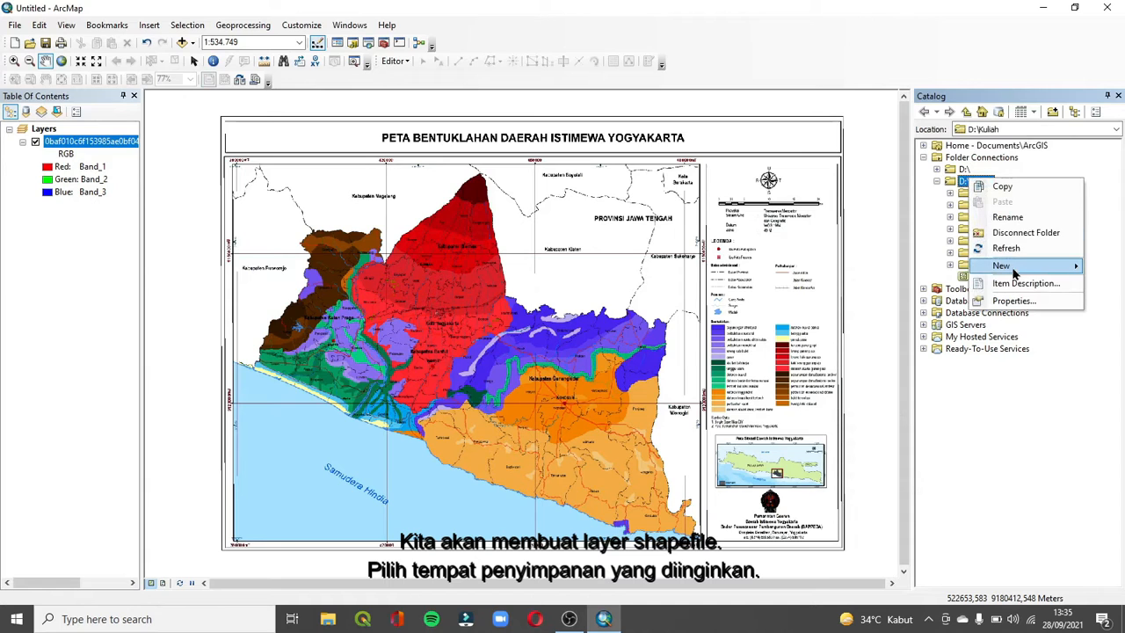
pyautogui.moveTo(1011, 271)
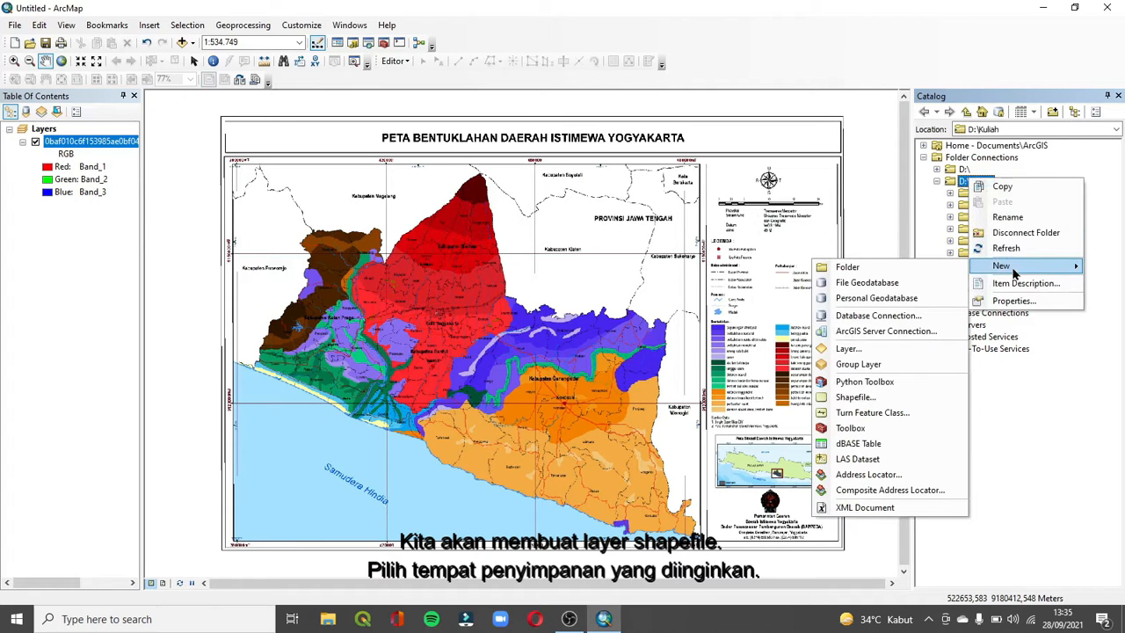
pyautogui.click(915, 405)
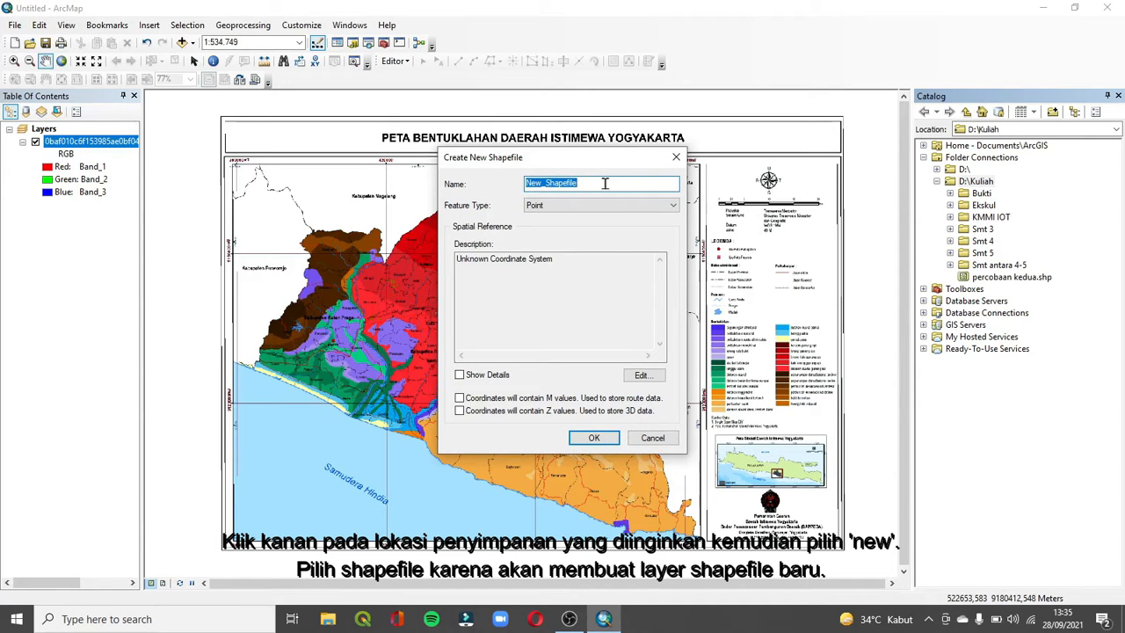
pyautogui.write('Ben')
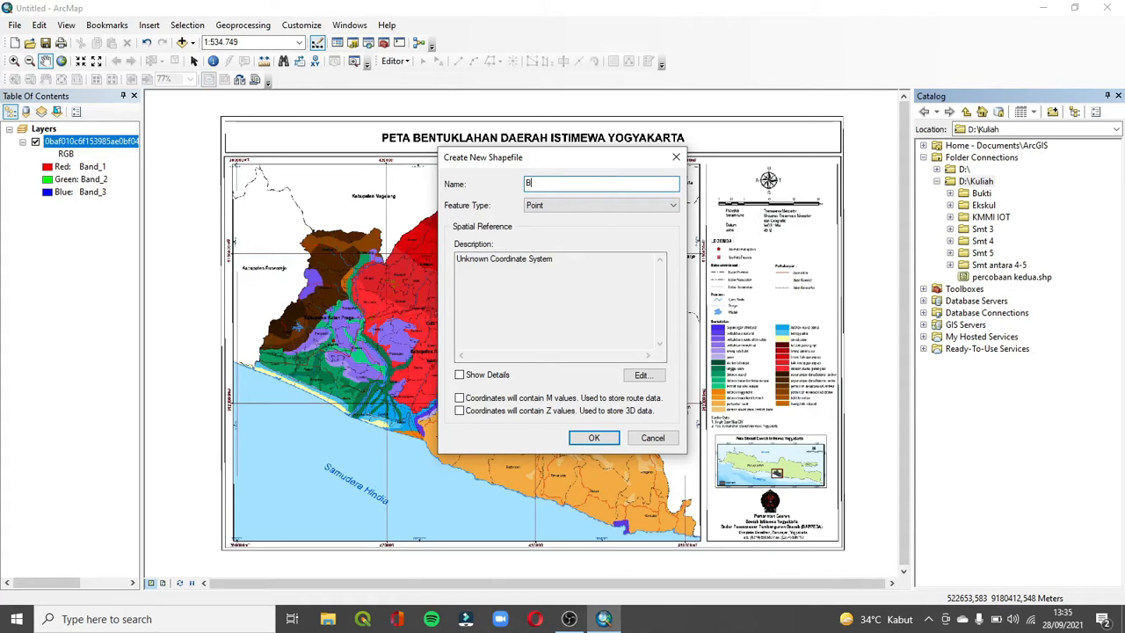
pyautogui.write('tukla')
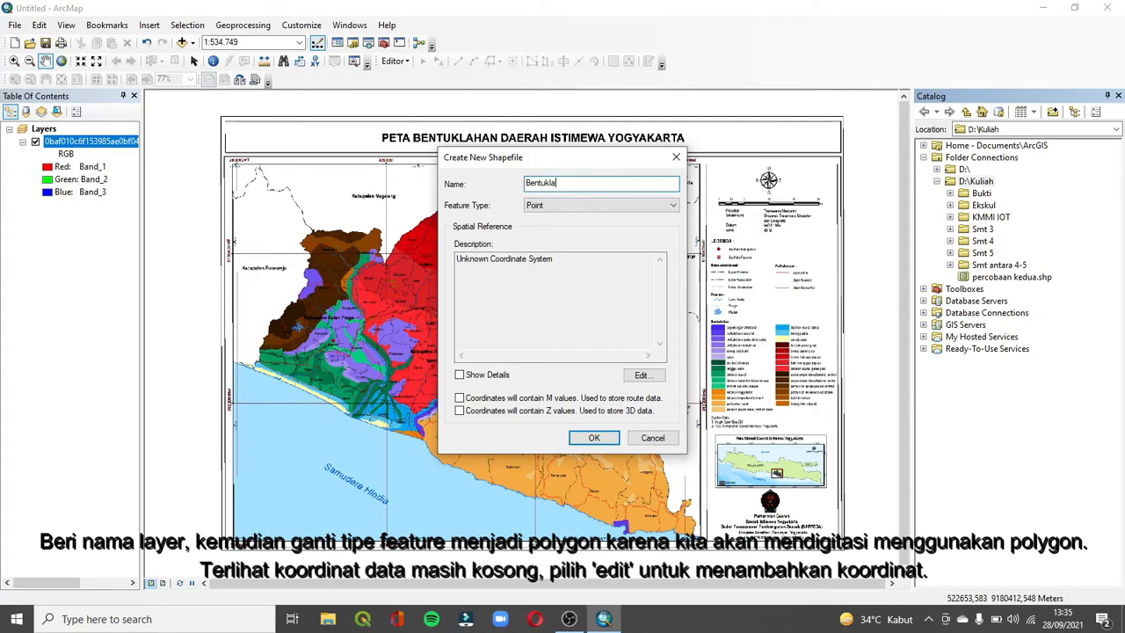
pyautogui.write('han DIY')
pyautogui.click(629, 209)
pyautogui.click(623, 237)
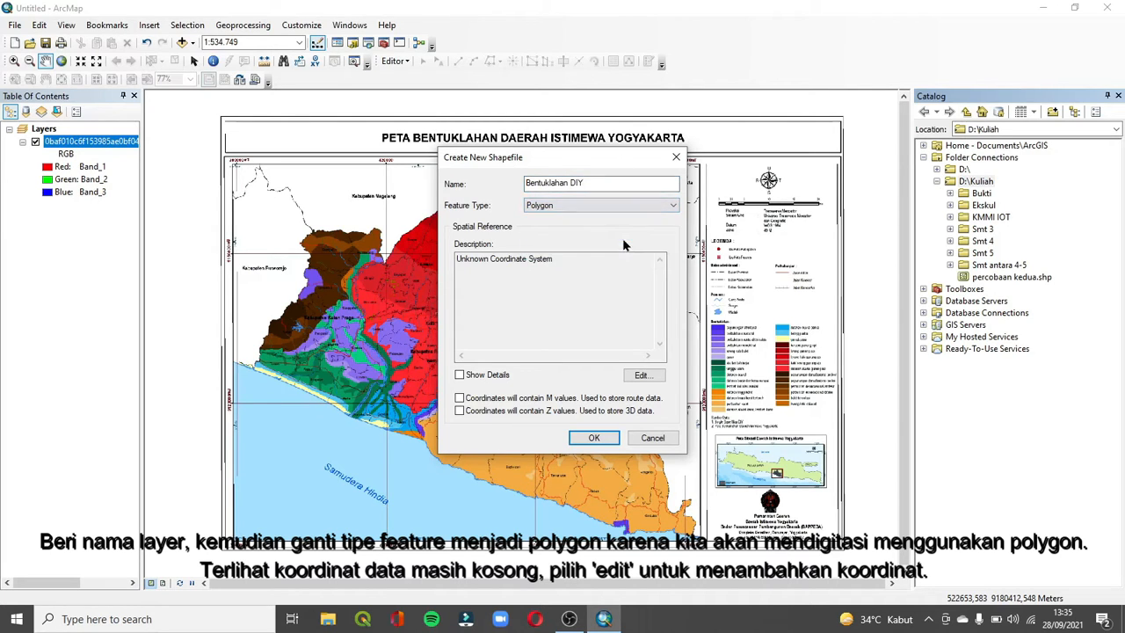
# Create the shapefile with the projected coordinate system WGS 1984 UTM Zone 49S and close the Catalog window.
pyautogui.click(635, 376)
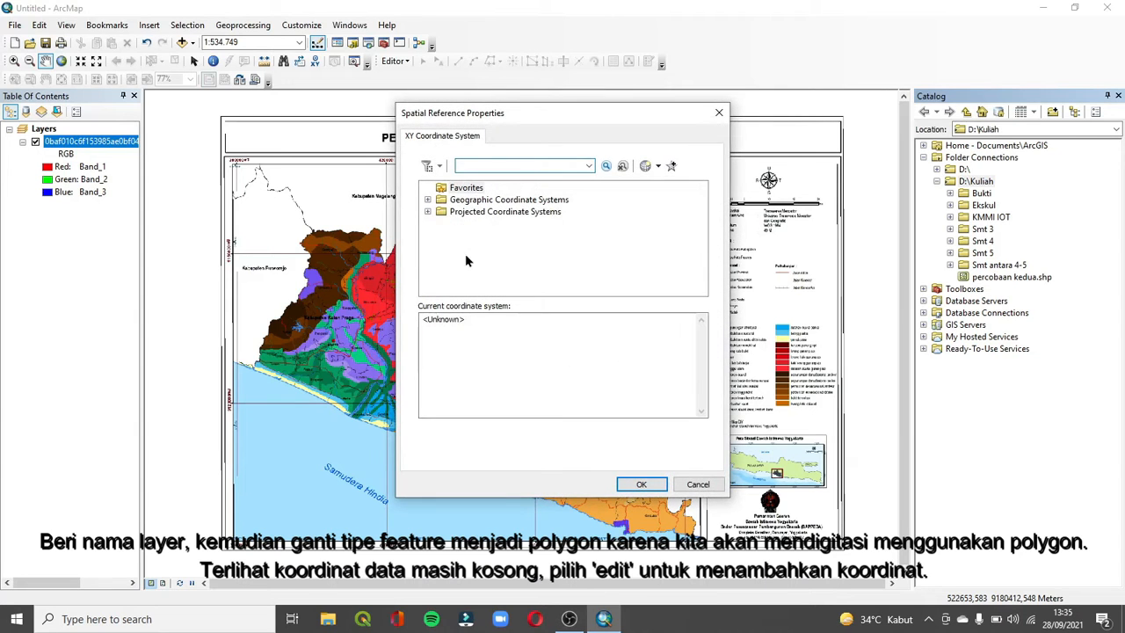
pyautogui.click(427, 212)
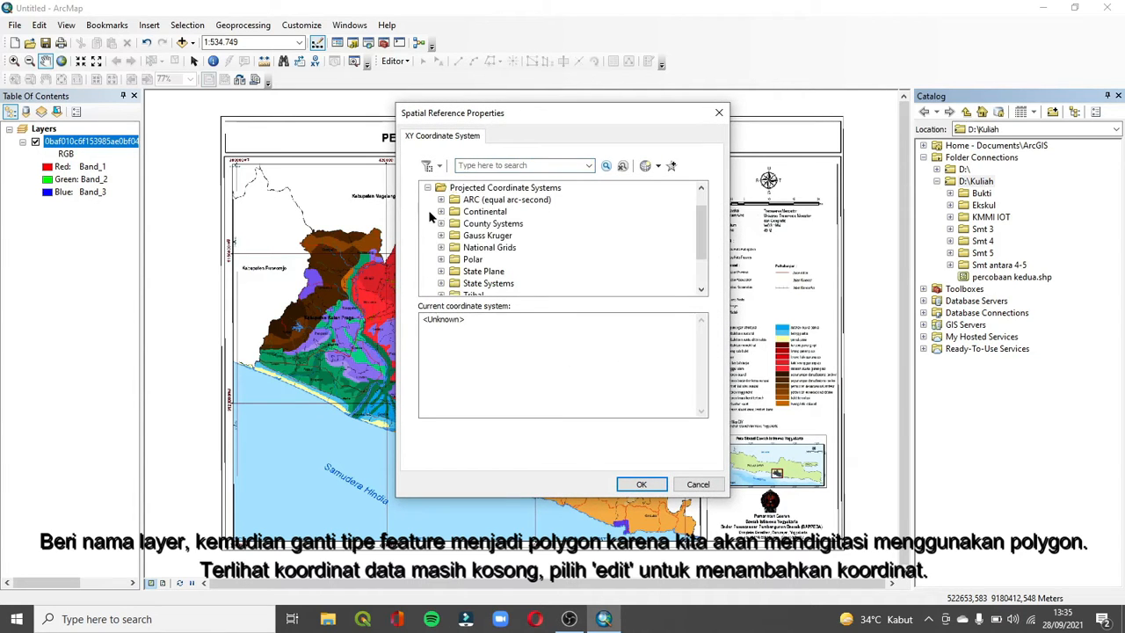
pyautogui.scroll(-2, 625, 281)
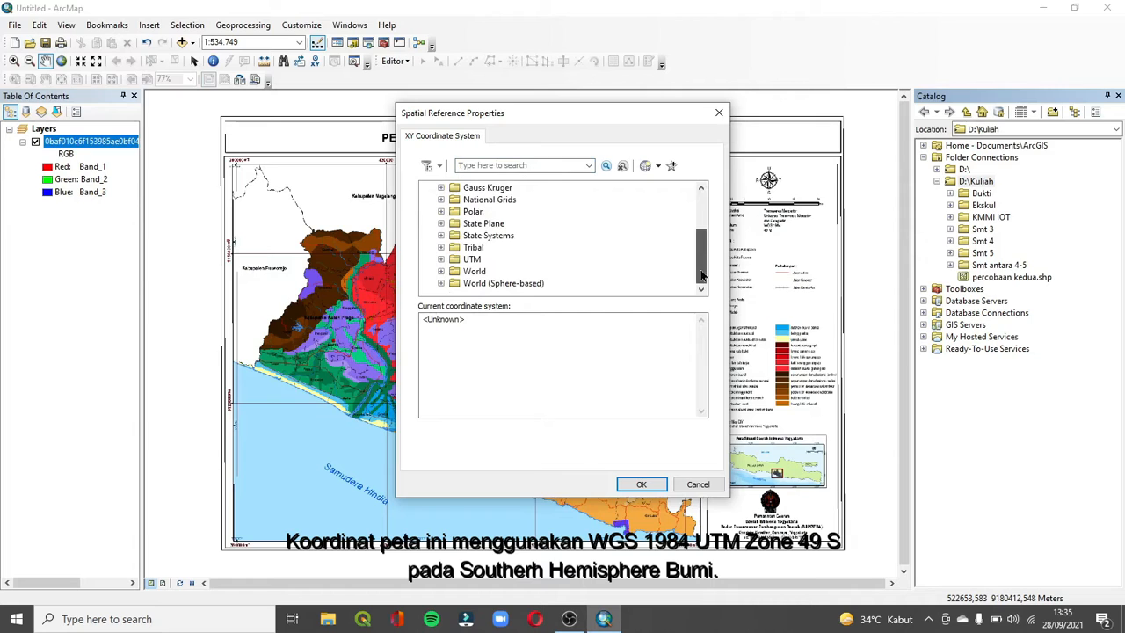
pyautogui.click(442, 259)
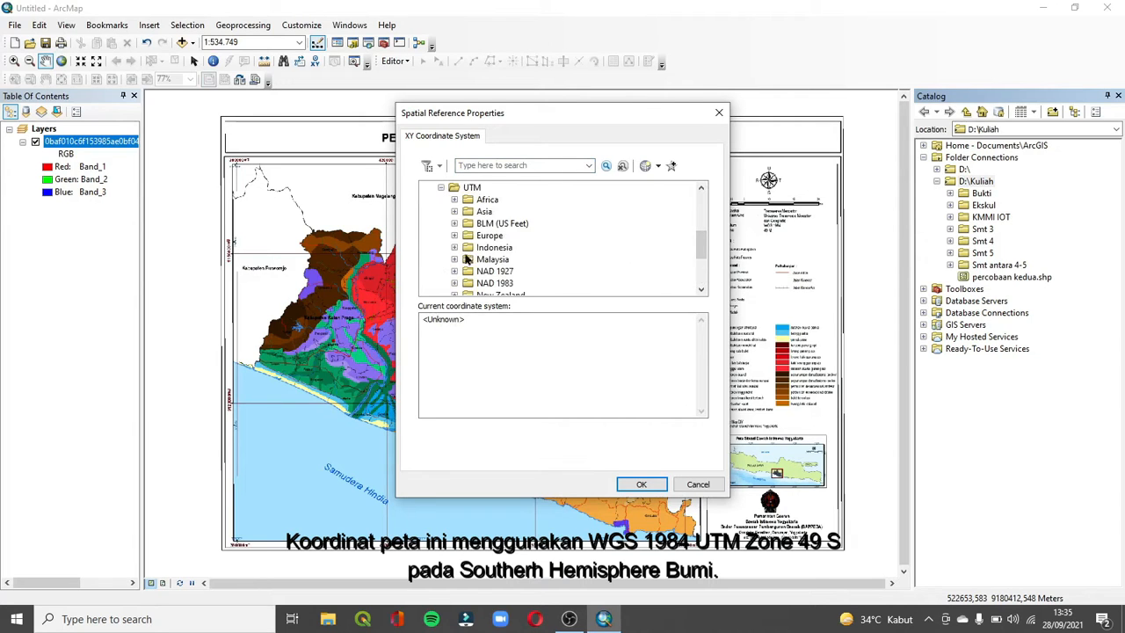
pyautogui.moveTo(701, 243); pyautogui.dragTo(701, 269)
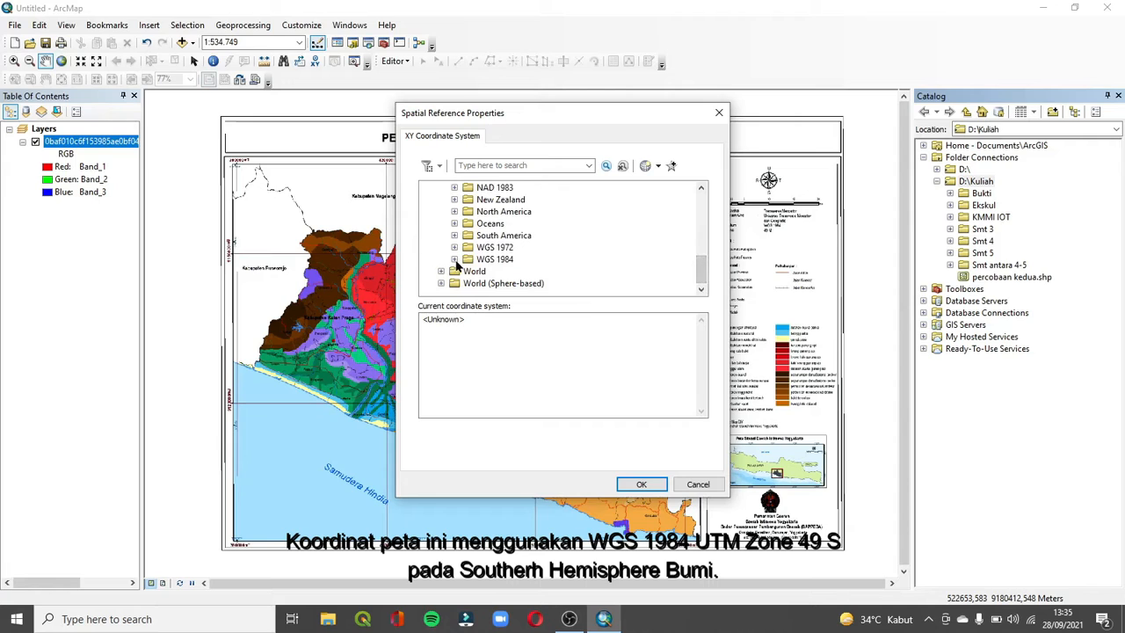
pyautogui.click(455, 259)
pyautogui.click(469, 287)
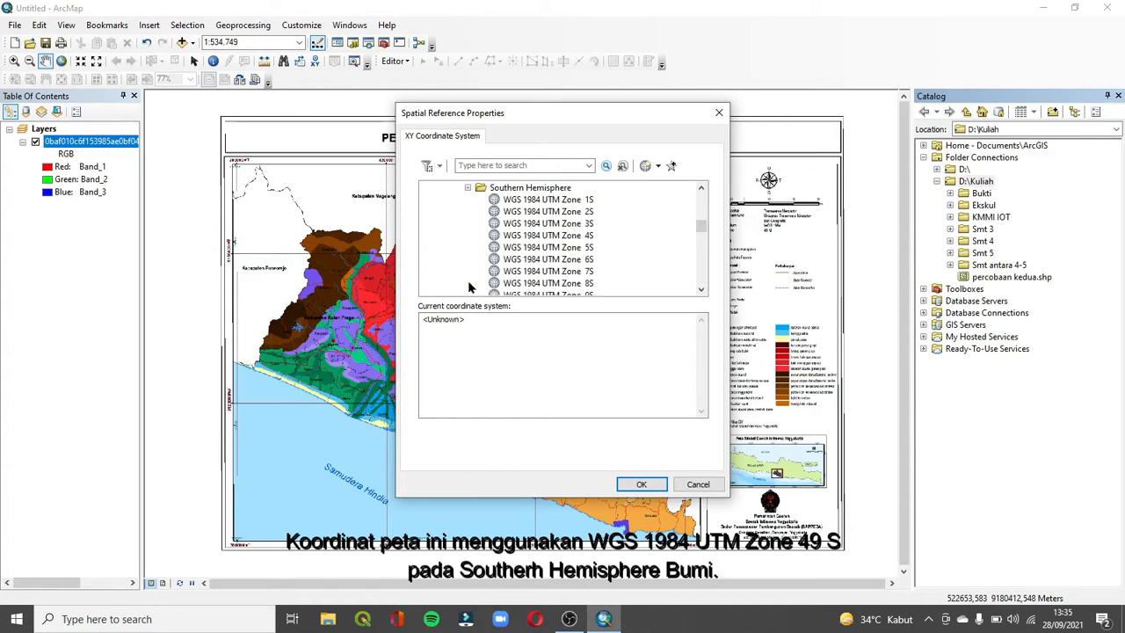
pyautogui.moveTo(701, 227); pyautogui.dragTo(706, 271)
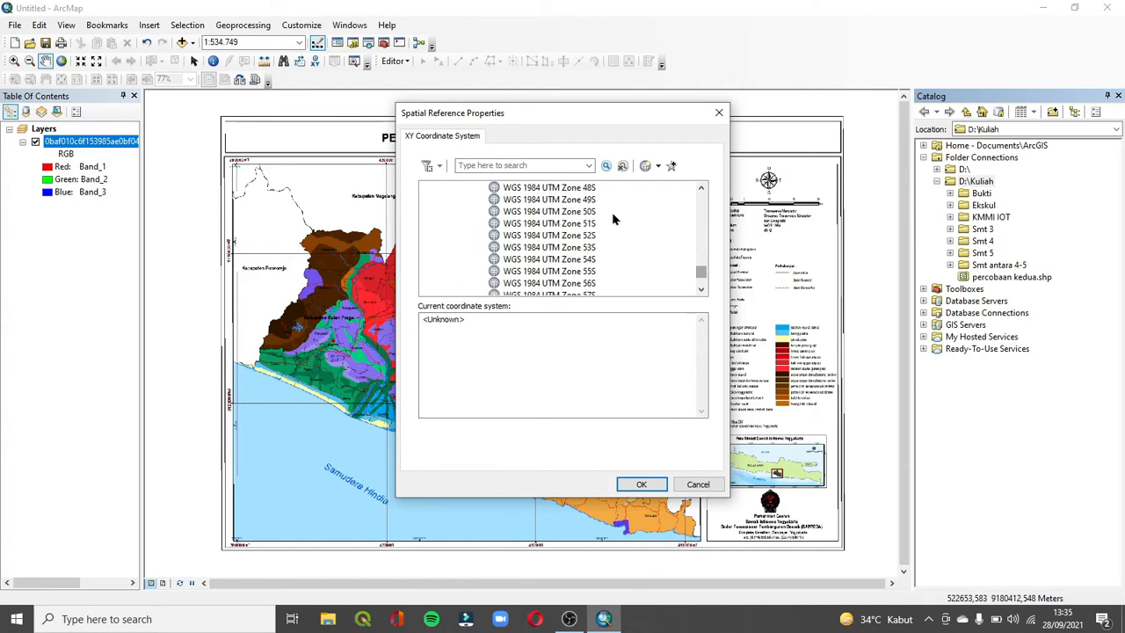
pyautogui.click(587, 200)
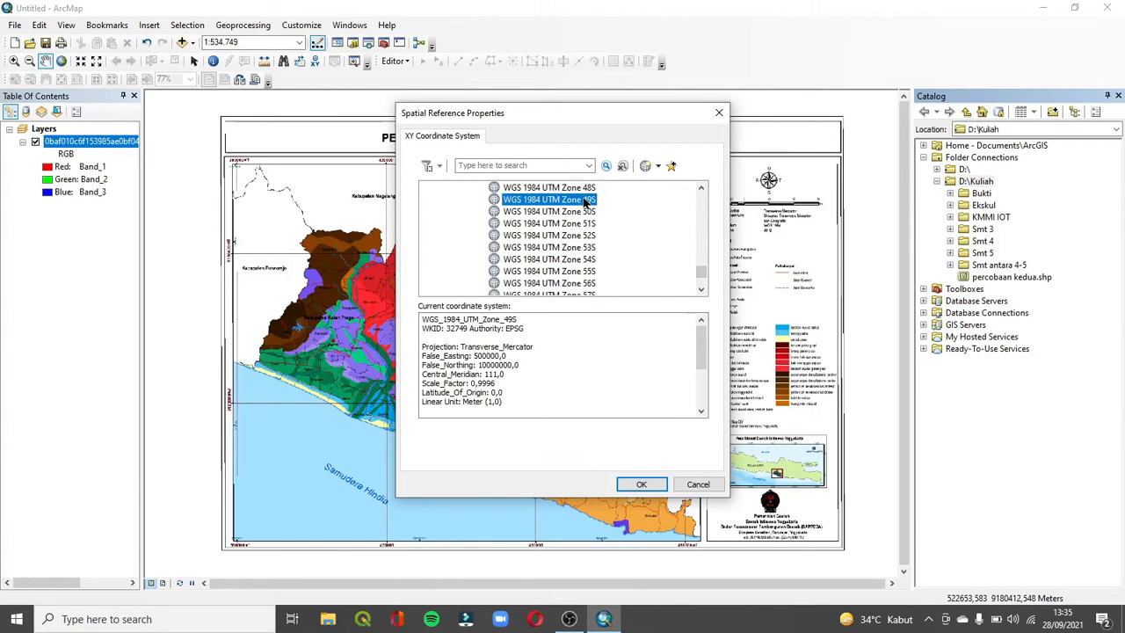
pyautogui.click(642, 484)
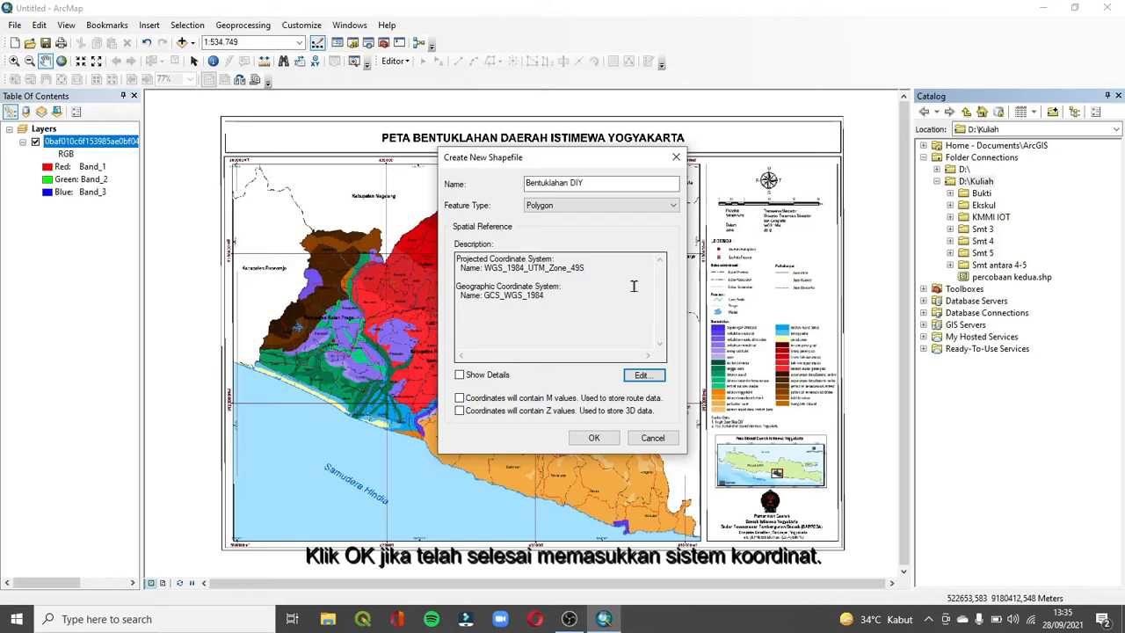
pyautogui.click(593, 437)
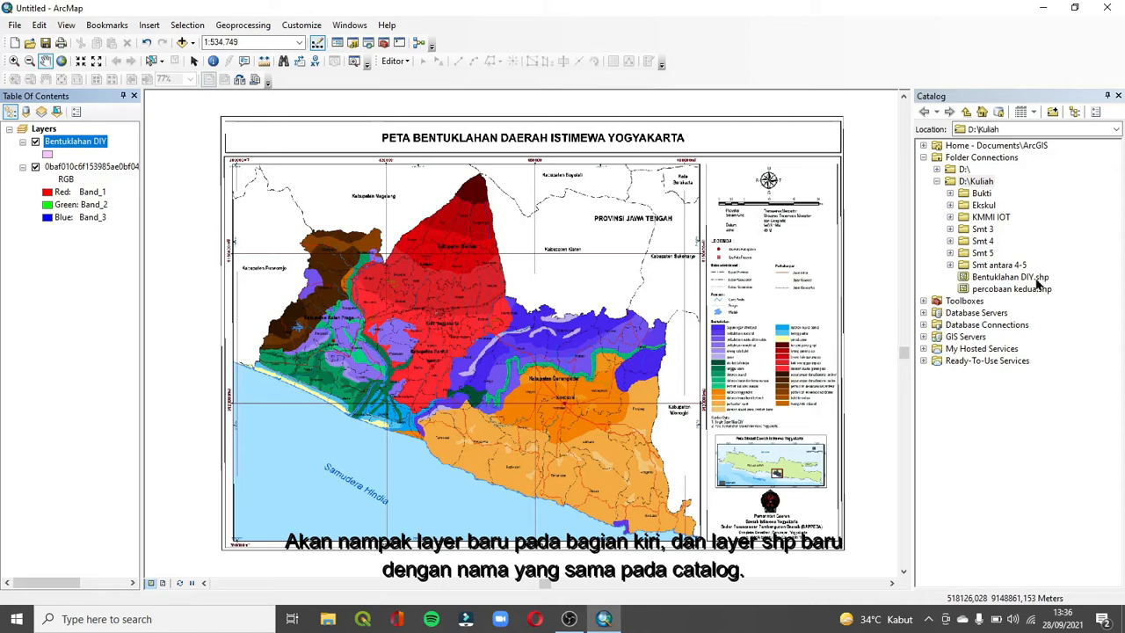
pyautogui.click(1118, 96)
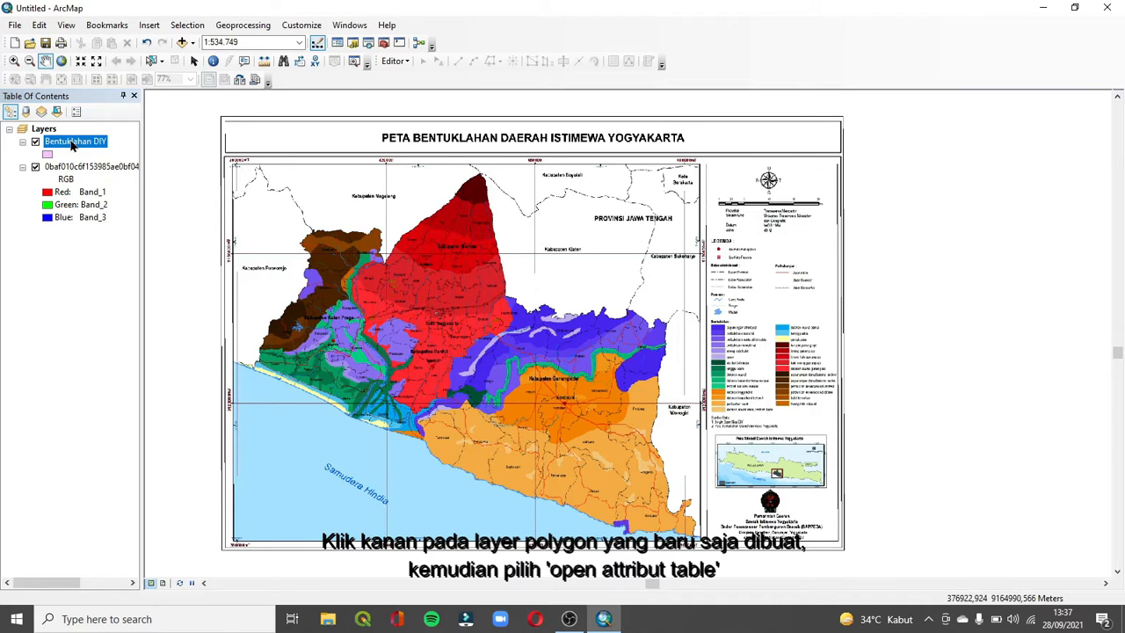
# Add a Text field named "Keterangan" to the Bentuklahan DIY layer's attribute table, then close the table.
pyautogui.rightClick(72, 146)
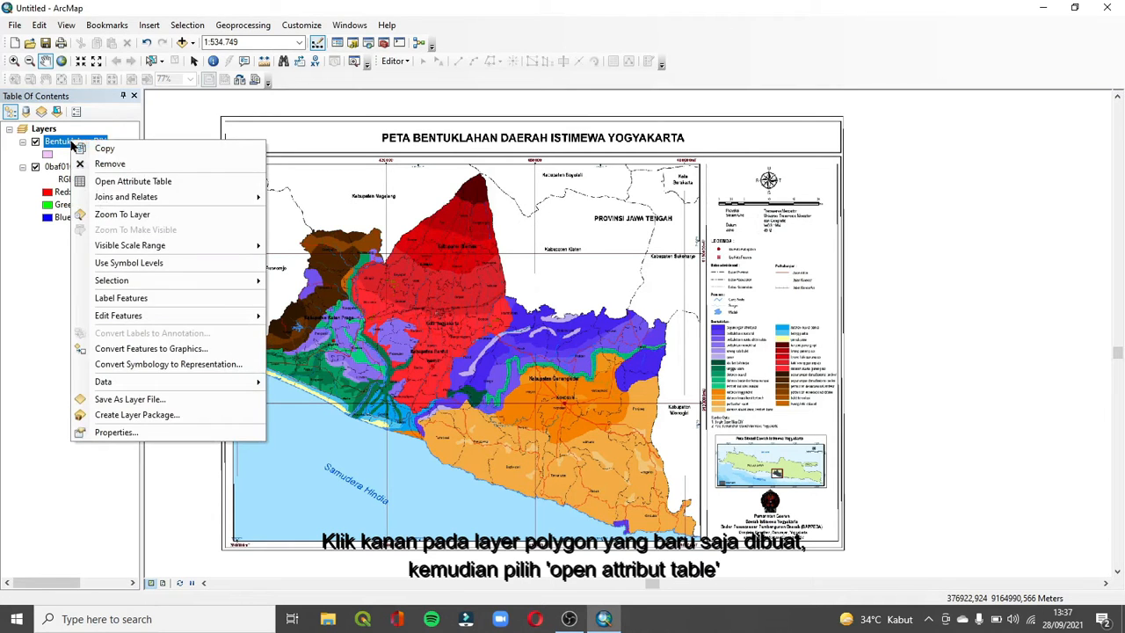
pyautogui.click(88, 181)
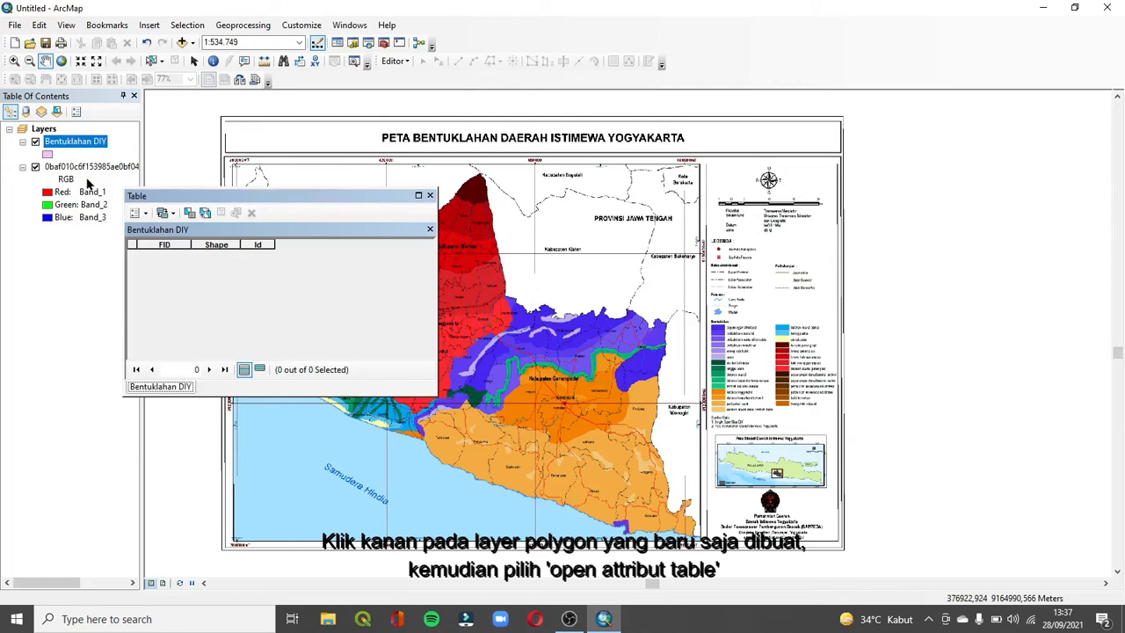
pyautogui.click(146, 213)
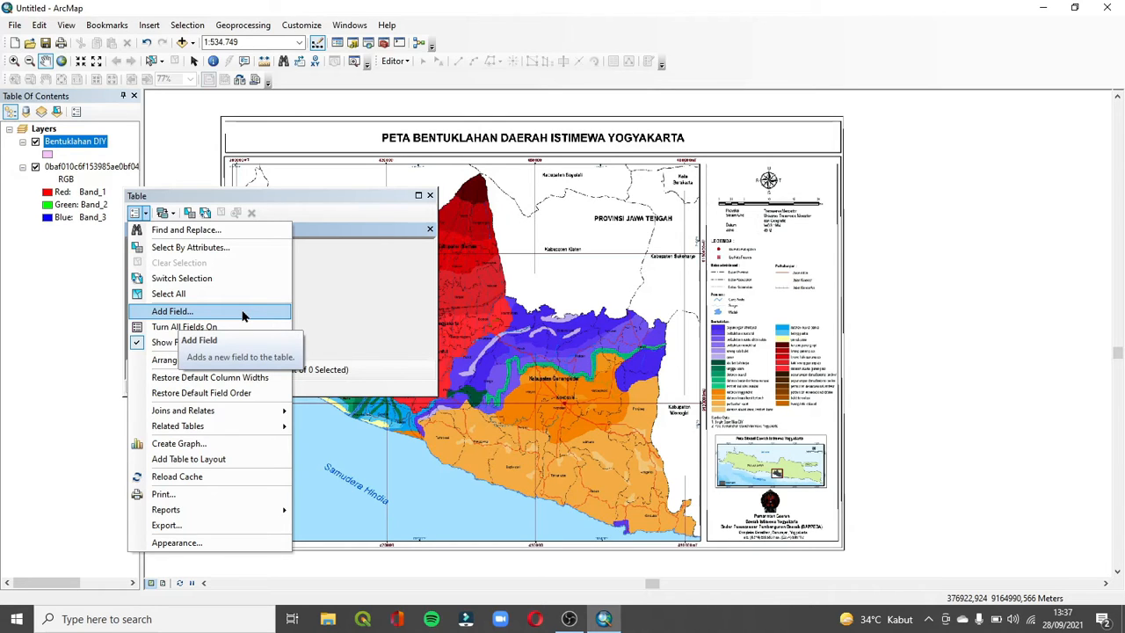
pyautogui.click(243, 314)
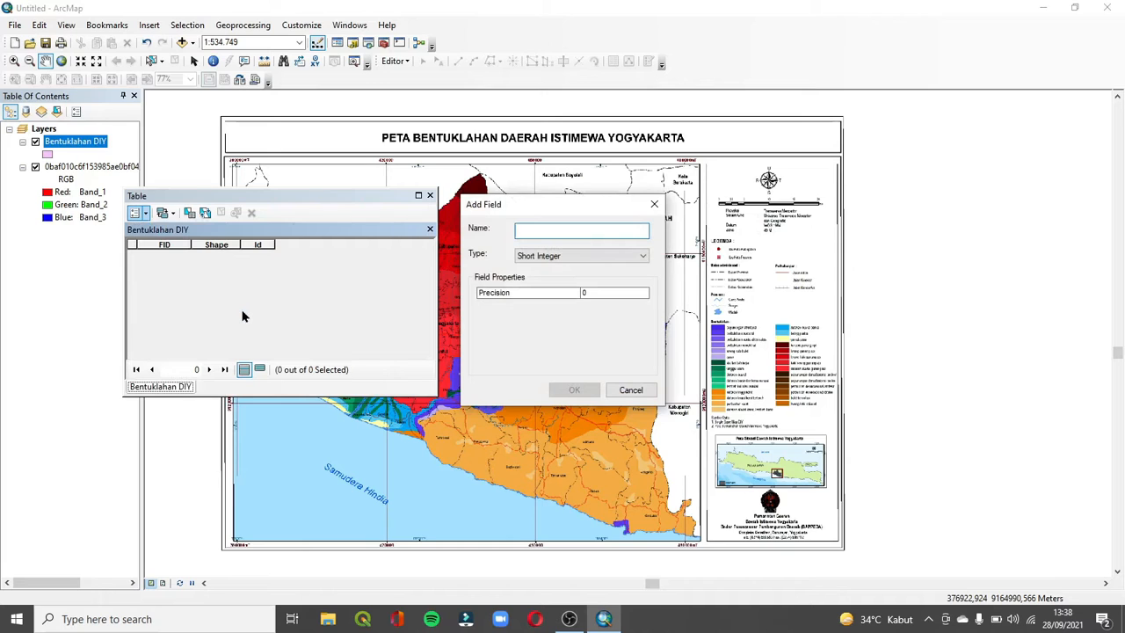
pyautogui.click(562, 255)
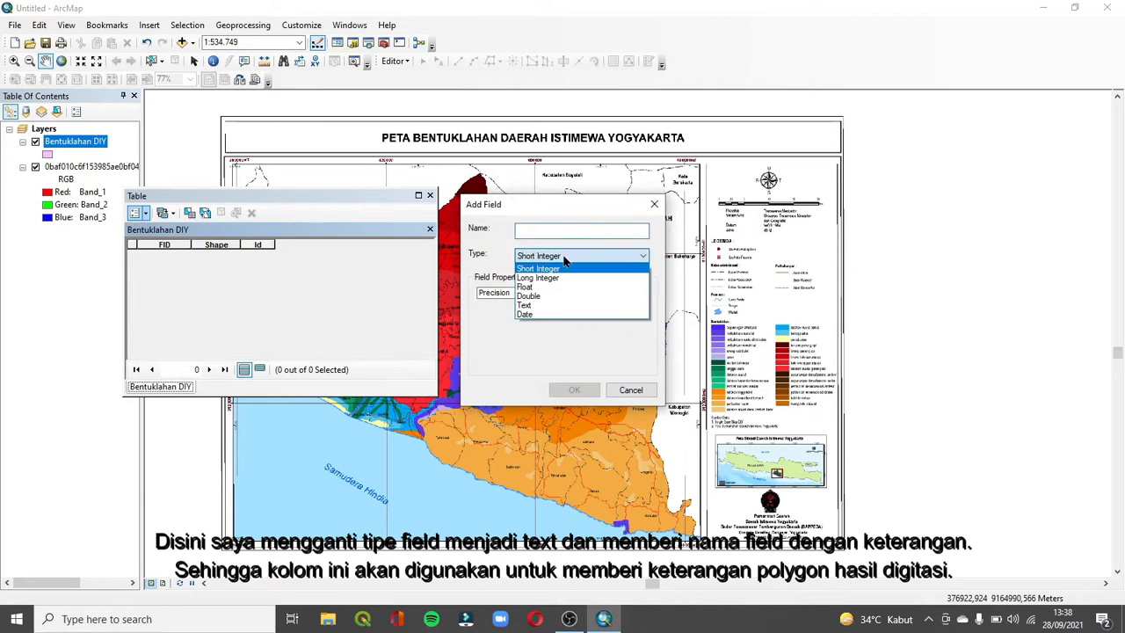
pyautogui.click(565, 305)
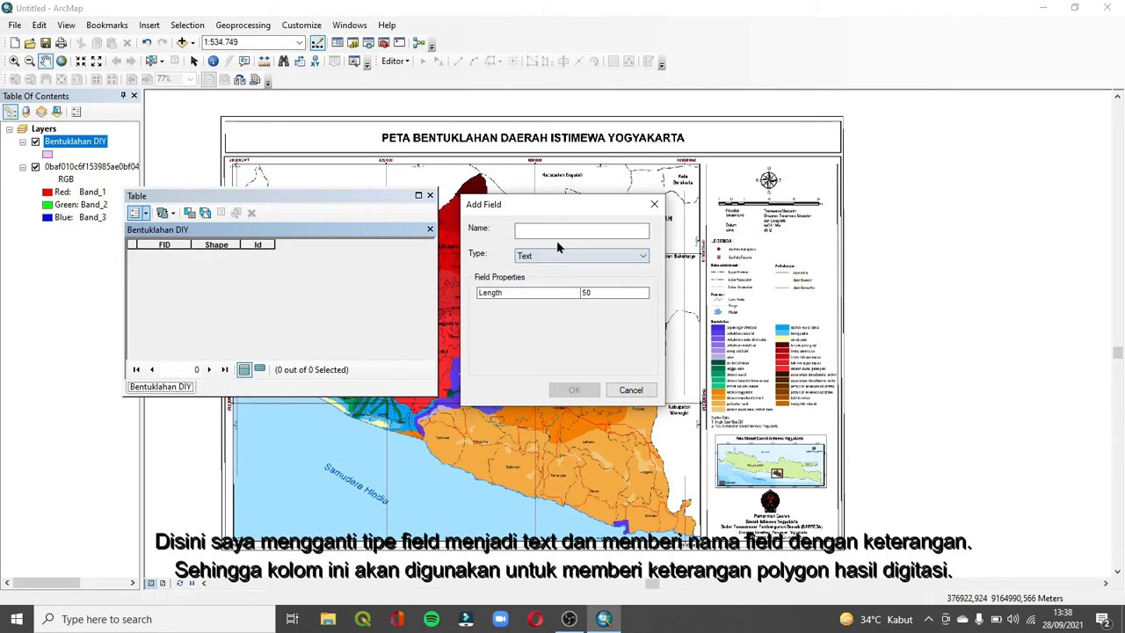
pyautogui.click(555, 229)
pyautogui.write('Keterangan')
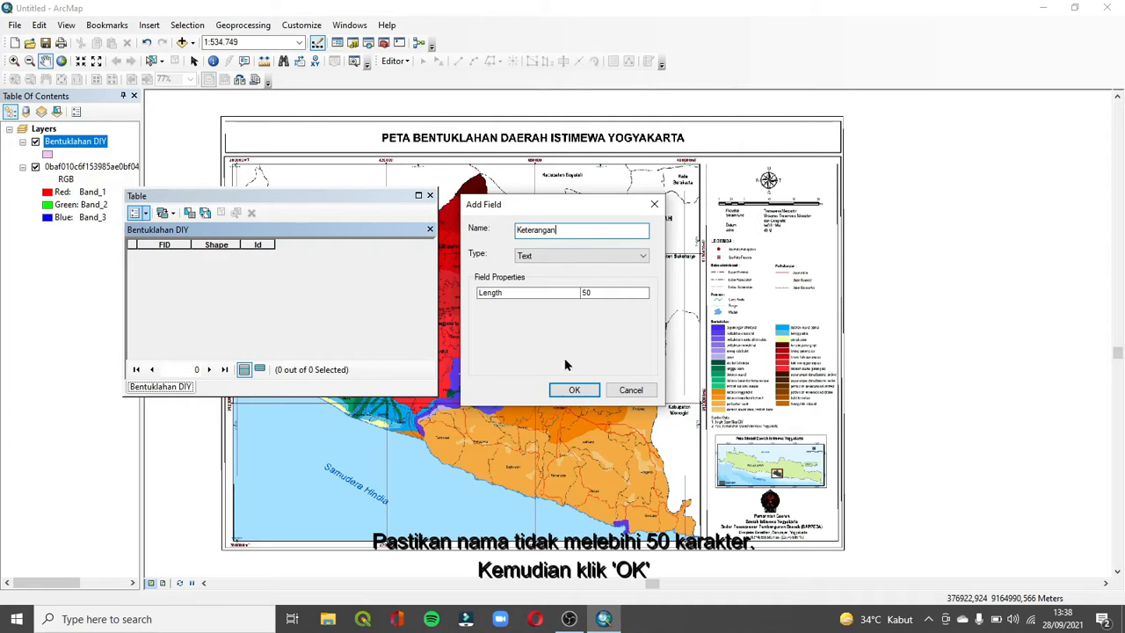
pyautogui.click(575, 389)
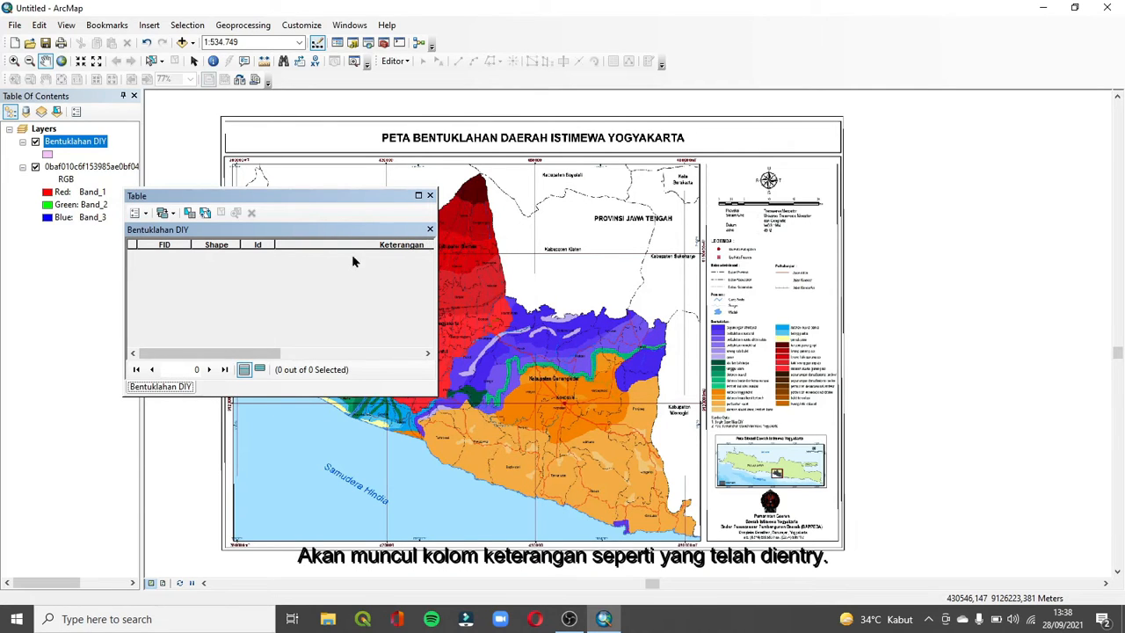
pyautogui.click(428, 353)
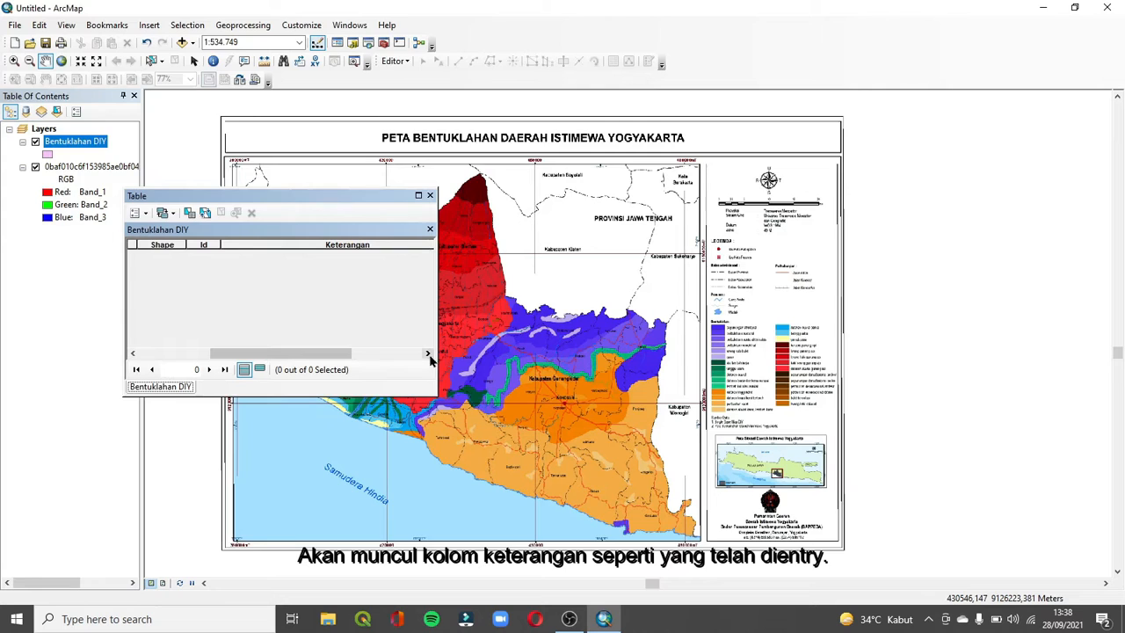
pyautogui.click(429, 195)
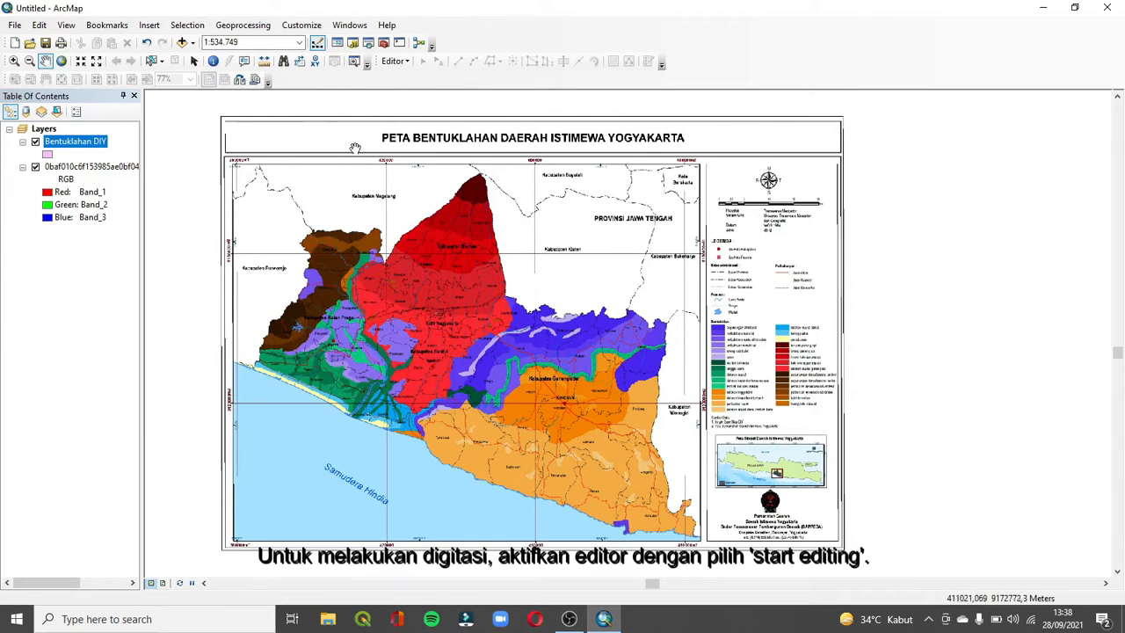
# Start an edit session and choose the Bentuklahan DIY template for creating polygon features.
pyautogui.moveTo(483, 202); pyautogui.dragTo(626, 331)
pyautogui.moveTo(559, 325); pyautogui.dragTo(484, 212)
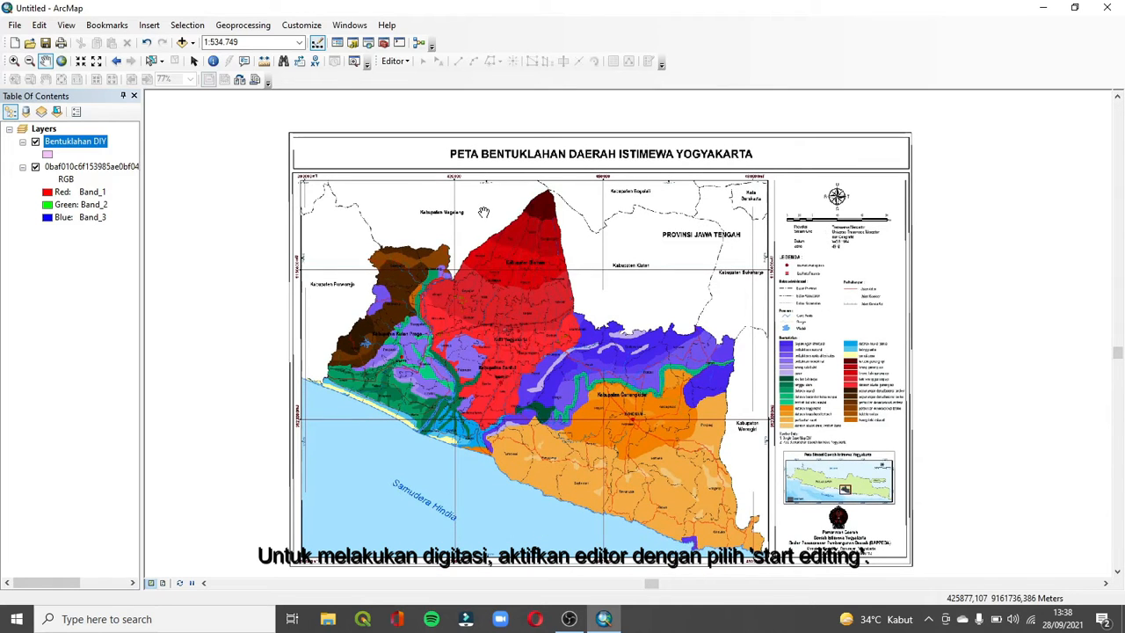
pyautogui.click(410, 63)
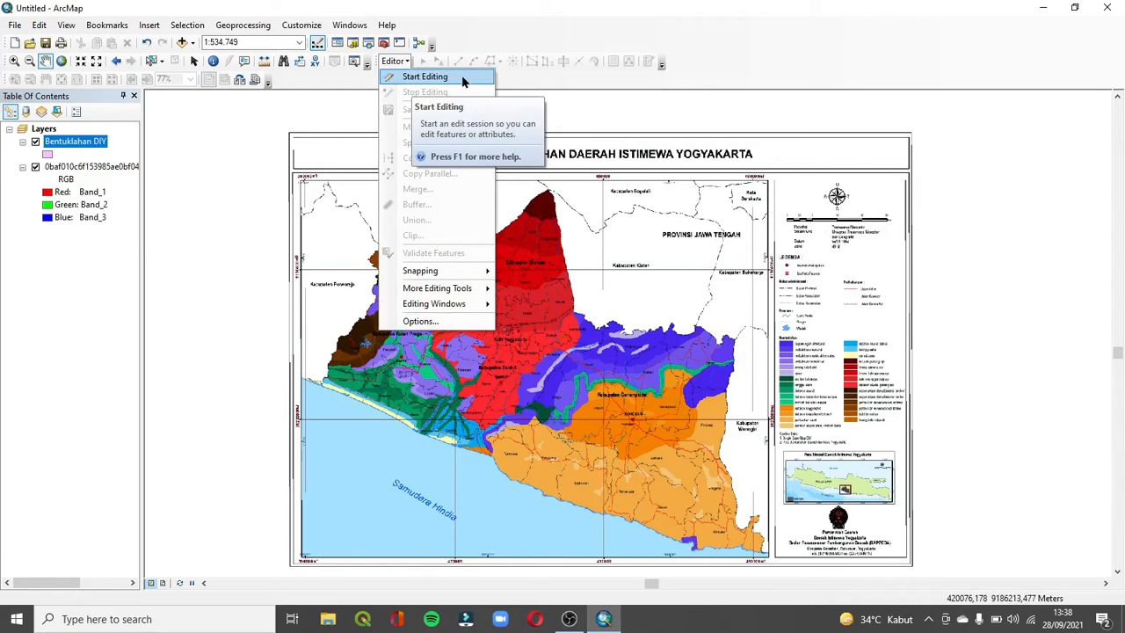
pyautogui.click(464, 79)
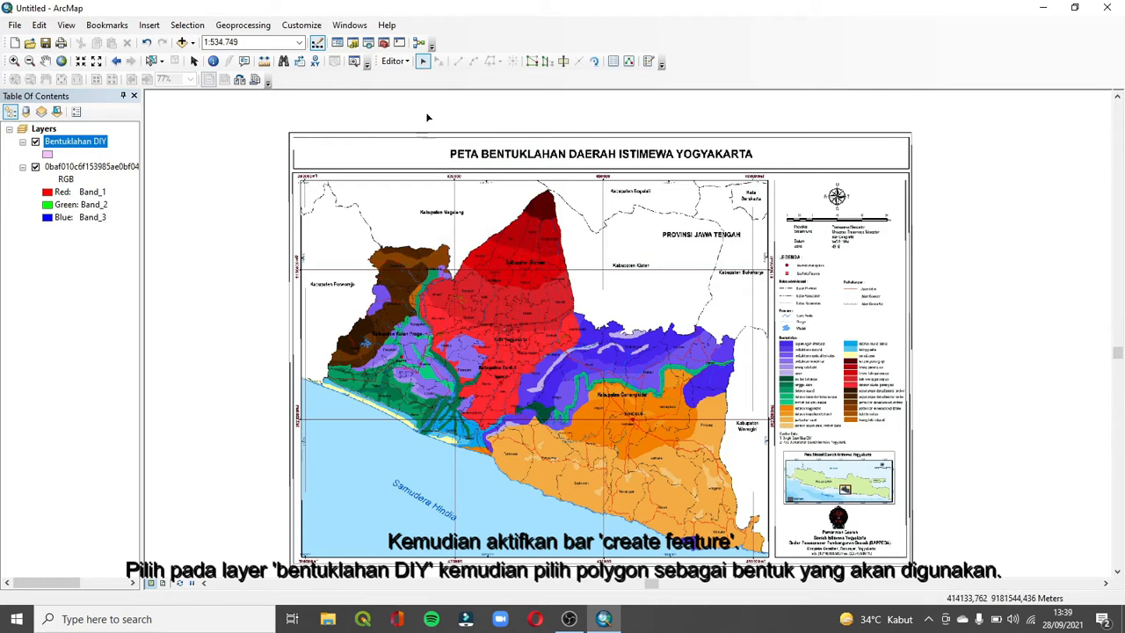
pyautogui.click(648, 63)
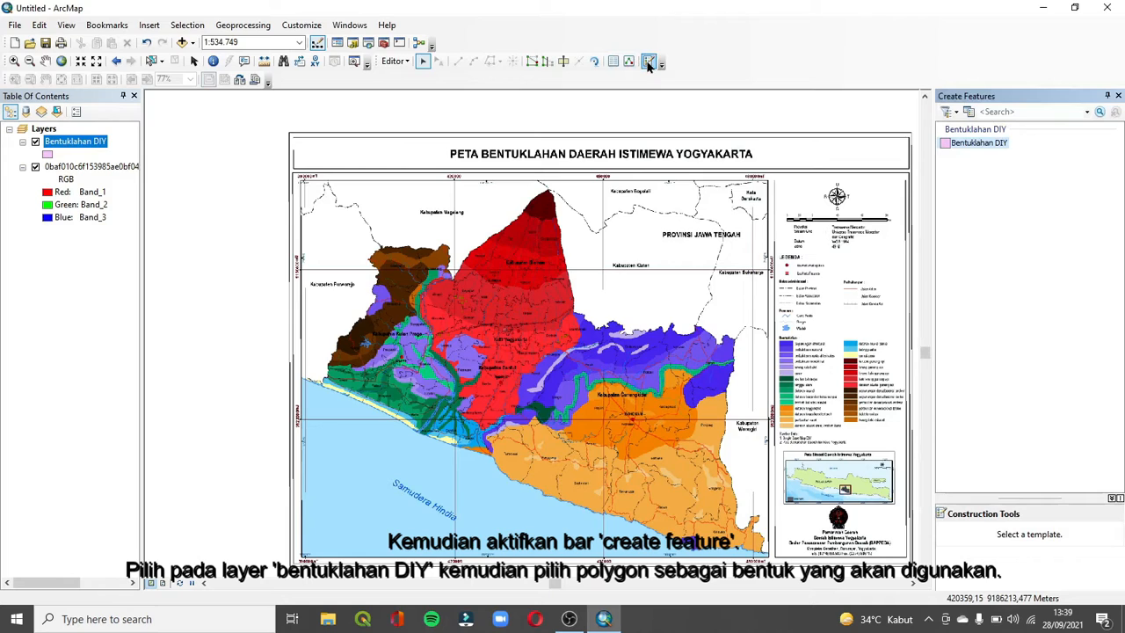
pyautogui.click(963, 146)
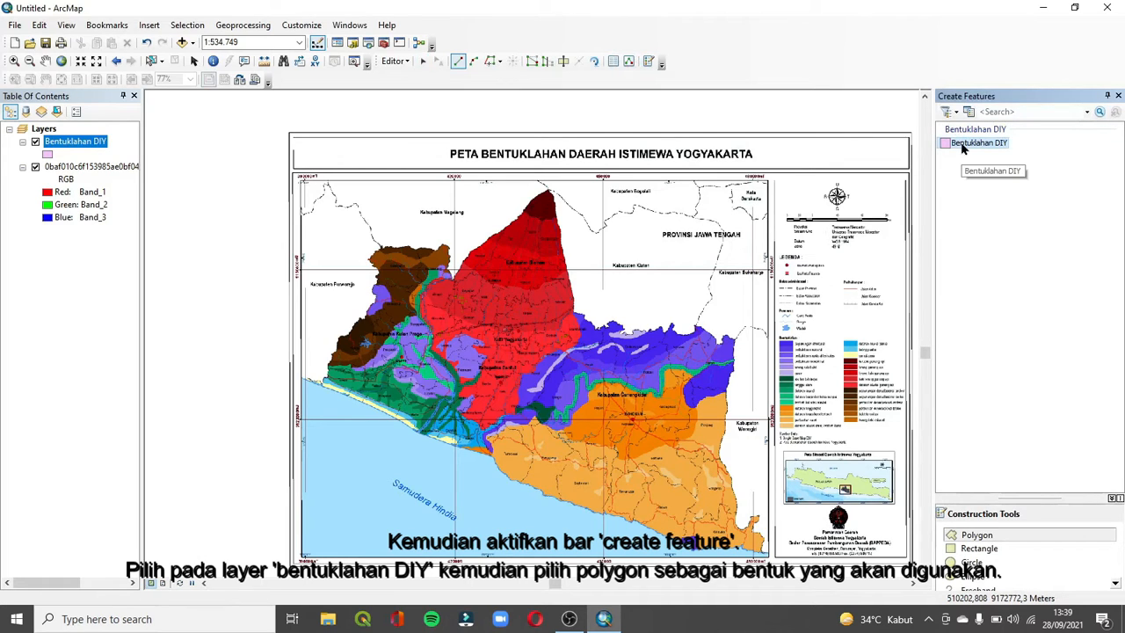
# Open the Bentuklahan DIY attribute table and check that the Shape, Id and Keterangan cells can be selected during editing.
pyautogui.rightClick(80, 147)
pyautogui.click(102, 185)
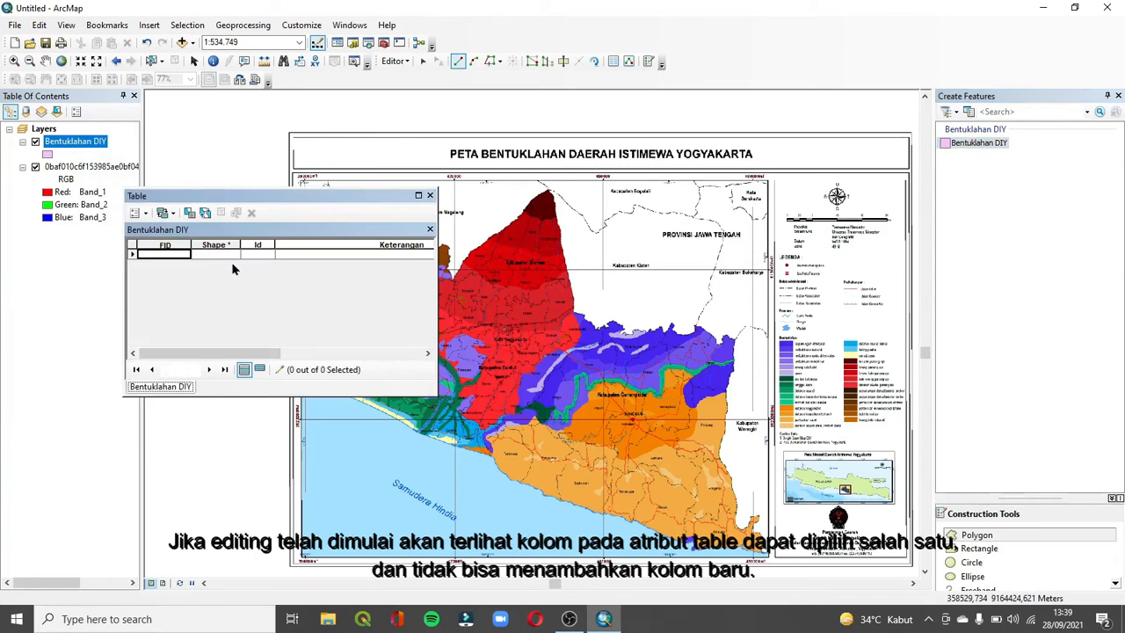
pyautogui.click(226, 254)
pyautogui.click(258, 254)
pyautogui.click(282, 254)
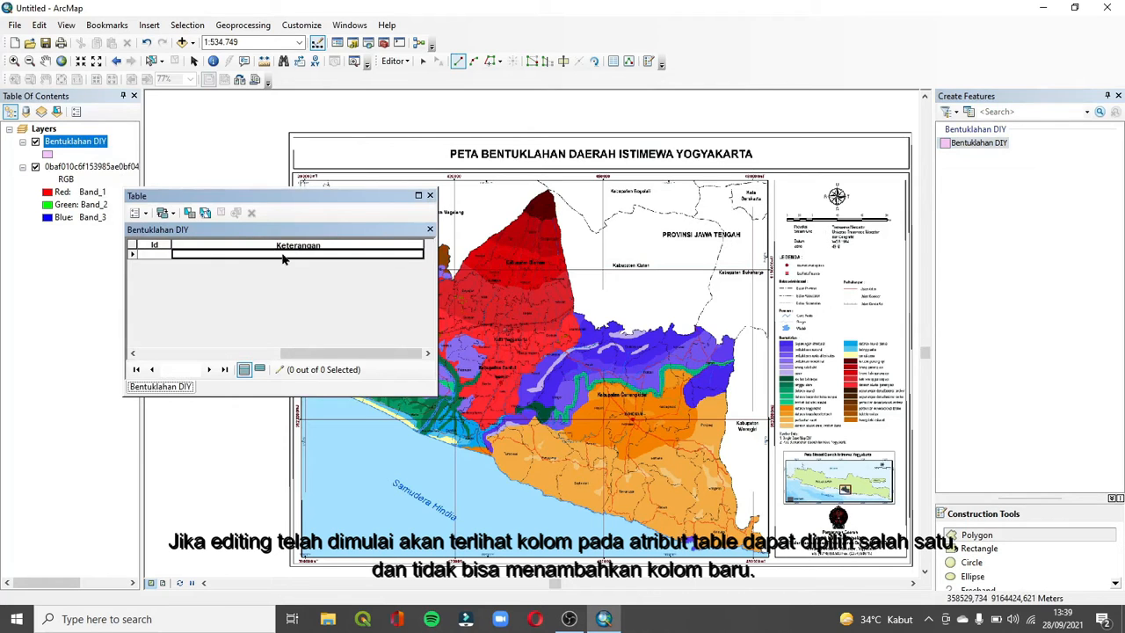
pyautogui.click(156, 254)
pyautogui.moveTo(295, 354); pyautogui.dragTo(166, 353)
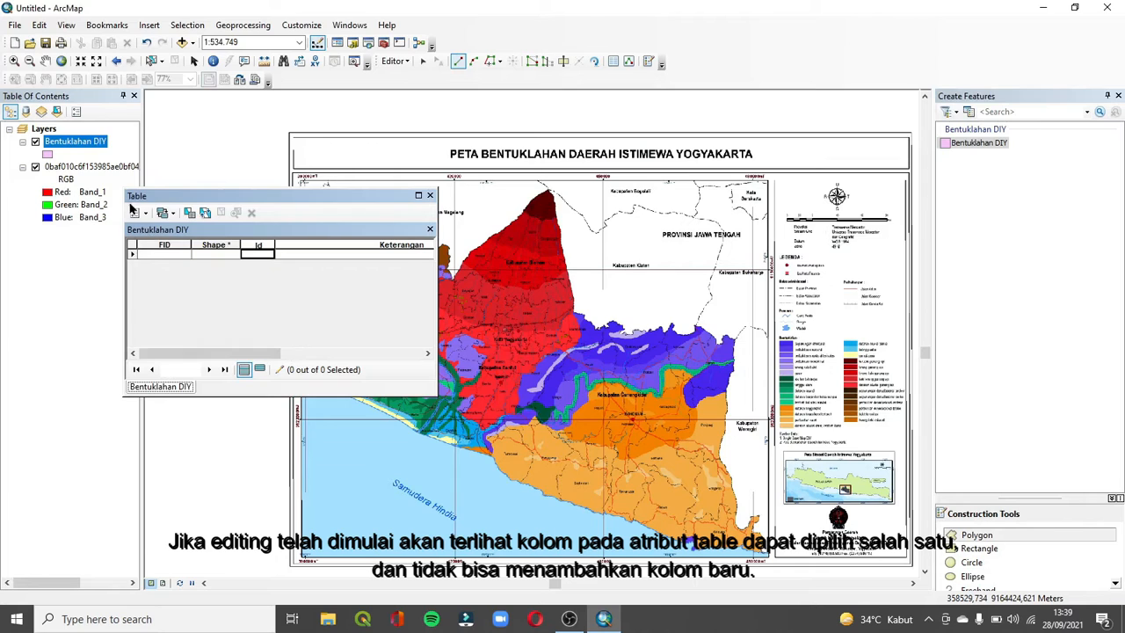
# Check whether the Bentuklahan DIY attribute table allows adding a field during editing, then close the table.
pyautogui.click(134, 212)
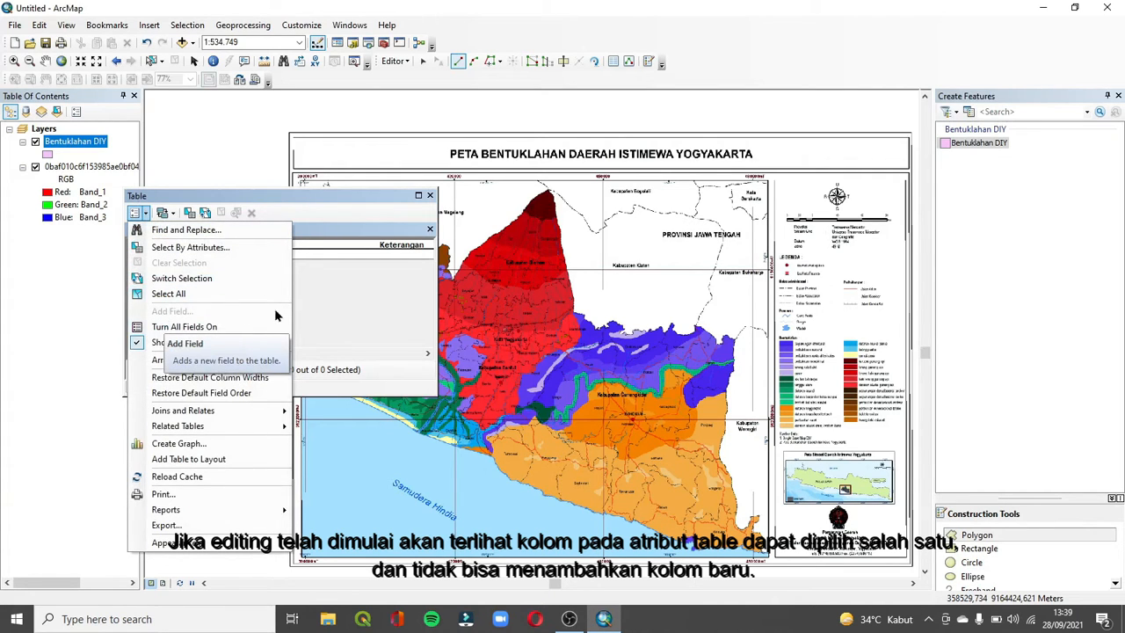
pyautogui.click(428, 303)
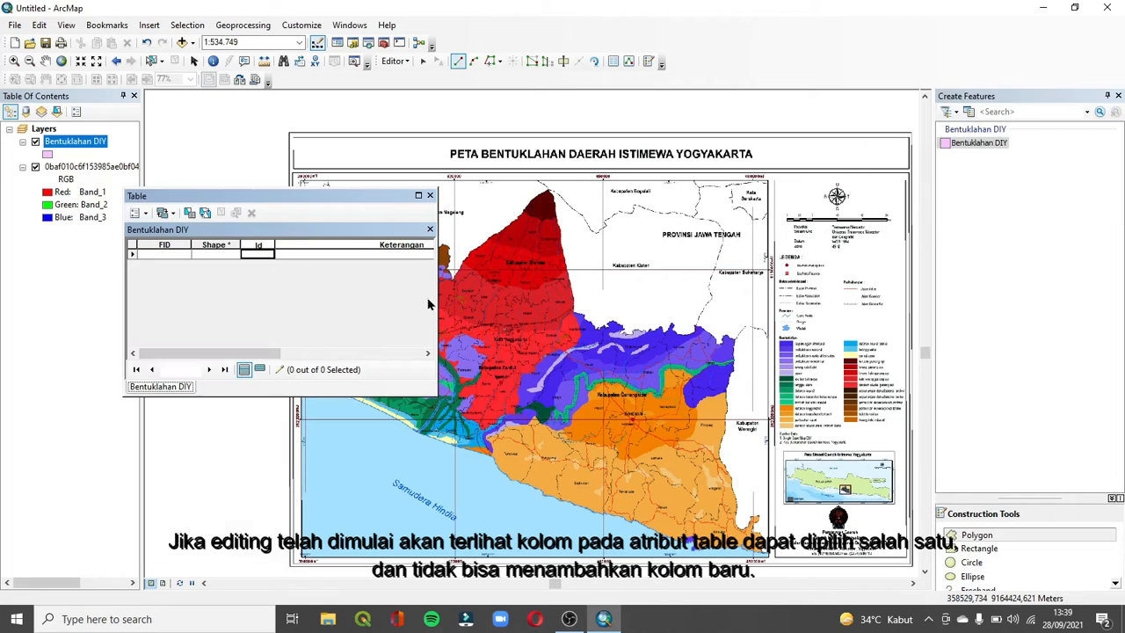
pyautogui.click(430, 195)
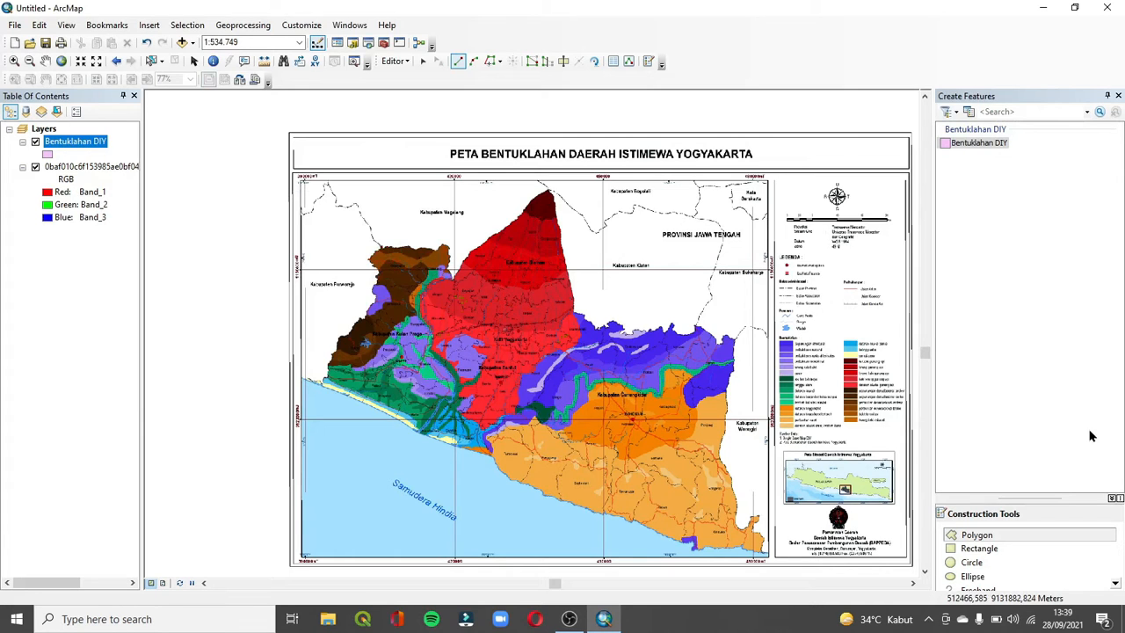
# Look through the construction tools for the Bentuklahan DIY template and choose Polygon.
pyautogui.click(1116, 586)
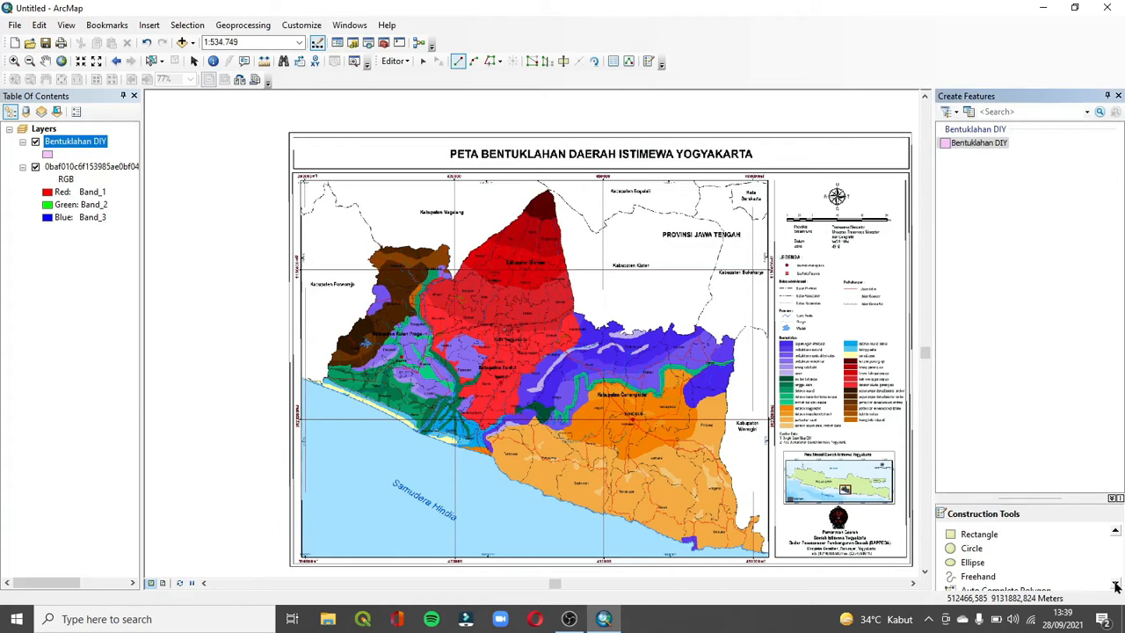
pyautogui.click(1115, 586)
pyautogui.click(1115, 587)
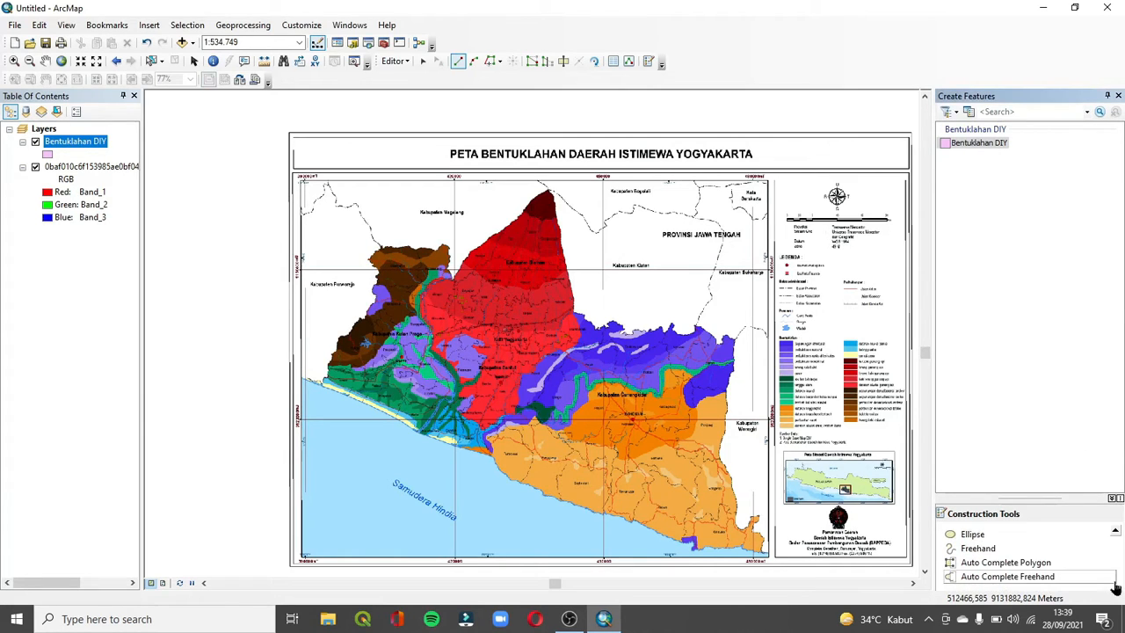
pyautogui.click(1117, 531)
pyautogui.click(1116, 531)
pyautogui.click(1117, 531)
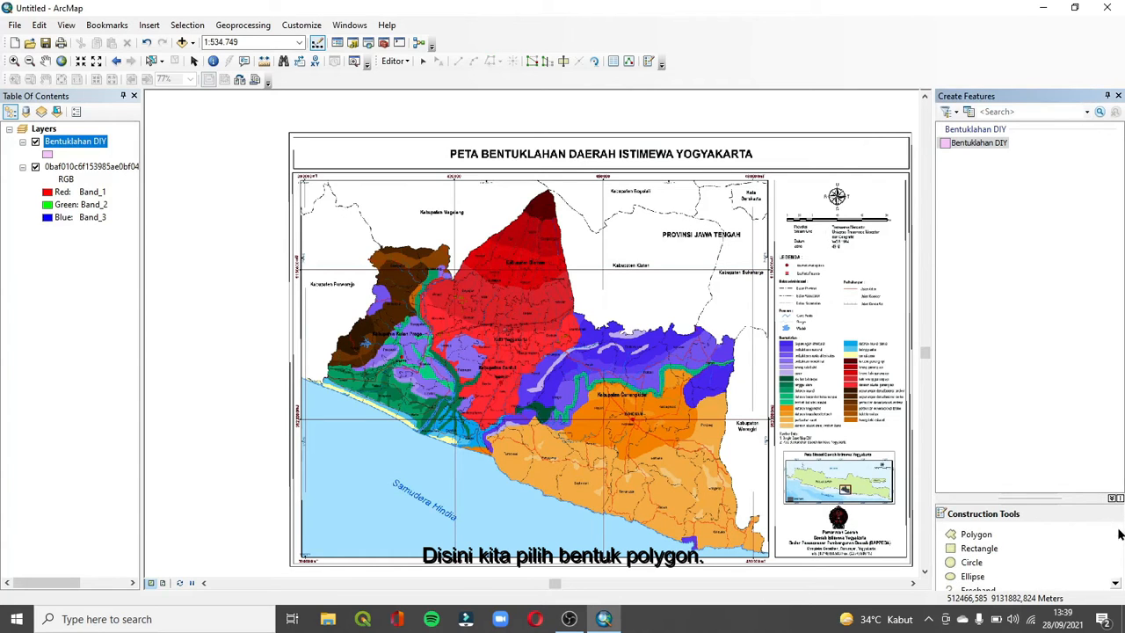
pyautogui.scroll(-1, 1076, 539)
pyautogui.scroll(1, 1090, 541)
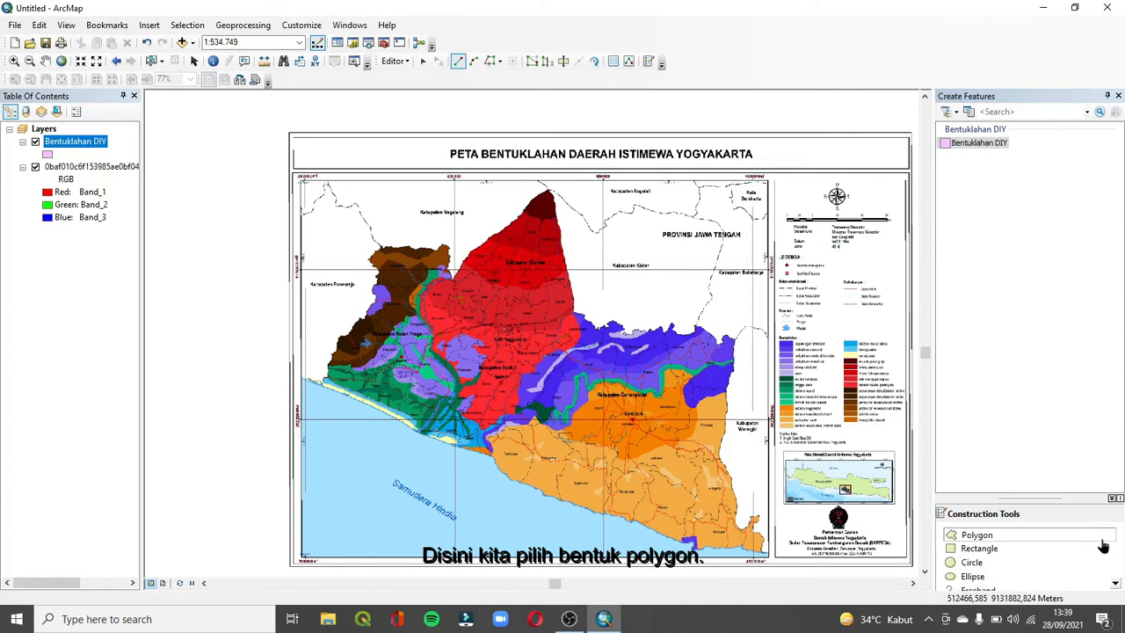
pyautogui.click(999, 538)
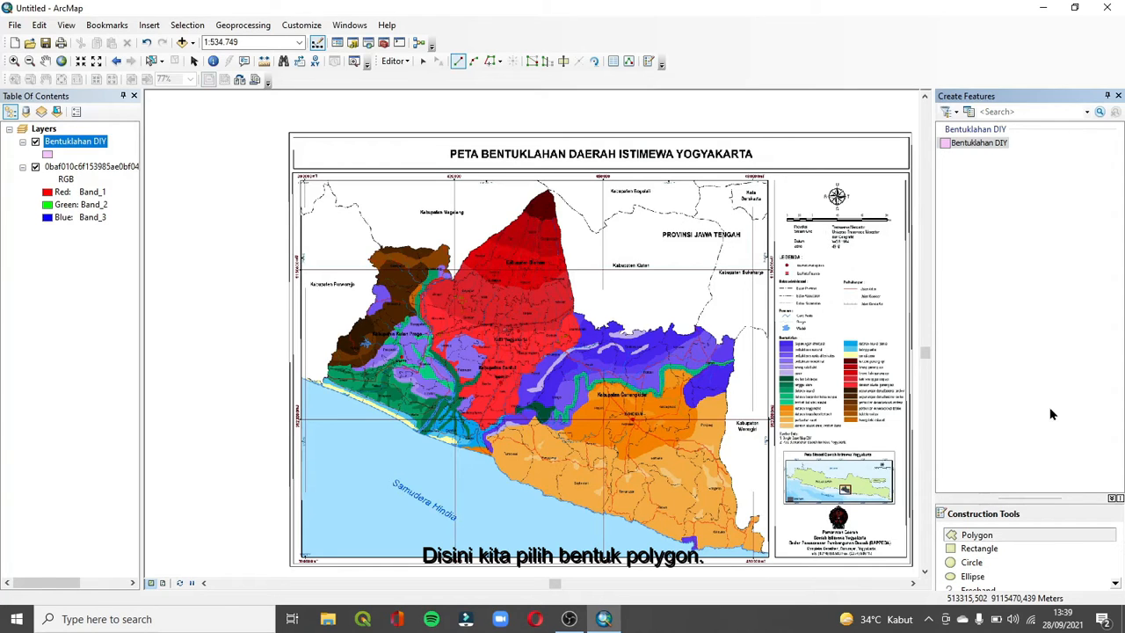
# Start a polygon at the coast near Temon and trace Kulon Progo's western border north past Kokap.
pyautogui.click(14, 61)
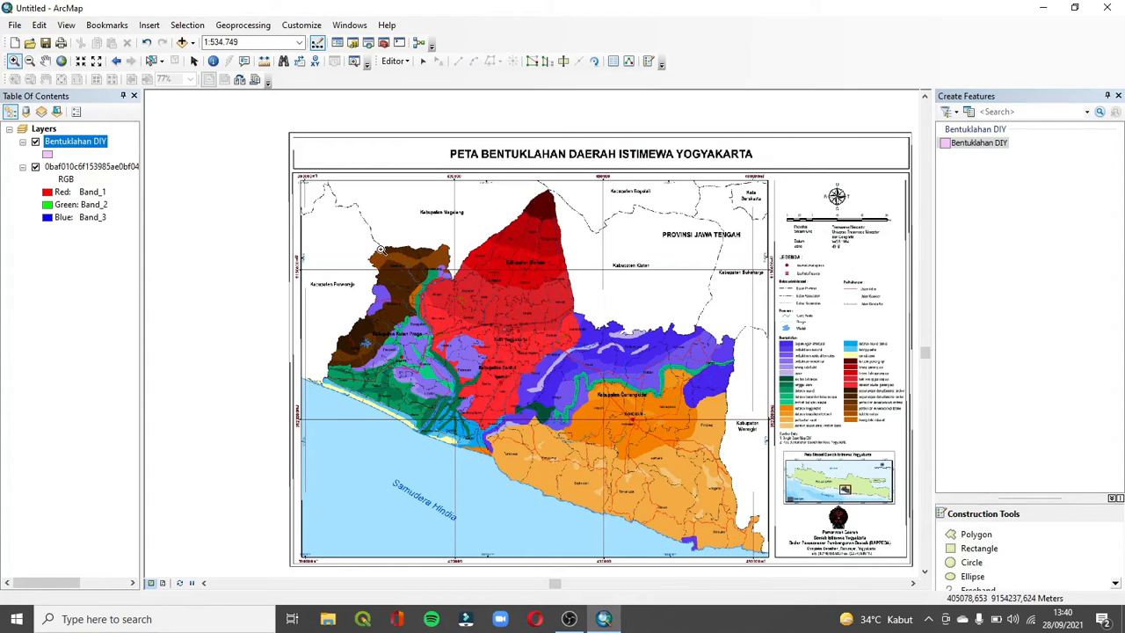
pyautogui.moveTo(301, 236); pyautogui.dragTo(521, 422)
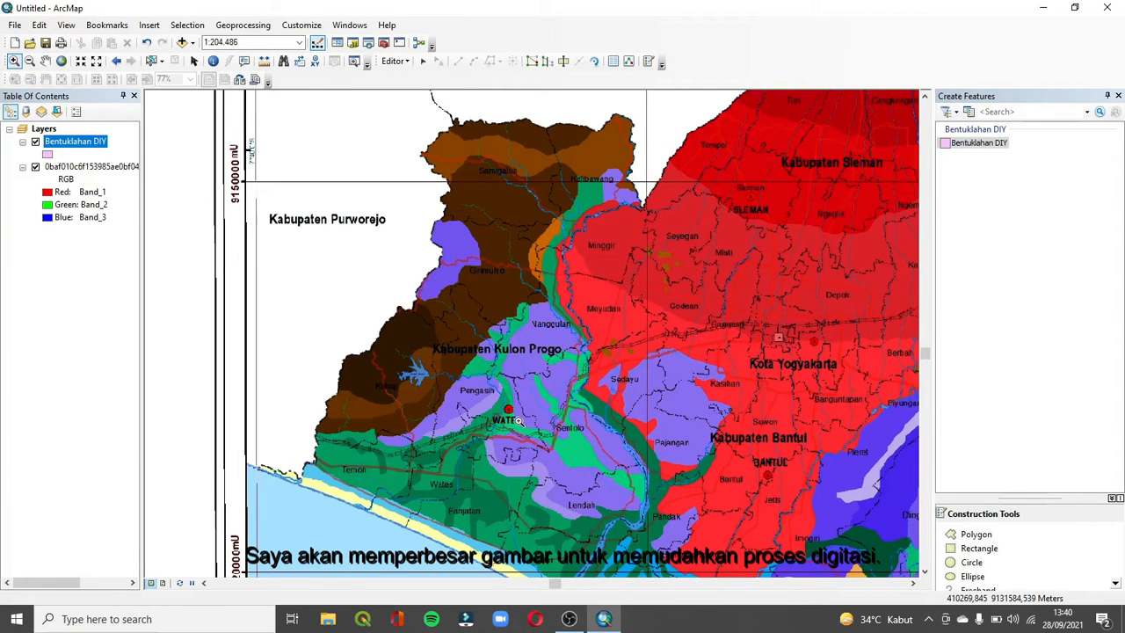
pyautogui.moveTo(249, 109); pyautogui.dragTo(592, 503)
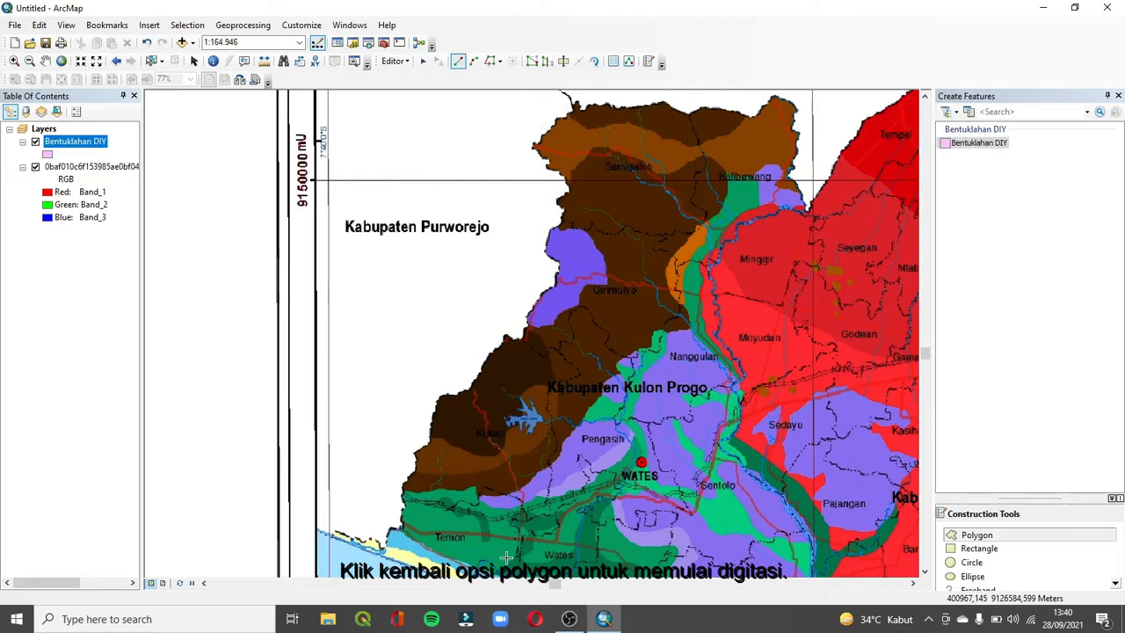
pyautogui.click(388, 548)
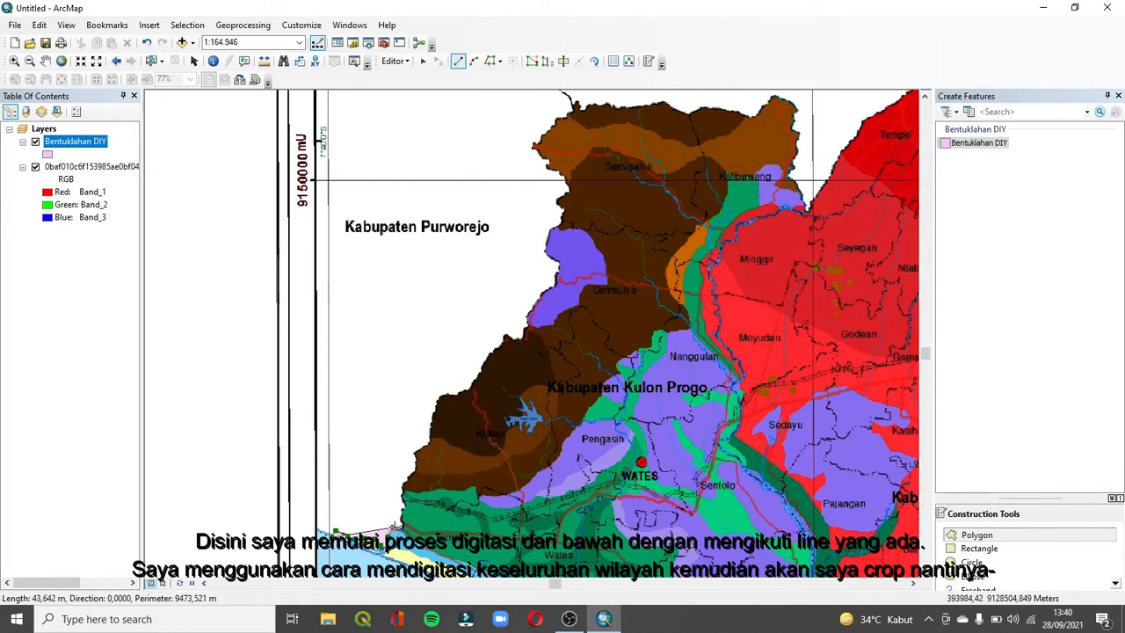
pyautogui.click(401, 507)
pyautogui.click(407, 504)
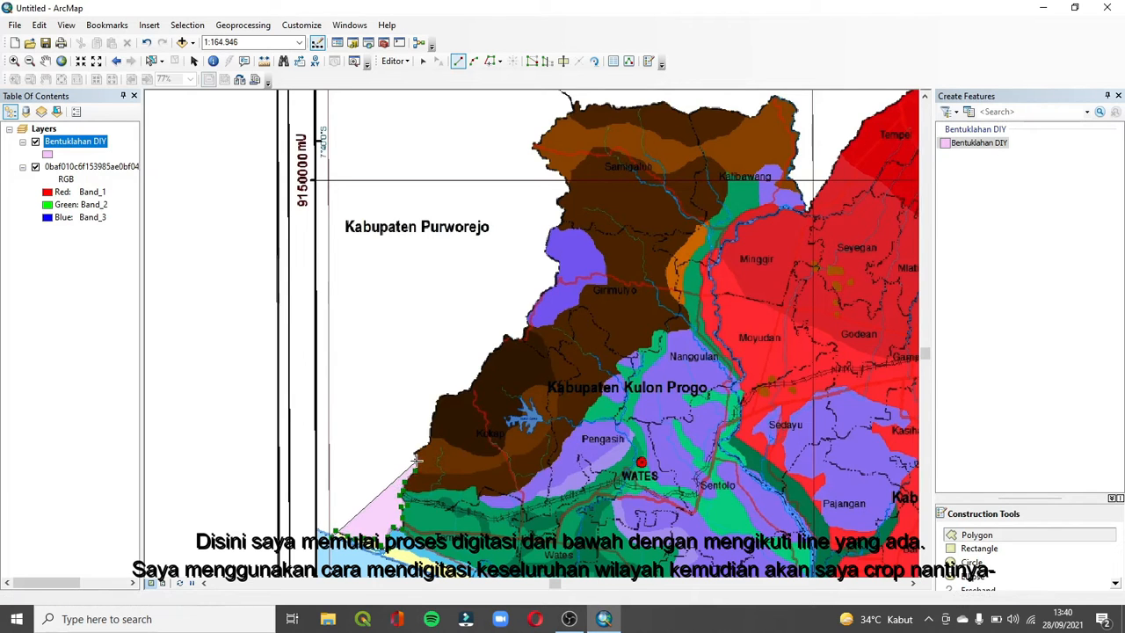
pyautogui.click(417, 461)
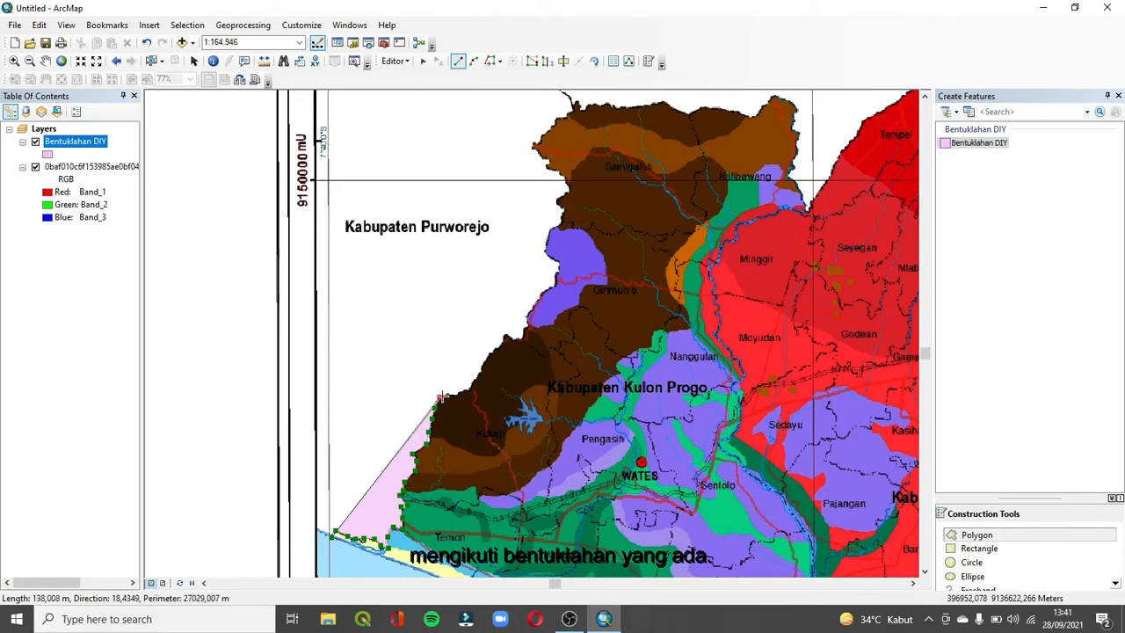
pyautogui.click(462, 392)
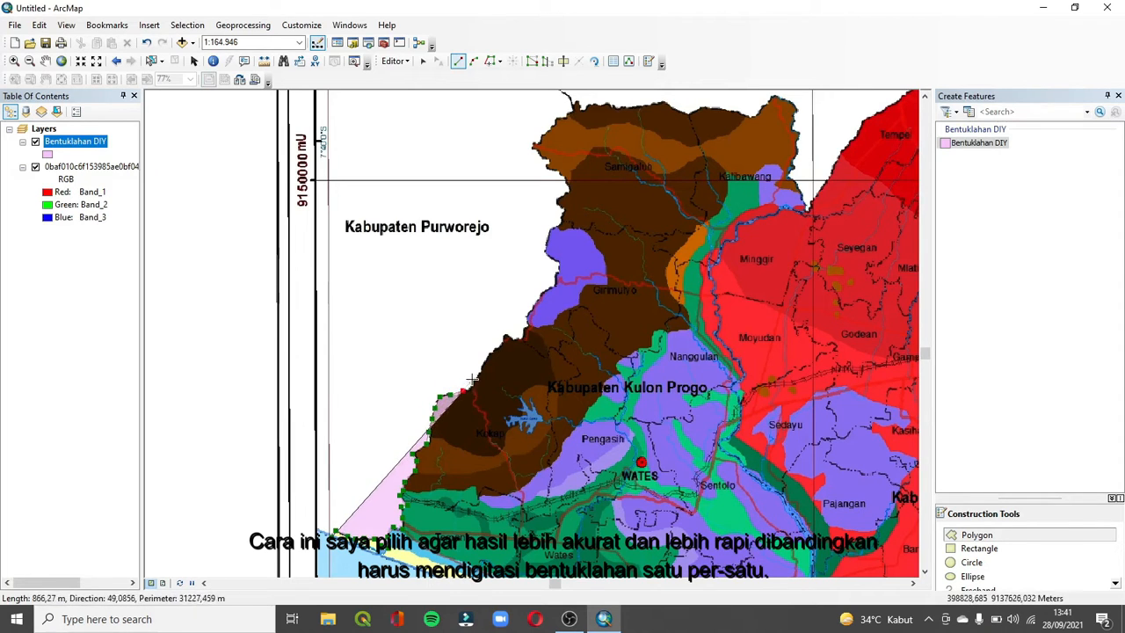
pyautogui.click(504, 341)
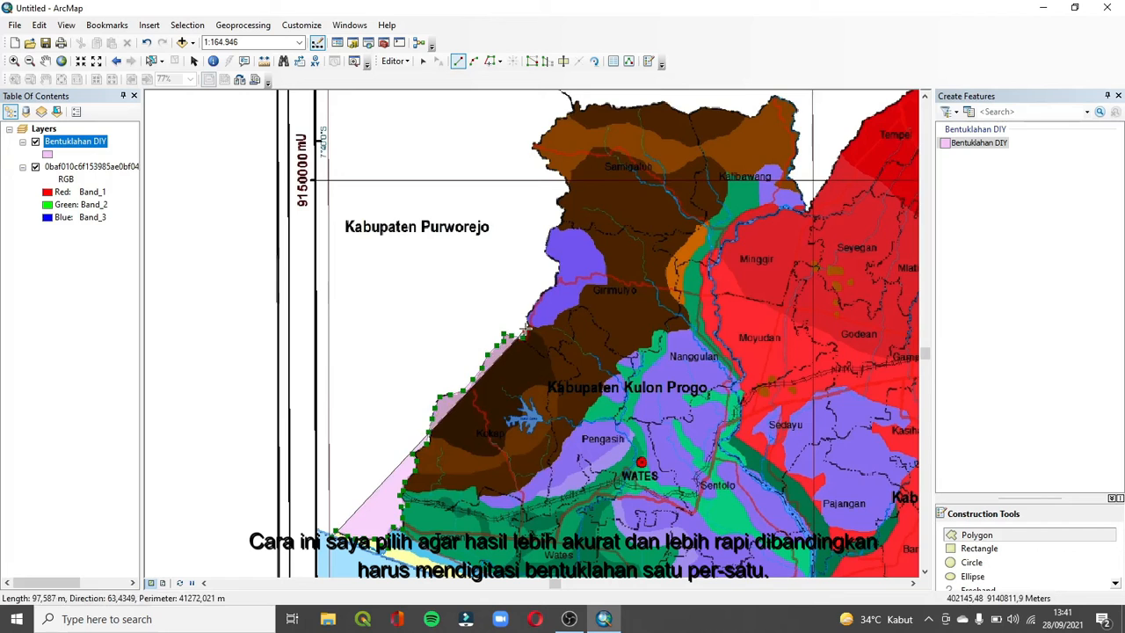
# Continue the polygon along Kulon Progo's western border past Girimulyo to the westernmost corner of Samigaluh.
pyautogui.click(533, 307)
pyautogui.click(541, 293)
pyautogui.click(548, 288)
pyautogui.click(552, 286)
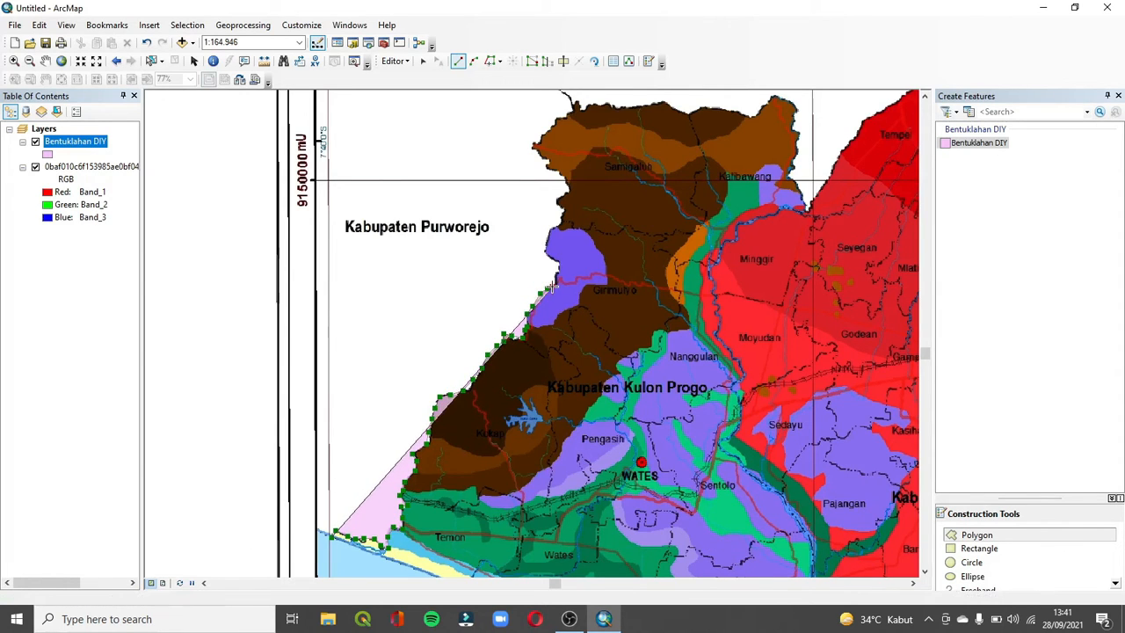
pyautogui.click(553, 276)
pyautogui.click(554, 261)
pyautogui.click(546, 257)
pyautogui.click(546, 248)
pyautogui.click(551, 237)
pyautogui.click(563, 211)
pyautogui.click(554, 203)
pyautogui.click(564, 191)
pyautogui.click(563, 176)
pyautogui.click(545, 166)
pyautogui.click(535, 152)
pyautogui.click(535, 145)
# Trace the polygon along the northern border of Samigaluh and Kalibawang to the notch where it meets Sleman.
pyautogui.click(545, 130)
pyautogui.click(556, 119)
pyautogui.click(573, 110)
pyautogui.click(582, 107)
pyautogui.click(605, 104)
pyautogui.click(630, 109)
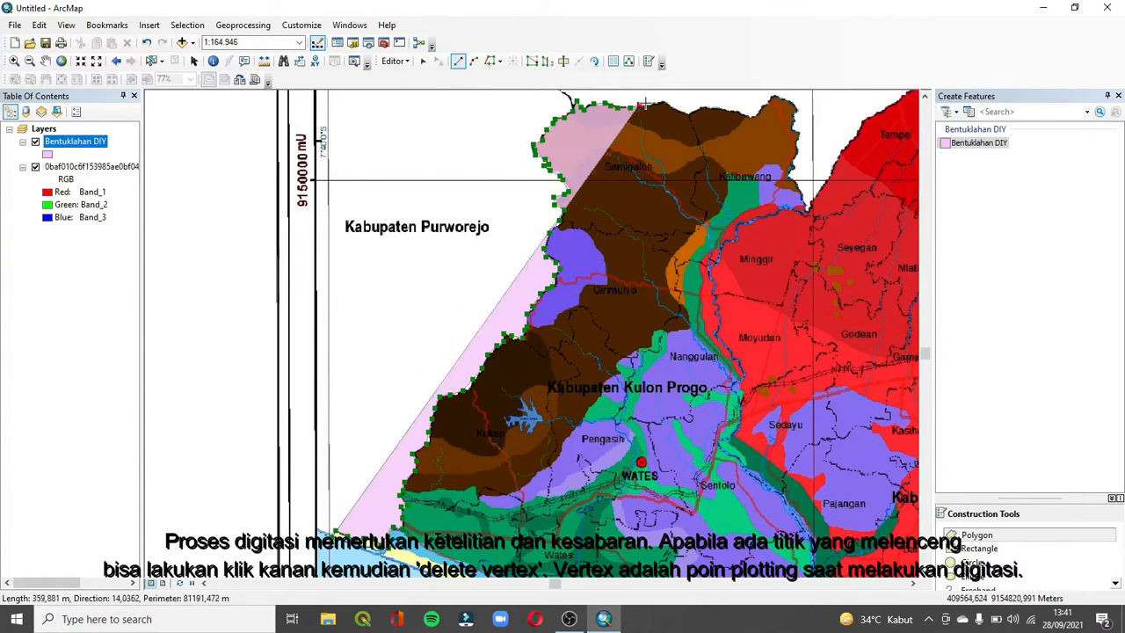
pyautogui.click(655, 106)
pyautogui.click(695, 112)
pyautogui.click(730, 113)
pyautogui.click(758, 111)
pyautogui.click(778, 95)
pyautogui.click(796, 105)
pyautogui.click(797, 127)
pyautogui.click(800, 144)
pyautogui.click(793, 180)
pyautogui.click(809, 212)
# Trace Sleman's northwestern border from the notch past Tempel and Turi up to the province's northern tip.
pyautogui.click(830, 172)
pyautogui.click(843, 149)
pyautogui.click(862, 119)
pyautogui.click(902, 97)
pyautogui.click(45, 61)
pyautogui.moveTo(853, 162)
pyautogui.mouseDown()
pyautogui.moveTo(585, 348)
pyautogui.moveTo(330, 385)
pyautogui.mouseUp()
pyautogui.click(458, 61)
pyautogui.click(385, 316)
pyautogui.click(400, 299)
pyautogui.click(416, 289)
pyautogui.click(436, 280)
pyautogui.click(447, 272)
pyautogui.click(458, 261)
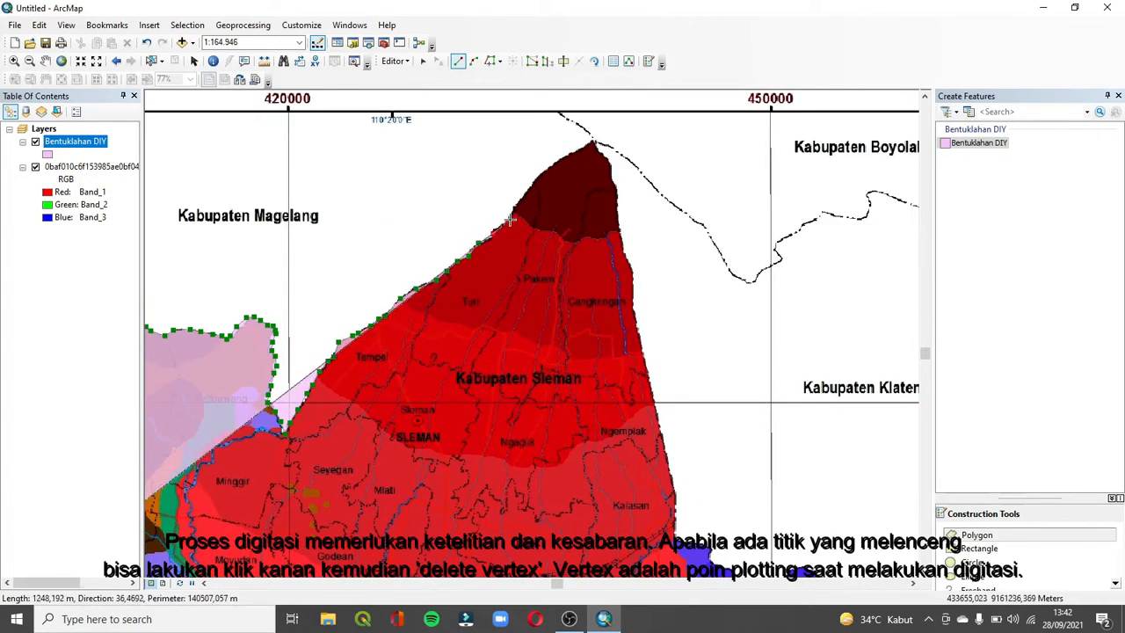
pyautogui.click(583, 146)
pyautogui.click(593, 138)
# Trace Sleman's eastern border from the northern tip down past Kalasan to the edge near Prambanan.
pyautogui.click(598, 150)
pyautogui.click(604, 157)
pyautogui.click(612, 166)
pyautogui.click(613, 177)
pyautogui.click(613, 184)
pyautogui.click(619, 195)
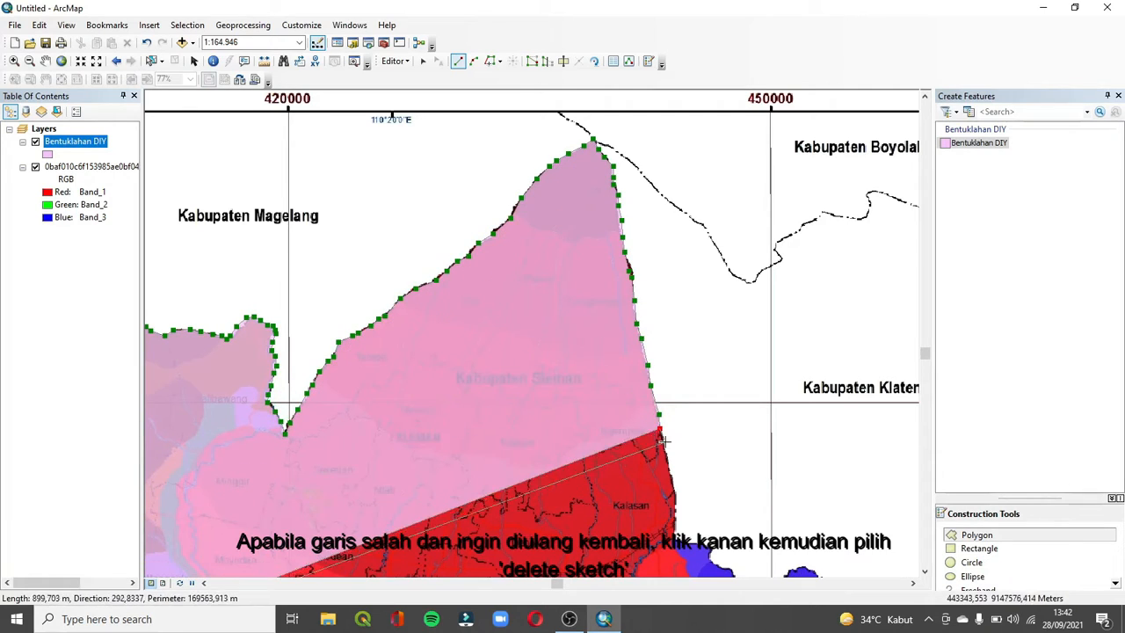
pyautogui.click(665, 443)
pyautogui.click(671, 482)
pyautogui.click(675, 515)
pyautogui.click(677, 538)
pyautogui.click(712, 548)
# Continue the polygon eastward along the northern border from Prambanan past Gedang sari to the tip above Ngawen.
pyautogui.click(45, 61)
pyautogui.moveTo(755, 465); pyautogui.dragTo(673, 168)
pyautogui.moveTo(784, 280); pyautogui.dragTo(538, 202)
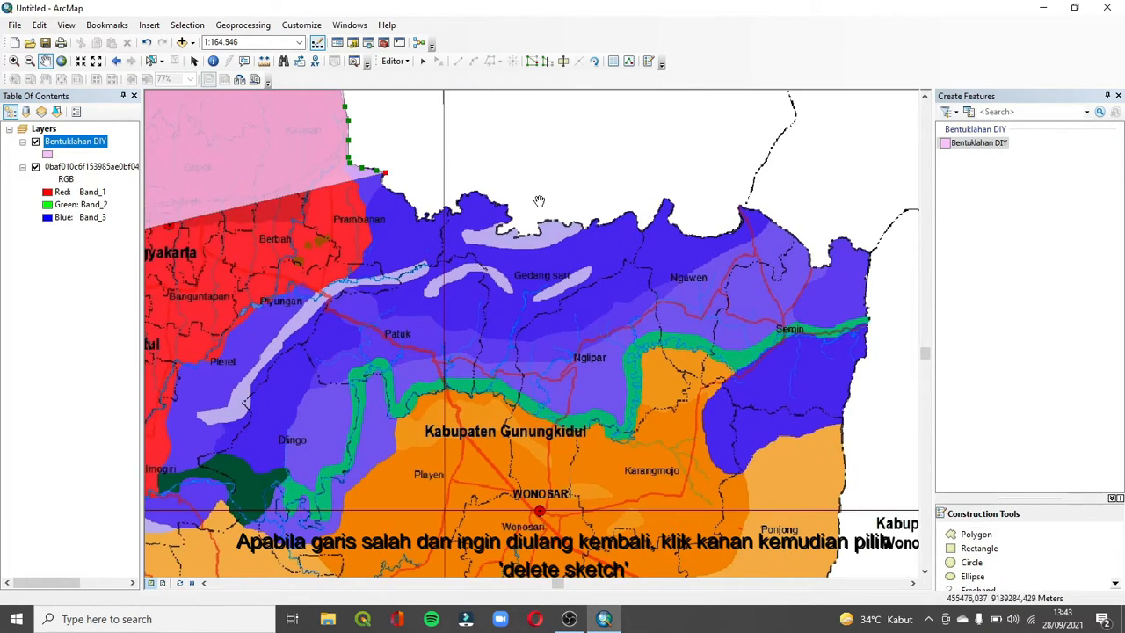
pyautogui.click(458, 60)
pyautogui.click(391, 188)
pyautogui.click(409, 205)
pyautogui.click(431, 213)
pyautogui.click(452, 207)
pyautogui.click(467, 191)
pyautogui.click(490, 196)
pyautogui.click(511, 220)
pyautogui.click(497, 226)
pyautogui.click(527, 235)
pyautogui.click(539, 222)
pyautogui.click(556, 221)
pyautogui.click(595, 222)
pyautogui.click(631, 211)
pyautogui.click(643, 230)
pyautogui.click(658, 215)
pyautogui.click(669, 204)
pyautogui.click(685, 230)
pyautogui.click(704, 236)
pyautogui.click(719, 233)
pyautogui.click(739, 211)
pyautogui.click(751, 212)
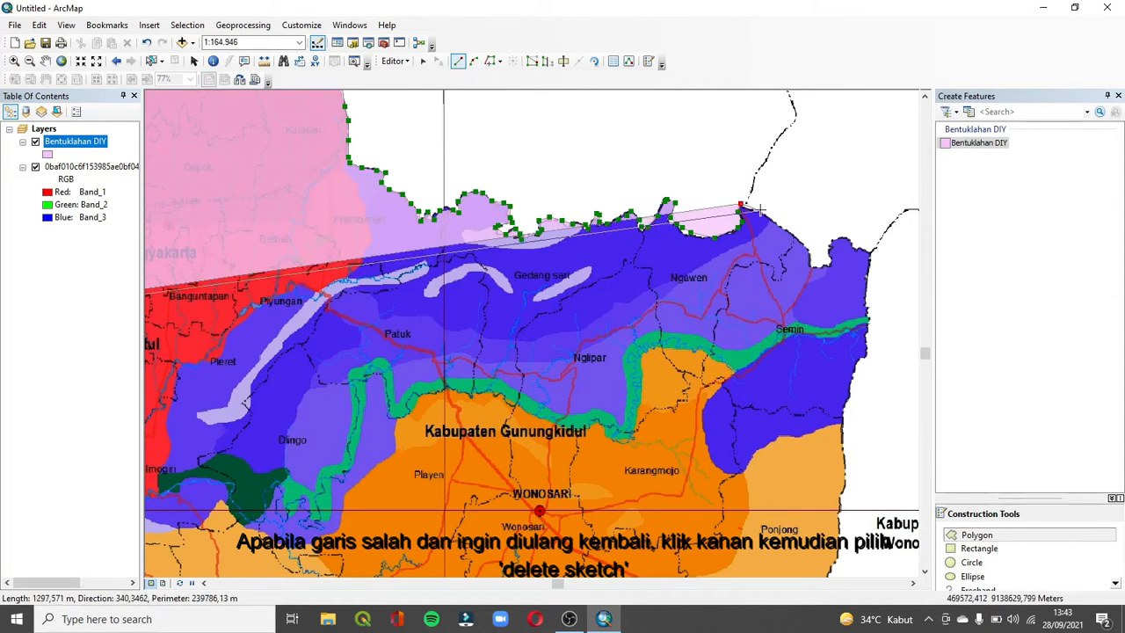
# Trace the northeastern corner of Gunungkidul from the tip above Ngawen to the eastern border beside Semin.
pyautogui.click(768, 218)
pyautogui.click(783, 228)
pyautogui.click(796, 235)
pyautogui.click(809, 247)
pyautogui.click(821, 260)
pyautogui.click(843, 240)
pyautogui.click(858, 251)
pyautogui.click(869, 283)
pyautogui.click(868, 323)
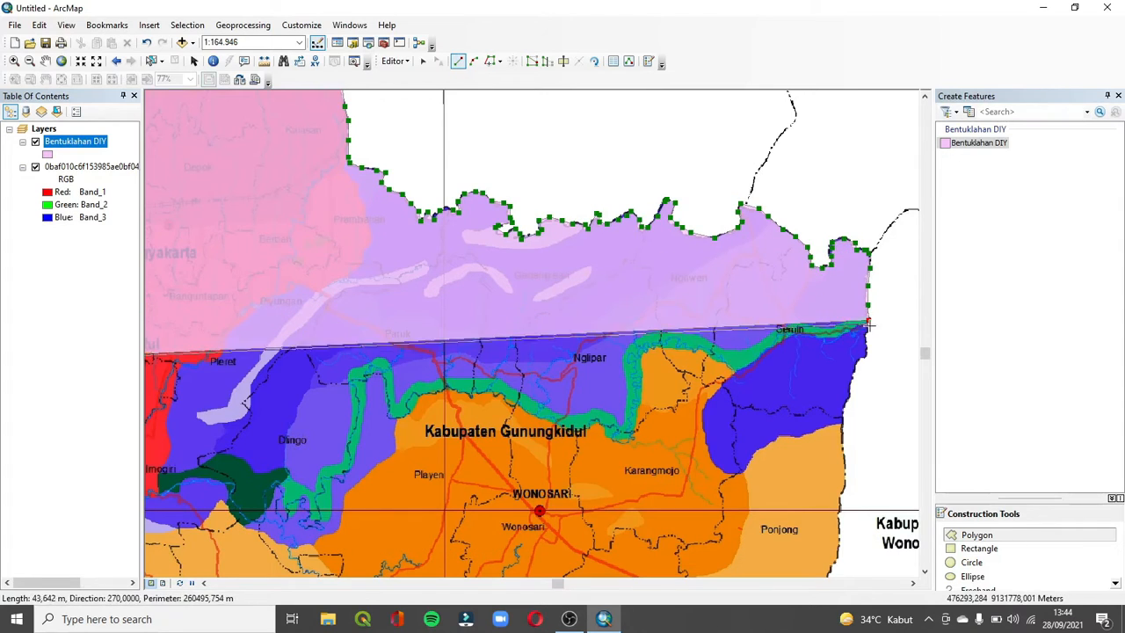
# Trace Gunungkidul's eastern border south from Semin to the edge of Ponjong.
pyautogui.click(865, 360)
pyautogui.click(849, 391)
pyautogui.click(844, 422)
pyautogui.click(844, 457)
pyautogui.click(844, 492)
pyautogui.click(839, 534)
pyautogui.click(839, 544)
pyautogui.click(837, 560)
pyautogui.click(834, 569)
pyautogui.click(828, 574)
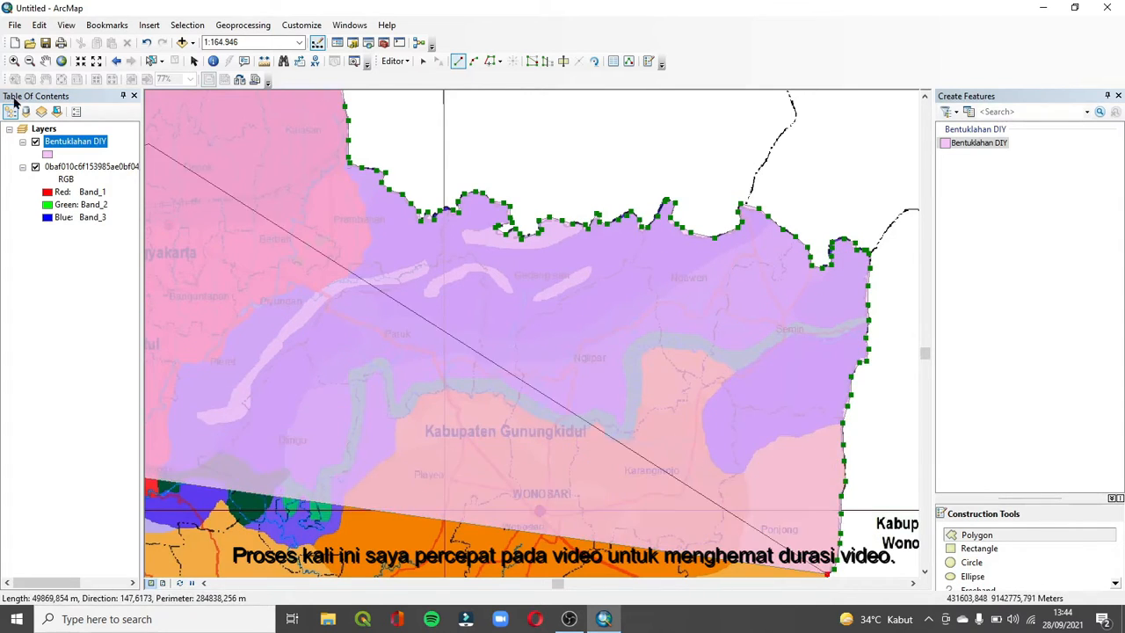
# Continue the polygon down the eastern border from Ponjong past Rongkop to the coast at Girisubo's southeastern corner.
pyautogui.click(45, 60)
pyautogui.moveTo(816, 564); pyautogui.dragTo(746, 95)
pyautogui.moveTo(746, 291); pyautogui.dragTo(648, 339)
pyautogui.click(458, 61)
pyautogui.click(689, 272)
pyautogui.click(701, 332)
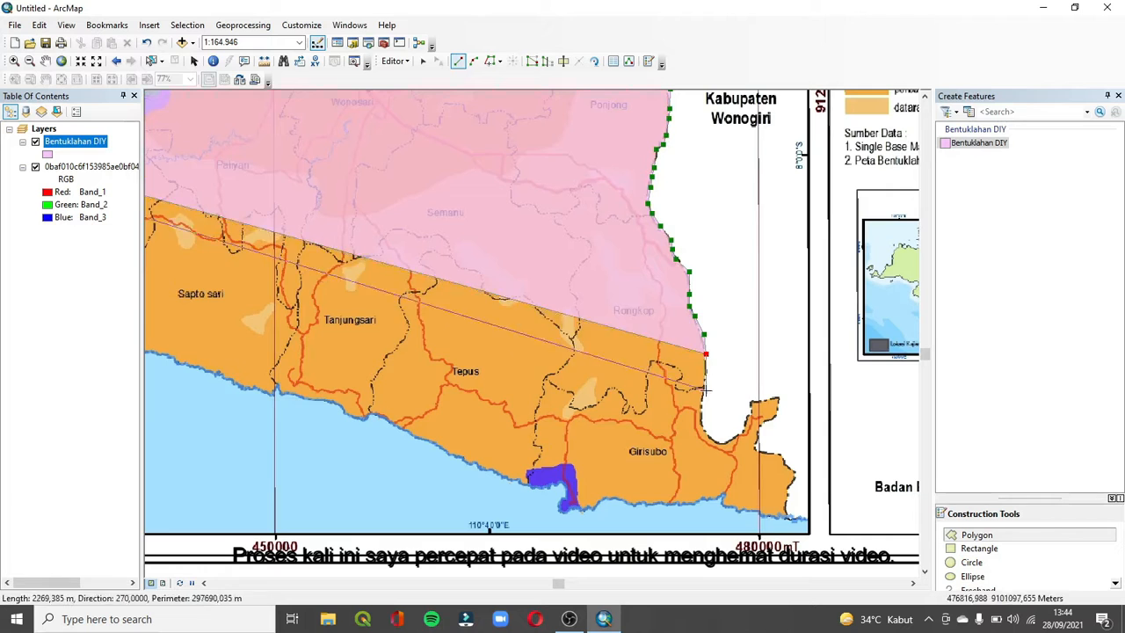
pyautogui.click(706, 386)
pyautogui.click(708, 431)
pyautogui.click(748, 422)
pyautogui.click(769, 400)
pyautogui.click(765, 426)
pyautogui.click(780, 457)
pyautogui.click(796, 475)
pyautogui.click(790, 514)
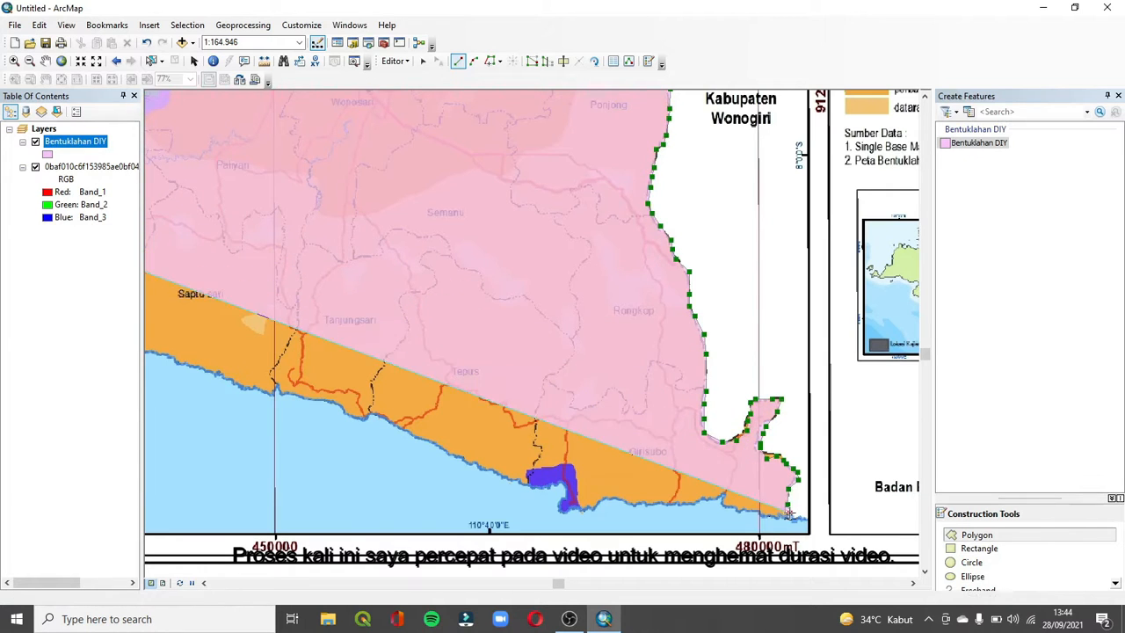
# Trace the polygon west along the southern coast from Girisubo's southeastern corner past the blue bay to the edge of Tepus.
pyautogui.click(752, 512)
pyautogui.click(725, 494)
pyautogui.click(694, 505)
pyautogui.click(664, 506)
pyautogui.click(619, 503)
pyautogui.click(585, 508)
pyautogui.click(563, 501)
pyautogui.click(539, 489)
# Continue the polygon northwest along the coast from Tepus past Tanjungsari to the shore of Sapto sari.
pyautogui.click(515, 481)
pyautogui.click(488, 469)
pyautogui.click(459, 461)
pyautogui.click(433, 445)
pyautogui.click(403, 430)
pyautogui.click(362, 421)
pyautogui.click(328, 405)
pyautogui.click(284, 392)
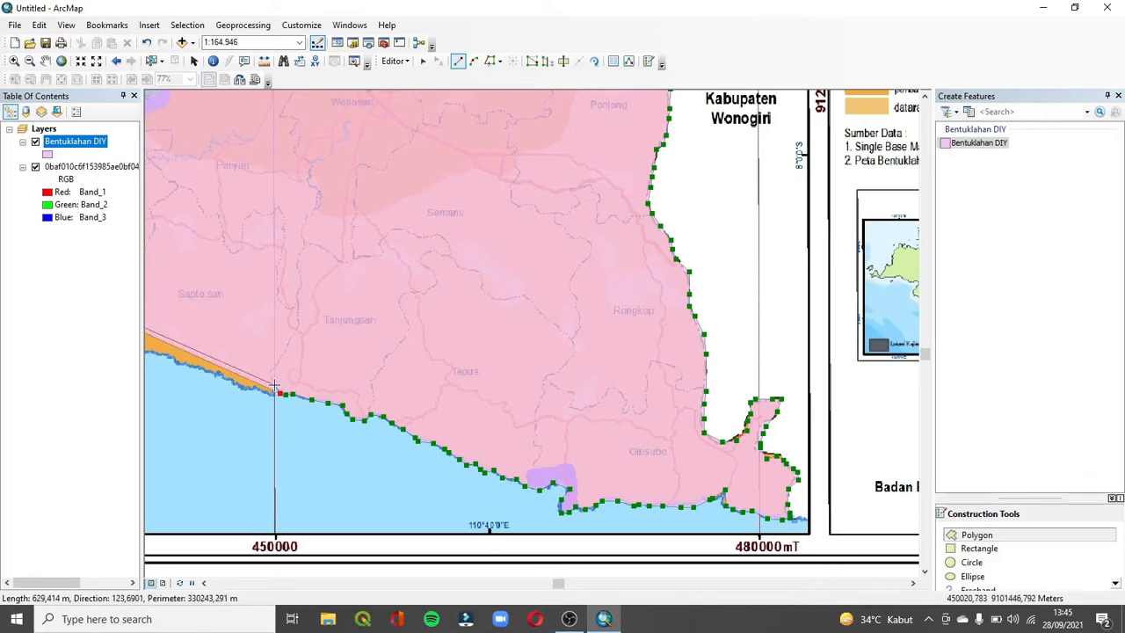
pyautogui.click(251, 388)
pyautogui.click(222, 378)
pyautogui.click(171, 358)
# Trace the coastline from Sapto sari past Panggang to Purwosari's southwestern corner.
pyautogui.click(46, 61)
pyautogui.moveTo(220, 334); pyautogui.dragTo(563, 313)
pyautogui.moveTo(424, 280)
pyautogui.mouseDown()
pyautogui.moveTo(691, 379)
pyautogui.moveTo(668, 442)
pyautogui.mouseUp()
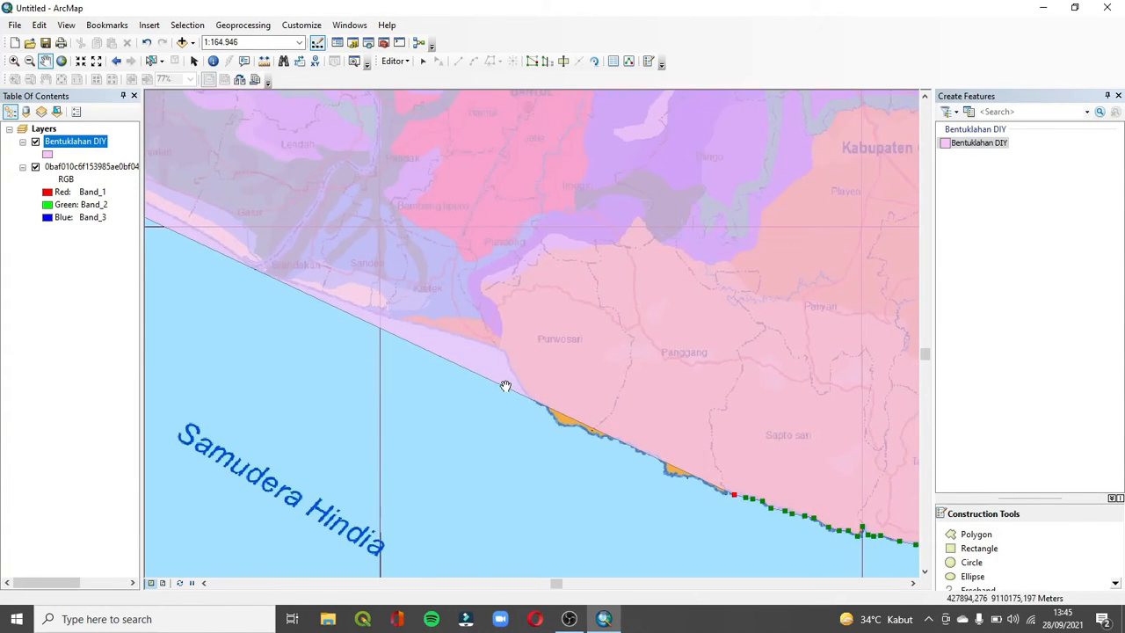
pyautogui.click(458, 61)
pyautogui.click(720, 494)
pyautogui.click(709, 485)
pyautogui.click(699, 481)
pyautogui.click(689, 480)
pyautogui.click(676, 478)
pyautogui.click(664, 474)
pyautogui.click(598, 440)
pyautogui.click(532, 402)
# Continue the polygon northwest along the coast from Purwosari past Kretek and Sanden to the shore of Galur.
pyautogui.click(504, 350)
pyautogui.click(419, 328)
pyautogui.click(351, 305)
pyautogui.click(274, 278)
pyautogui.click(226, 241)
pyautogui.click(196, 228)
pyautogui.click(168, 212)
pyautogui.click(153, 205)
# Trace Kulon Progo's coast northwest to the outline's starting corner and finish the province sketch.
pyautogui.click(45, 60)
pyautogui.moveTo(263, 195); pyautogui.dragTo(794, 404)
pyautogui.click(975, 537)
pyautogui.click(662, 406)
pyautogui.click(632, 395)
pyautogui.click(487, 335)
pyautogui.click(464, 326)
pyautogui.click(445, 319)
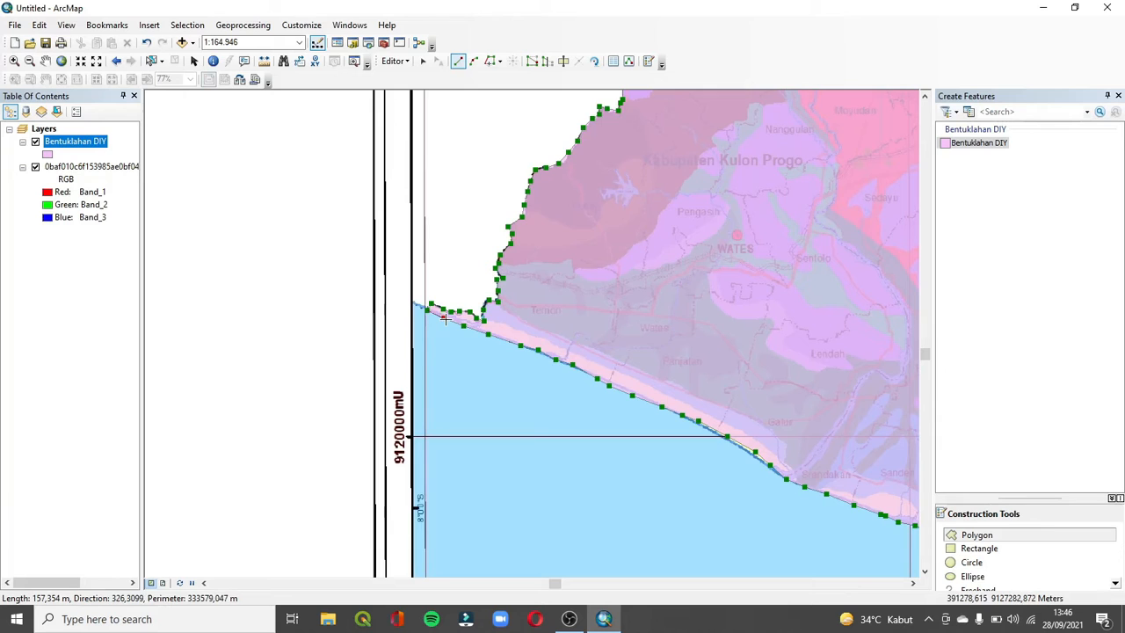
pyautogui.rightClick(445, 319)
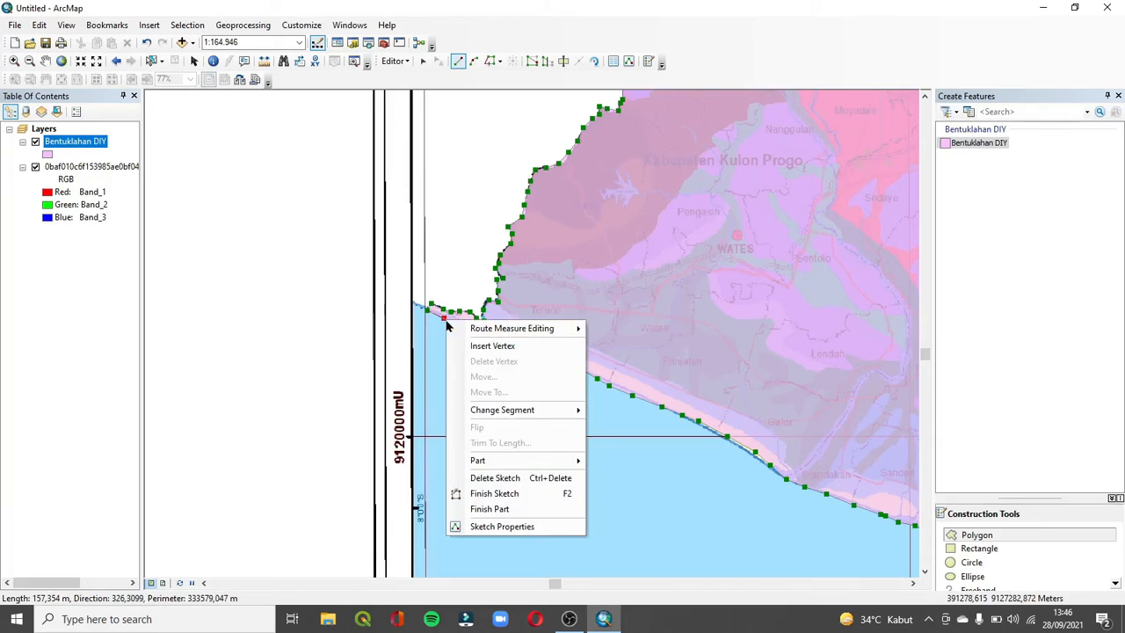
pyautogui.click(504, 499)
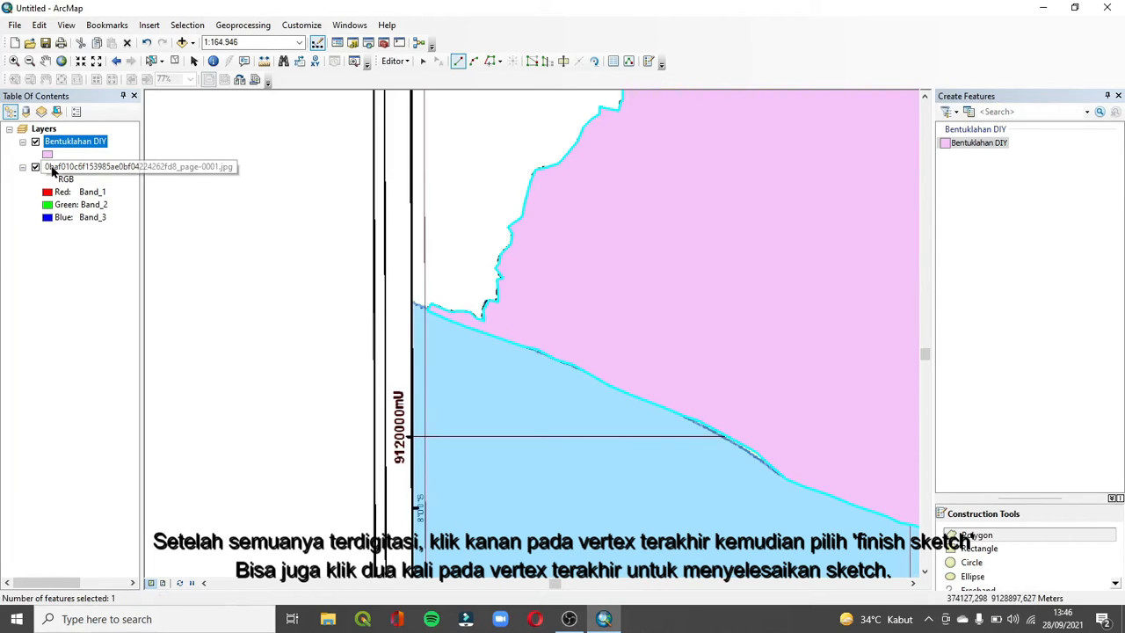
# Show the full map extent and change the Bentuklahan DIY layer's symbol to Hollow.
pyautogui.click(66, 62)
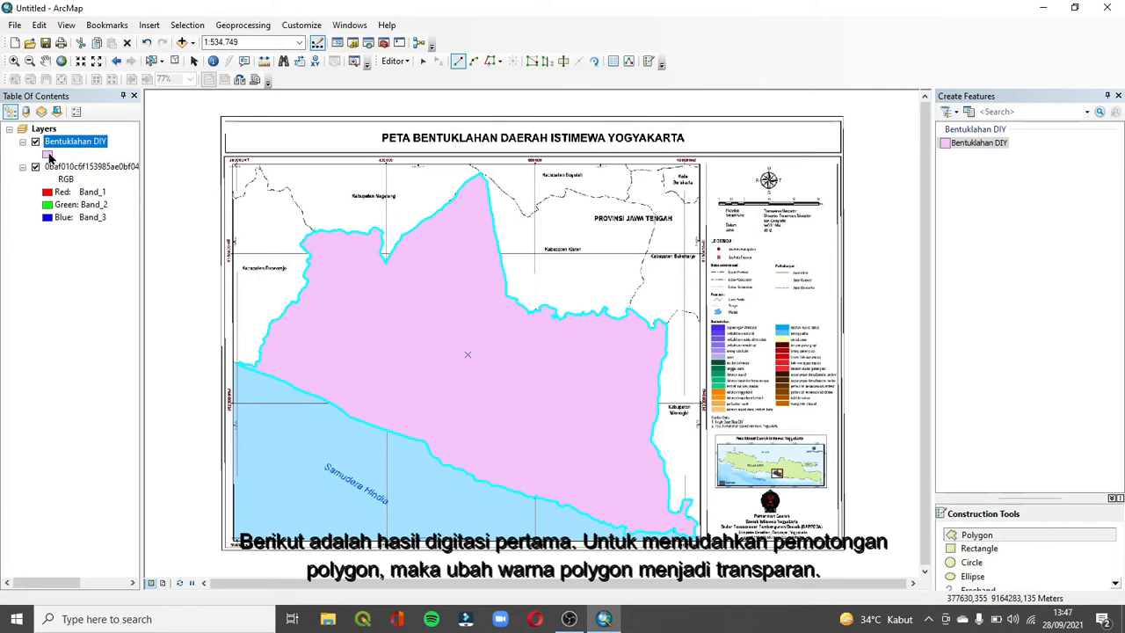
pyautogui.click(50, 155)
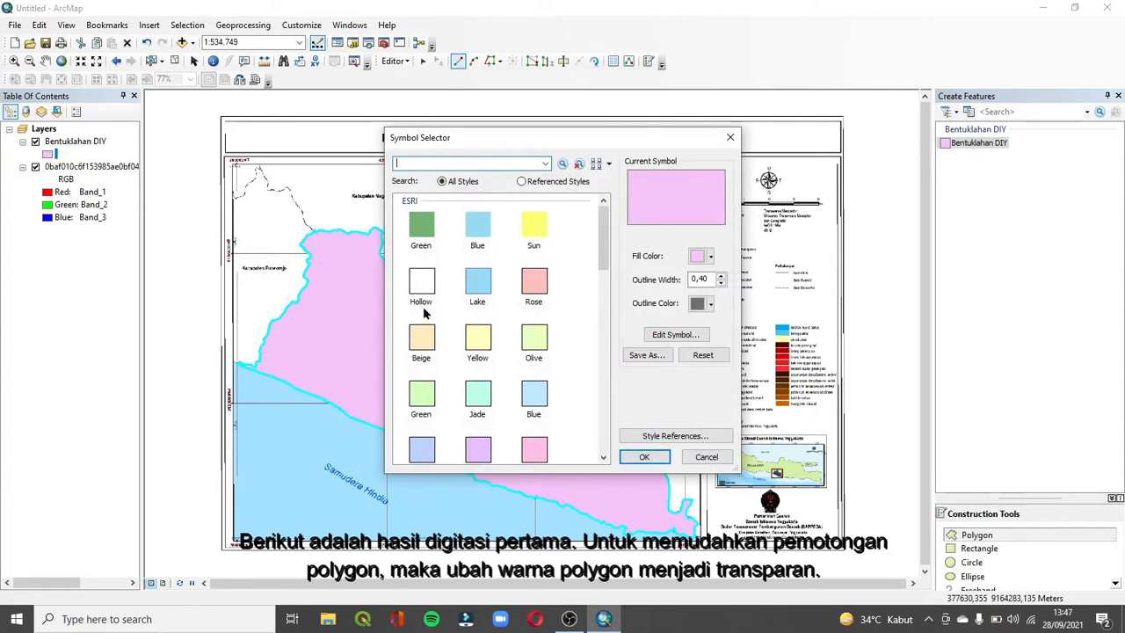
pyautogui.click(422, 290)
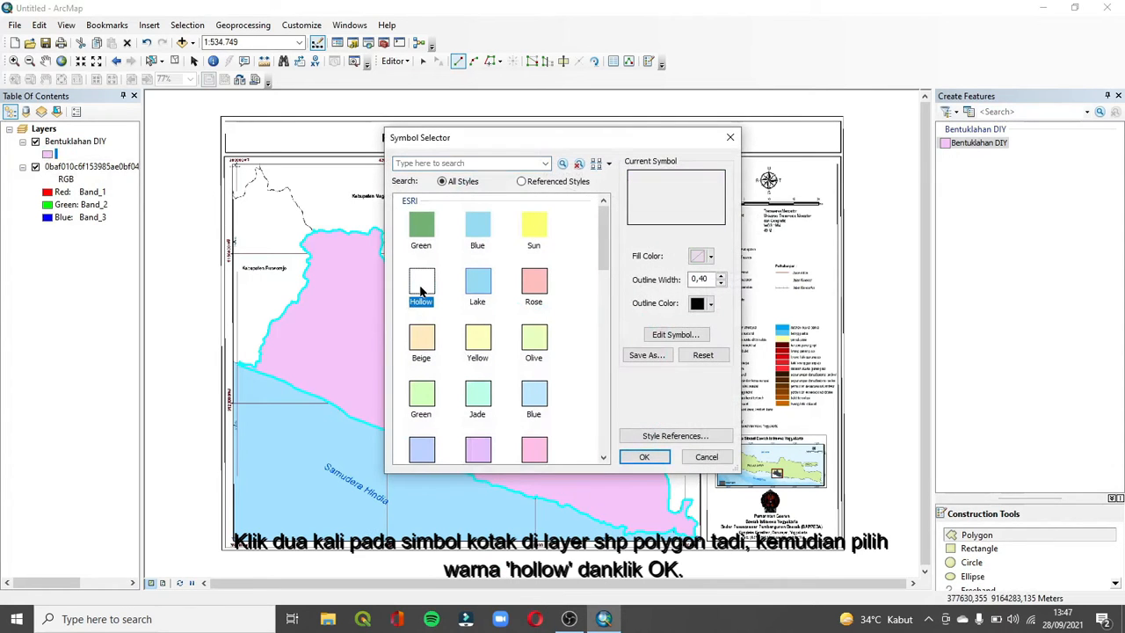
pyautogui.click(645, 457)
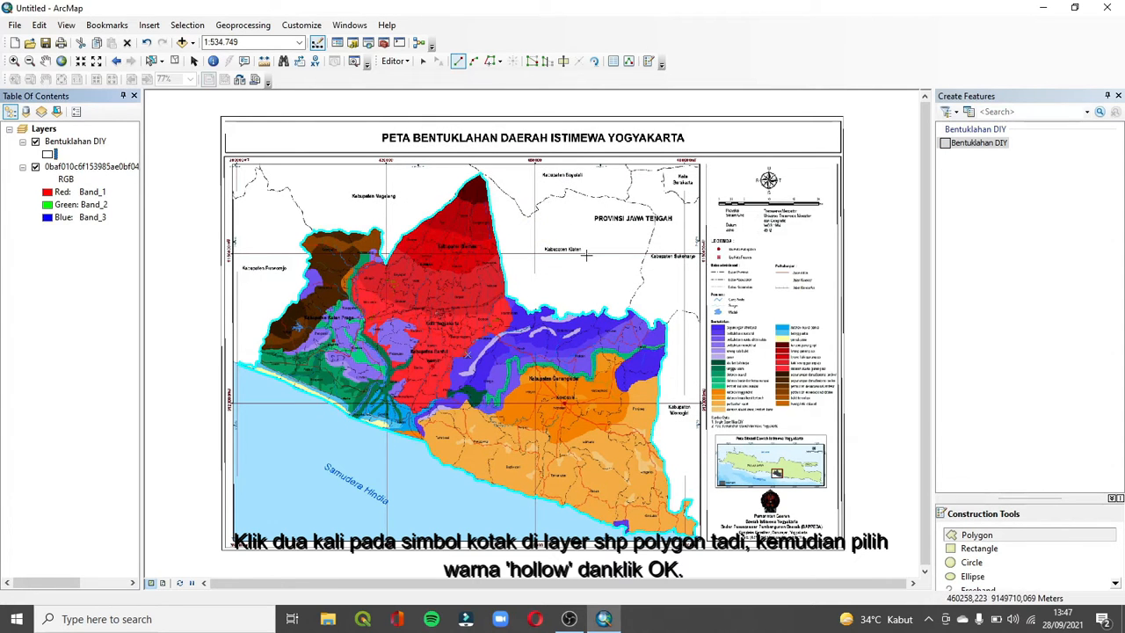
# With Cut Polygons, start a cut line from the western border vertex along the southern edge of the blue area beside Girimulyo.
pyautogui.click(563, 66)
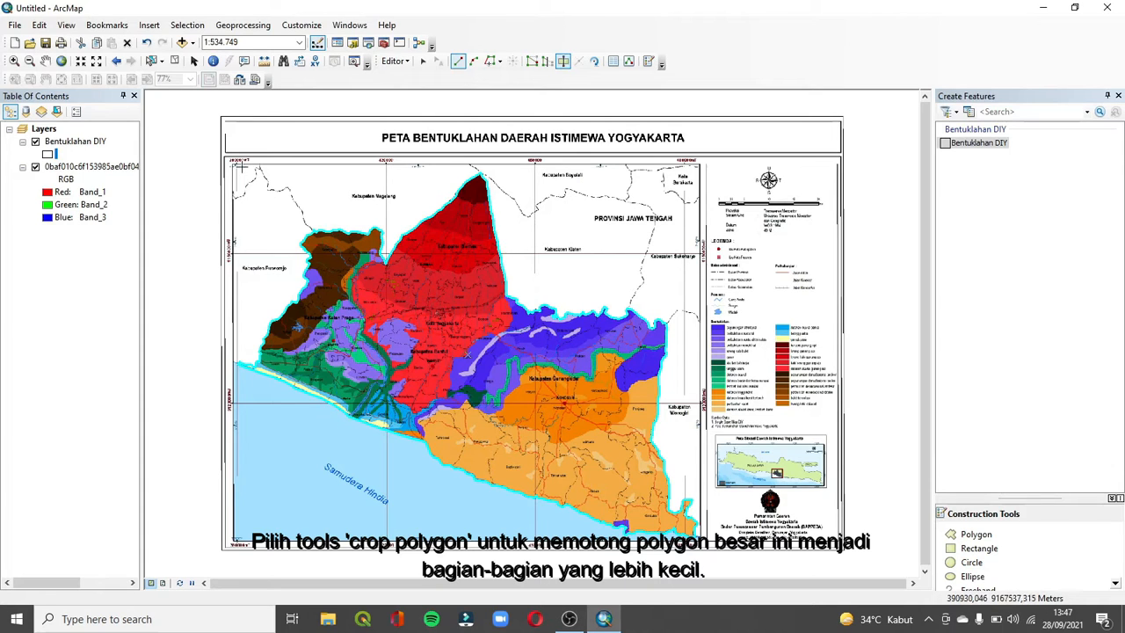
pyautogui.click(13, 64)
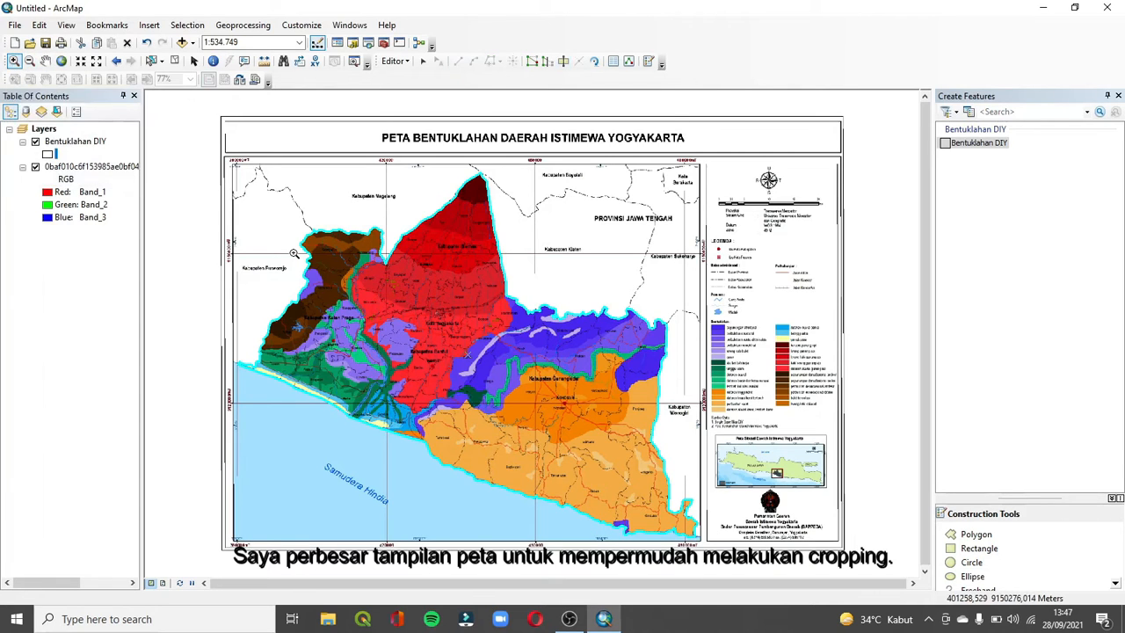
pyautogui.moveTo(265, 228); pyautogui.dragTo(403, 367)
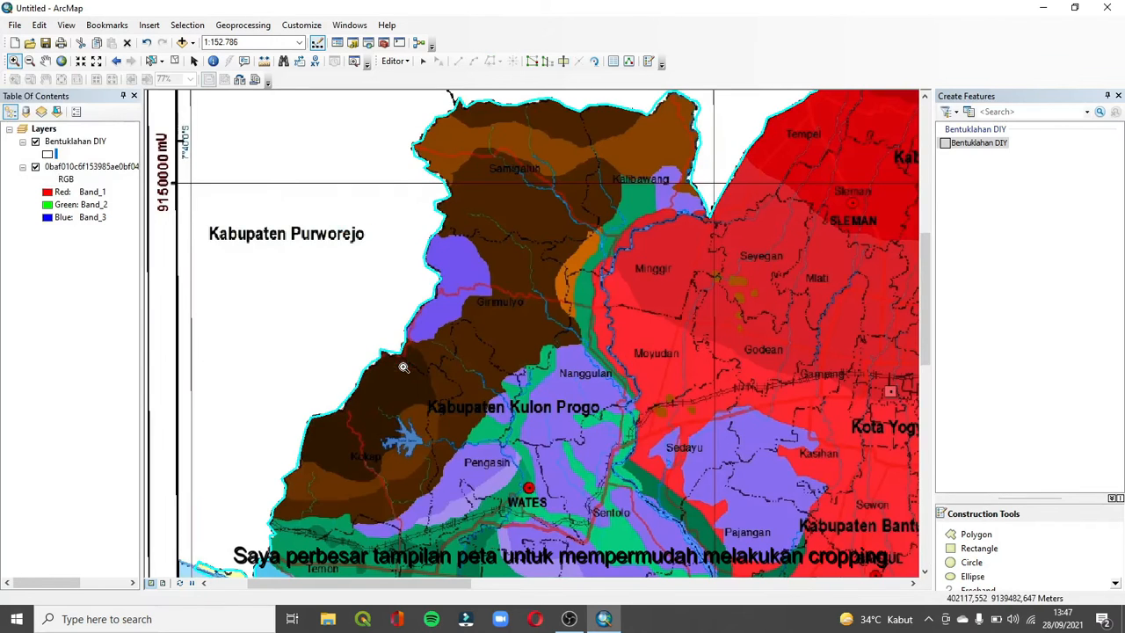
pyautogui.click(564, 62)
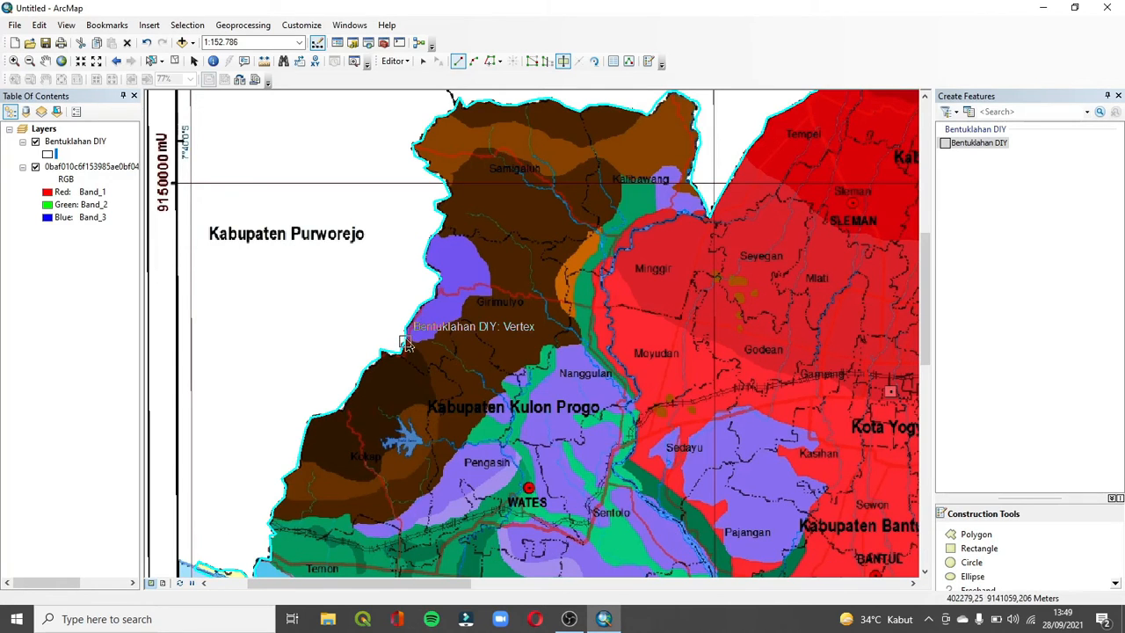
pyautogui.click(406, 344)
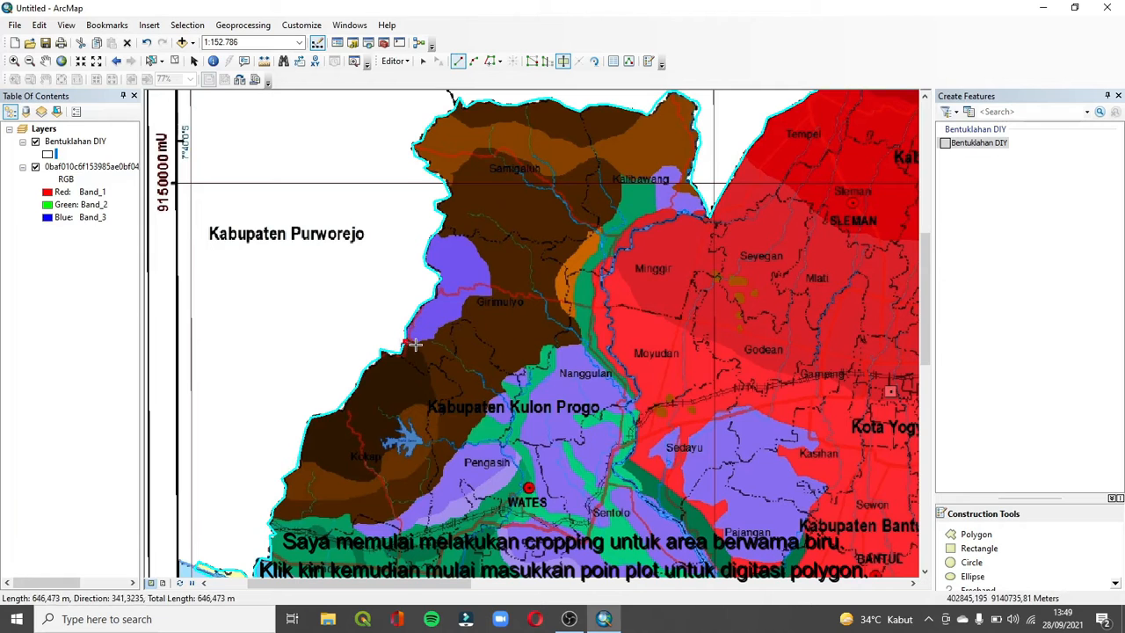
pyautogui.click(416, 345)
pyautogui.click(424, 342)
pyautogui.click(433, 339)
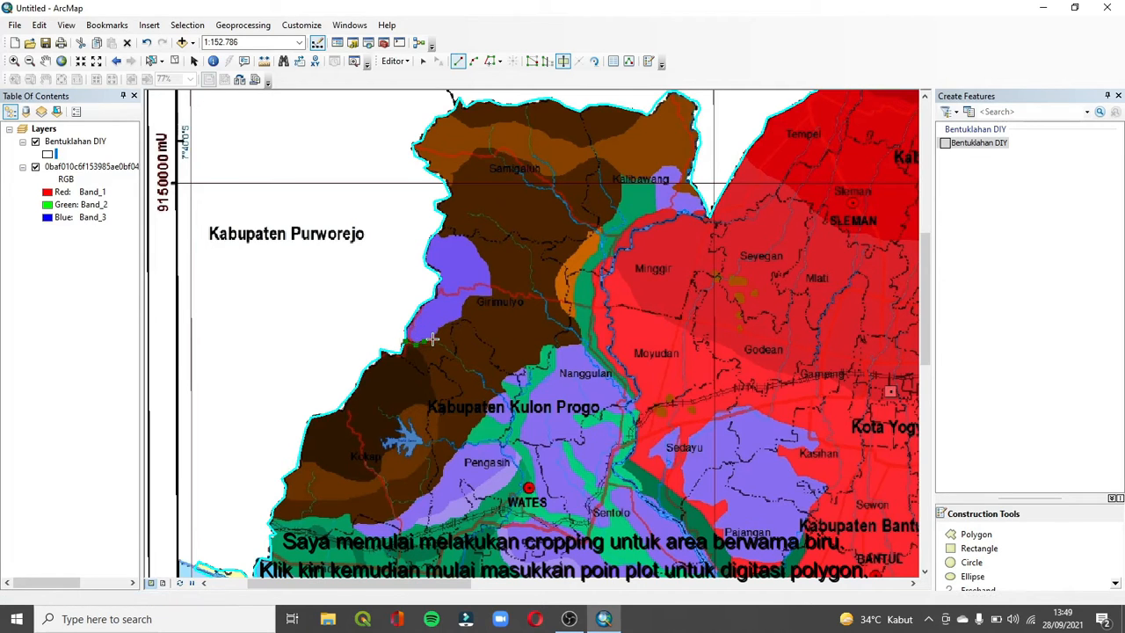
pyautogui.click(440, 332)
pyautogui.click(447, 328)
pyautogui.click(453, 324)
pyautogui.click(460, 321)
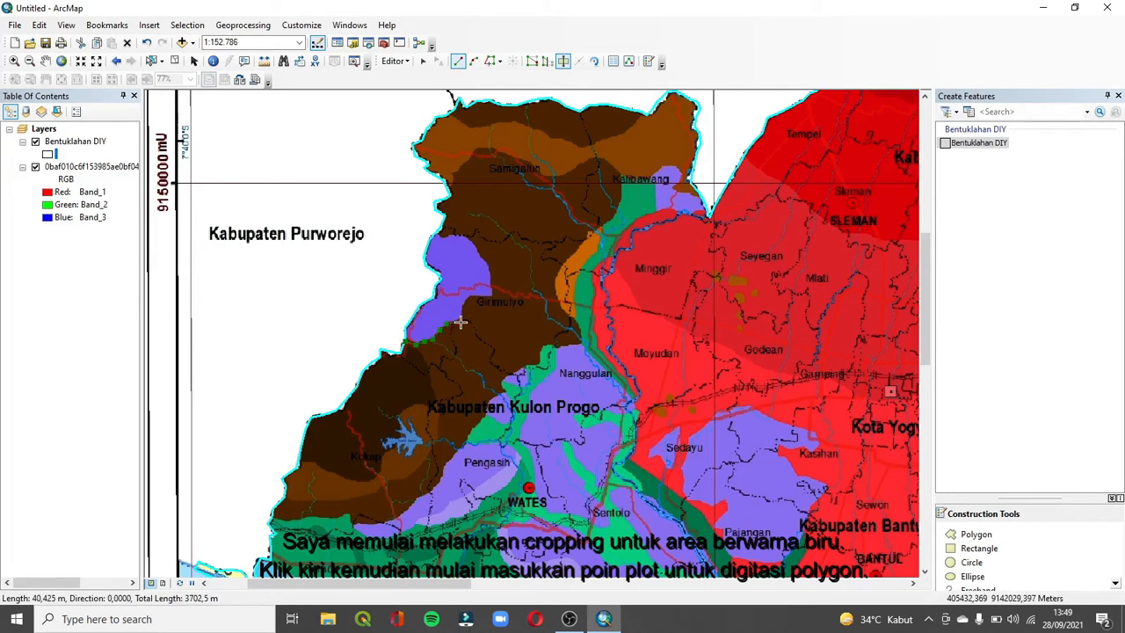
# Continue the cut line around the blue area's eastern and northern edges back to the western border and finish the sketch.
pyautogui.click(462, 312)
pyautogui.click(464, 304)
pyautogui.click(467, 298)
pyautogui.click(476, 296)
pyautogui.click(484, 295)
pyautogui.click(491, 294)
pyautogui.click(491, 283)
pyautogui.click(488, 268)
pyautogui.click(482, 255)
pyautogui.click(476, 245)
pyautogui.click(472, 238)
pyautogui.click(459, 235)
pyautogui.click(450, 236)
pyautogui.click(436, 233)
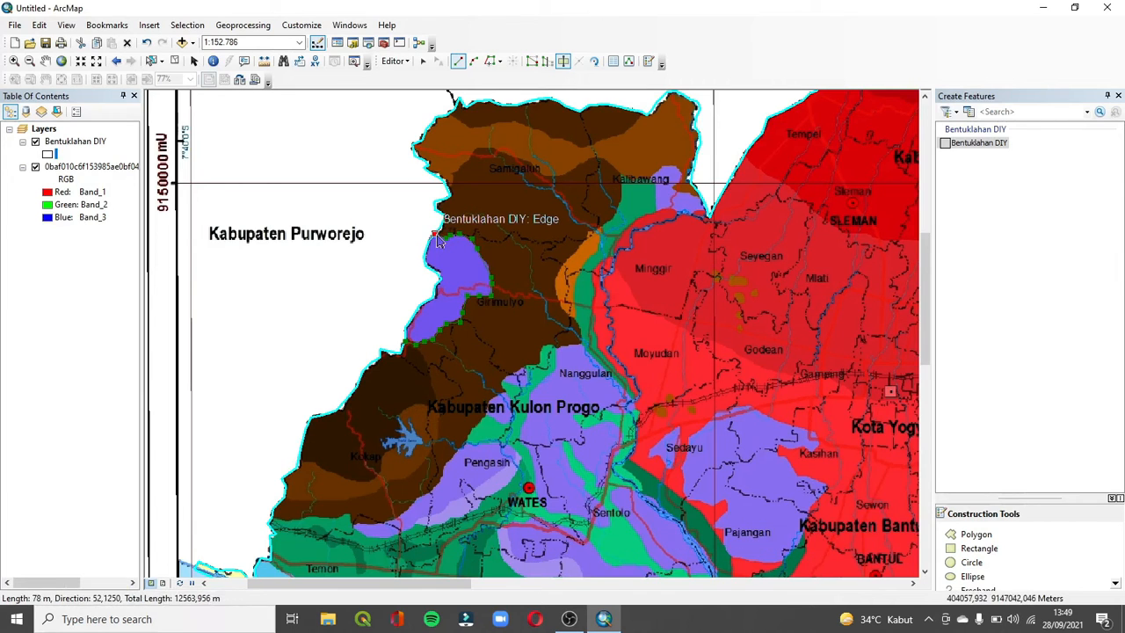
pyautogui.rightClick(438, 240)
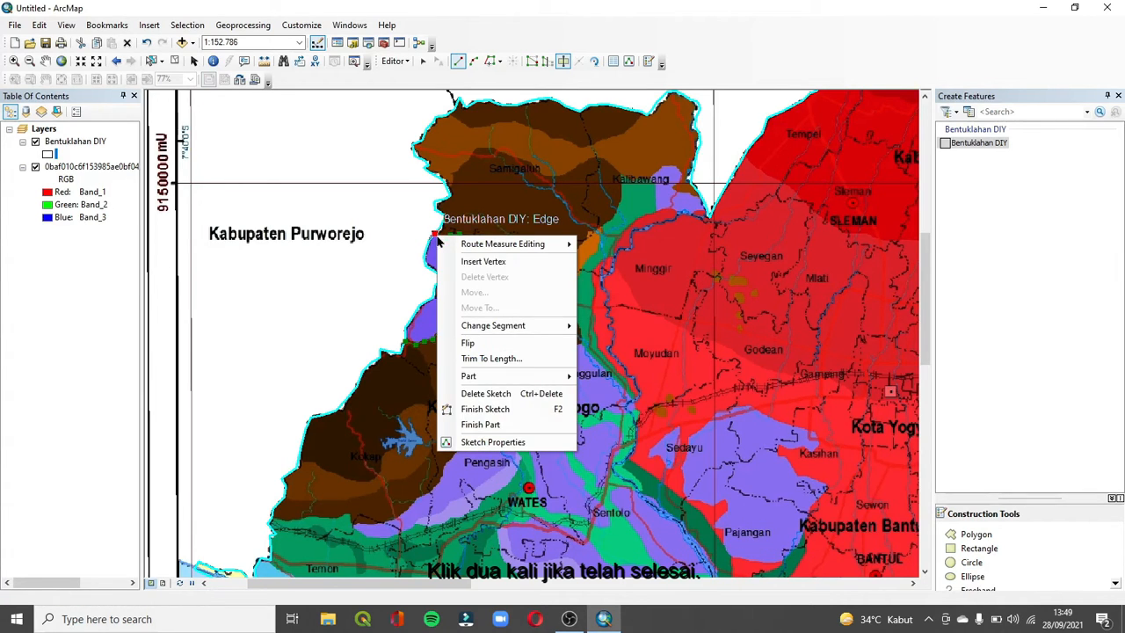
pyautogui.click(495, 410)
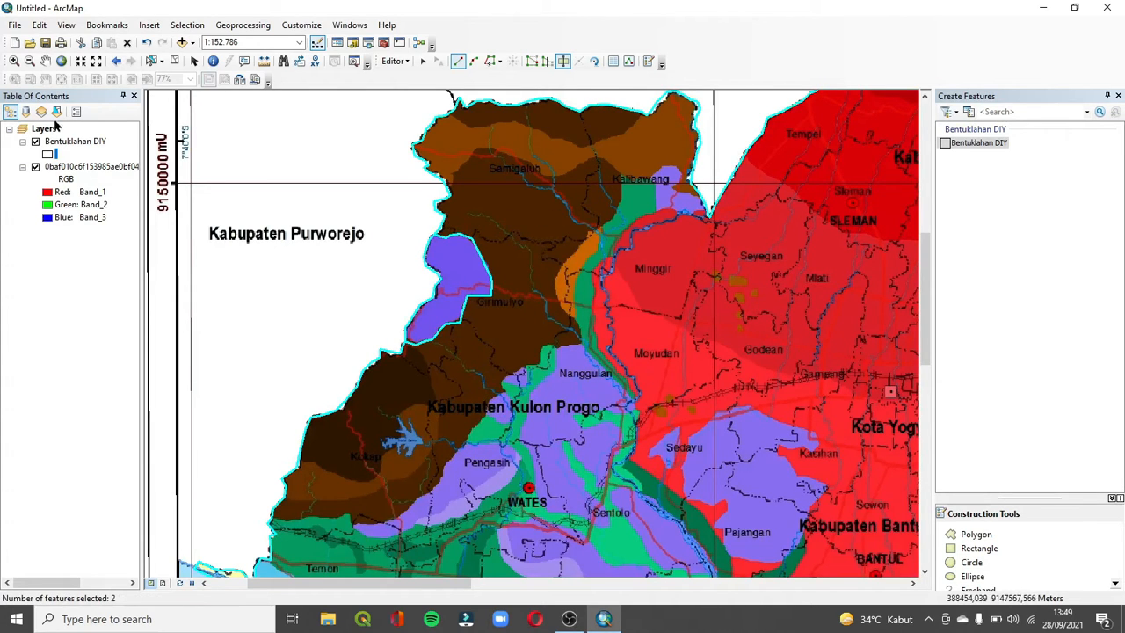
# Open the Bentuklahan DIY attribute table, bring the Keterangan field into view and clear the table away from the blue polygon.
pyautogui.click(64, 143)
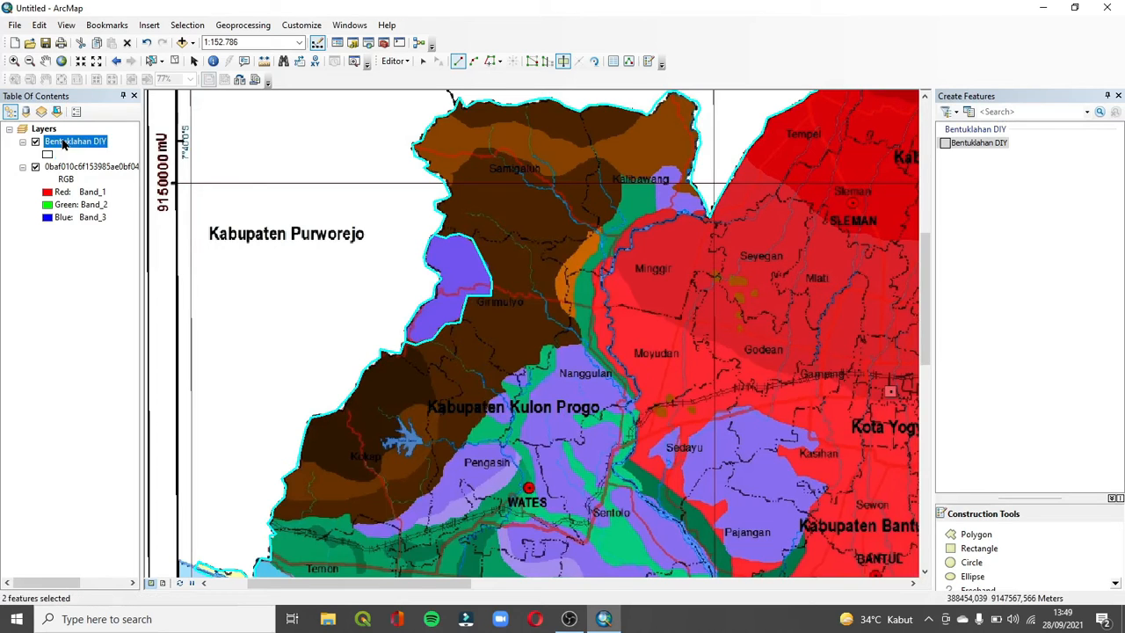
pyautogui.rightClick(63, 143)
pyautogui.click(123, 179)
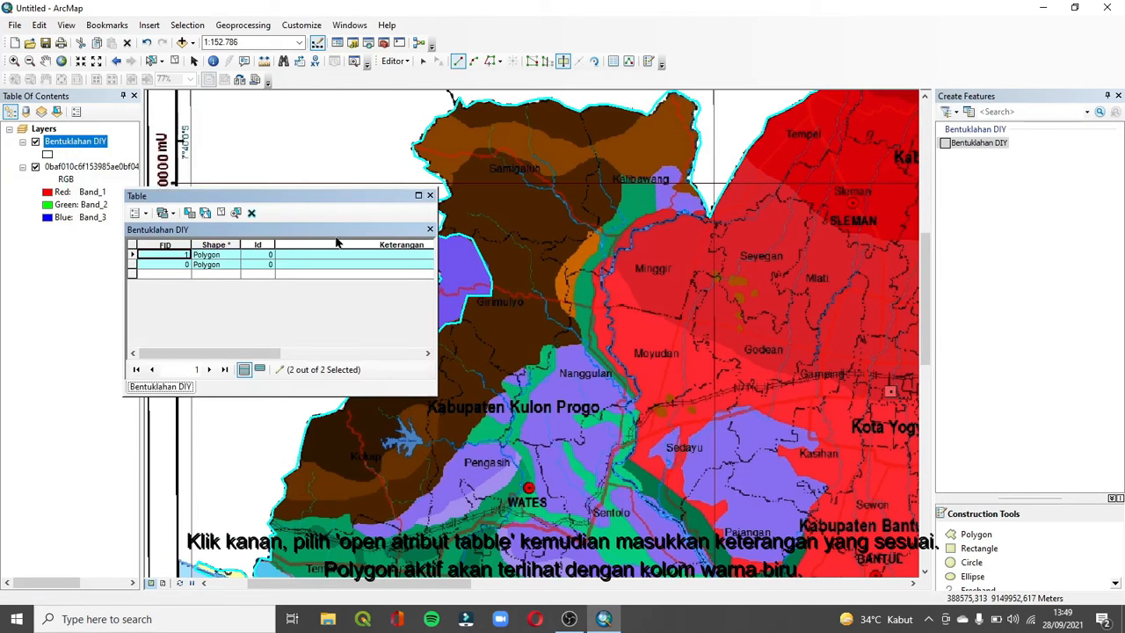
pyautogui.hscroll(3, 378, 274)
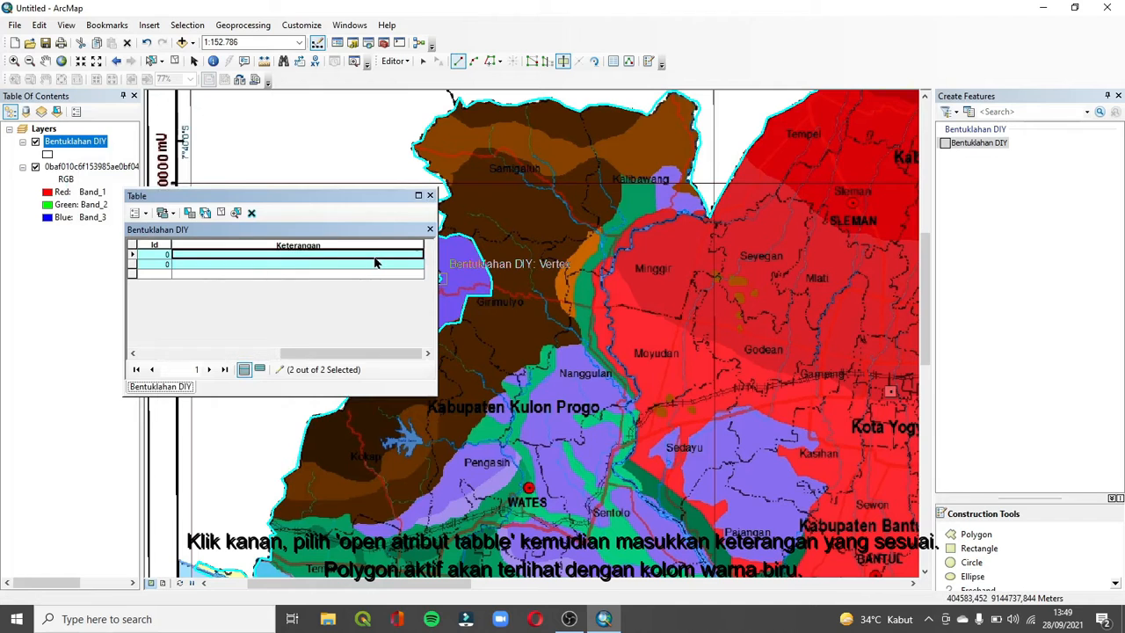
pyautogui.moveTo(278, 195); pyautogui.dragTo(185, 160)
# Select only the blue polygon beside Girimulyo and enter Aluvial as its Keterangan.
pyautogui.click(422, 61)
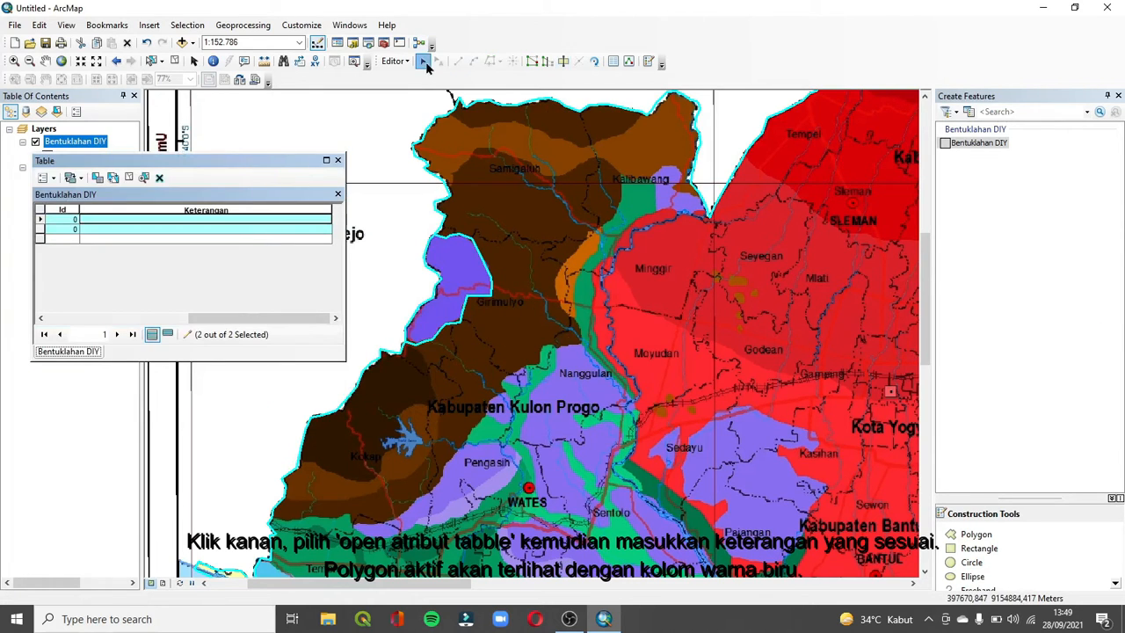
pyautogui.click(468, 259)
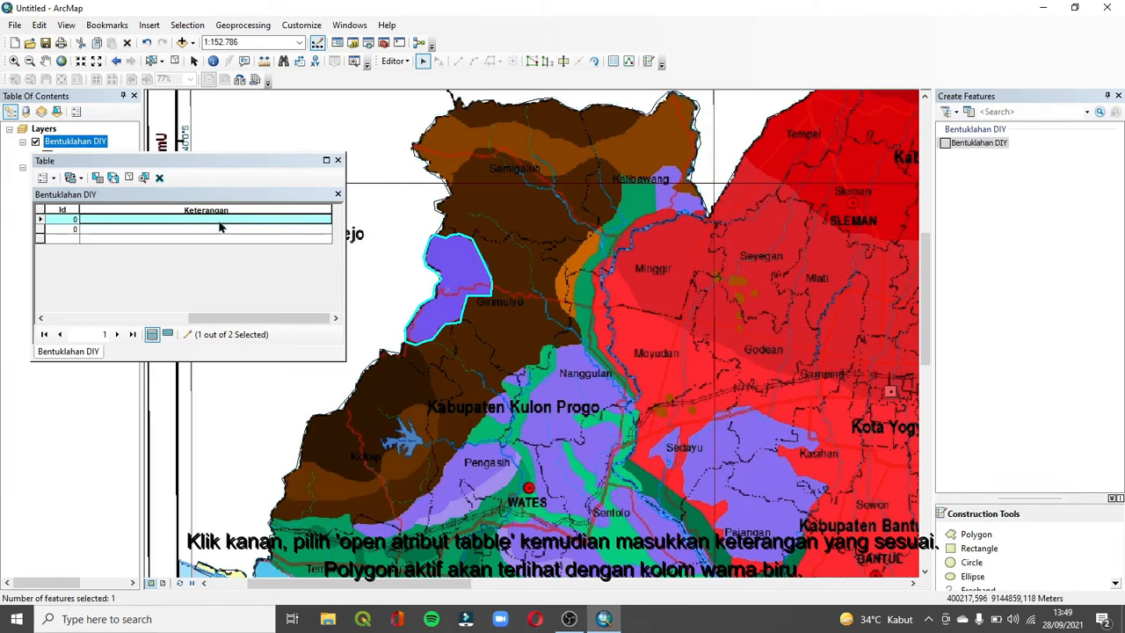
pyautogui.click(516, 182)
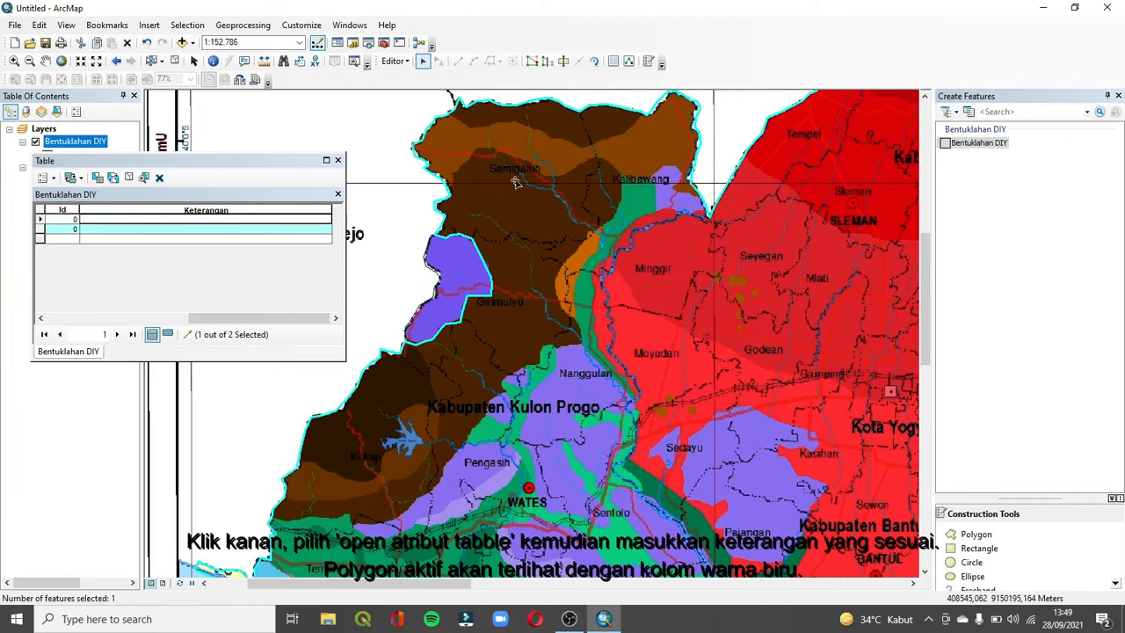
pyautogui.click(474, 285)
pyautogui.click(256, 220)
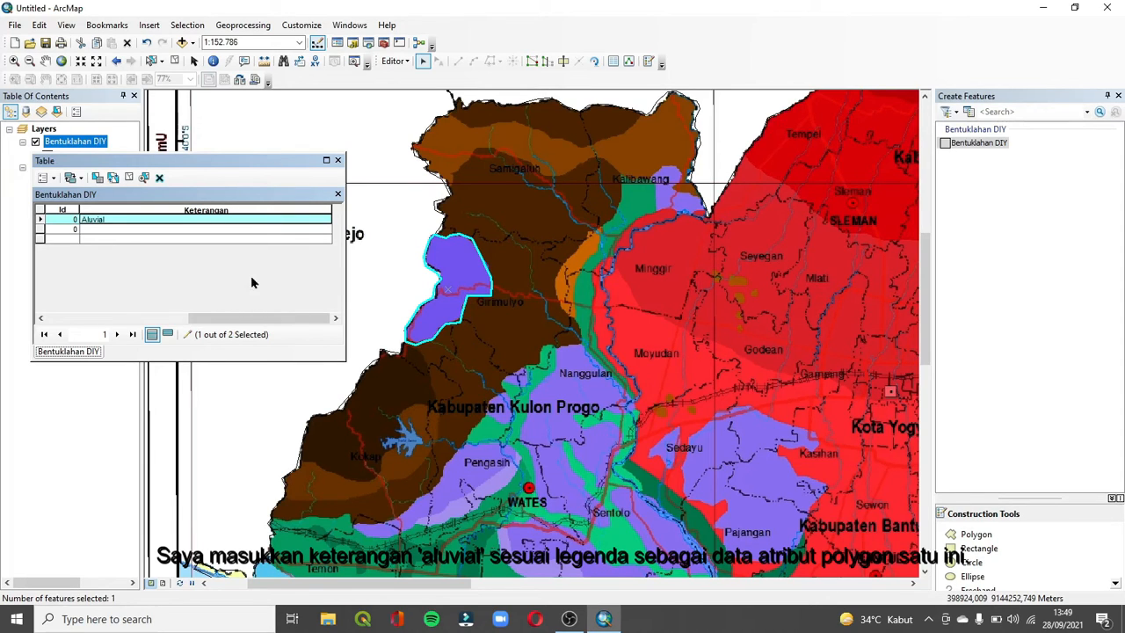
# Try to cut the province polygon along the dark brown area's northern edge, from the western border past Samigaluh to Kalibawang.
pyautogui.click(562, 66)
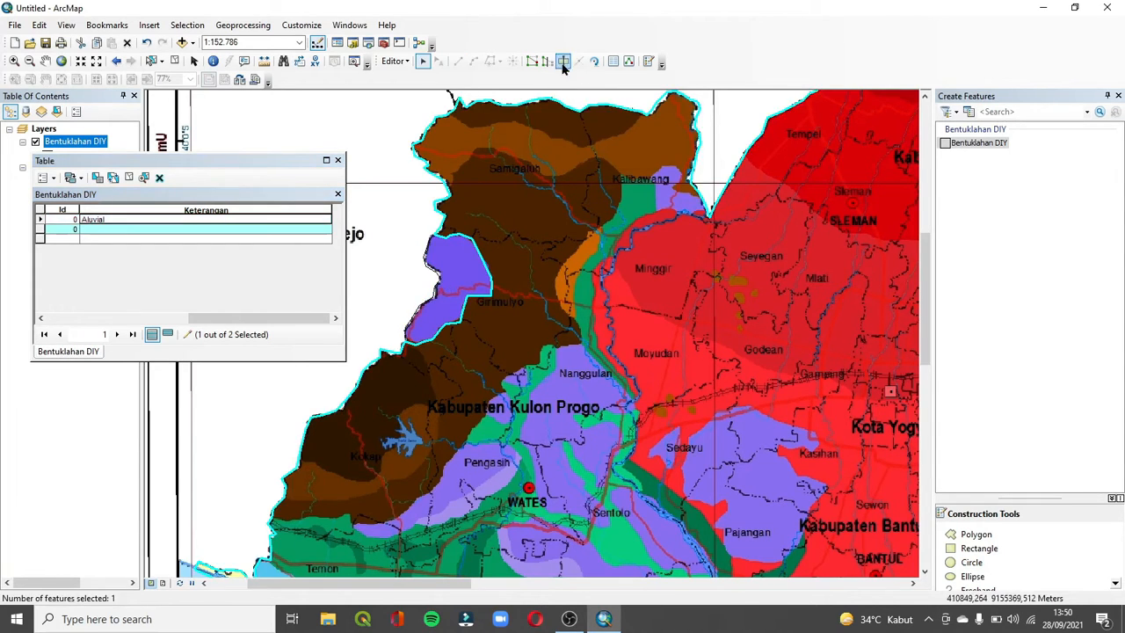
pyautogui.click(562, 68)
pyautogui.click(447, 182)
pyautogui.click(462, 168)
pyautogui.click(482, 149)
pyautogui.click(510, 153)
pyautogui.click(553, 179)
pyautogui.click(595, 159)
pyautogui.click(618, 211)
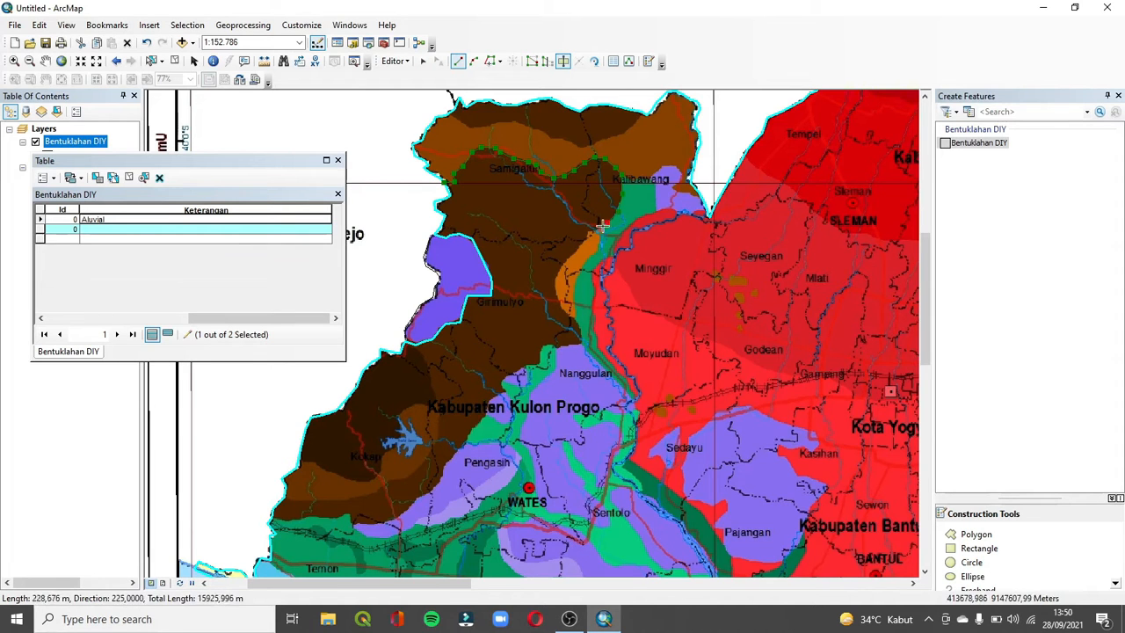
pyautogui.doubleClick(604, 227)
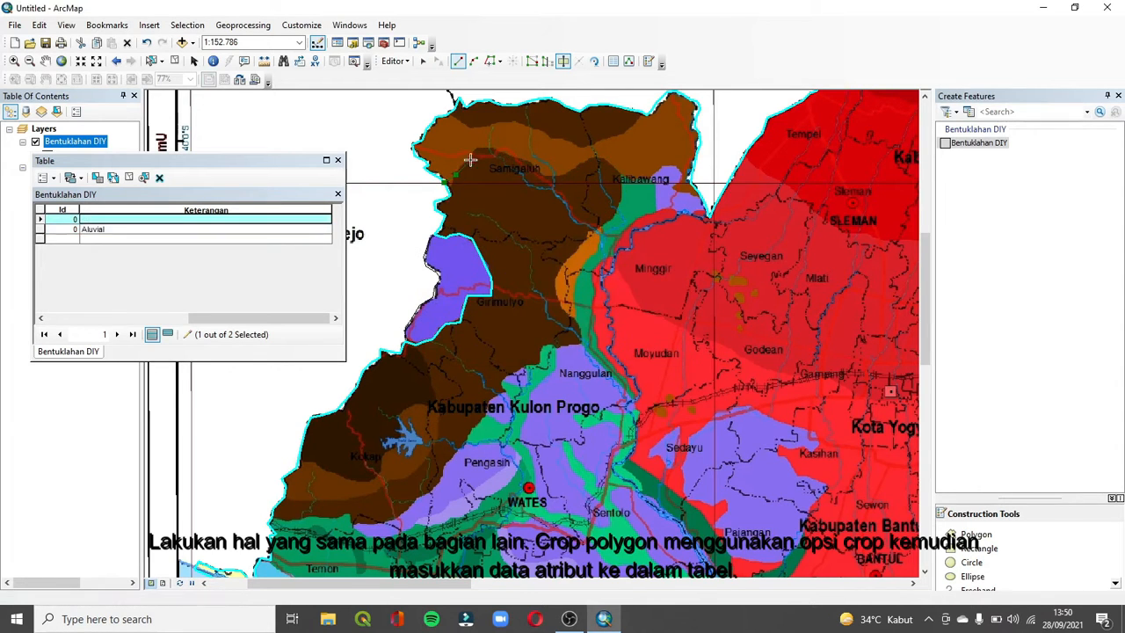
# Sketch a cut line along the dark brown area's northern and eastern edges, from the western border through Samigaluh and Kalibawang to Nanggulan.
pyautogui.click(471, 160)
pyautogui.click(495, 147)
pyautogui.click(557, 177)
pyautogui.click(578, 168)
pyautogui.click(609, 160)
pyautogui.click(623, 203)
pyautogui.click(565, 261)
pyautogui.click(563, 307)
pyautogui.click(580, 341)
# Continue the cut line southwest from Nanggulan past Pengasih to the western border above Temon, cutting off the brown area.
pyautogui.click(567, 343)
pyautogui.click(544, 344)
pyautogui.click(538, 361)
pyautogui.click(523, 367)
pyautogui.click(504, 384)
pyautogui.click(495, 400)
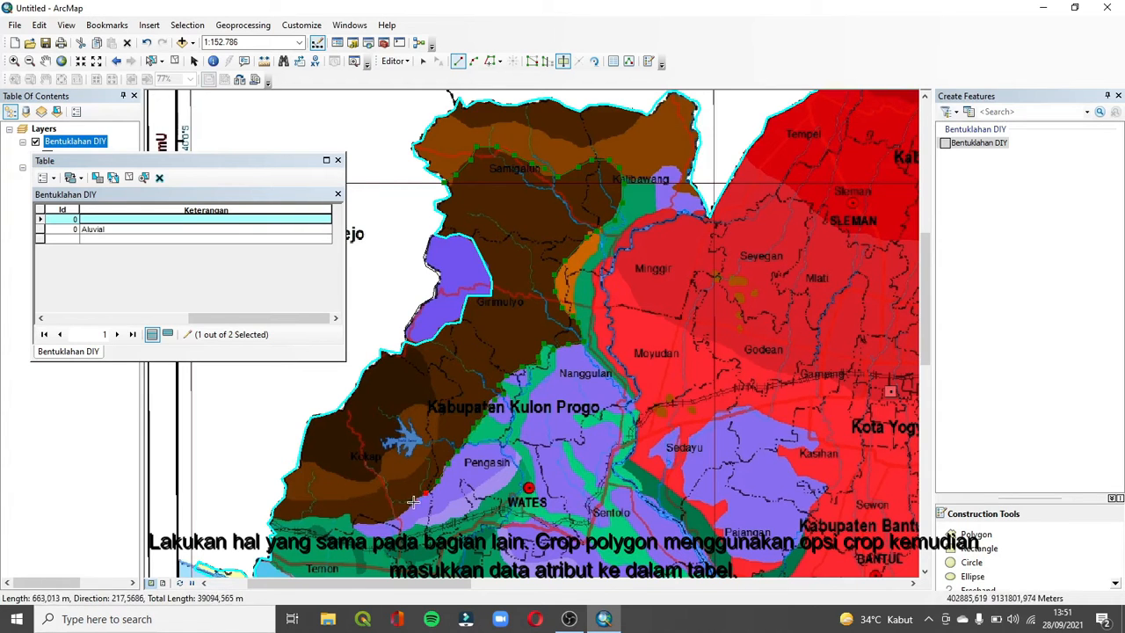
pyautogui.doubleClick(286, 521)
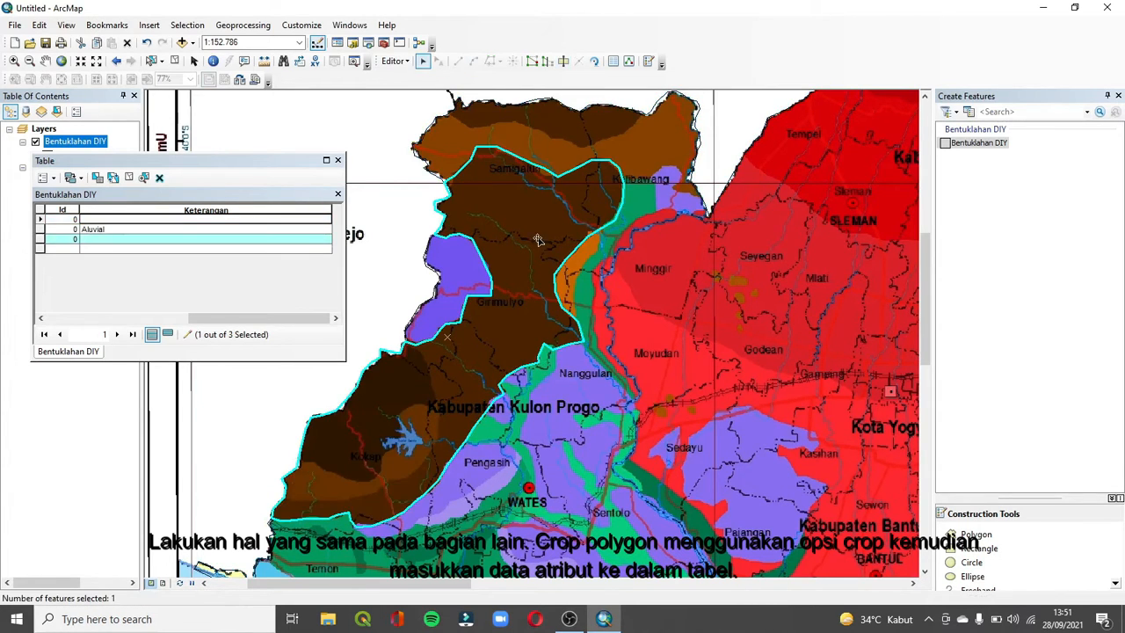
# Cut the area around Kokap out of the brown polygon along its curved boundary, and split off its darkest part.
pyautogui.click(419, 349)
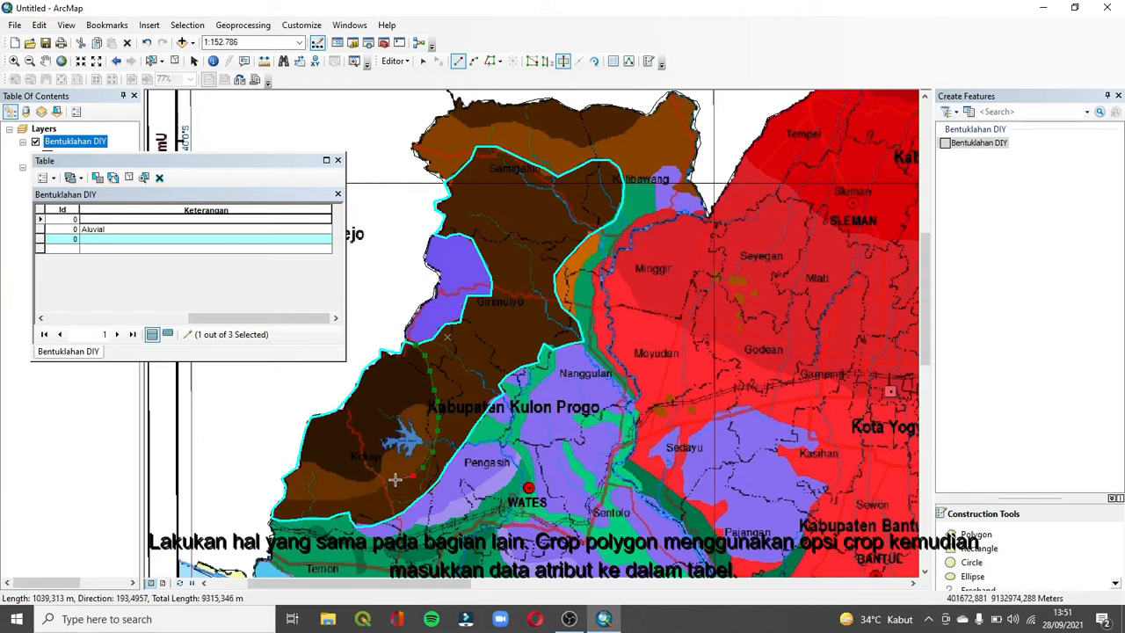
pyautogui.doubleClick(282, 499)
pyautogui.click(564, 61)
pyautogui.click(437, 403)
pyautogui.click(425, 406)
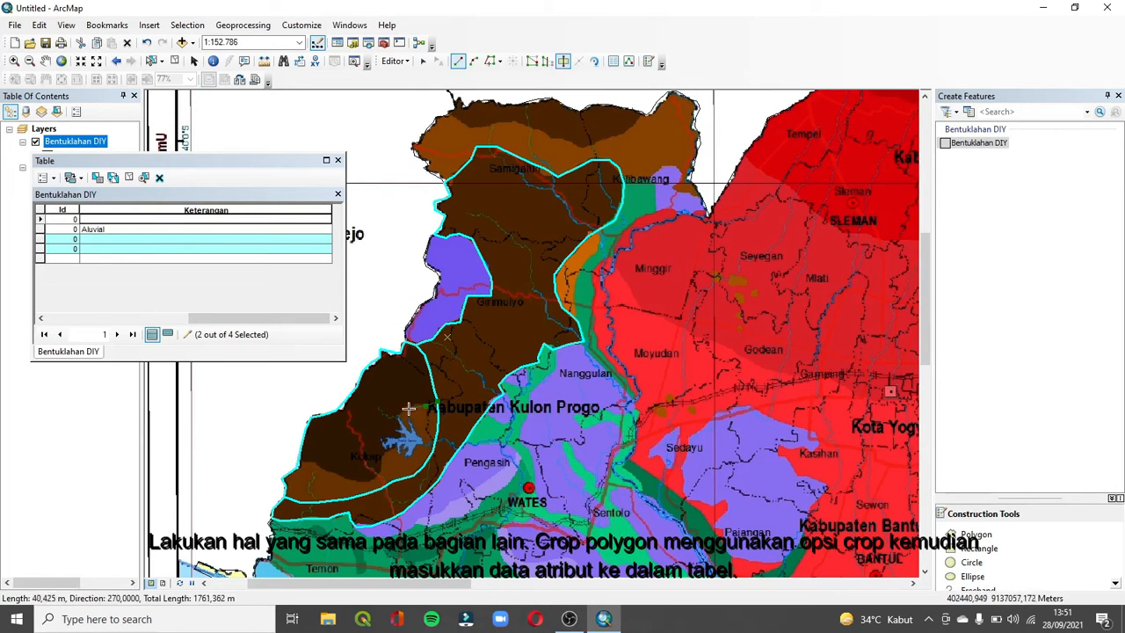
pyautogui.click(349, 480)
pyautogui.click(318, 467)
pyautogui.doubleClick(302, 467)
# Label the three brown polygons Pegunungan Denudasional Breksi, Pegunungan Denudasional Andesit and Perbukitan Denudasional Andesit in Keterangan.
pyautogui.click(423, 61)
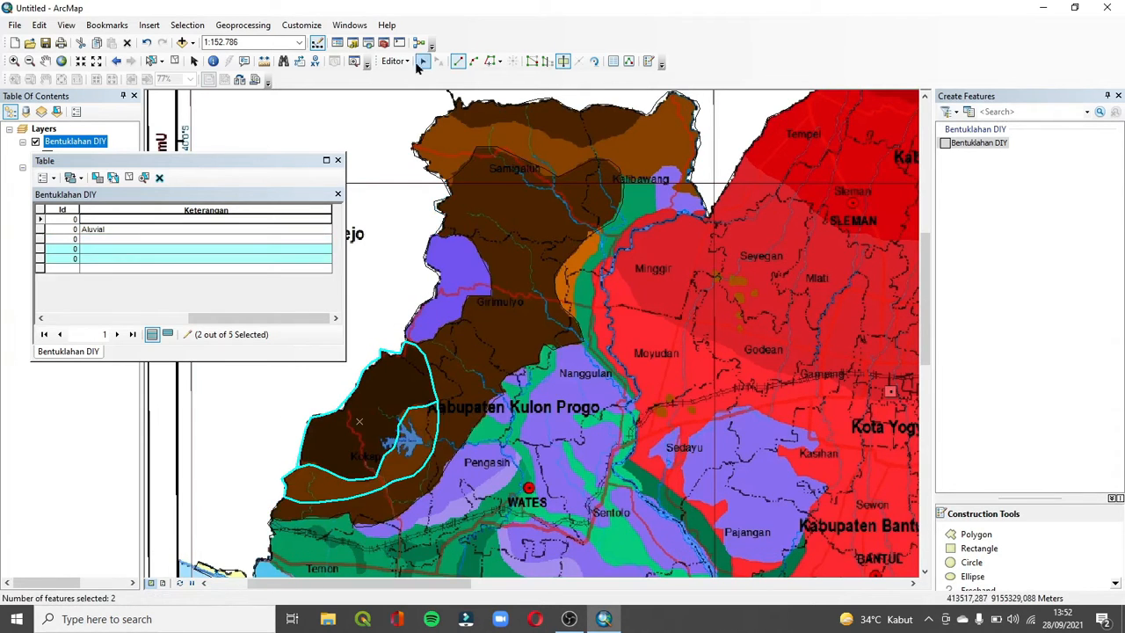
pyautogui.click(382, 405)
pyautogui.click(525, 353)
pyautogui.click(204, 239)
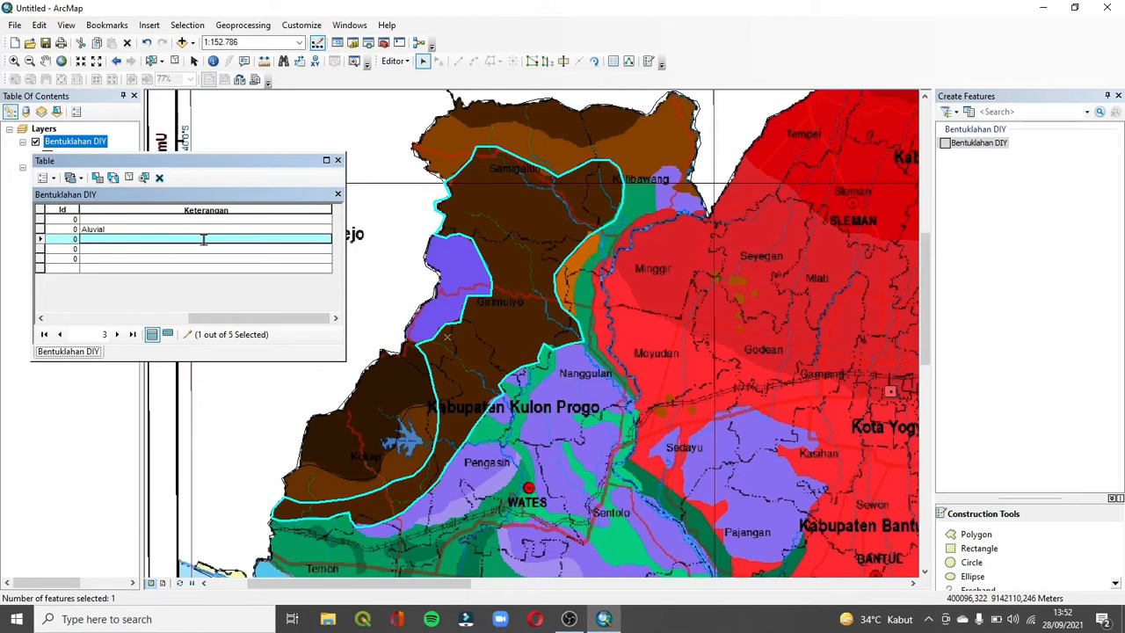
pyautogui.click(158, 249)
pyautogui.write('Denudasional Andesit')
pyautogui.click(198, 257)
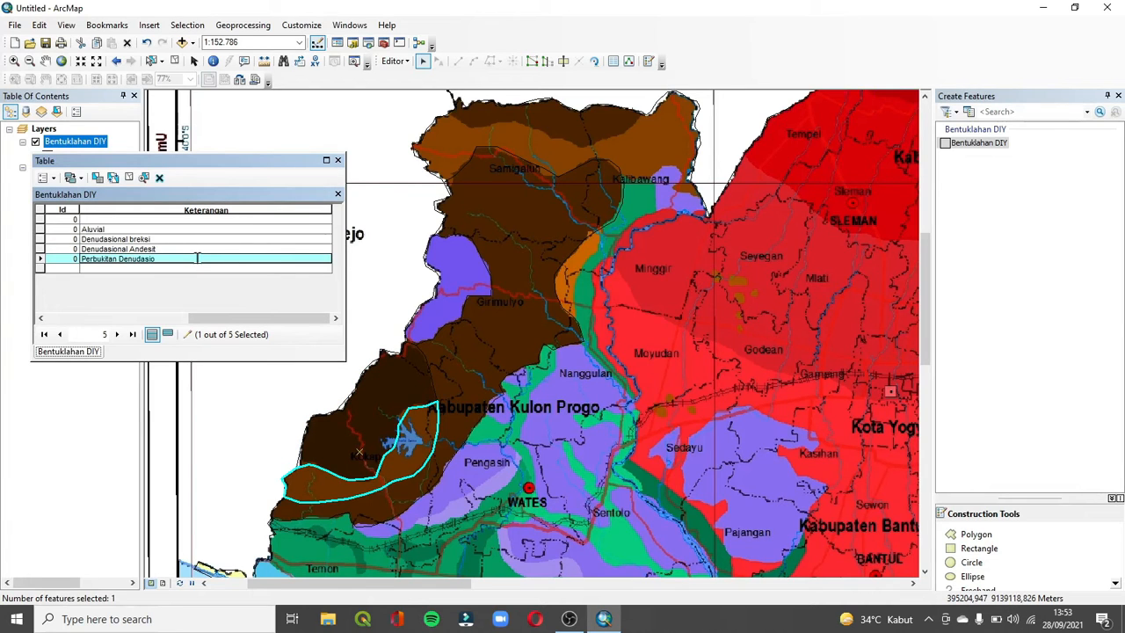
pyautogui.click(99, 249)
pyautogui.write('pEG')
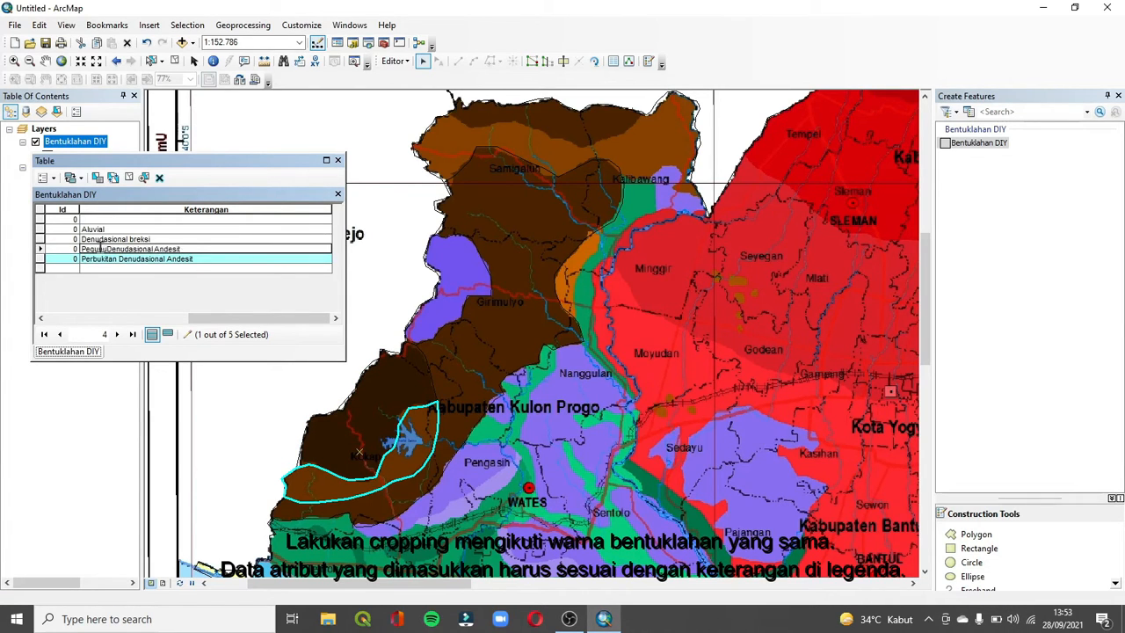
# Cut off the dark brown strip along the northern border above Samigaluh and label it Pegunungan Denudasional Breksi.
pyautogui.click(531, 136)
pyautogui.click(455, 110)
pyautogui.click(480, 130)
pyautogui.click(526, 121)
pyautogui.click(585, 146)
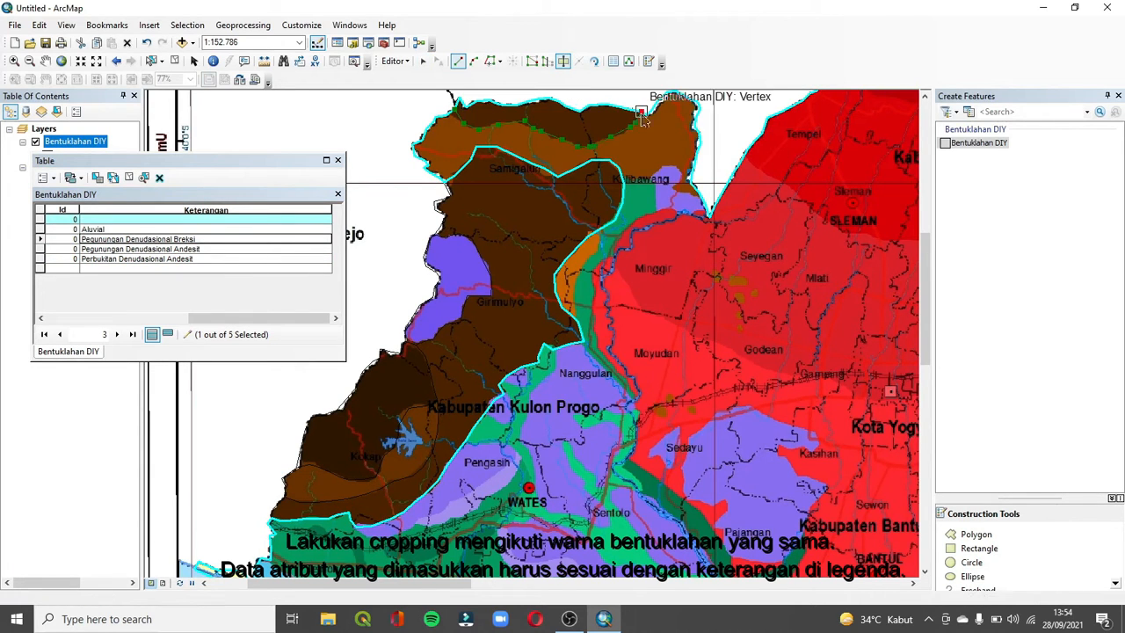
pyautogui.doubleClick(642, 112)
pyautogui.click(232, 268)
pyautogui.write('Pegunungan Denudasional Breksi')
# Cut the green strip and the small orange area between Kalibawang and Nanggulan out of the province polygon.
pyautogui.click(620, 182)
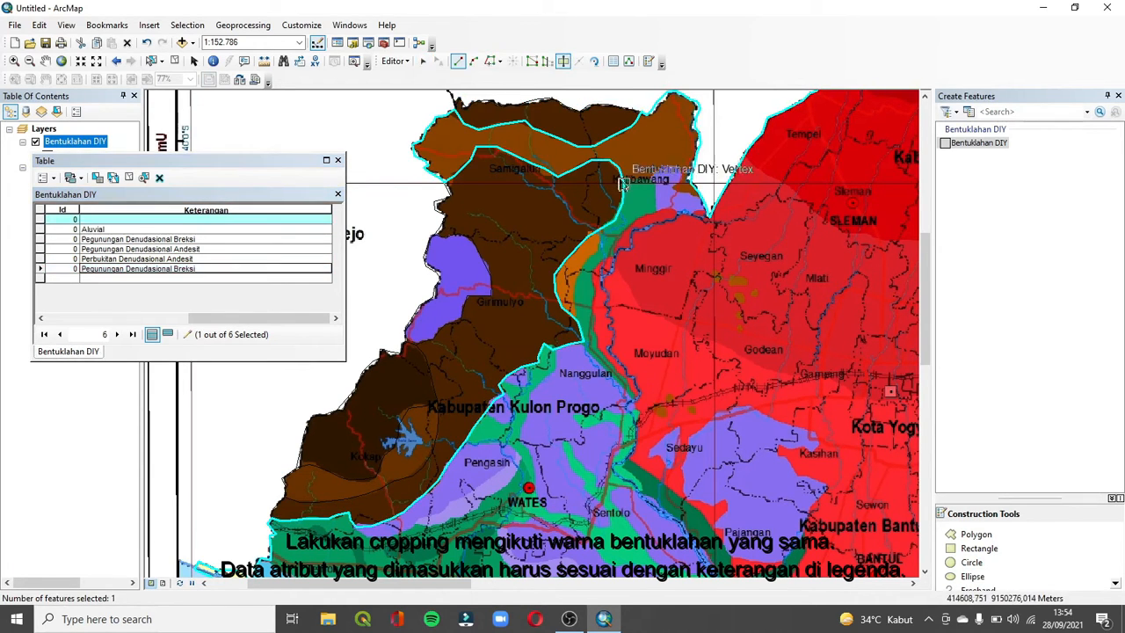
pyautogui.click(635, 399)
pyautogui.doubleClick(584, 341)
pyautogui.click(617, 230)
pyautogui.doubleClick(572, 315)
# Start cutting the southern polygon with a line from the brown area's edge above Temon along the green plain's northern boundary towards Wates.
pyautogui.click(423, 62)
pyautogui.click(640, 281)
pyautogui.moveTo(926, 283); pyautogui.dragTo(926, 345)
pyautogui.moveTo(202, 161); pyautogui.dragTo(117, 166)
pyautogui.click(564, 61)
pyautogui.click(363, 311)
pyautogui.click(407, 309)
pyautogui.click(419, 300)
pyautogui.click(434, 300)
pyautogui.click(475, 285)
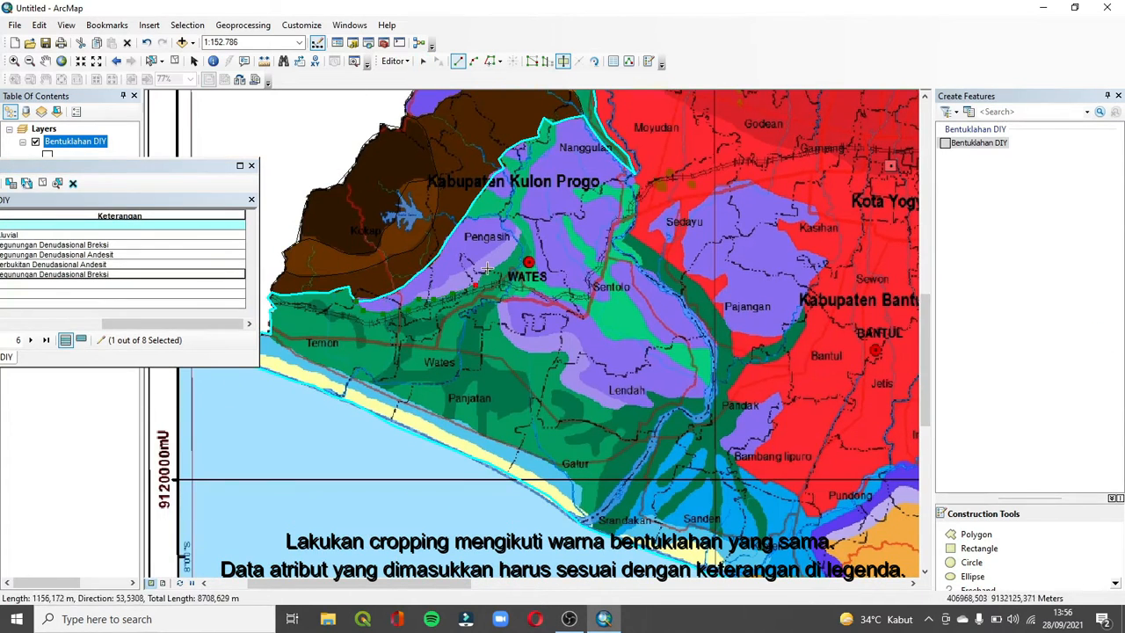
# Continue the cut line past Lendah, up the river to Sentolo and around the green valleys near Pajangan and Sanden, and complete the cut.
pyautogui.click(710, 385)
pyautogui.click(714, 356)
pyautogui.click(707, 324)
pyautogui.click(685, 292)
pyautogui.click(656, 268)
pyautogui.click(644, 266)
pyautogui.click(624, 240)
pyautogui.click(629, 233)
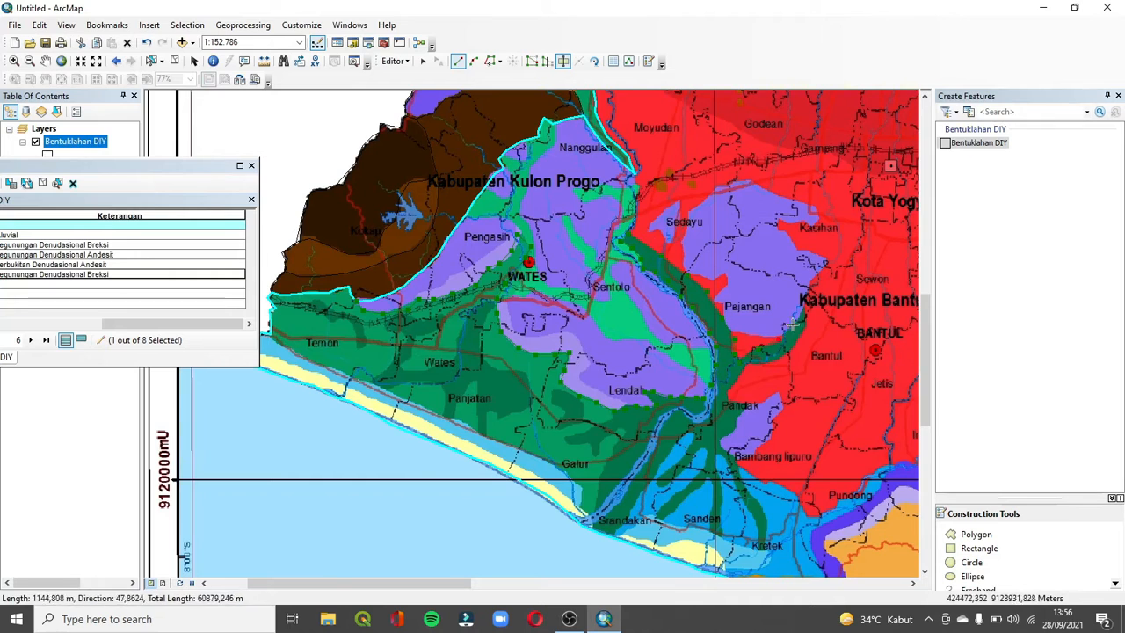
pyautogui.doubleClick(694, 476)
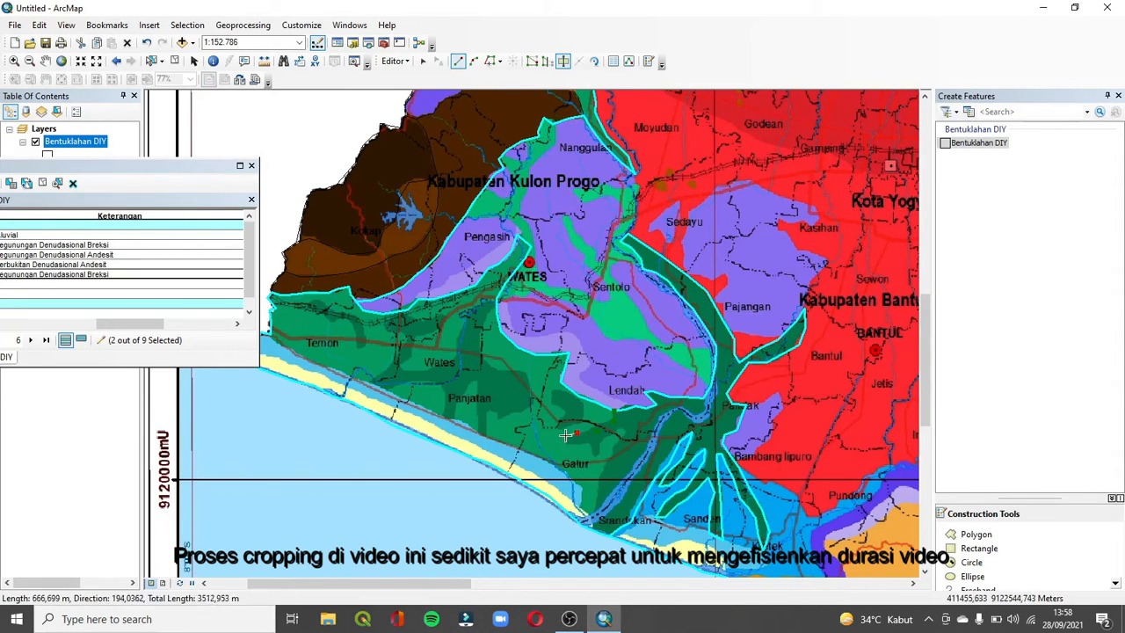
# Split the green plain from the river area at Galur, and cut it along the coastal strip's inland edge from Temon.
pyautogui.doubleClick(594, 532)
pyautogui.click(272, 334)
pyautogui.click(284, 349)
pyautogui.doubleClick(591, 526)
# Cut the yellow beach strip from the blue coastal strip along its inland edge, from the western coast to the river mouth.
pyautogui.moveTo(177, 167)
pyautogui.mouseDown()
pyautogui.moveTo(108, 175)
pyautogui.moveTo(227, 101)
pyautogui.mouseUp()
pyautogui.click(256, 355)
pyautogui.click(285, 360)
pyautogui.click(310, 372)
pyautogui.click(323, 377)
pyautogui.click(332, 385)
pyautogui.click(354, 392)
pyautogui.doubleClick(589, 525)
# Cut the green plain into its lighter and darker green areas around Lendah, Galur, Panjatan and Wates.
pyautogui.click(423, 62)
pyautogui.click(495, 286)
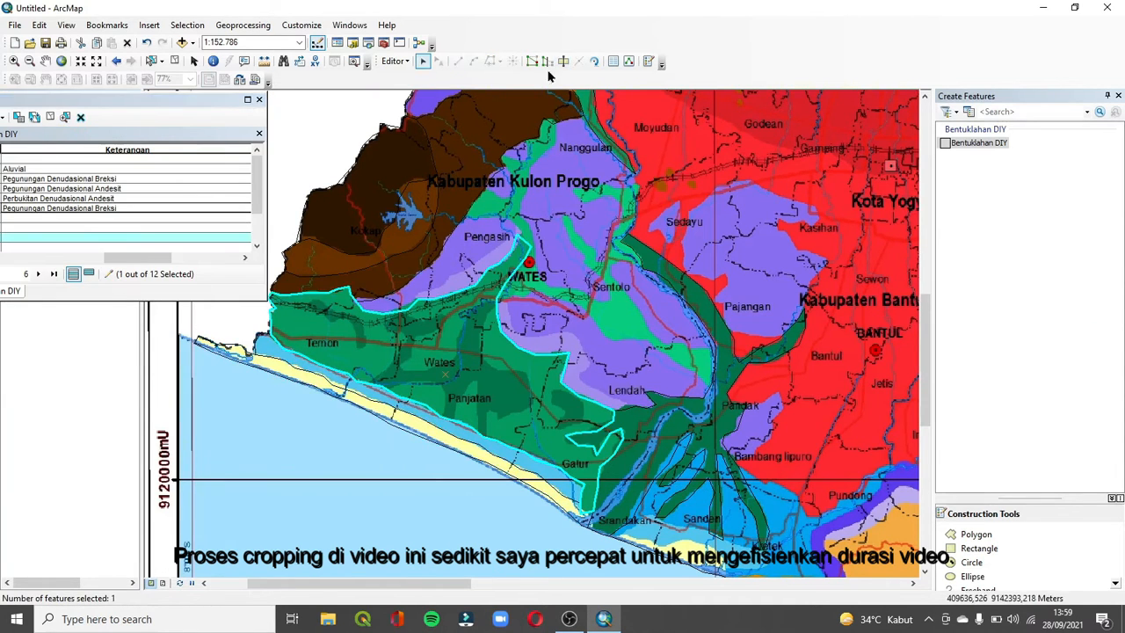
pyautogui.click(484, 437)
pyautogui.rightClick(483, 410)
pyautogui.click(527, 234)
pyautogui.click(499, 416)
pyautogui.click(532, 408)
pyautogui.click(526, 376)
pyautogui.click(495, 367)
pyautogui.click(481, 322)
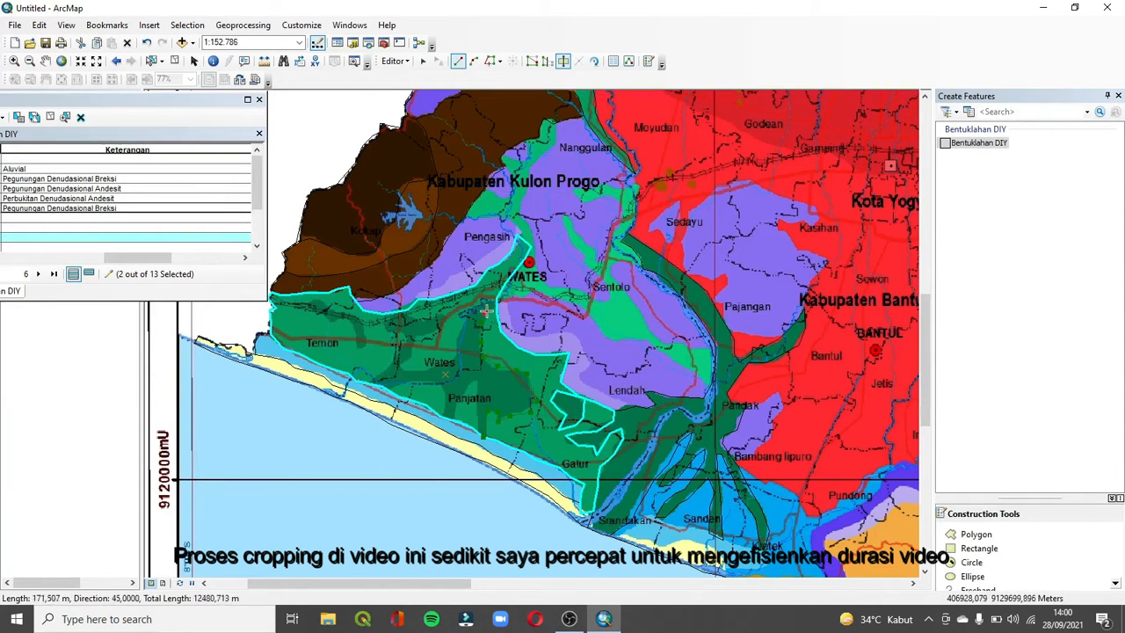
pyautogui.doubleClick(472, 431)
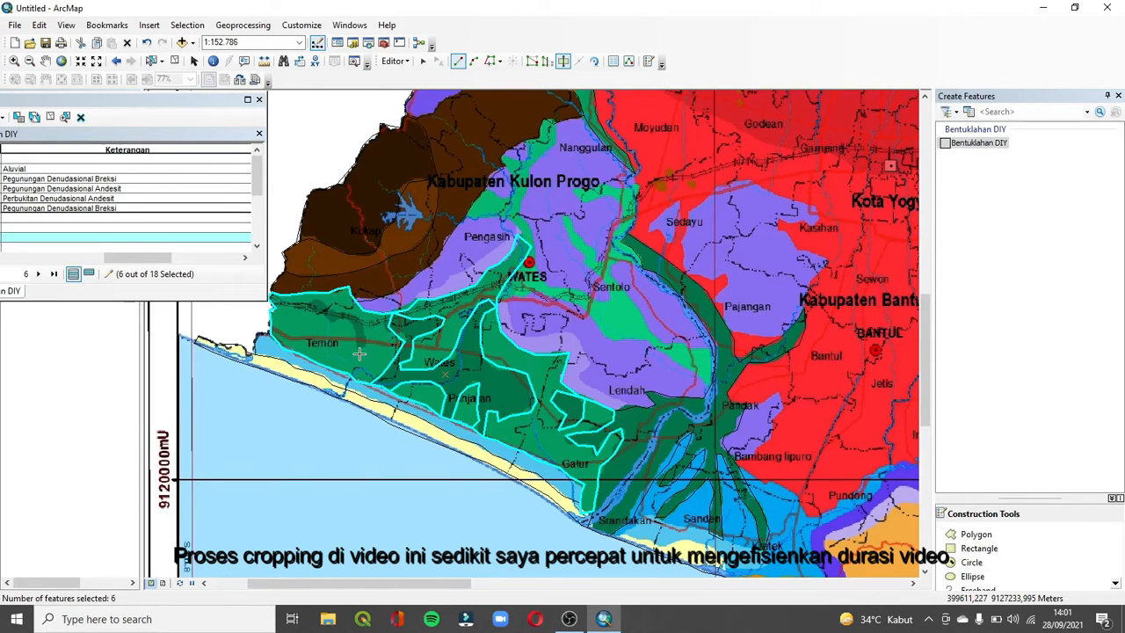
# Split the green plain near Temon along the edge of its darker green patch.
pyautogui.click(360, 353)
pyautogui.click(352, 330)
pyautogui.rightClick(366, 354)
pyautogui.click(412, 529)
# Cut off the purple area along the river between Nanggulan and Sentolo, and split out the light purple strips below Pengasih and around Lendah.
pyautogui.click(423, 61)
pyautogui.click(571, 207)
pyautogui.click(563, 62)
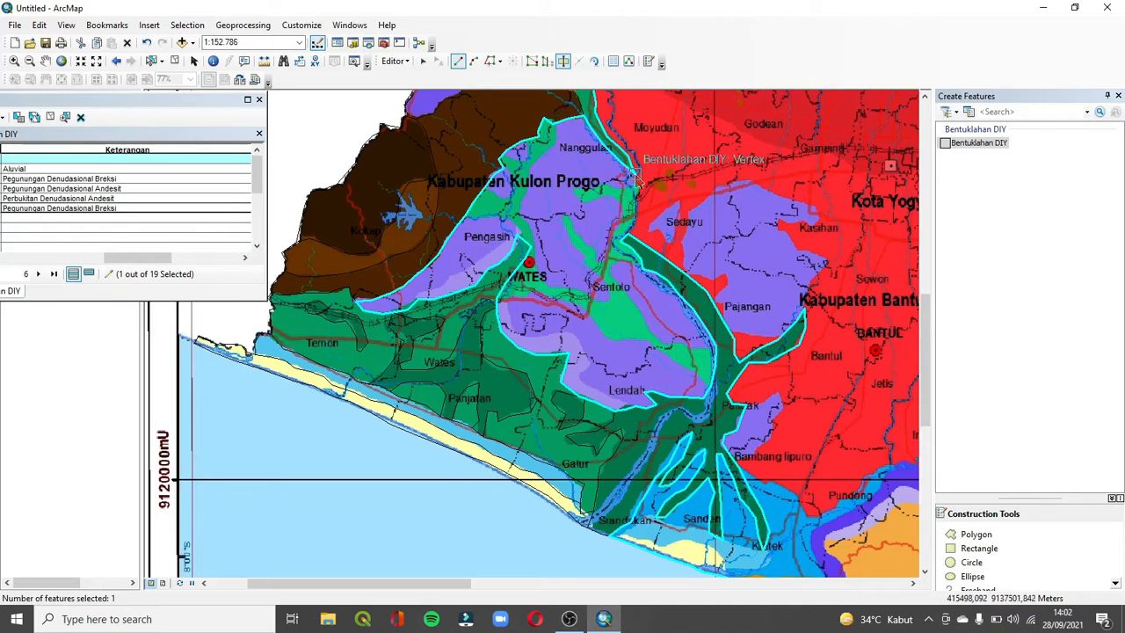
pyautogui.click(419, 301)
pyautogui.click(421, 292)
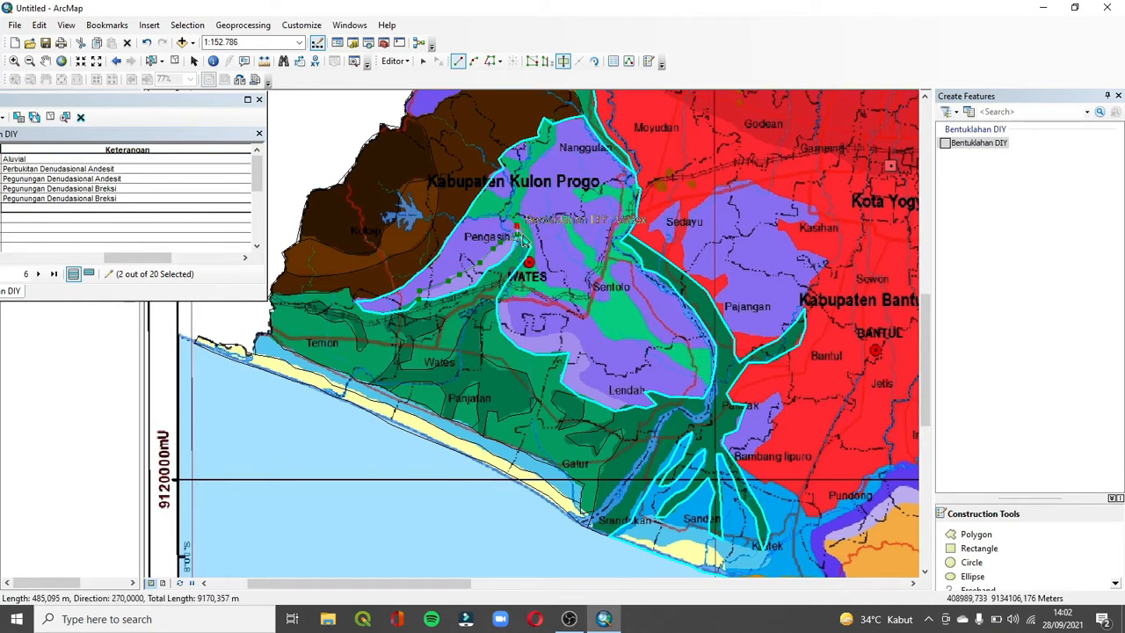
pyautogui.doubleClick(583, 371)
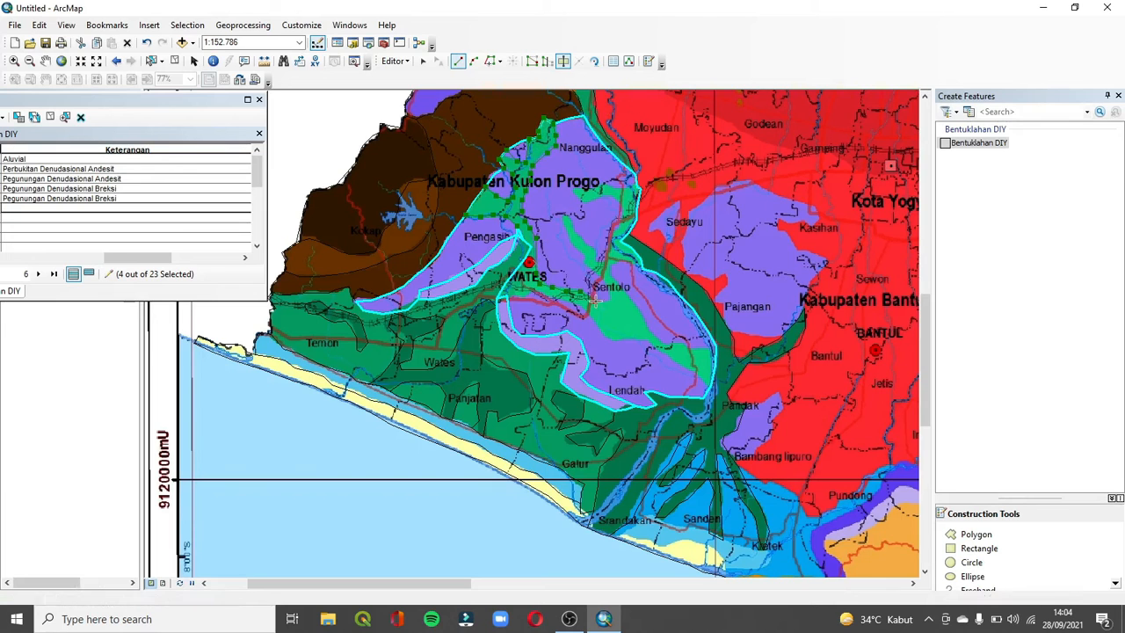
# Cut the green valley areas between Nanggulan, Pengasih and Sentolo out of the purple polygon.
pyautogui.doubleClick(620, 184)
pyautogui.rightClick(604, 280)
pyautogui.click(648, 534)
pyautogui.rightClick(664, 259)
pyautogui.click(707, 530)
pyautogui.rightClick(617, 253)
pyautogui.click(659, 451)
# Select the green area near Temon, and save the map document as Acara 2.
pyautogui.click(423, 61)
pyautogui.click(116, 209)
pyautogui.click(364, 327)
pyautogui.click(377, 322)
pyautogui.moveTo(179, 99); pyautogui.dragTo(227, 112)
pyautogui.hotkey('ctrl', 's')
pyautogui.write('Acara 2')
pyautogui.press('Return')
# Label four of the unlabelled polygons Lembah Terjal in Keterangan.
pyautogui.scroll(-2, 259, 221)
pyautogui.click(259, 222)
pyautogui.write('Lembah Terjal')
pyautogui.click(208, 203)
pyautogui.write('Lembah Terjal')
pyautogui.click(269, 213)
pyautogui.write('Lembah Terjal')
pyautogui.click(239, 183)
pyautogui.write('Lembah Terjal')
# Label two green plain polygons Dataran Aluvial, and open the Keterangan cell of the light green polygon around Galur.
pyautogui.moveTo(317, 209)
pyautogui.mouseDown()
pyautogui.moveTo(317, 234)
pyautogui.moveTo(318, 207)
pyautogui.mouseUp()
pyautogui.click(180, 186)
pyautogui.write('Dataran Aluvial')
pyautogui.click(519, 359)
pyautogui.click(274, 212)
pyautogui.write('Dataran Aluvial')
pyautogui.click(563, 431)
pyautogui.click(258, 236)
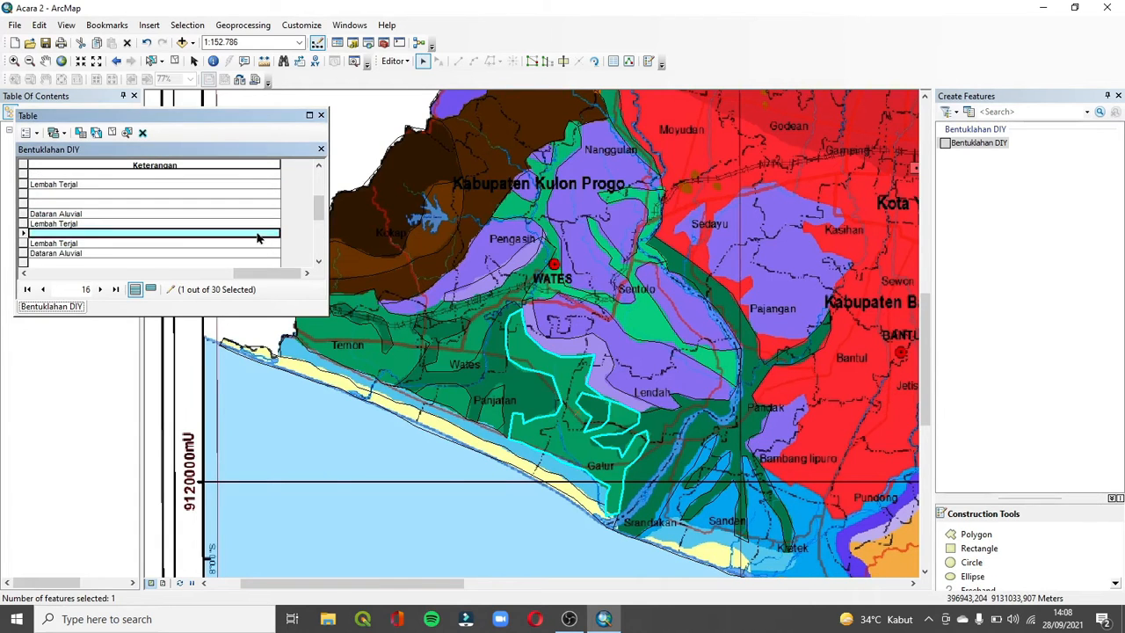
# Label the coastal plain polygon Dataran Aluvial Pantai and the yellow beach strip Gumuk Pasir in Keterangan.
pyautogui.click(175, 223)
pyautogui.write('Dataran Aluvial Pantai')
pyautogui.moveTo(319, 207); pyautogui.dragTo(317, 256)
pyautogui.click(528, 459)
pyautogui.click(176, 234)
pyautogui.write('Gumuk Pasir')
# Label the purple polygon at Pengasih and the other matching hill polygons Lereng Kaki Bukit in Keterangan.
pyautogui.click(489, 258)
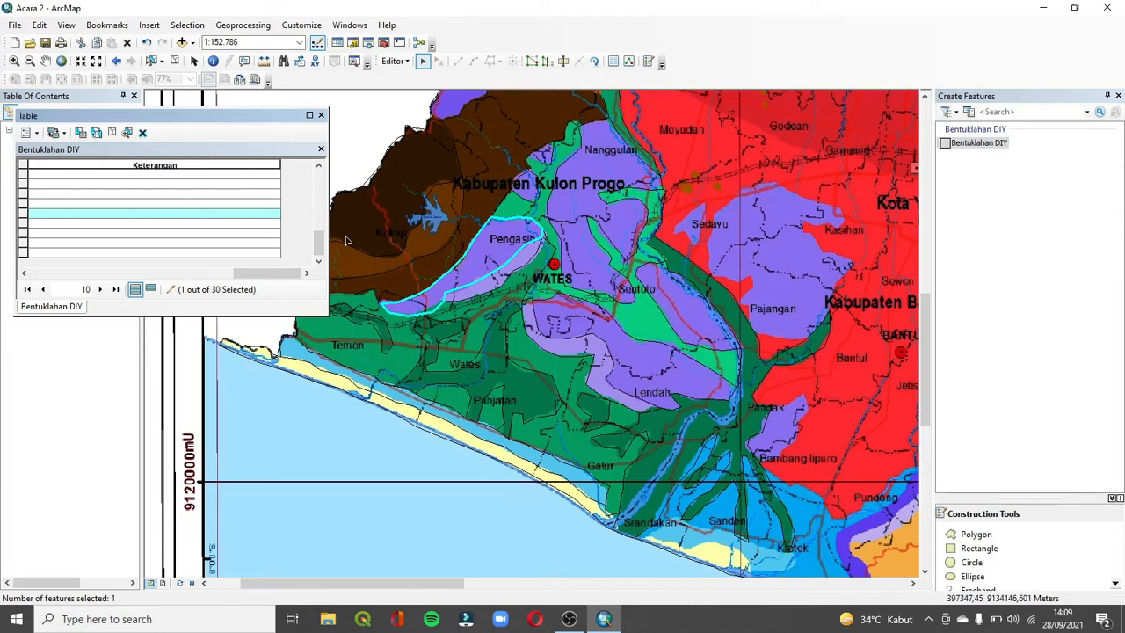
pyautogui.click(155, 213)
pyautogui.write('Lereng Kaki Bukit')
pyautogui.click(153, 204)
pyautogui.write('Lereng Kaki Bukit')
pyautogui.click(167, 195)
pyautogui.write('Lereng Kaki Bukit')
pyautogui.click(93, 221)
pyautogui.click(79, 243)
pyautogui.write('Lereng Kaki Bukit')
# Label the light purple strip beside Pengasih and a second scarp polygon Gawir in Keterangan.
pyautogui.click(501, 270)
pyautogui.moveTo(319, 242); pyautogui.dragTo(318, 183)
pyautogui.click(272, 213)
pyautogui.write('Gawir')
pyautogui.click(263, 224)
pyautogui.write('Gawir')
# Label one polygon Lembah Isoklinal Aluvial and another Dataran Aluvial in Keterangan.
pyautogui.click(245, 204)
pyautogui.write('Lembah Dataran Aluvial')
pyautogui.click(607, 211)
pyautogui.click(176, 233)
pyautogui.click(447, 231)
pyautogui.moveTo(925, 359)
pyautogui.mouseDown()
pyautogui.moveTo(925, 290)
pyautogui.moveTo(925, 344)
pyautogui.mouseUp()
pyautogui.click(642, 259)
pyautogui.click(156, 223)
pyautogui.write('Dataran Aluvial')
# Label one polygon Dataran Tinggi Karst and another Lereng Kaki Bukit in Keterangan.
pyautogui.click(603, 235)
pyautogui.click(176, 213)
pyautogui.write('Dataran Tinggi Karst')
pyautogui.click(613, 355)
pyautogui.moveTo(318, 185); pyautogui.dragTo(318, 243)
pyautogui.click(176, 234)
pyautogui.write('Lereng Kaki Bukit')
# Select polygons across the map one by one and examine their Keterangan entries for missing labels.
pyautogui.click(704, 457)
pyautogui.click(613, 356)
pyautogui.moveTo(925, 308); pyautogui.dragTo(925, 385)
pyautogui.click(731, 461)
pyautogui.moveTo(317, 244); pyautogui.dragTo(314, 230)
pyautogui.click(582, 336)
pyautogui.click(605, 264)
pyautogui.moveTo(925, 386); pyautogui.dragTo(925, 268)
pyautogui.click(659, 421)
pyautogui.click(750, 420)
pyautogui.click(728, 335)
pyautogui.click(259, 213)
pyautogui.moveTo(265, 273)
pyautogui.mouseDown()
pyautogui.moveTo(202, 273)
pyautogui.moveTo(265, 273)
pyautogui.mouseUp()
pyautogui.click(175, 224)
pyautogui.click(665, 310)
pyautogui.click(570, 471)
pyautogui.moveTo(924, 268)
pyautogui.mouseDown()
pyautogui.moveTo(925, 349)
pyautogui.moveTo(925, 255)
pyautogui.mouseUp()
pyautogui.click(524, 380)
pyautogui.click(651, 465)
# Select the uncut province polygon and cut out the small purple area at Kalibawang along its upper and lower edges.
pyautogui.click(697, 350)
pyautogui.moveTo(266, 273)
pyautogui.mouseDown()
pyautogui.moveTo(65, 274)
pyautogui.moveTo(265, 274)
pyautogui.mouseUp()
pyautogui.click(564, 62)
pyautogui.click(680, 331)
pyautogui.doubleClick(723, 354)
pyautogui.click(679, 377)
pyautogui.doubleClick(734, 374)
# Cut the darkest red volcanic cone at the northern tip of Sleman from the province polygon.
pyautogui.moveTo(352, 584); pyautogui.dragTo(443, 583)
pyautogui.moveTo(924, 255); pyautogui.dragTo(925, 240)
pyautogui.click(666, 191)
pyautogui.doubleClick(782, 212)
# Cut the dark red upper slope around Turi, Pakem and Cangkringan along its southern boundary.
pyautogui.click(544, 285)
pyautogui.click(621, 317)
pyautogui.click(656, 324)
pyautogui.click(675, 317)
pyautogui.click(692, 333)
pyautogui.click(719, 347)
pyautogui.doubleClick(809, 343)
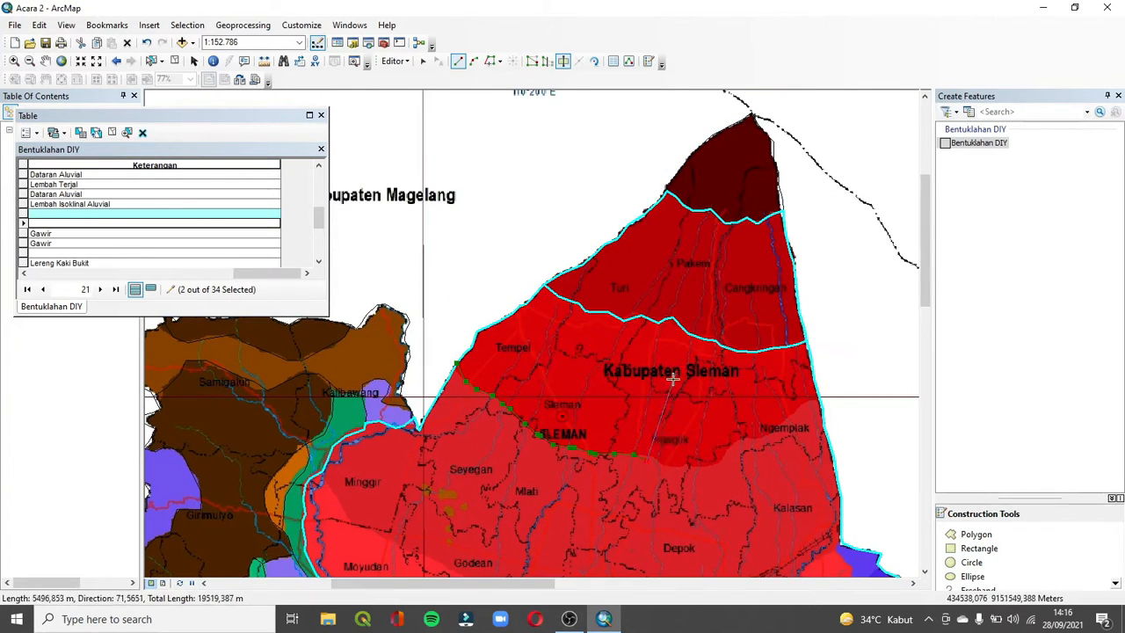
# Cut the red Tempel–Ngemplak slope and the lower Minggir–Kalasan band along their southern boundaries.
pyautogui.click(805, 399)
pyautogui.doubleClick(823, 400)
pyautogui.moveTo(925, 240); pyautogui.dragTo(925, 286)
pyautogui.moveTo(180, 115); pyautogui.dragTo(88, 108)
pyautogui.doubleClick(322, 302)
# Cut the small purple area at Sedayu out of the red plain.
pyautogui.moveTo(925, 281); pyautogui.dragTo(924, 334)
pyautogui.click(382, 320)
pyautogui.click(385, 302)
pyautogui.doubleClick(387, 315)
# Cut the large purple area around Pajangan out of the red plain, following its edge past Kasihan.
pyautogui.click(398, 284)
pyautogui.click(412, 276)
pyautogui.click(428, 260)
pyautogui.click(445, 257)
pyautogui.click(462, 254)
pyautogui.click(481, 264)
pyautogui.click(496, 272)
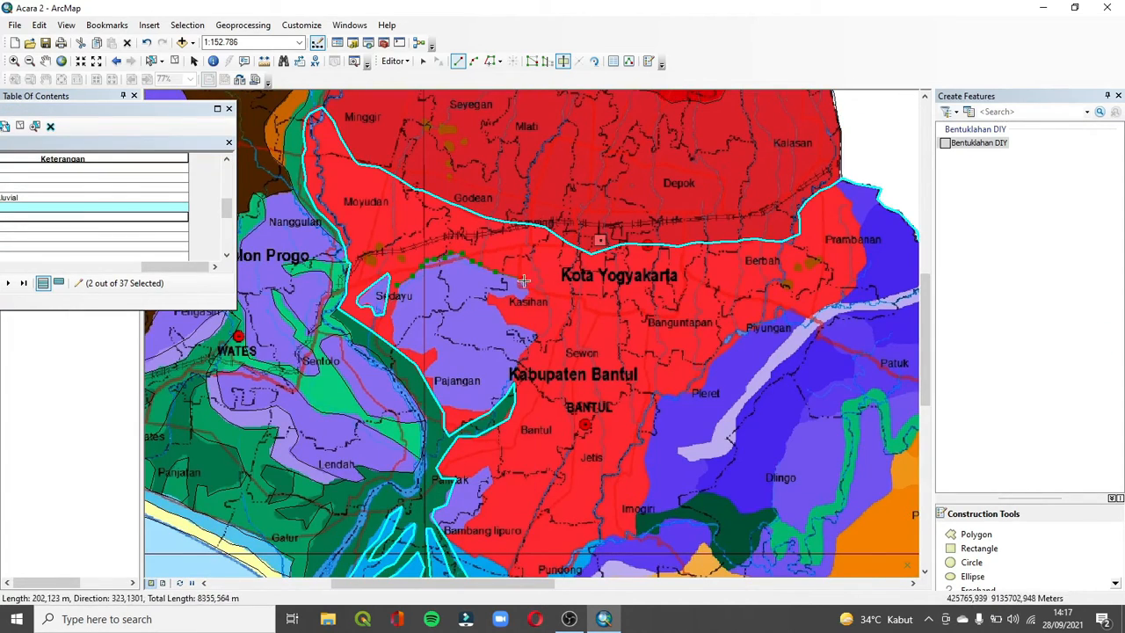
pyautogui.doubleClick(516, 393)
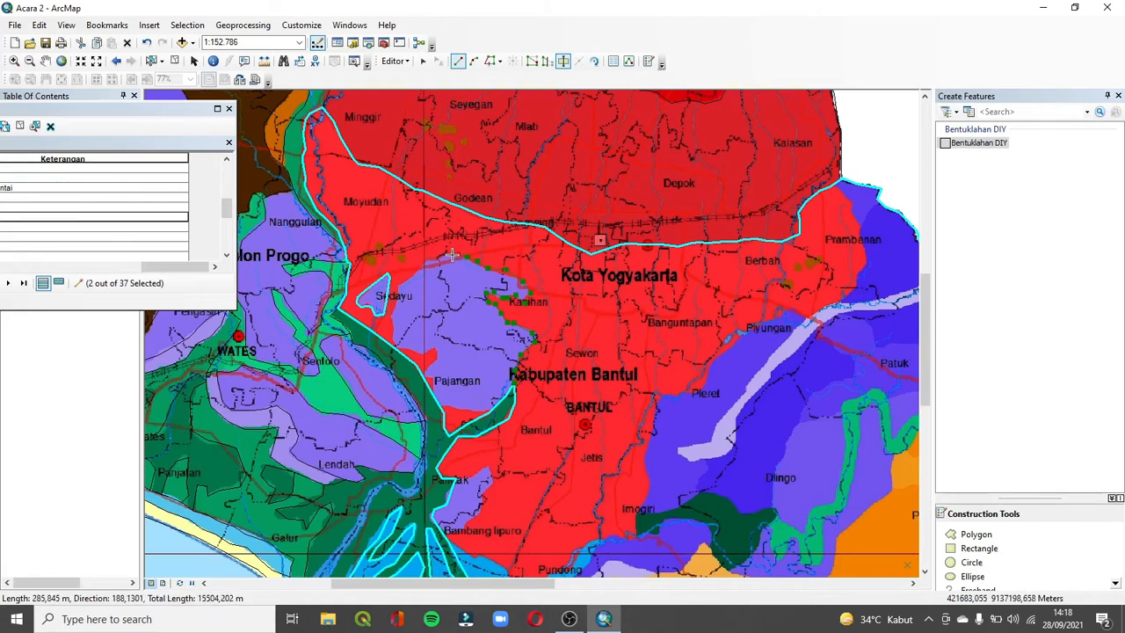
pyautogui.doubleClick(429, 392)
# Cut the red Bantul plain from the purple hills, starting at Prambanan, and separate the purple area near Pandak.
pyautogui.moveTo(925, 339); pyautogui.dragTo(925, 363)
pyautogui.click(829, 99)
pyautogui.click(845, 106)
pyautogui.click(852, 112)
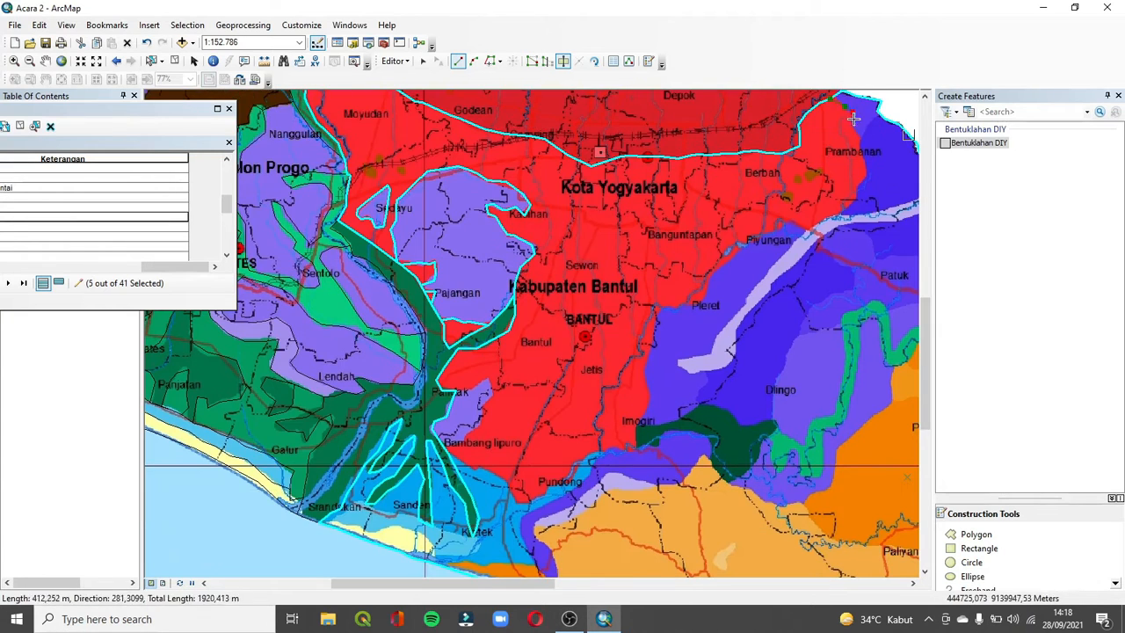
pyautogui.rightClick(451, 249)
pyautogui.click(479, 430)
# Cut the blue plain between Pundong and the coast and the yellow beach strip near Sanden into separate polygons.
pyautogui.moveTo(925, 350); pyautogui.dragTo(925, 372)
pyautogui.click(595, 379)
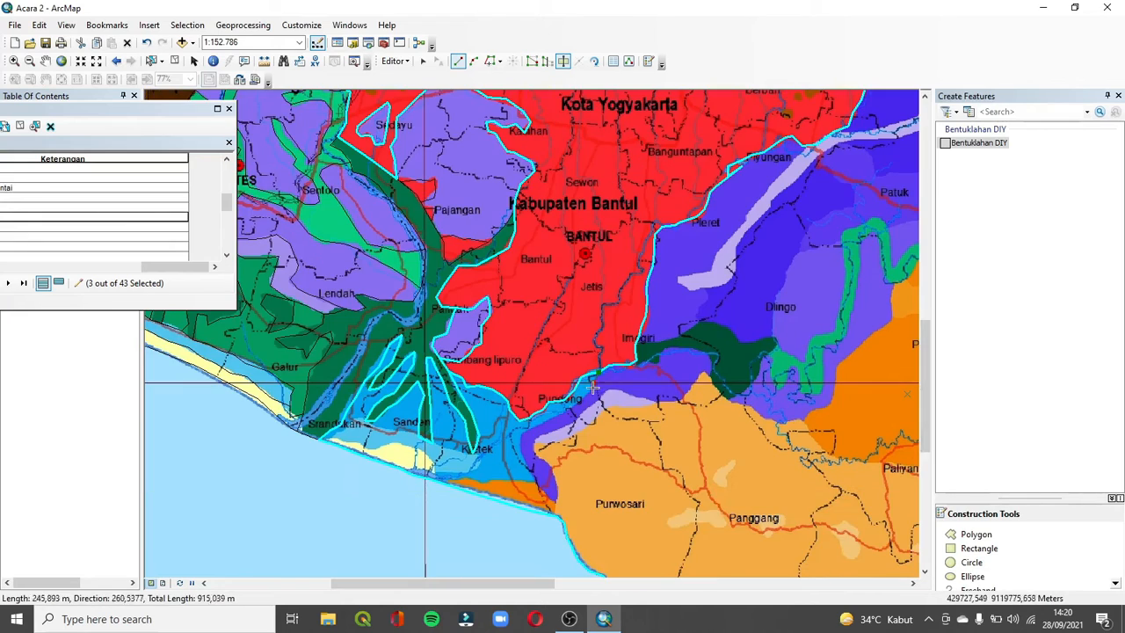
pyautogui.rightClick(328, 445)
pyautogui.click(378, 404)
pyautogui.click(434, 468)
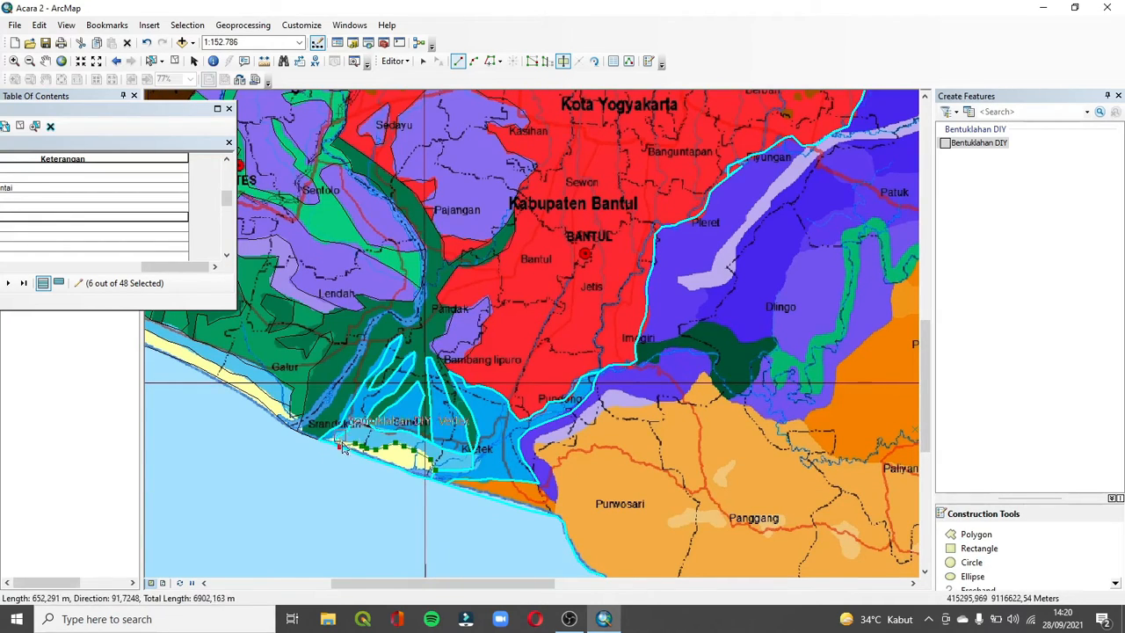
pyautogui.rightClick(338, 438)
pyautogui.click(387, 395)
# Label the brown polygon north of Kalibawang Perbukitan Denudasional Andesit in Keterangan.
pyautogui.moveTo(925, 386); pyautogui.dragTo(925, 268)
pyautogui.moveTo(163, 109); pyautogui.dragTo(353, 44)
pyautogui.moveTo(416, 137); pyautogui.dragTo(416, 104)
pyautogui.scroll(-5, 268, 188)
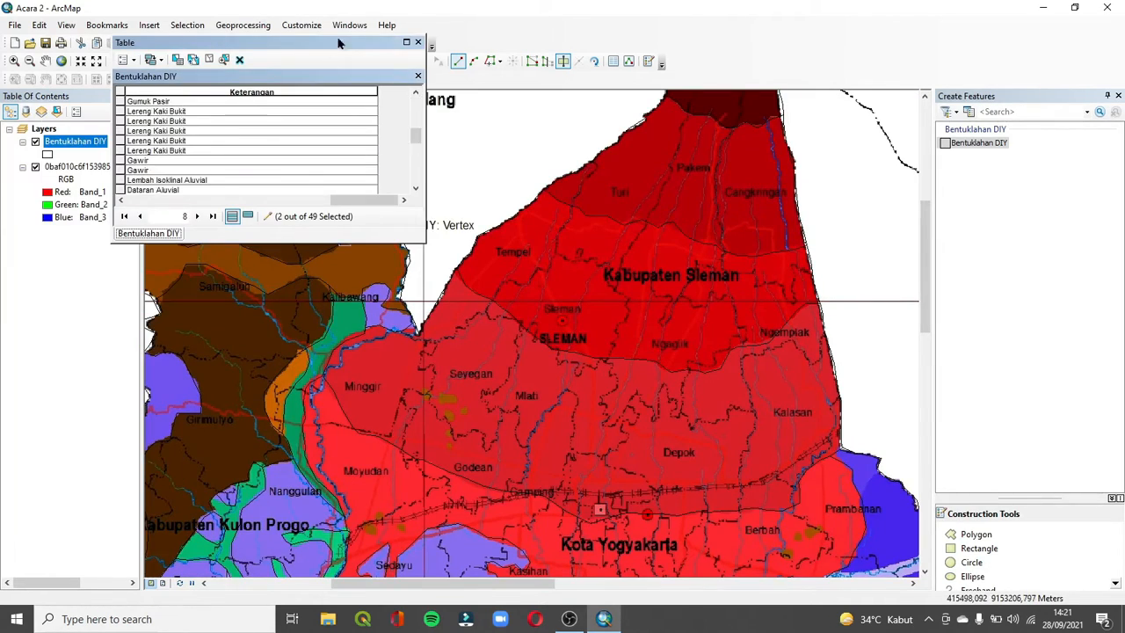
pyautogui.moveTo(322, 45); pyautogui.dragTo(250, 35)
pyautogui.click(363, 248)
pyautogui.click(186, 103)
pyautogui.write('Perbukitan Denudasional Andesit')
# Toggle the Bentuklahan DIY layer off and on, and reopen its attribute table clear of the map area.
pyautogui.moveTo(176, 34)
pyautogui.mouseDown()
pyautogui.moveTo(357, 135)
pyautogui.moveTo(252, 63)
pyautogui.mouseUp()
pyautogui.click(35, 142)
pyautogui.click(35, 141)
pyautogui.moveTo(424, 174); pyautogui.dragTo(423, 167)
pyautogui.click(427, 63)
pyautogui.rightClick(76, 142)
pyautogui.click(127, 184)
pyautogui.moveTo(426, 125); pyautogui.dragTo(426, 173)
pyautogui.moveTo(263, 62); pyautogui.dragTo(197, 33)
# Select the purple polygon at Nanggulan and label it Lereng Kaki Bukit in Keterangan.
pyautogui.click(423, 61)
pyautogui.click(295, 502)
pyautogui.moveTo(358, 143); pyautogui.dragTo(358, 139)
pyautogui.moveTo(102, 192); pyautogui.dragTo(307, 191)
pyautogui.click(264, 133)
pyautogui.write('Lereng Kaki Bukit')
# Label the volcanic cone Kerucut Gunung Api and the upper slope around Pakem Lereng Gunung Api in Keterangan.
pyautogui.click(287, 141)
pyautogui.write('Kerucut Gunung Api')
pyautogui.click(668, 180)
pyautogui.click(266, 151)
pyautogui.write('Lereng Gunung Api')
# Label the Tempel–Ngemplak slope Lereng Kaki Gunung Api and the Minggir–Kalasan band Kaki Lereng Gunung Api in Keterangan.
pyautogui.click(616, 304)
pyautogui.click(163, 162)
pyautogui.write('Lereng Kaki Gunung Api')
pyautogui.click(527, 413)
pyautogui.click(135, 171)
pyautogui.write('Kaki Lereng Gunung Api')
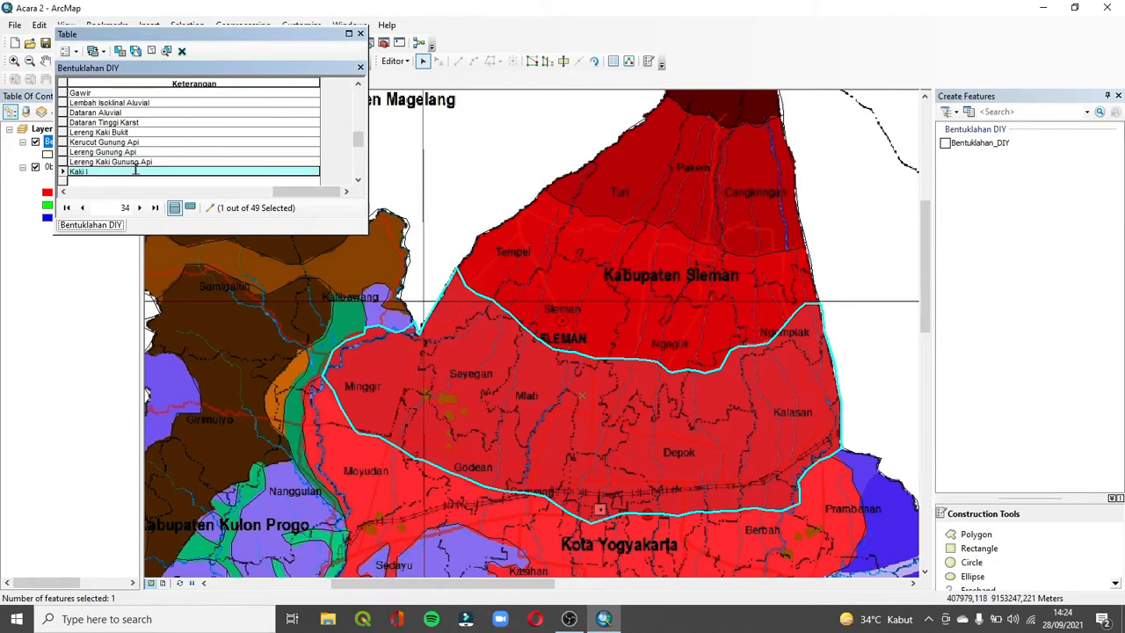
# Label the bright red plain at Moyudan and the two small red polygons beside Pajangan Dataran Aluvial Gunung Api.
pyautogui.click(378, 475)
pyautogui.moveTo(925, 267); pyautogui.dragTo(925, 352)
pyautogui.click(459, 376)
pyautogui.click(205, 103)
pyautogui.write('Dataran Aluvial Gunung Api')
pyautogui.click(421, 318)
pyautogui.click(178, 94)
pyautogui.write('Dataran Aluvial Gunung Api')
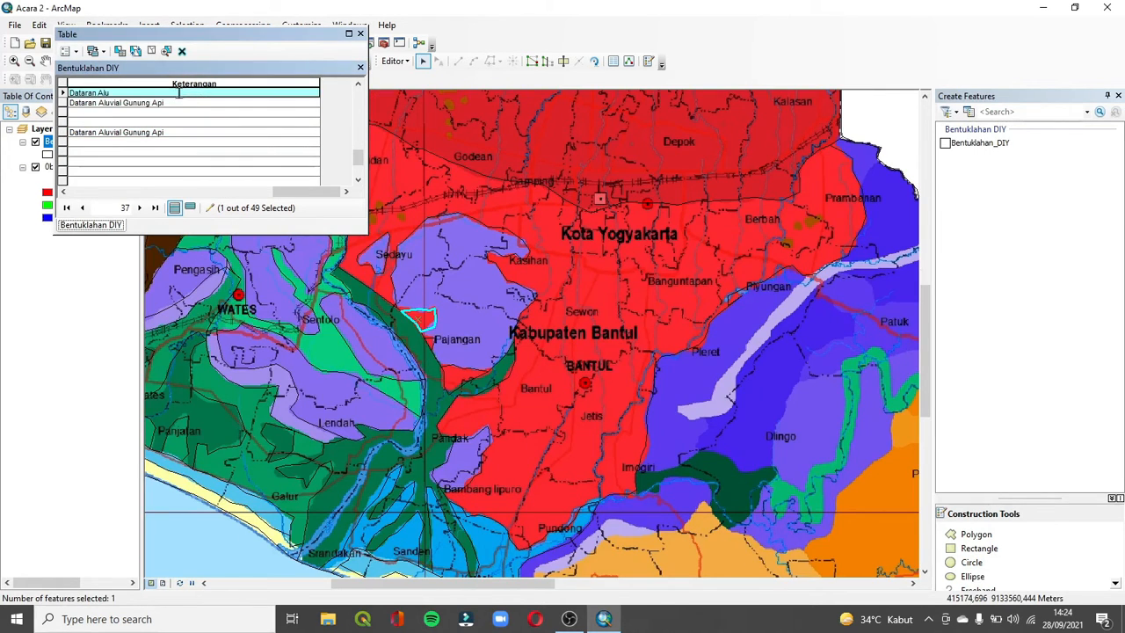
# Label the purple polygons at Sentolo and Bambang Lipuro Lereng Kaki Bukit in Keterangan.
pyautogui.click(376, 254)
pyautogui.scroll(-5, 276, 132)
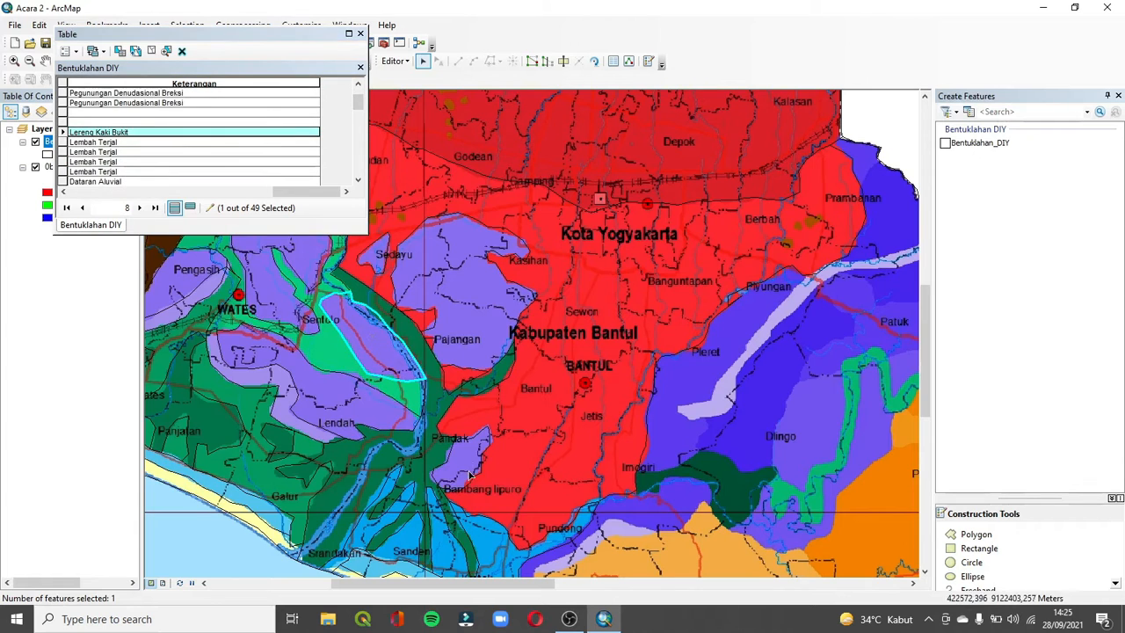
pyautogui.click(173, 103)
pyautogui.write('Lereng Kaki Bukit')
pyautogui.click(472, 458)
pyautogui.click(185, 152)
pyautogui.write('Lereng Kaki Bukit')
# Label the large red plain around Bantul and Banguntapan Dataran Aluvial Gunung Api in Keterangan.
pyautogui.click(648, 307)
pyautogui.click(184, 141)
pyautogui.write('Dataran Aluvial Gunung Api')
# Label the blue coastal plain polygons around Sanden and Kretek Dataran Aluvial Pantai in Keterangan.
pyautogui.click(487, 537)
pyautogui.click(206, 160)
pyautogui.write('Dataran Aluvial Pantai')
pyautogui.click(258, 151)
pyautogui.write('Dataran Aluvial Pantai')
pyautogui.click(214, 133)
pyautogui.write('Dataran Aluvial Pantai')
pyautogui.click(173, 142)
pyautogui.write('Dataran Aluvial Pantai')
# Label the two coastal polygons near Kretek Gumuk Pasir and Beting Pantai in Keterangan.
pyautogui.moveTo(925, 350); pyautogui.dragTo(926, 402)
pyautogui.click(400, 396)
pyautogui.click(175, 181)
pyautogui.write('Gumuk Pasir')
pyautogui.click(449, 393)
pyautogui.click(175, 152)
pyautogui.write('Beting Pantai')
# Examine the polygons around Wates and Lendah and their Keterangan entries, and compare the digitized layer with the map farther east.
pyautogui.moveTo(358, 166); pyautogui.dragTo(358, 91)
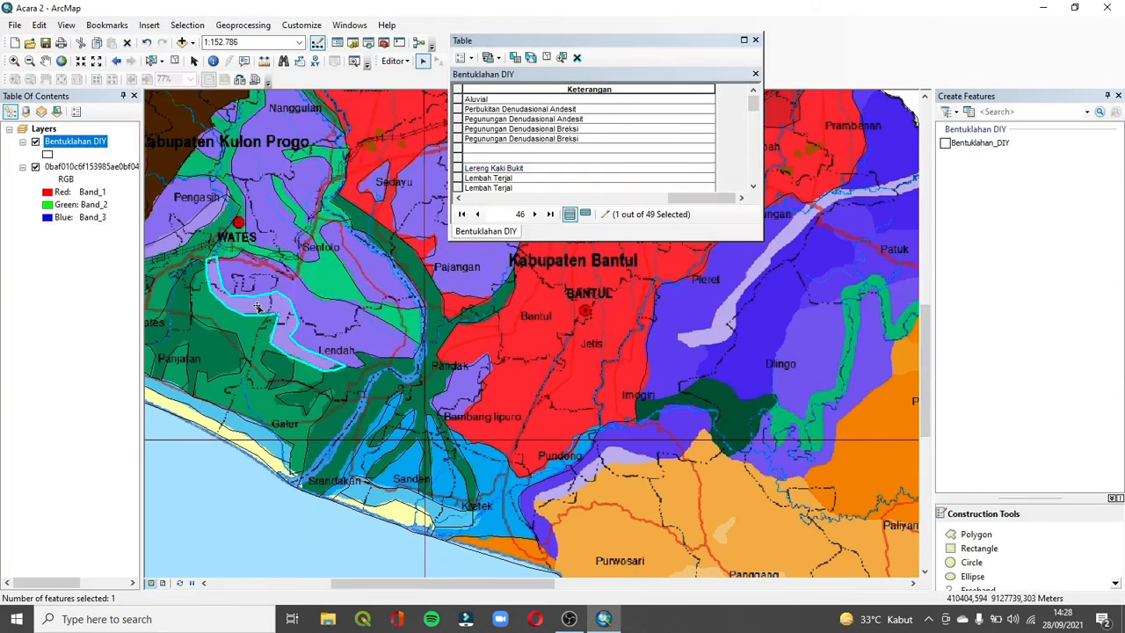
pyautogui.click(182, 214)
pyautogui.click(323, 110)
pyautogui.click(391, 231)
pyautogui.moveTo(925, 326)
pyautogui.mouseDown()
pyautogui.moveTo(925, 237)
pyautogui.moveTo(925, 320)
pyautogui.mouseUp()
pyautogui.moveTo(497, 584); pyautogui.dragTo(572, 588)
pyautogui.click(36, 142)
pyautogui.click(37, 141)
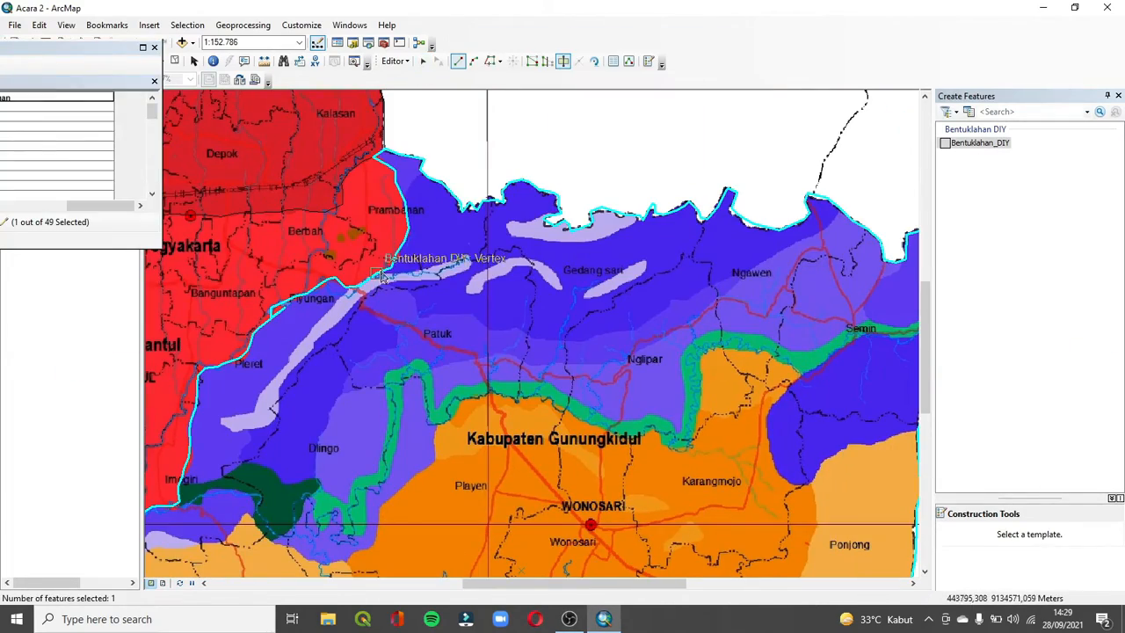
# Cut the dark blue northern mountains from the remaining province polygon along their southern edge from Piyungan to Ngawen.
pyautogui.click(383, 276)
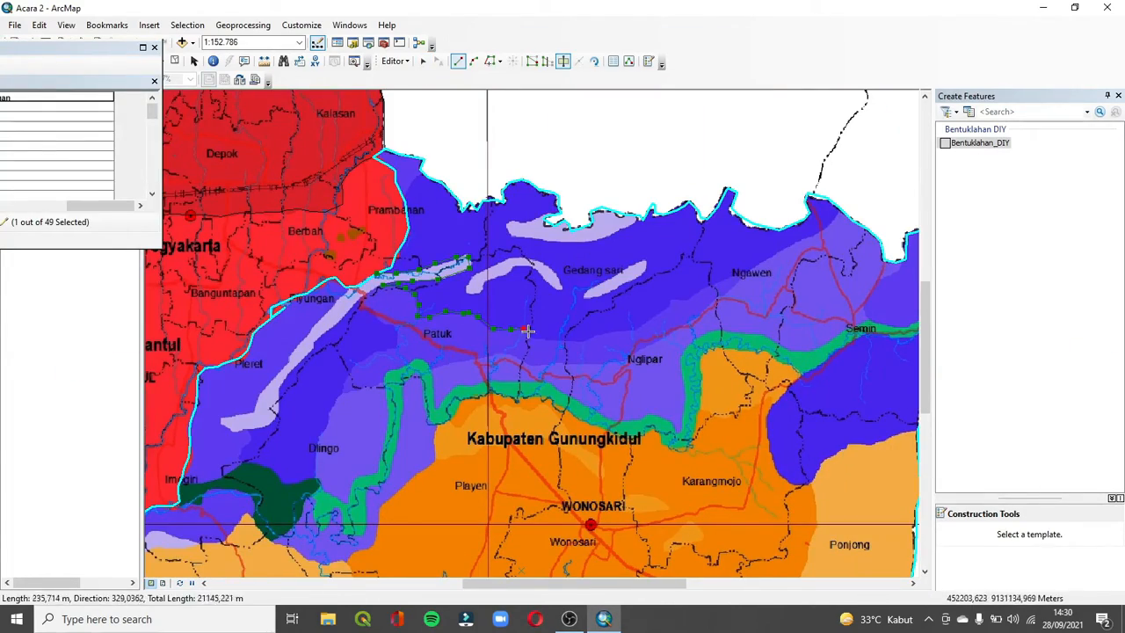
pyautogui.click(840, 209)
pyautogui.rightClick(841, 209)
pyautogui.click(886, 401)
# Cut off the small area beside Prambanan and cut out the pale patch on the northern border above Gedang Sari.
pyautogui.click(403, 195)
pyautogui.click(422, 169)
pyautogui.rightClick(642, 218)
pyautogui.click(686, 409)
# Cut out the straight and arched pale strips at Gedang Sari and the long pale strip between Piyungan and Pleret.
pyautogui.click(632, 267)
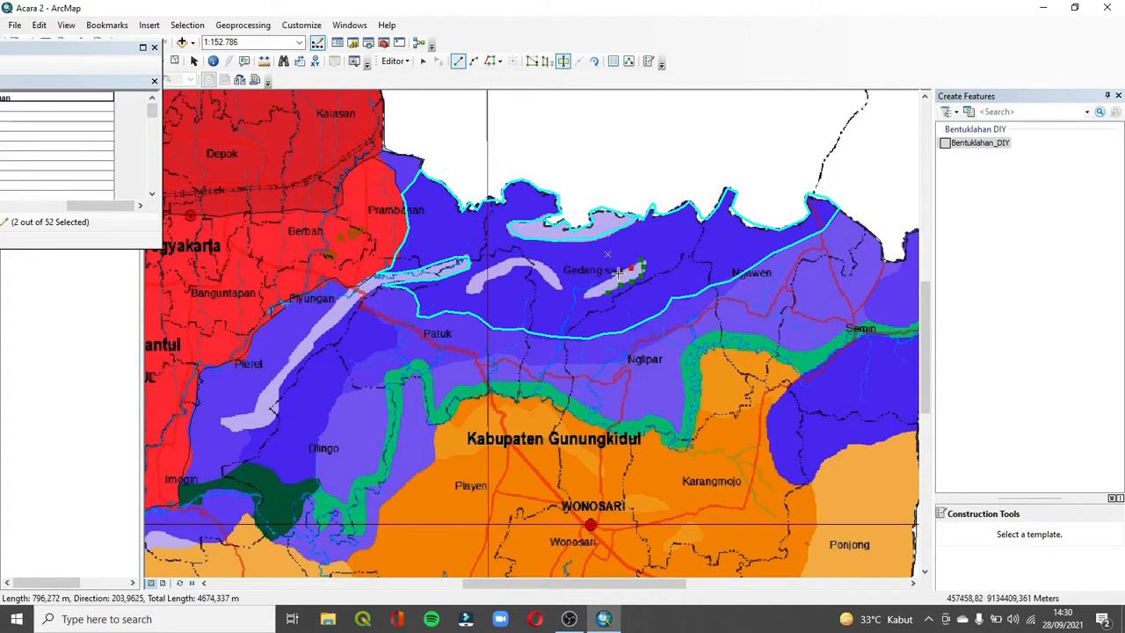
pyautogui.click(586, 298)
pyautogui.click(645, 262)
pyautogui.rightClick(575, 297)
pyautogui.click(624, 472)
pyautogui.click(565, 289)
pyautogui.click(532, 257)
pyautogui.click(500, 262)
pyautogui.click(477, 276)
pyautogui.click(294, 328)
pyautogui.doubleClick(220, 423)
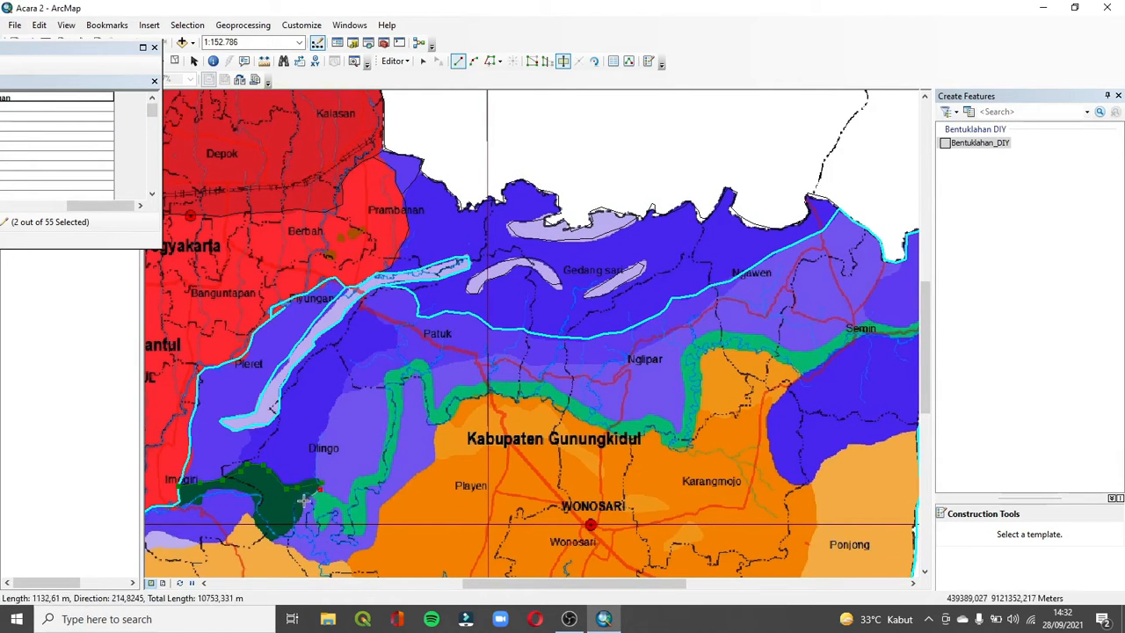
# Cut out the dark green polygon at Imogiri, the dark blue Dlingo hills and the purple band from Patuk to Nglipar.
pyautogui.doubleClick(259, 532)
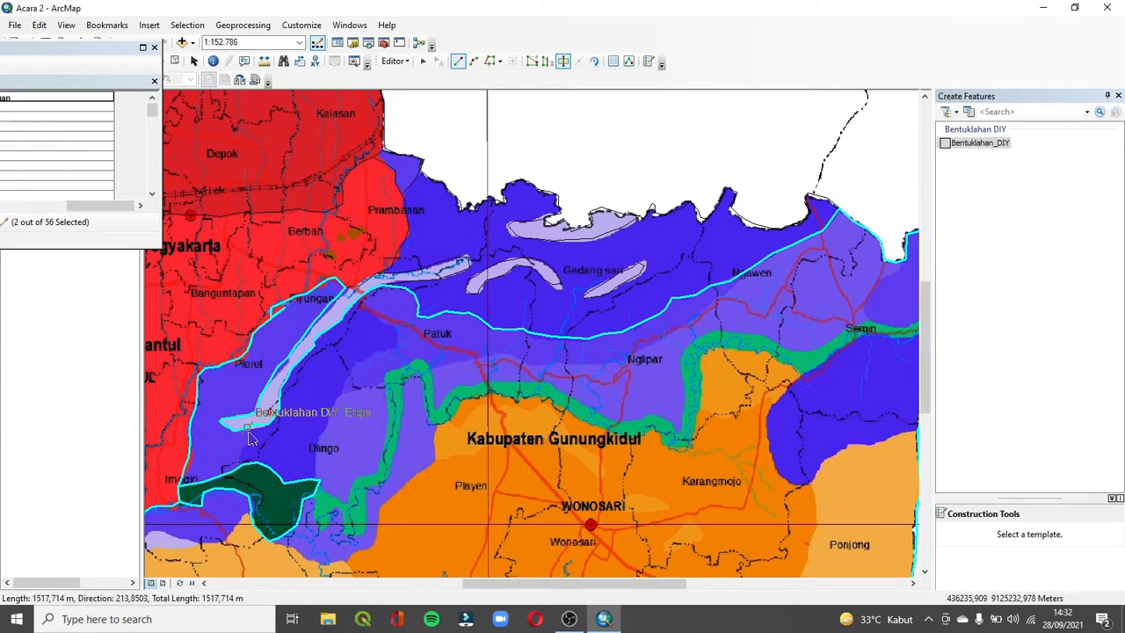
pyautogui.doubleClick(390, 349)
pyautogui.doubleClick(685, 322)
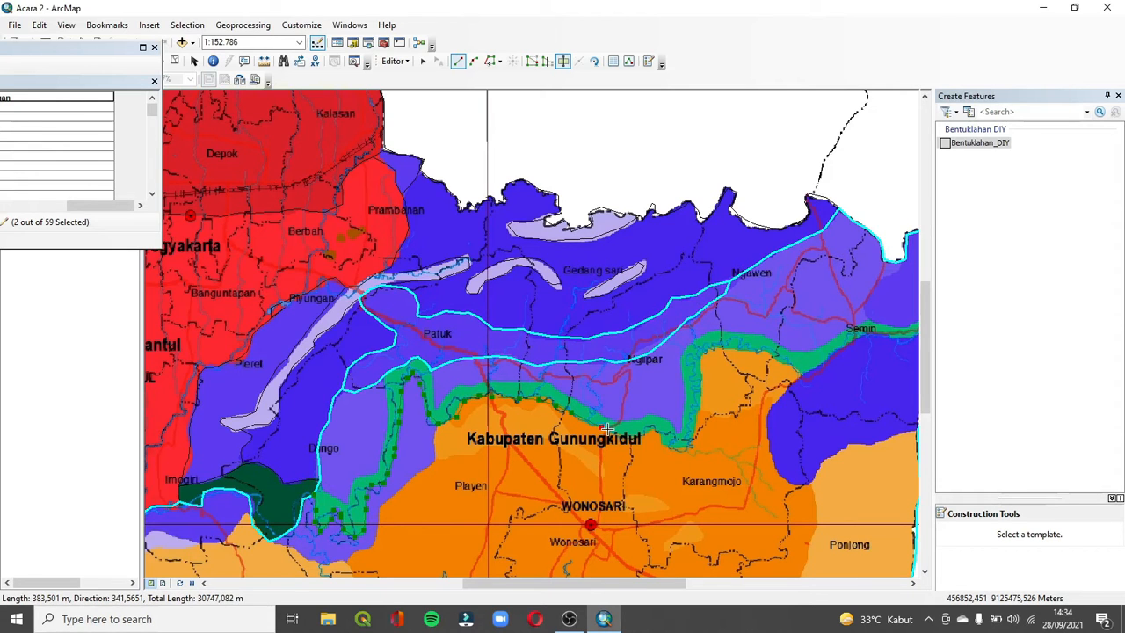
# Cut out the green valley band along both edges from Dlingo past Nglipar to the eastern border beyond Semin.
pyautogui.moveTo(88, 48); pyautogui.dragTo(80, 157)
pyautogui.click(45, 60)
pyautogui.moveTo(878, 402); pyautogui.dragTo(633, 391)
pyautogui.click(564, 61)
pyautogui.doubleClick(701, 305)
pyautogui.click(699, 300)
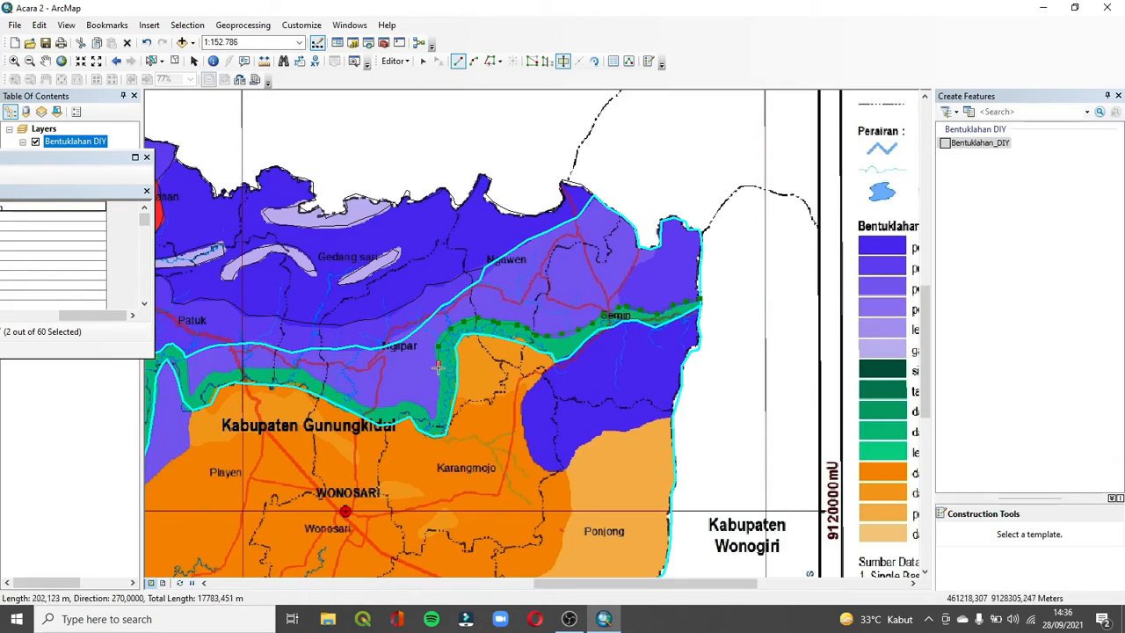
pyautogui.doubleClick(184, 355)
pyautogui.click(380, 491)
pyautogui.moveTo(615, 583)
pyautogui.mouseDown()
pyautogui.moveTo(536, 584)
pyautogui.moveTo(606, 584)
pyautogui.moveTo(561, 584)
pyautogui.mouseUp()
pyautogui.doubleClick(350, 476)
# Select the northern mountain polygon at Gedang Sari and cut it along the landform boundary near Ngawen.
pyautogui.click(422, 60)
pyautogui.click(685, 277)
pyautogui.click(564, 60)
pyautogui.doubleClick(743, 309)
# Select the remaining southern polygon and cut off the purple area between the green band, Imogiri and Playen.
pyautogui.click(423, 61)
pyautogui.click(492, 466)
pyautogui.click(564, 61)
pyautogui.doubleClick(315, 527)
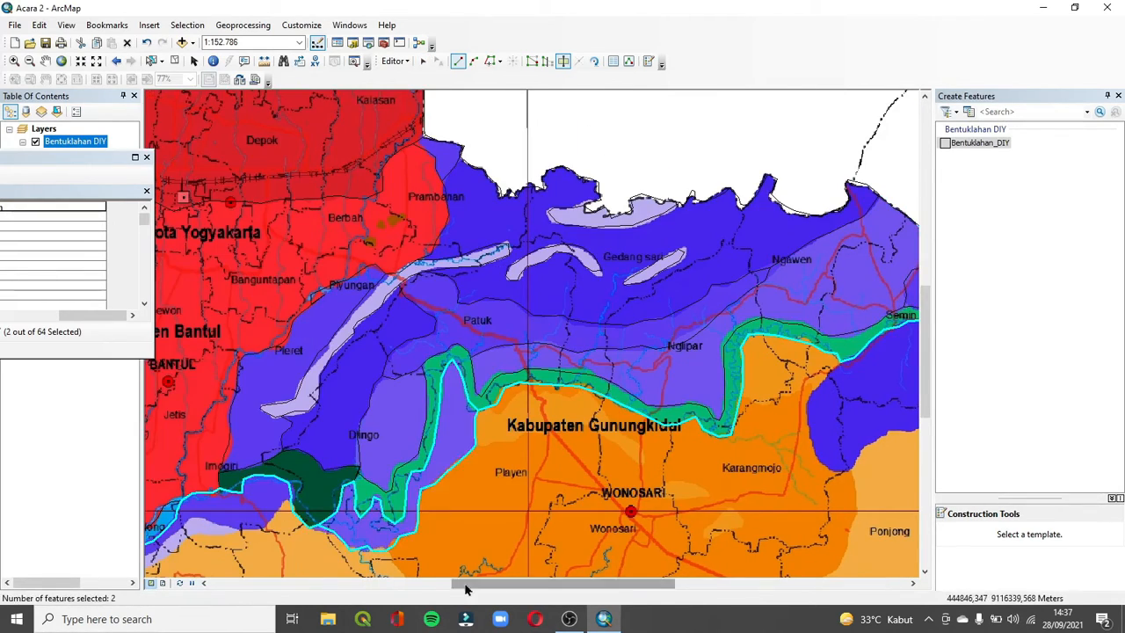
# Cut out the purple hills running from Imogiri past Pundong toward the coast.
pyautogui.moveTo(465, 585); pyautogui.dragTo(389, 585)
pyautogui.click(526, 407)
pyautogui.rightClick(651, 341)
pyautogui.click(690, 521)
pyautogui.click(548, 385)
pyautogui.rightClick(432, 401)
pyautogui.click(472, 359)
pyautogui.click(549, 385)
pyautogui.click(536, 396)
pyautogui.doubleClick(381, 493)
# Cut out the pale strip along the southern side of the Pundong hills.
pyautogui.click(423, 61)
pyautogui.click(564, 60)
pyautogui.doubleClick(498, 411)
# Label the pale strip by Pundong Gawir and the adjoining purple hills Perbukitan Struktural Terisolasi in Keterangan.
pyautogui.click(423, 61)
pyautogui.click(459, 414)
pyautogui.moveTo(70, 158); pyautogui.dragTo(311, 101)
pyautogui.moveTo(385, 164); pyautogui.dragTo(384, 246)
pyautogui.click(391, 494)
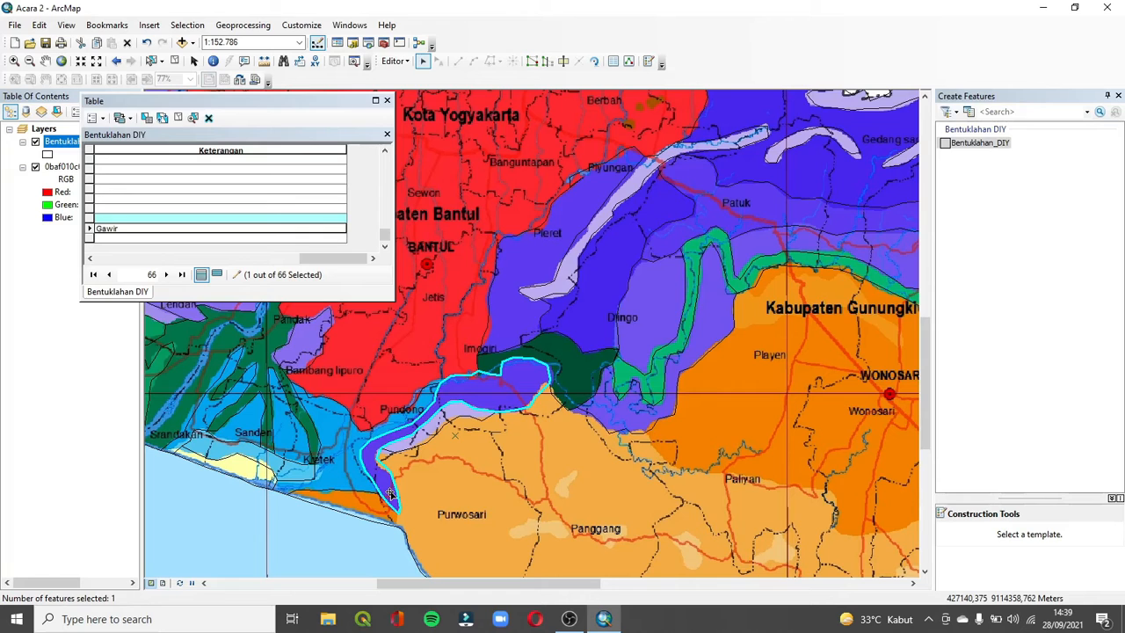
pyautogui.click(225, 218)
pyautogui.write('Perbukitan Struktural Terisolasi')
# Select the dark green polygon at Imogiri and label it Lembah Terjal in Keterangan.
pyautogui.click(569, 361)
pyautogui.moveTo(385, 233); pyautogui.dragTo(386, 223)
pyautogui.click(304, 219)
pyautogui.write('Lembah Terjal')
# Check the green polygons near Dlingo and Pandak and enter Tanggul Alam in two Keterangan rows.
pyautogui.click(699, 264)
pyautogui.click(263, 341)
pyautogui.click(196, 237)
pyautogui.write('Tanggul Alam')
pyautogui.click(188, 219)
pyautogui.write('Tanggul Alam')
# Compare the light purple polygons at Dlingo and Bambang Lipuro and enter Lereng Kaki Bukit in Keterangan.
pyautogui.click(572, 377)
pyautogui.click(655, 299)
pyautogui.click(303, 341)
pyautogui.click(202, 198)
pyautogui.write('Lereng Kaki Bukit')
# Select the green valley band at Dlingo and label it Dataran Banjir in Keterangan.
pyautogui.click(684, 360)
pyautogui.click(680, 355)
pyautogui.click(276, 171)
pyautogui.write('Dataran Banjir')
# Label the purple polygon at Pleret Perbukitan Struktural Terisolasi and the long pale strip beside it Gawir in Keterangan.
pyautogui.click(694, 220)
pyautogui.click(562, 321)
pyautogui.click(520, 411)
pyautogui.moveTo(385, 235); pyautogui.dragTo(385, 229)
pyautogui.click(523, 273)
pyautogui.click(327, 183)
pyautogui.click(569, 281)
pyautogui.click(220, 160)
pyautogui.write('Gawir')
# Select the dark blue polygon between Piyungan and Dlingo and enter Pegunungan as its Keterangan.
pyautogui.click(606, 263)
pyautogui.moveTo(577, 584); pyautogui.dragTo(681, 585)
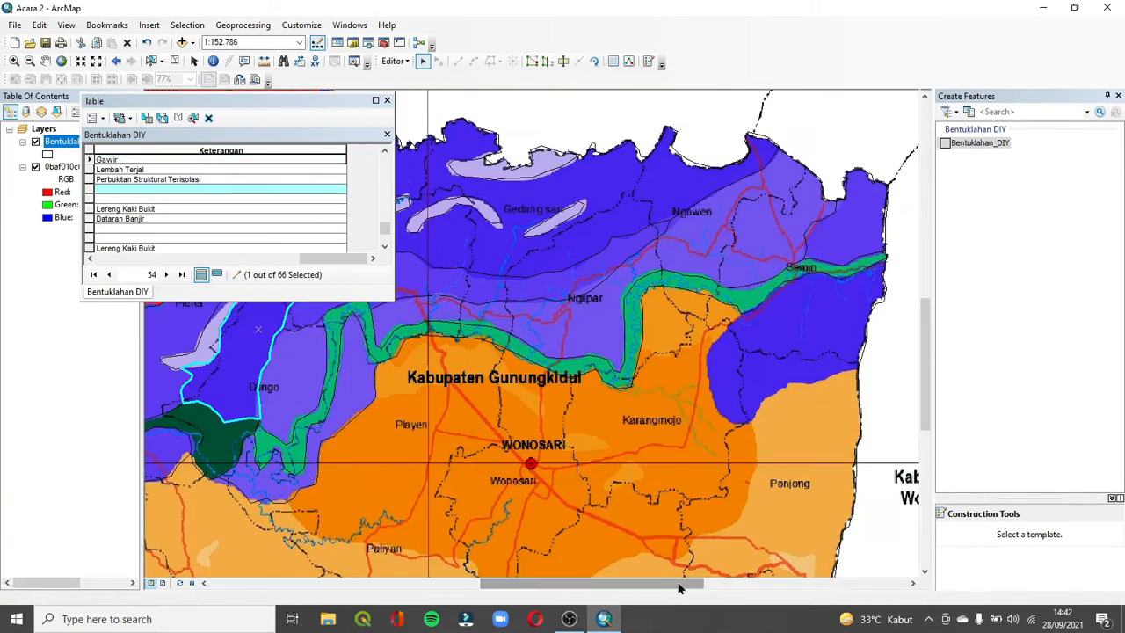
pyautogui.moveTo(926, 391); pyautogui.dragTo(928, 374)
pyautogui.click(241, 191)
pyautogui.write('Pegunungan')
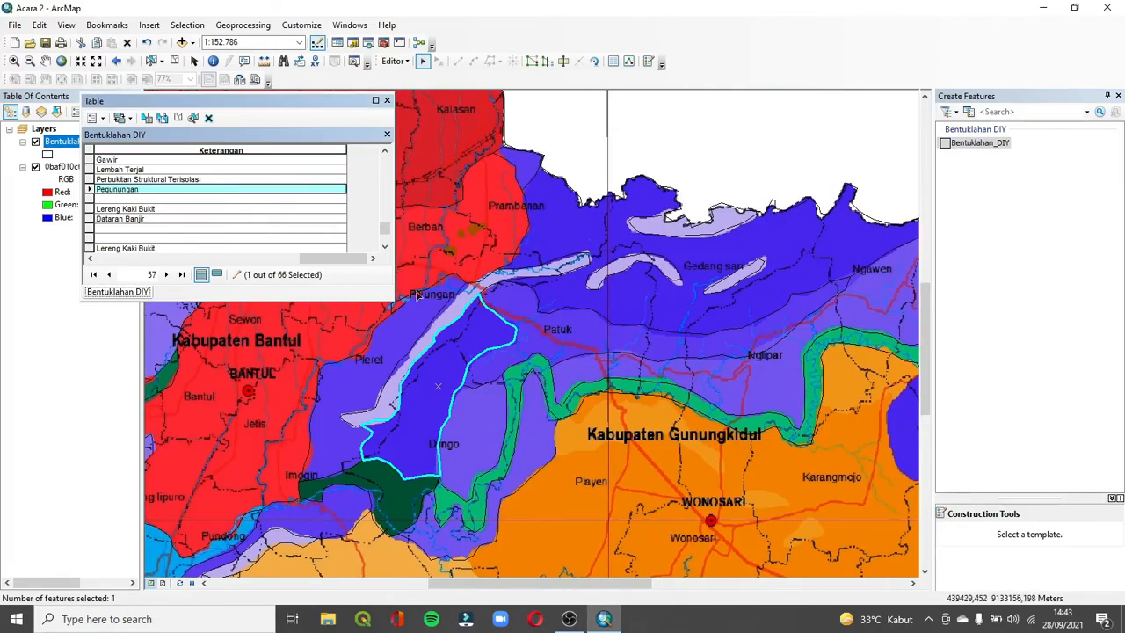
# Shorten the Perbukitan Struktural Terisolasi entry directly above the selected Pegunungan row to Perbukitan Struktural.
pyautogui.click(46, 60)
pyautogui.moveTo(681, 414); pyautogui.dragTo(425, 405)
pyautogui.moveTo(597, 554); pyautogui.dragTo(747, 528)
pyautogui.click(298, 180)
pyautogui.press('BackSpace')
pyautogui.press('BackSpace')
pyautogui.press('BackSpace')
pyautogui.press('BackSpace')
pyautogui.press('BackSpace')
pyautogui.press('BackSpace')
pyautogui.press('BackSpace')
pyautogui.press('BackSpace')
pyautogui.press('BackSpace')
pyautogui.press('BackSpace')
pyautogui.press('BackSpace')
pyautogui.click(302, 192)
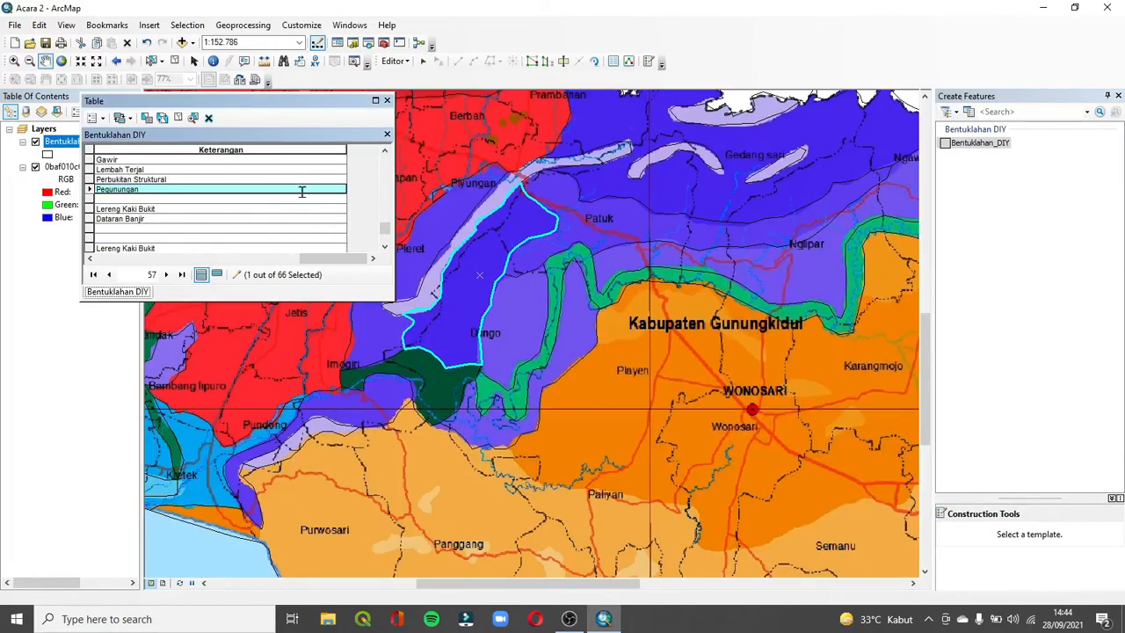
# Complete the Pegunungan Struktural entry for the selected polygon and label the purple polygon near Pundong Perbukitan Struktural in Keterangan.
pyautogui.write('Struktural')
pyautogui.moveTo(236, 346); pyautogui.dragTo(384, 340)
pyautogui.click(423, 60)
pyautogui.click(478, 395)
pyautogui.click(317, 217)
pyautogui.write('Perbukitan Struktural')
# Select polygons across the map one by one to find which Keterangan entries are still blank.
pyautogui.moveTo(597, 584)
pyautogui.mouseDown()
pyautogui.moveTo(746, 585)
pyautogui.moveTo(451, 588)
pyautogui.moveTo(566, 584)
pyautogui.moveTo(510, 585)
pyautogui.mouseUp()
pyautogui.click(695, 198)
pyautogui.click(570, 308)
pyautogui.click(545, 274)
pyautogui.click(255, 450)
pyautogui.moveTo(384, 234)
pyautogui.mouseDown()
pyautogui.moveTo(382, 207)
pyautogui.moveTo(384, 233)
pyautogui.mouseUp()
pyautogui.click(581, 308)
pyautogui.click(694, 242)
pyautogui.click(299, 238)
pyautogui.moveTo(494, 584); pyautogui.dragTo(560, 591)
pyautogui.click(386, 362)
# Enter Gawir as the Keterangan of two pale strip polygons.
pyautogui.click(565, 115)
pyautogui.moveTo(384, 233); pyautogui.dragTo(384, 221)
pyautogui.click(311, 171)
pyautogui.write('Gawir')
pyautogui.click(301, 180)
pyautogui.write('Gawir')
# Select the next unlabelled polygon and enter Perbukitan Monoklinal as its Keterangan.
pyautogui.moveTo(927, 355); pyautogui.dragTo(927, 325)
pyautogui.click(607, 302)
pyautogui.click(301, 179)
pyautogui.write('Perbukitan Monoklinal')
# Label the next two unlabelled polygons Pegunungan Struktural and Perbukitan Struktural in Keterangan.
pyautogui.click(475, 236)
pyautogui.moveTo(698, 583)
pyautogui.mouseDown()
pyautogui.moveTo(744, 587)
pyautogui.moveTo(588, 585)
pyautogui.mouseUp()
pyautogui.write('Pegunungan Struktural')
pyautogui.click(497, 167)
pyautogui.click(276, 170)
pyautogui.write('Perbukitan Struktural')
# Select the large unlabelled southern polygon from its table record and move the attribute table clear of the map.
pyautogui.moveTo(384, 222); pyautogui.dragTo(384, 239)
pyautogui.click(89, 208)
pyautogui.moveTo(219, 101); pyautogui.dragTo(66, 15)
pyautogui.click(36, 167)
pyautogui.scroll(-1, 532, 396)
pyautogui.click(35, 167)
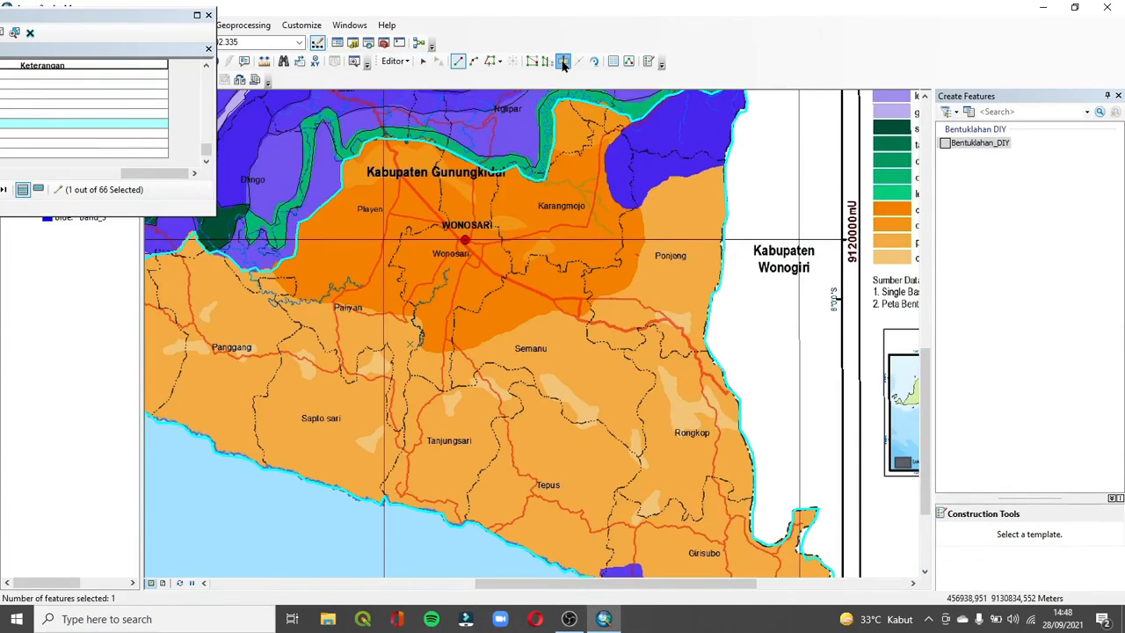
# Cut the dark blue area north of Ponjong off the selected southern polygon, following its lower edge.
pyautogui.click(616, 201)
pyautogui.click(623, 208)
pyautogui.click(673, 180)
pyautogui.doubleClick(732, 167)
# Cut the dark orange plateau around Wonosari from the lighter karst hills, following their boundary from Ponjong to Paliyan.
pyautogui.click(642, 206)
pyautogui.click(642, 221)
pyautogui.click(645, 232)
pyautogui.click(645, 243)
pyautogui.doubleClick(276, 268)
# Cut the small purple coastal patch southwest of Girisubo out of the karst hills polygon.
pyautogui.moveTo(926, 422); pyautogui.dragTo(926, 471)
pyautogui.click(652, 455)
pyautogui.doubleClick(602, 433)
# Cut the three small pale patches around Panggang out of the karst hills polygon.
pyautogui.moveTo(684, 586); pyautogui.dragTo(592, 595)
pyautogui.doubleClick(330, 201)
pyautogui.click(468, 217)
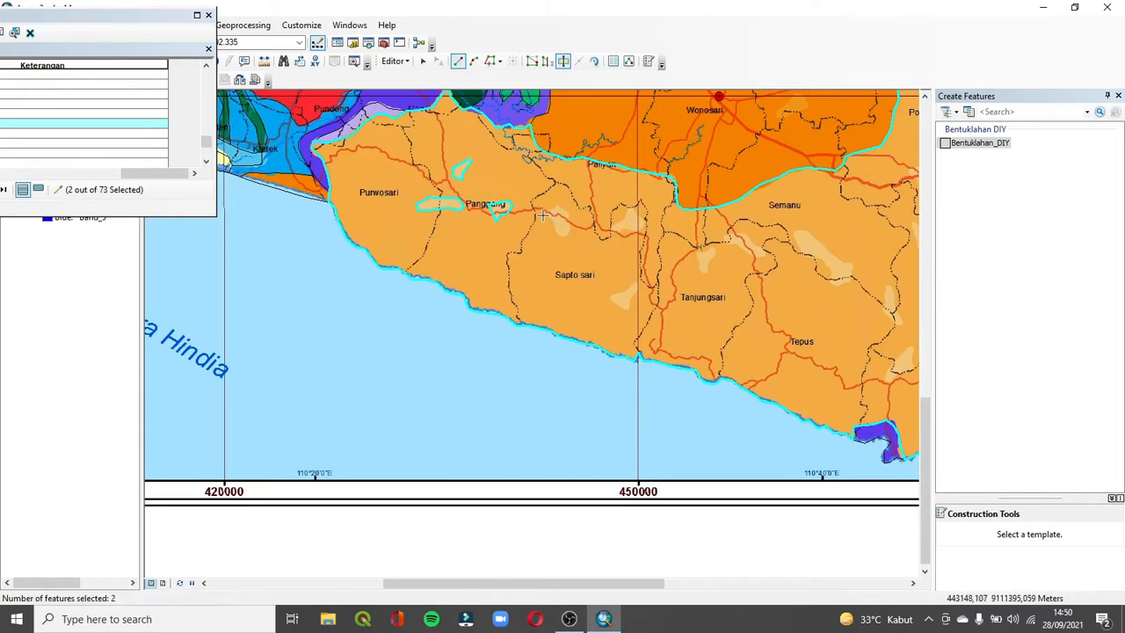
# Cut the pale patches around Sapto sari, Paliyan and Tanjungsari out of the karst hills polygon.
pyautogui.click(630, 209)
pyautogui.click(645, 218)
pyautogui.click(643, 232)
pyautogui.doubleClick(615, 233)
pyautogui.click(630, 317)
pyautogui.click(630, 307)
pyautogui.click(632, 293)
pyautogui.click(638, 288)
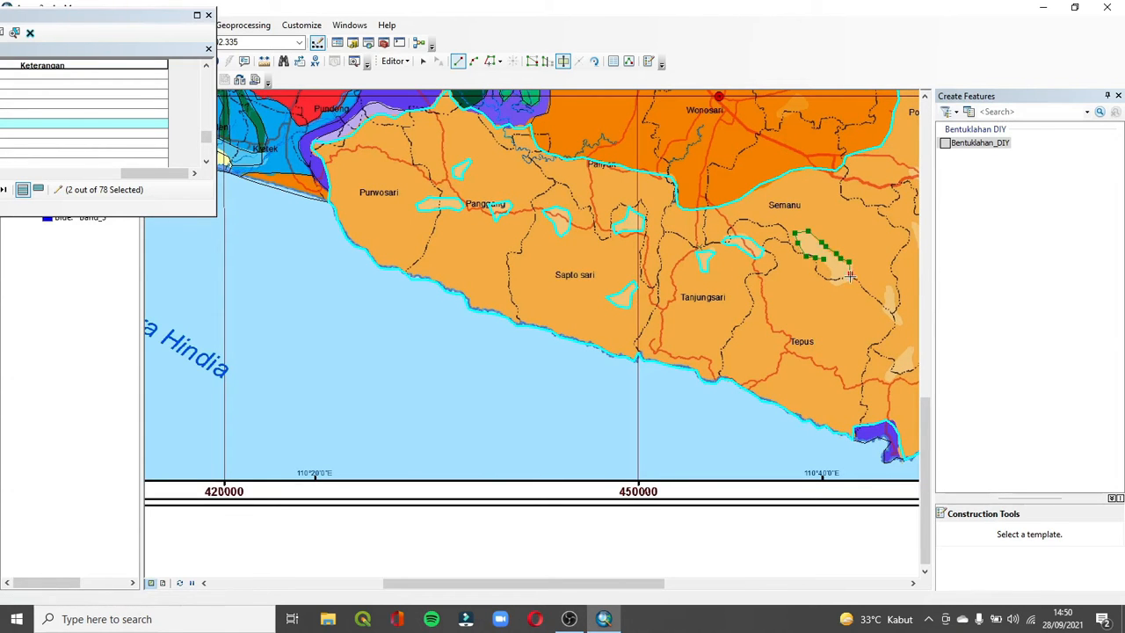
# Cut the remaining pale patches around Tepus, Rongkop and Ponjong out of the karst hills polygon.
pyautogui.doubleClick(893, 333)
pyautogui.doubleClick(909, 350)
pyautogui.moveTo(635, 587); pyautogui.dragTo(705, 589)
pyautogui.click(718, 223)
pyautogui.doubleClick(718, 225)
pyautogui.click(716, 169)
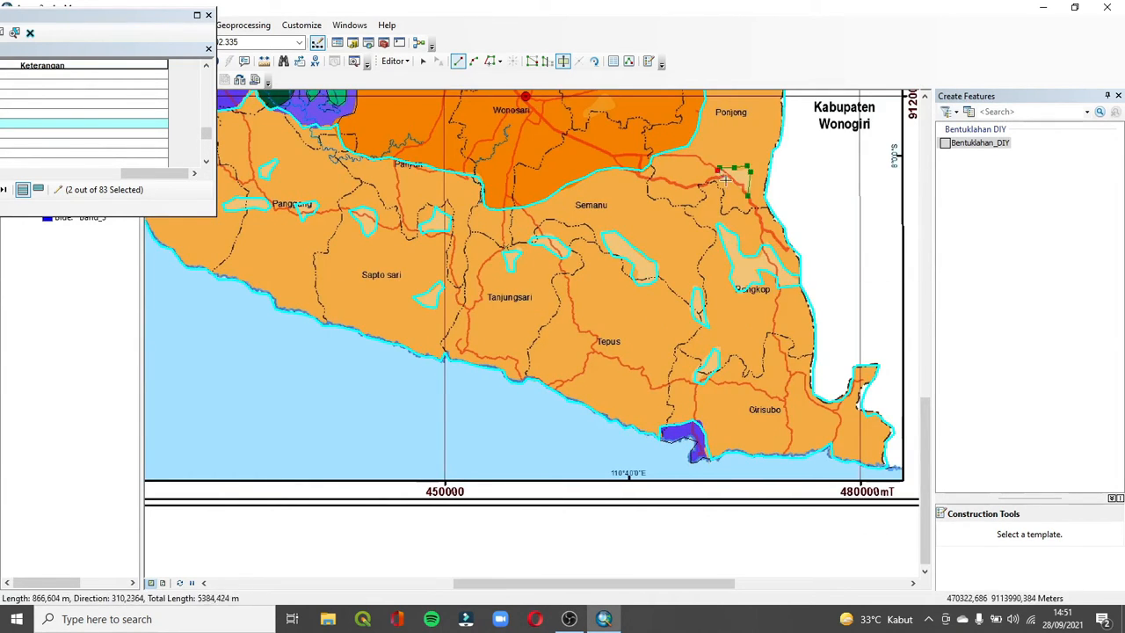
pyautogui.doubleClick(719, 172)
# Select the dark orange Wonosari plateau polygon and cut off its northern section above Karangmojo.
pyautogui.moveTo(926, 475); pyautogui.dragTo(926, 399)
pyautogui.click(423, 61)
pyautogui.click(637, 255)
pyautogui.click(563, 62)
pyautogui.click(673, 230)
pyautogui.rightClick(614, 240)
pyautogui.doubleClick(611, 238)
# Cut the narrow strips and small patches around Playen and Wonosari out of the plateau, and bring the attribute table back.
pyautogui.doubleClick(607, 322)
pyautogui.doubleClick(525, 262)
pyautogui.click(670, 339)
pyautogui.doubleClick(443, 222)
pyautogui.moveTo(156, 18); pyautogui.dragTo(306, 102)
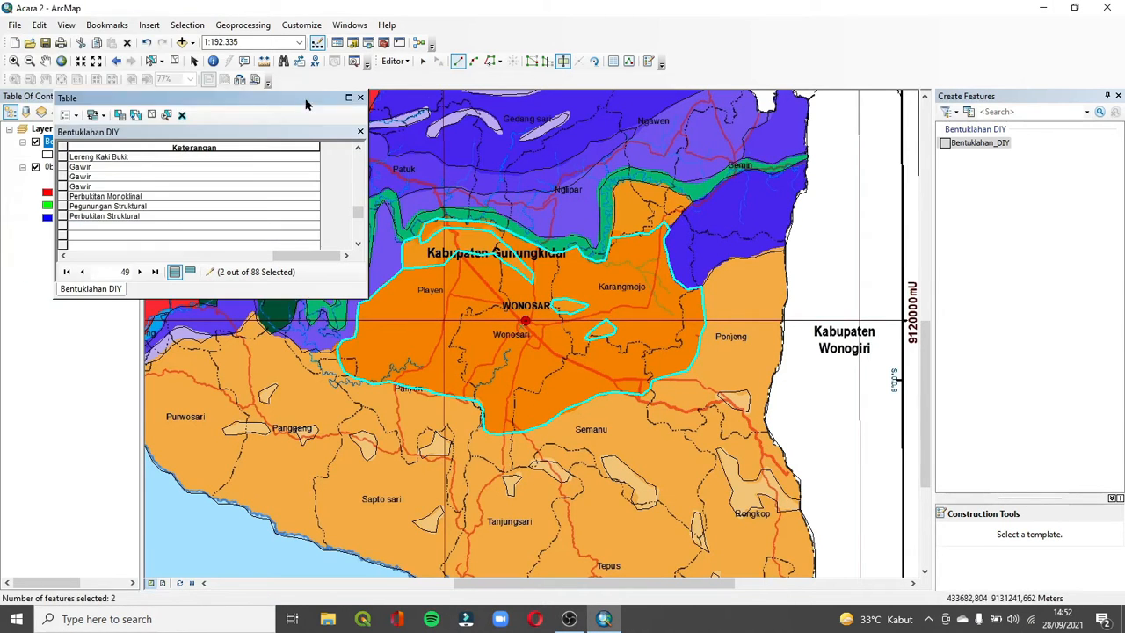
# Select the dark blue polygon northeast of Karangmojo and enter Perbukitan Monoklinal as its Keterangan.
pyautogui.click(423, 61)
pyautogui.click(734, 220)
pyautogui.moveTo(650, 584); pyautogui.dragTo(707, 584)
pyautogui.click(193, 225)
pyautogui.write('Perbukitan Monoklinal')
# Enter Dataran Tinggi Karst as the Keterangan of the northern Karangmojo section and the main Wonosari plateau polygon.
pyautogui.click(506, 249)
pyautogui.write('rst')
pyautogui.click(251, 216)
pyautogui.write('Dataran Tinggi Karst')
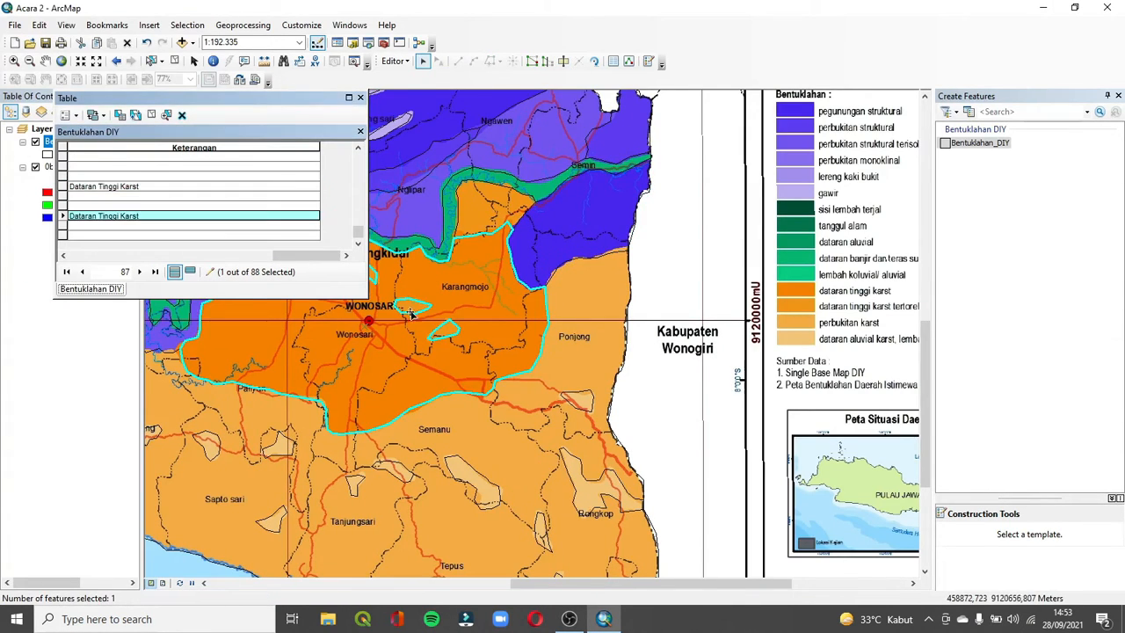
# Label the three small patches cut from the Wonosari plateau Dataran Tinggi Karst Tertoreh in Keterangan.
pyautogui.click(302, 205)
pyautogui.write('Dataran Tingg Karst Tertoreh')
pyautogui.click(535, 331)
pyautogui.click(229, 197)
pyautogui.write('Dataran Tinggi Karst Tertoreh')
pyautogui.click(506, 307)
pyautogui.click(199, 225)
pyautogui.write('Dataran Tingi Karst Tertoreh')
# Select the large light orange southern polygon and enter Perbukitan Karst as its Keterangan.
pyautogui.click(580, 431)
pyautogui.moveTo(581, 584); pyautogui.dragTo(633, 589)
pyautogui.click(296, 176)
pyautogui.write('Perbukitan Karst')
# Enter Perbukitan Struktural Terisolasi as the Keterangan of the remaining unlabelled purple polygon.
pyautogui.click(422, 481)
pyautogui.moveTo(928, 365)
pyautogui.mouseDown()
pyautogui.moveTo(929, 397)
pyautogui.moveTo(928, 334)
pyautogui.mouseUp()
pyautogui.click(572, 215)
pyautogui.click(203, 207)
pyautogui.write('Perbukitan Struktural Terisolasi')
# Select the pale patch at Ponjong and enter Dataran Aluvial Karst as its Keterangan.
pyautogui.click(526, 493)
pyautogui.click(176, 167)
pyautogui.write('Dataran Aluvial Karst')
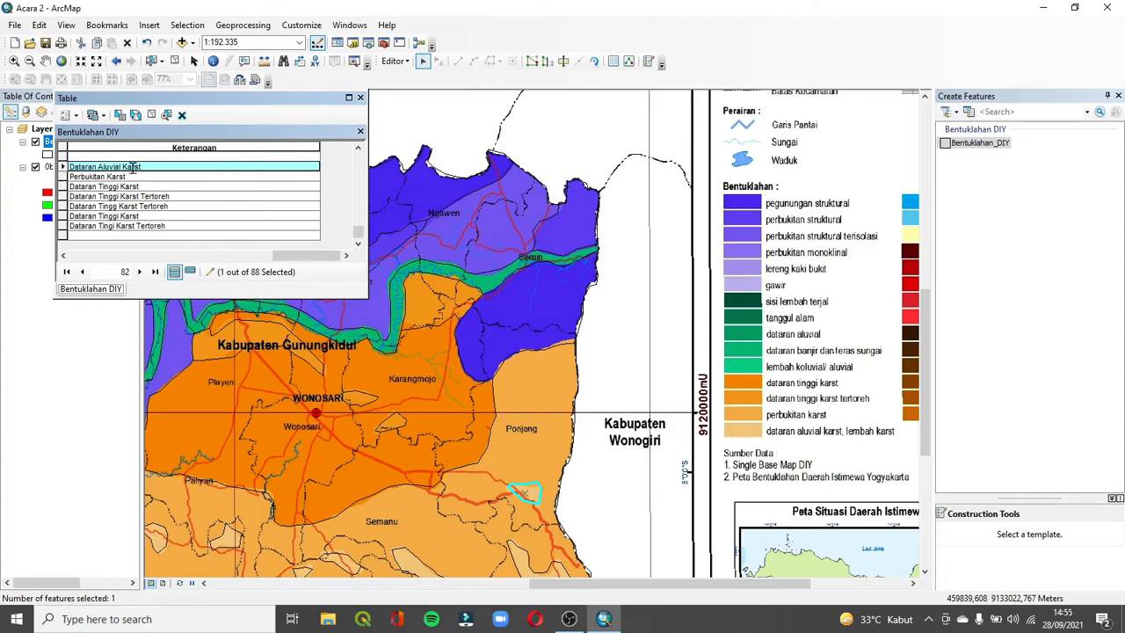
# Enter Dataran Aluvial Karst in Keterangan for the pale patch south of Paliyan and one more blank patch record.
pyautogui.click(221, 535)
pyautogui.moveTo(357, 233); pyautogui.dragTo(358, 225)
pyautogui.click(176, 217)
pyautogui.write('Dataran Aluvial Karst')
pyautogui.click(176, 236)
pyautogui.write('Dataran Aluvial Karst')
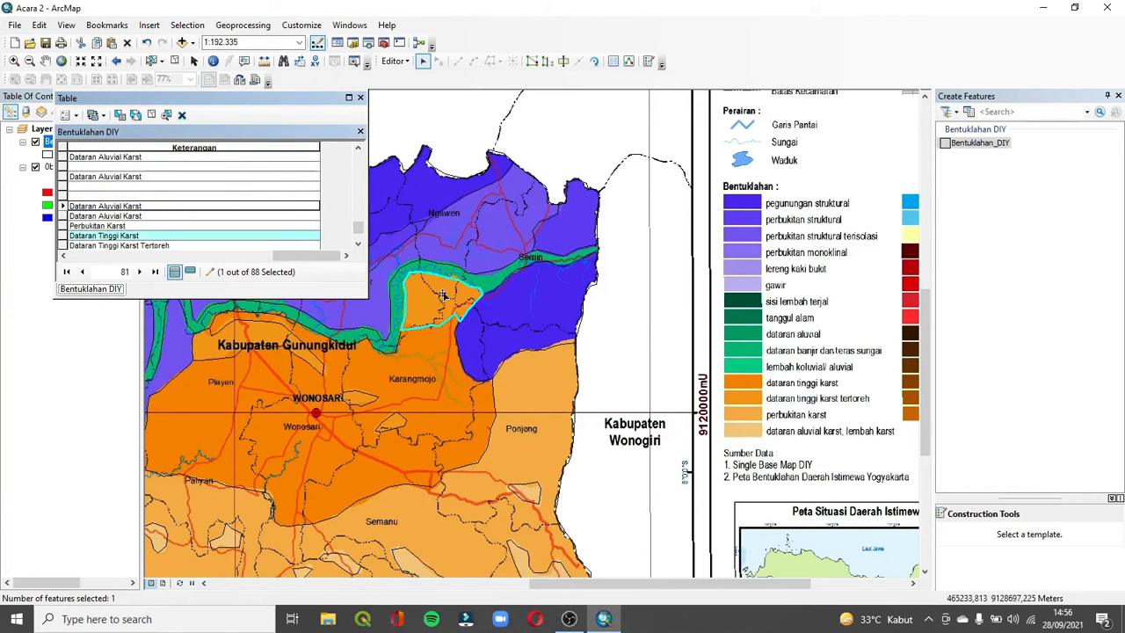
# Check further pale patches in the southern karst hills and enter Dataran Aluvial Karst in another blank Keterangan record.
pyautogui.moveTo(926, 371); pyautogui.dragTo(926, 428)
pyautogui.click(502, 502)
pyautogui.click(223, 440)
pyautogui.click(312, 217)
pyautogui.write('Dataran Aluvial Karst')
# Paste Dataran Aluvial Karst into the three remaining blank Keterangan records of the pale karst patches.
pyautogui.moveTo(670, 584); pyautogui.dragTo(529, 584)
pyautogui.click(484, 355)
pyautogui.click(230, 187)
pyautogui.hotkey('ctrl', 'v')
pyautogui.click(230, 176)
pyautogui.hotkey('ctrl', 'v')
pyautogui.click(230, 167)
pyautogui.hotkey('ctrl', 'v')
# Select the orange coastal strip west of Purwosari and enter Dataran Tinggi Karst as its Keterangan.
pyautogui.click(268, 331)
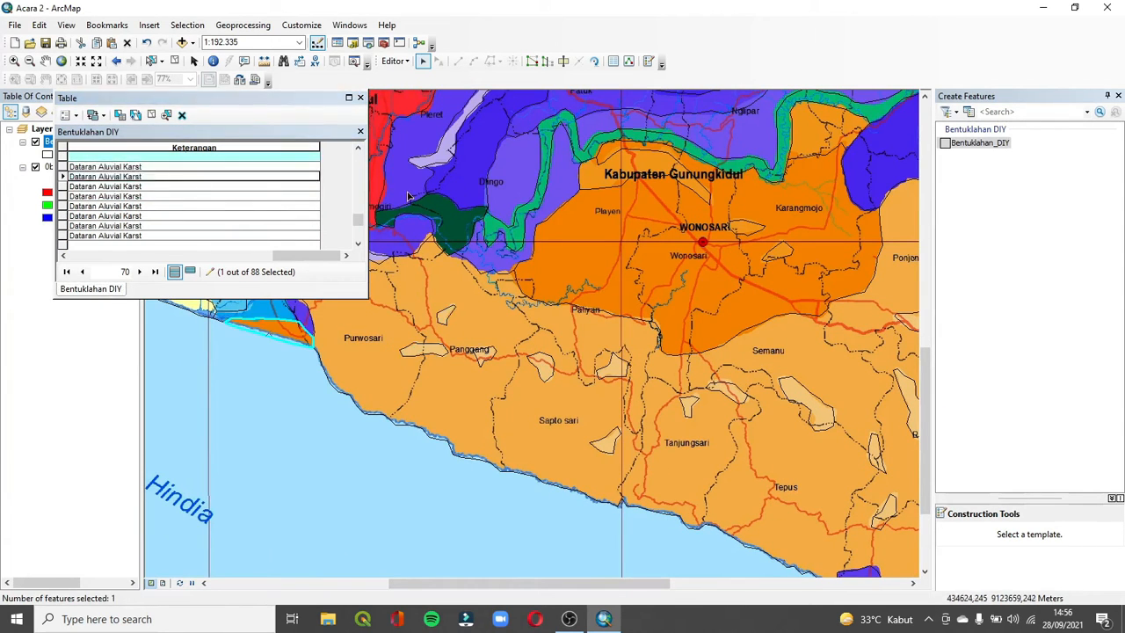
pyautogui.click(280, 186)
pyautogui.write('Dataran Tinggi Karst')
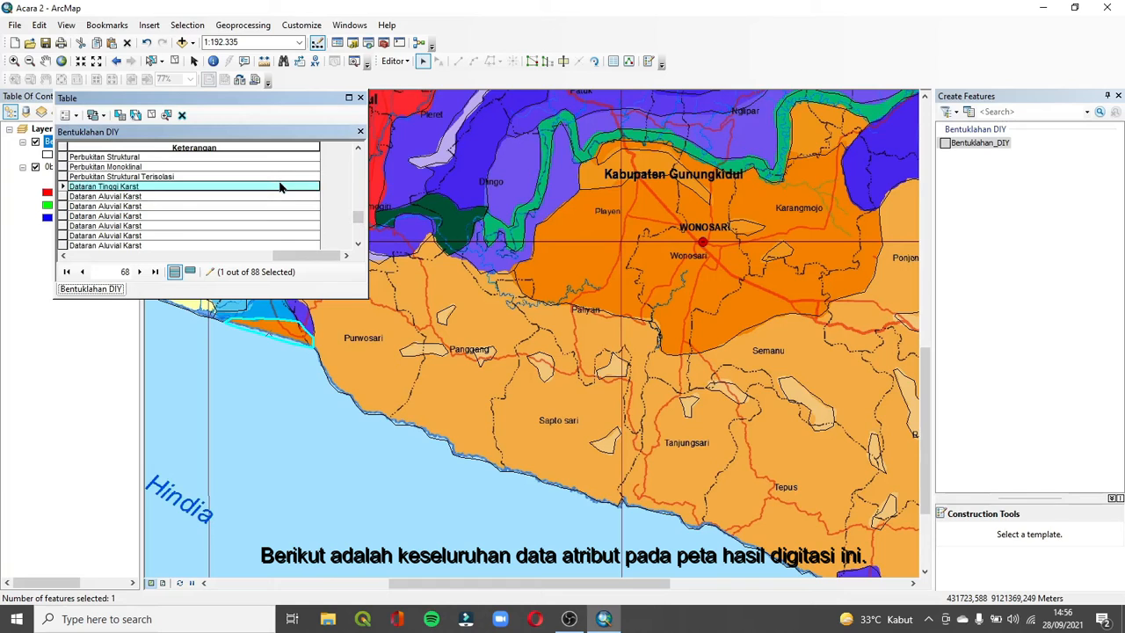
# Copy Pegunungan Denudasional Breksi into the two blank Keterangan records near the table's beginning and save the map document.
pyautogui.moveTo(358, 221); pyautogui.dragTo(358, 231)
pyautogui.click(204, 160)
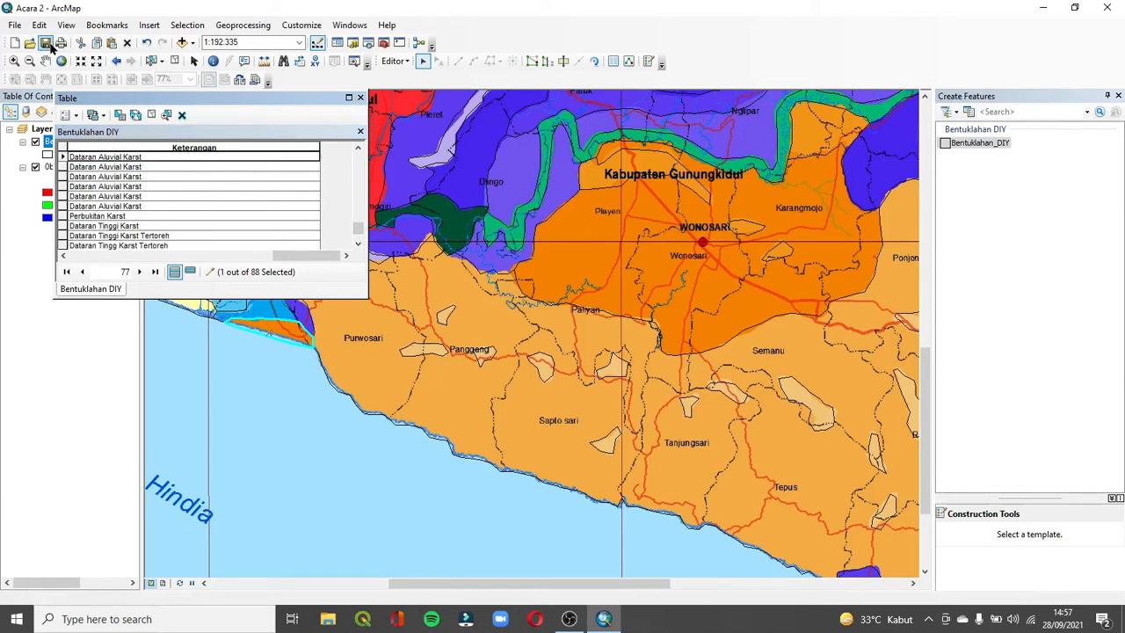
pyautogui.moveTo(356, 223); pyautogui.dragTo(357, 156)
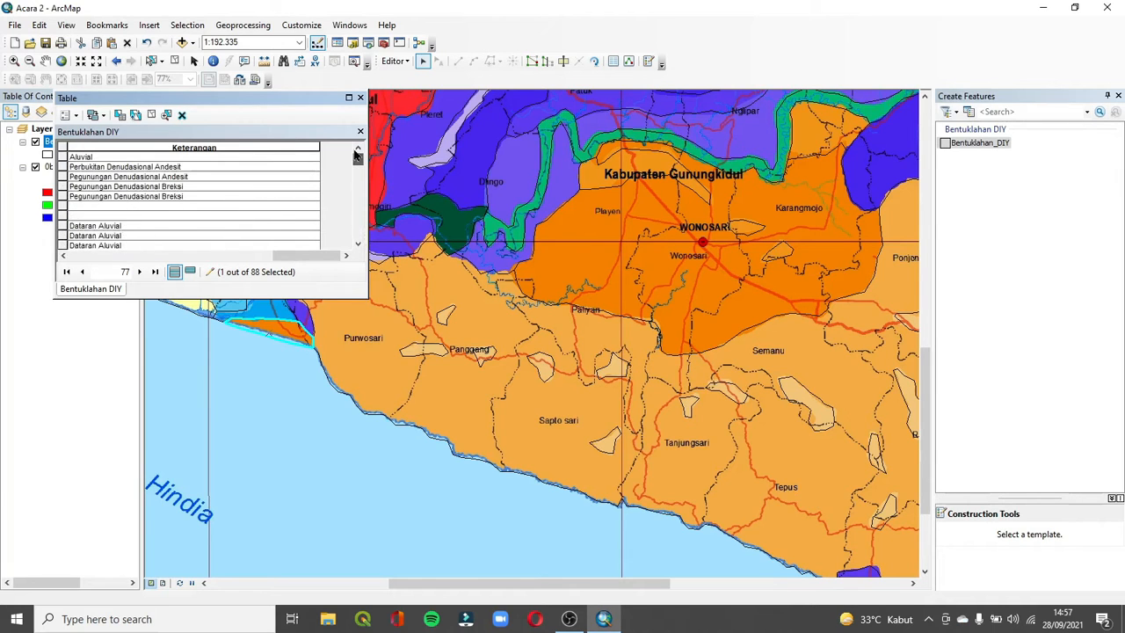
pyautogui.click(164, 196)
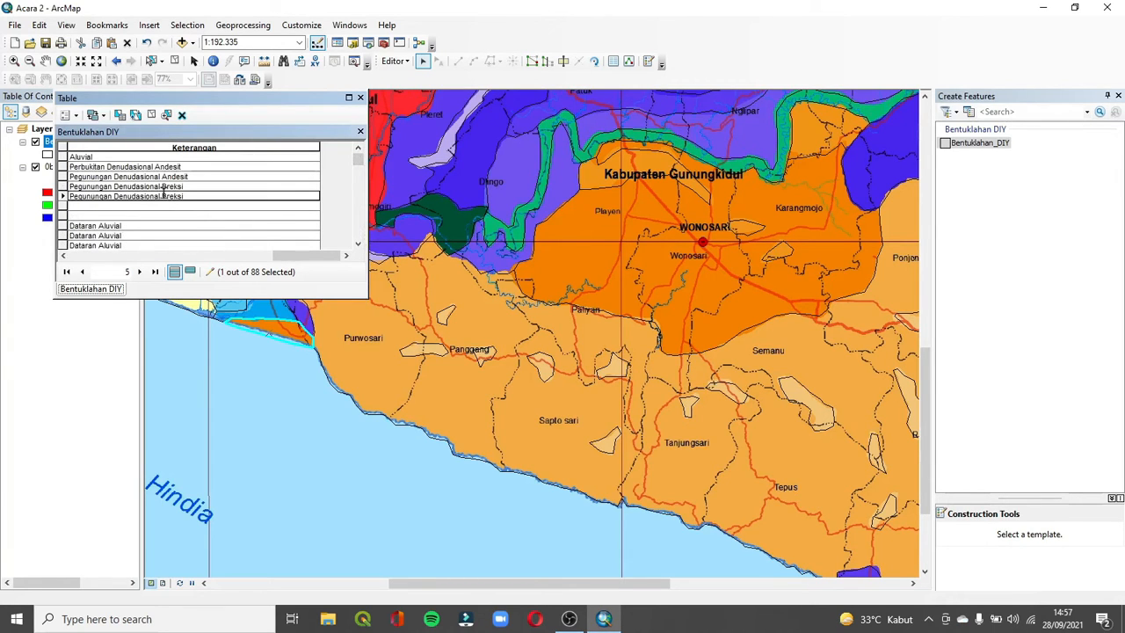
pyautogui.click(188, 195)
pyautogui.hotkey('ctrl', 'c')
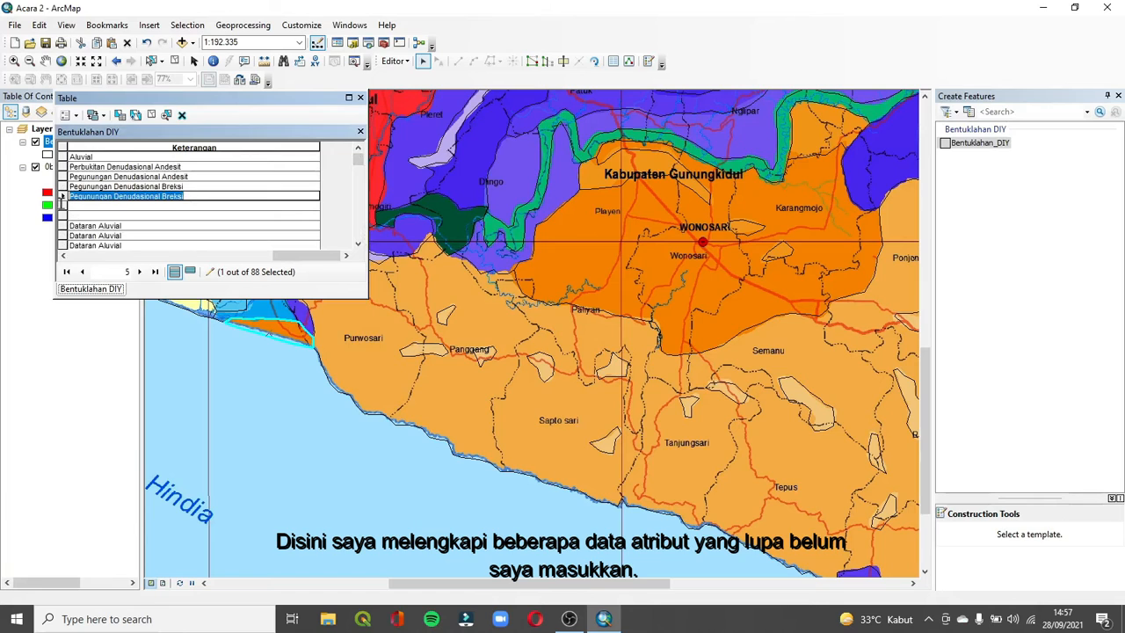
pyautogui.click(76, 206)
pyautogui.hotkey('ctrl', 'v')
pyautogui.click(86, 216)
pyautogui.hotkey('ctrl', 'v')
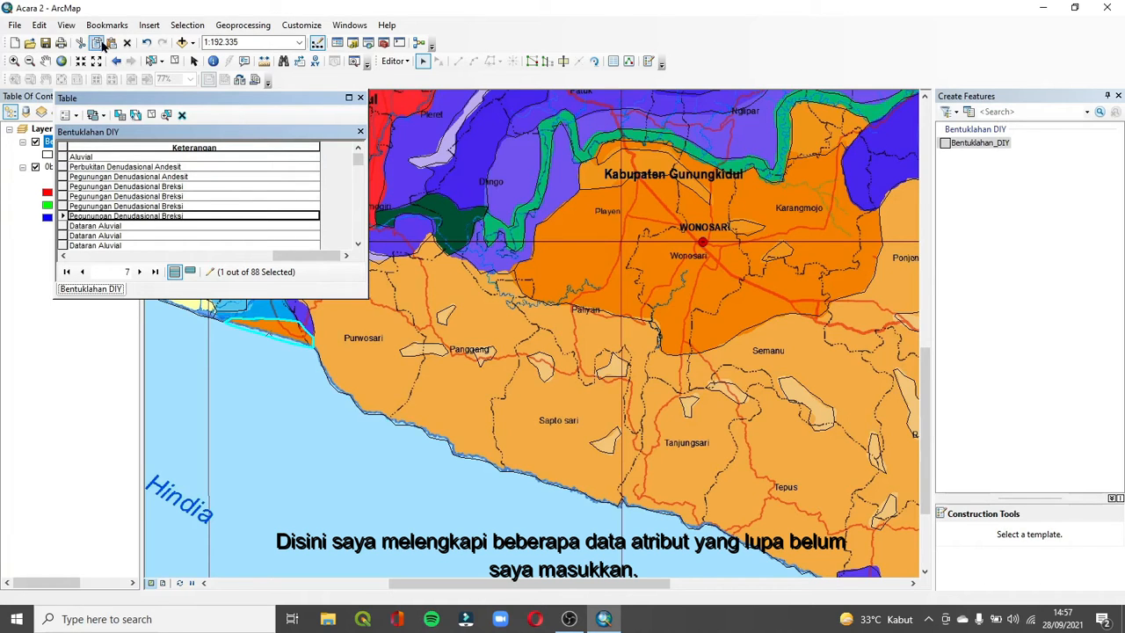
pyautogui.click(46, 42)
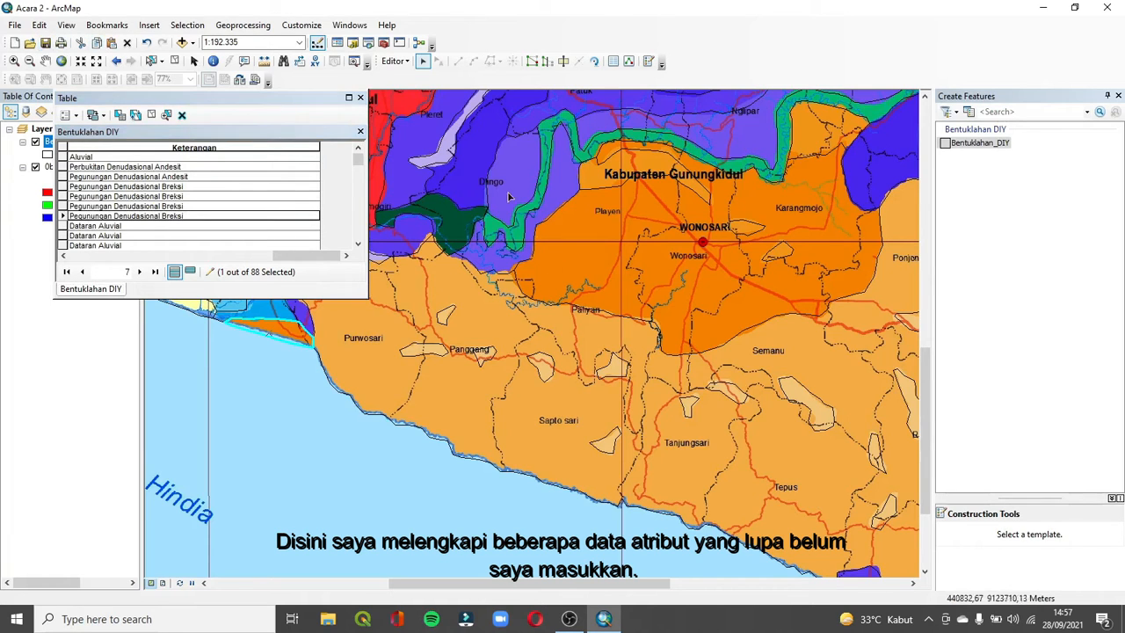
# Display the full extent with the scanned base map hidden and the selection cleared to inspect the digitized polygons.
pyautogui.click(61, 62)
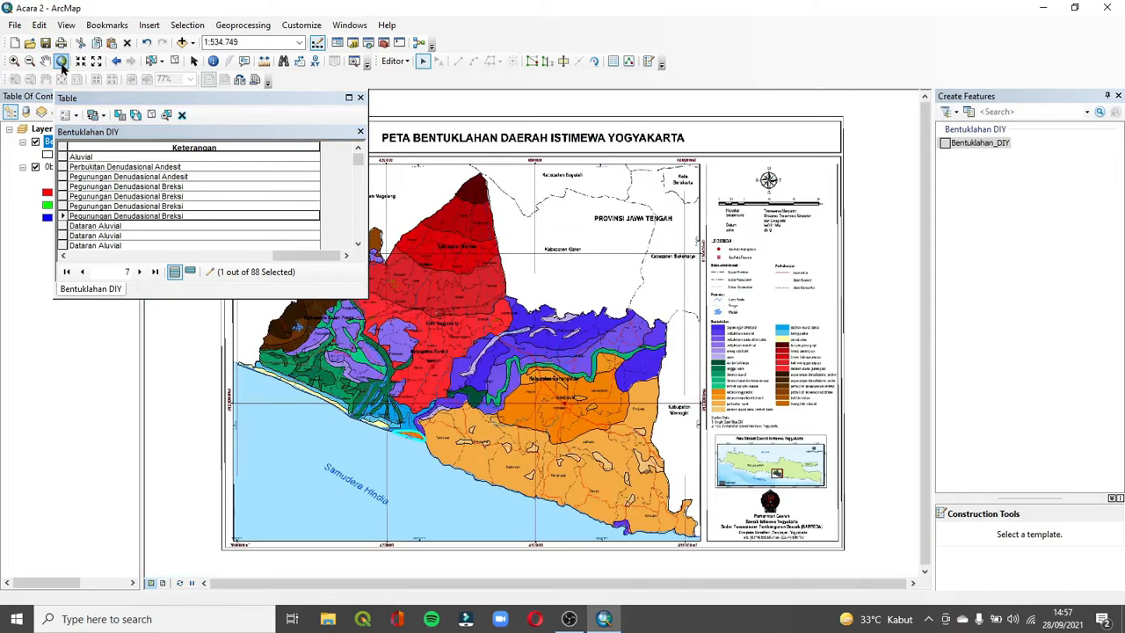
pyautogui.moveTo(214, 100); pyautogui.dragTo(968, 79)
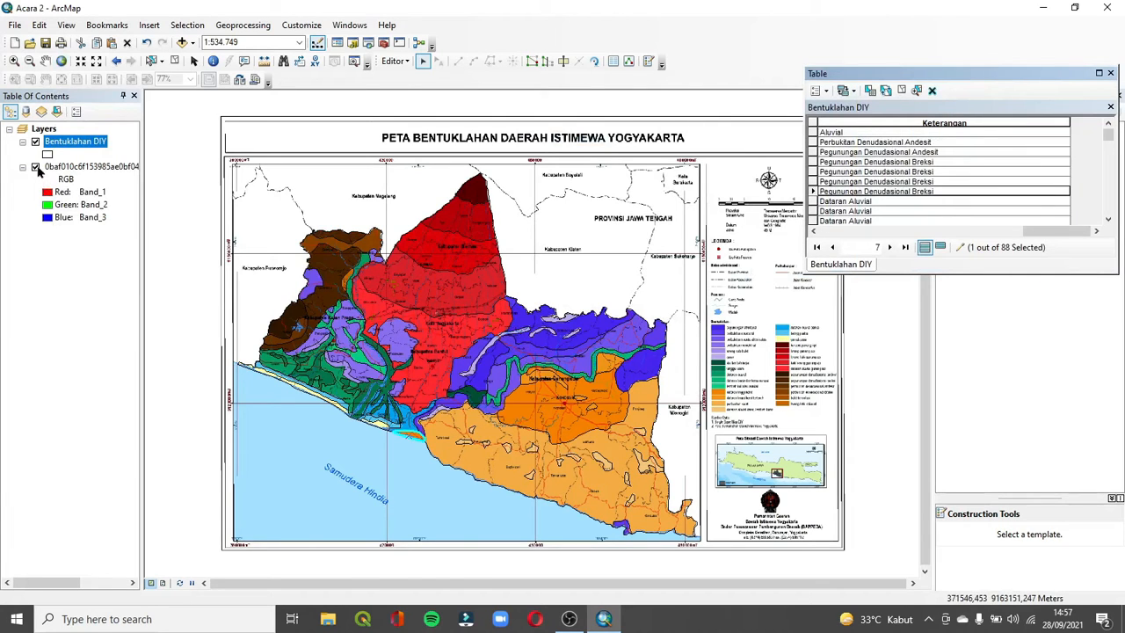
pyautogui.click(35, 167)
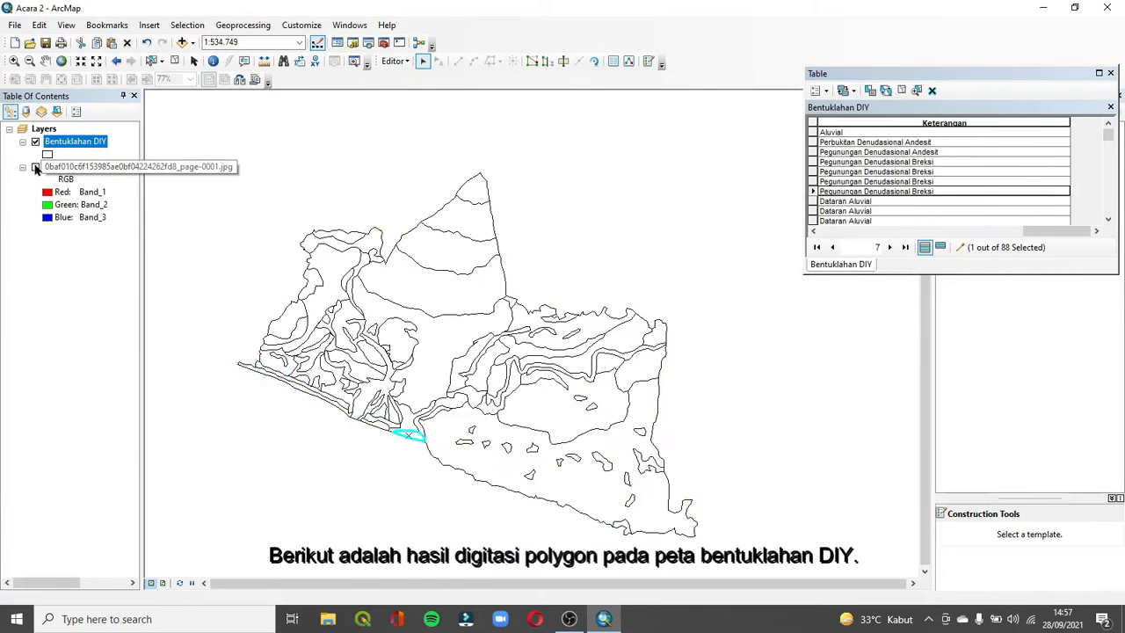
pyautogui.click(384, 463)
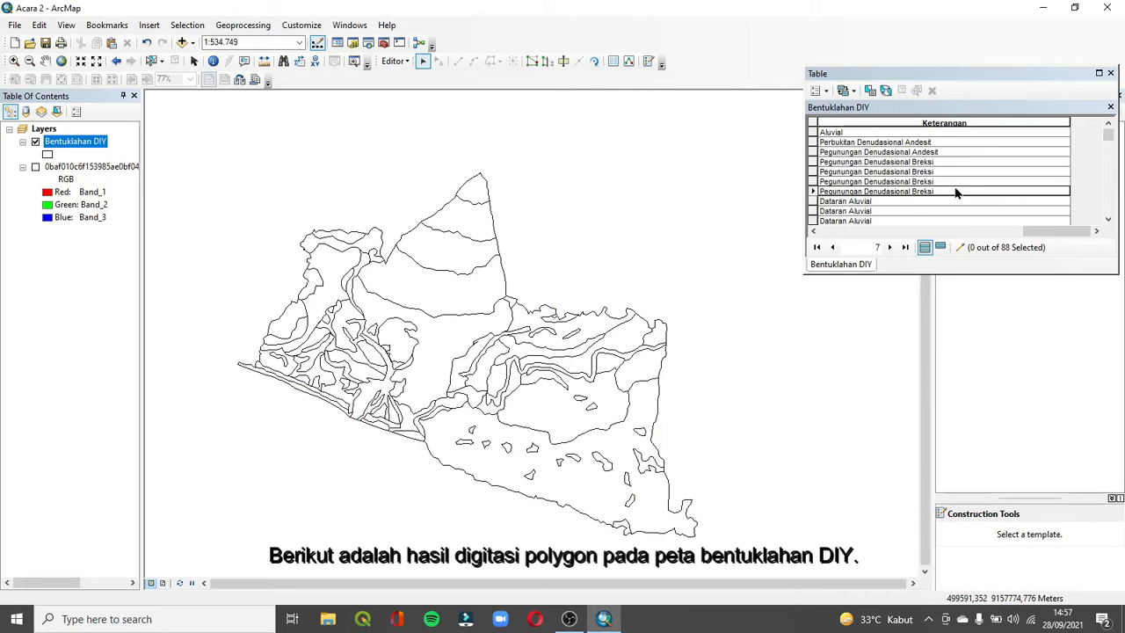
# Review the records and fields of the Bentuklahan DIY attribute table.
pyautogui.moveTo(1109, 134); pyautogui.dragTo(1109, 176)
pyautogui.moveTo(1074, 233); pyautogui.dragTo(892, 228)
pyautogui.moveTo(1110, 175); pyautogui.dragTo(1113, 117)
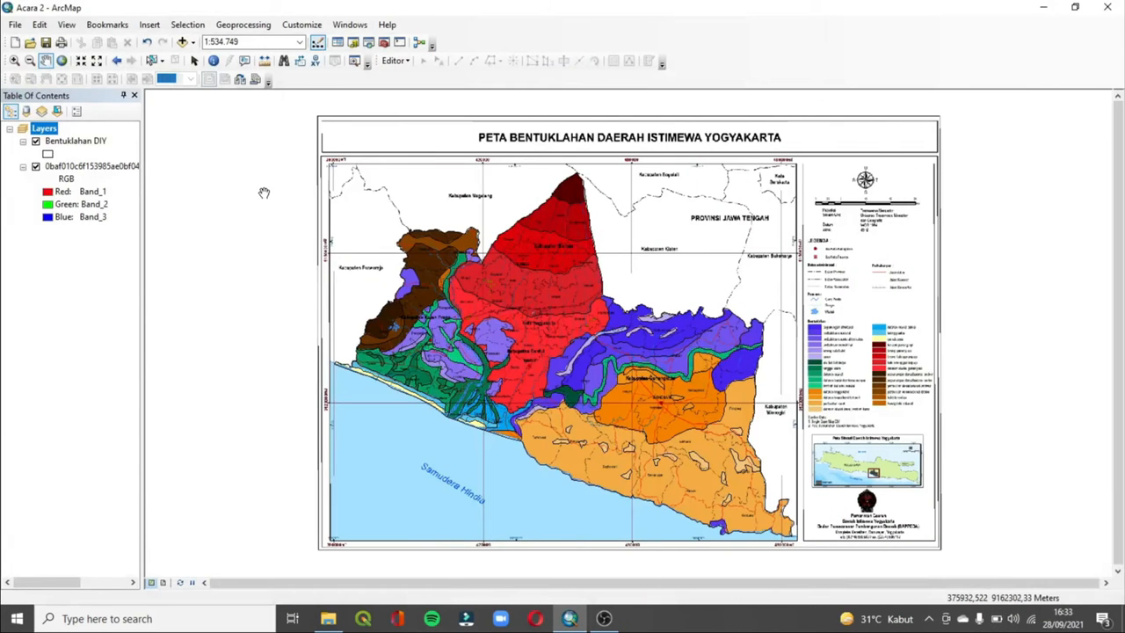
# Start a new shapefile in the Smt antara 4-5 folder under D:\Kuliah using the Catalog.
pyautogui.click(353, 44)
pyautogui.click(939, 181)
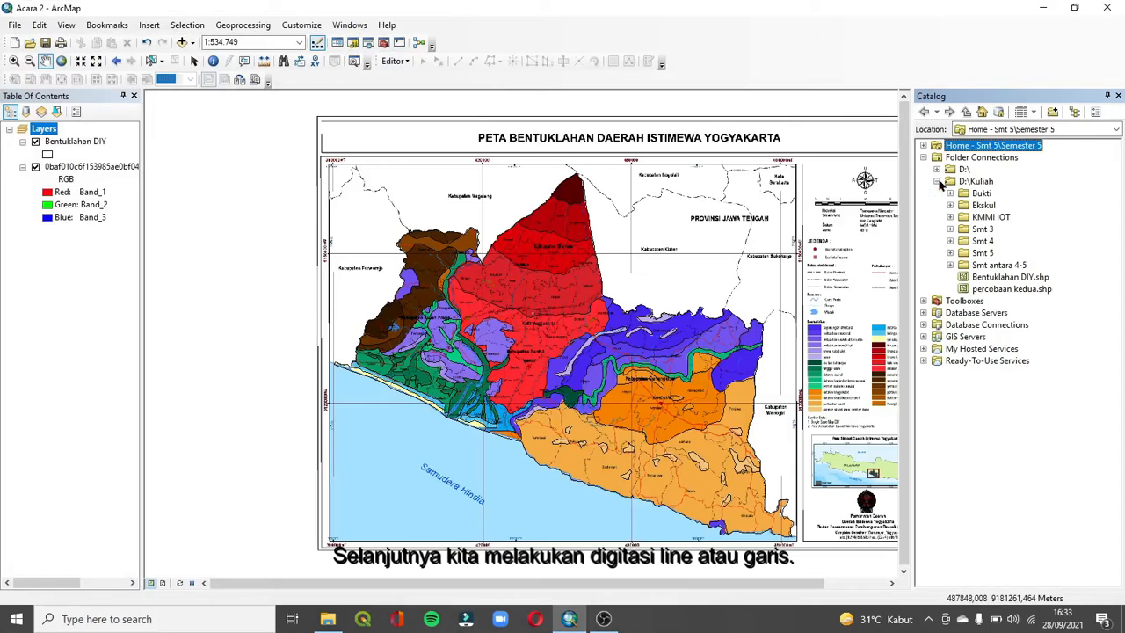
pyautogui.click(978, 266)
pyautogui.rightClick(990, 269)
pyautogui.moveTo(1018, 356)
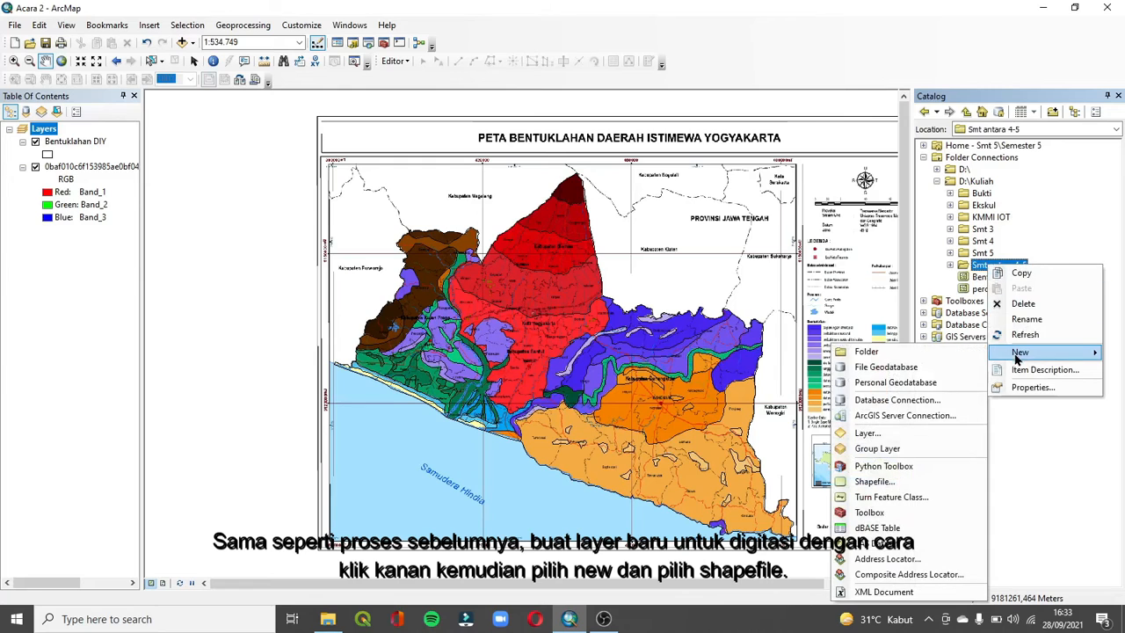
pyautogui.click(879, 482)
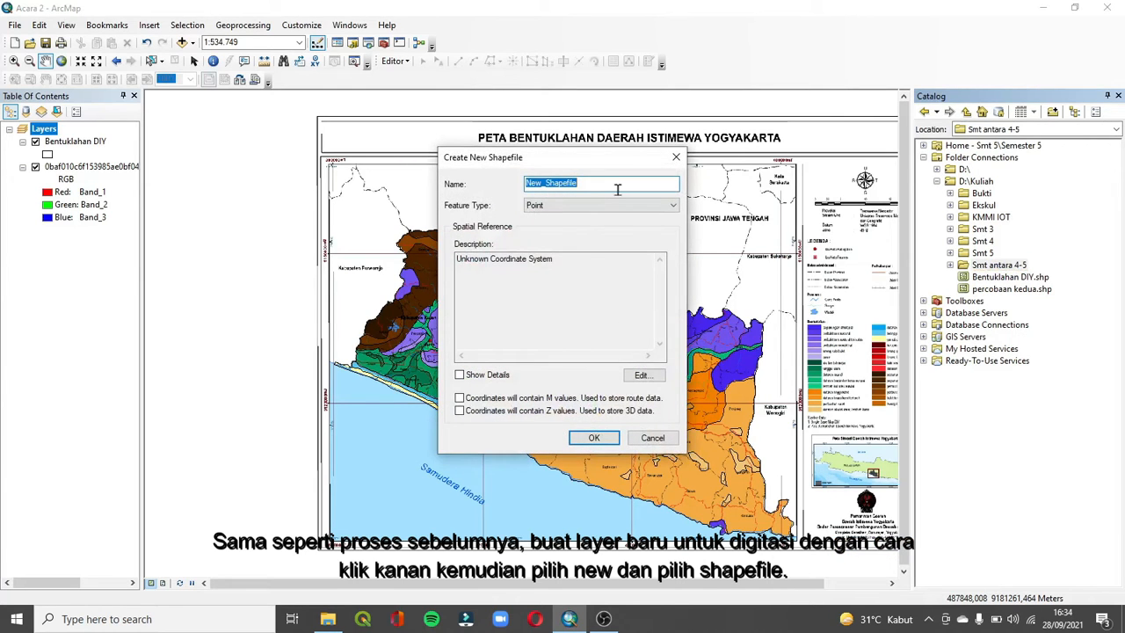
# Name the new shapefile Jalanan and set its feature type to Polyline.
pyautogui.write('Jalanan')
pyautogui.click(584, 206)
pyautogui.click(582, 227)
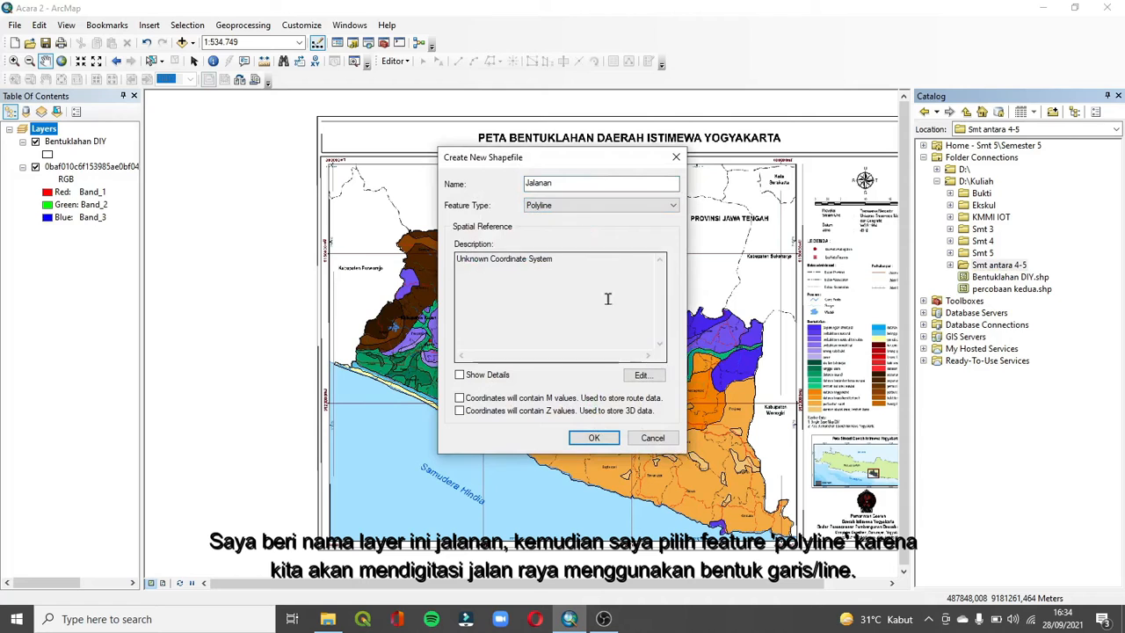
# Assign the projected coordinate system WGS 1984 UTM Zone 49S to the Jalanan shapefile and create it.
pyautogui.click(640, 373)
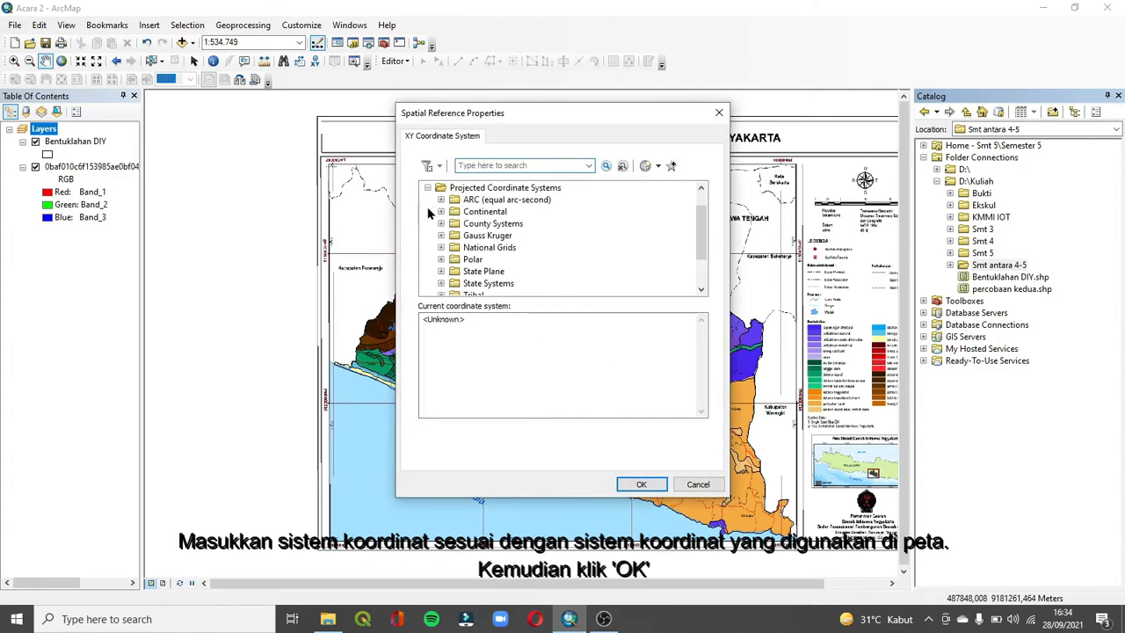
pyautogui.scroll(-2, 701, 281)
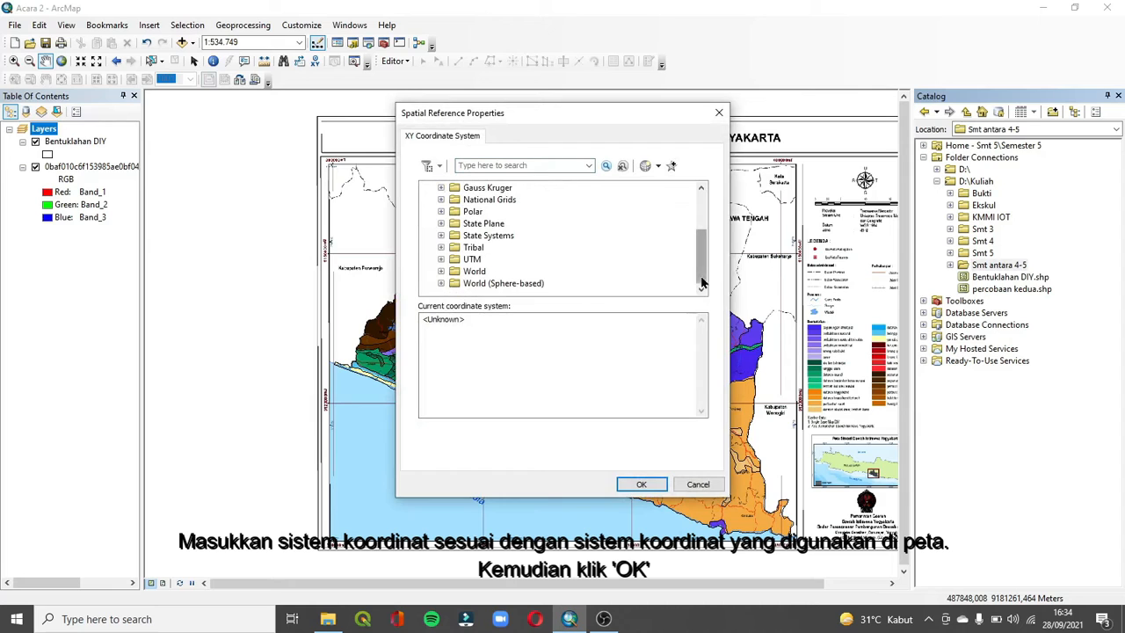
pyautogui.click(442, 260)
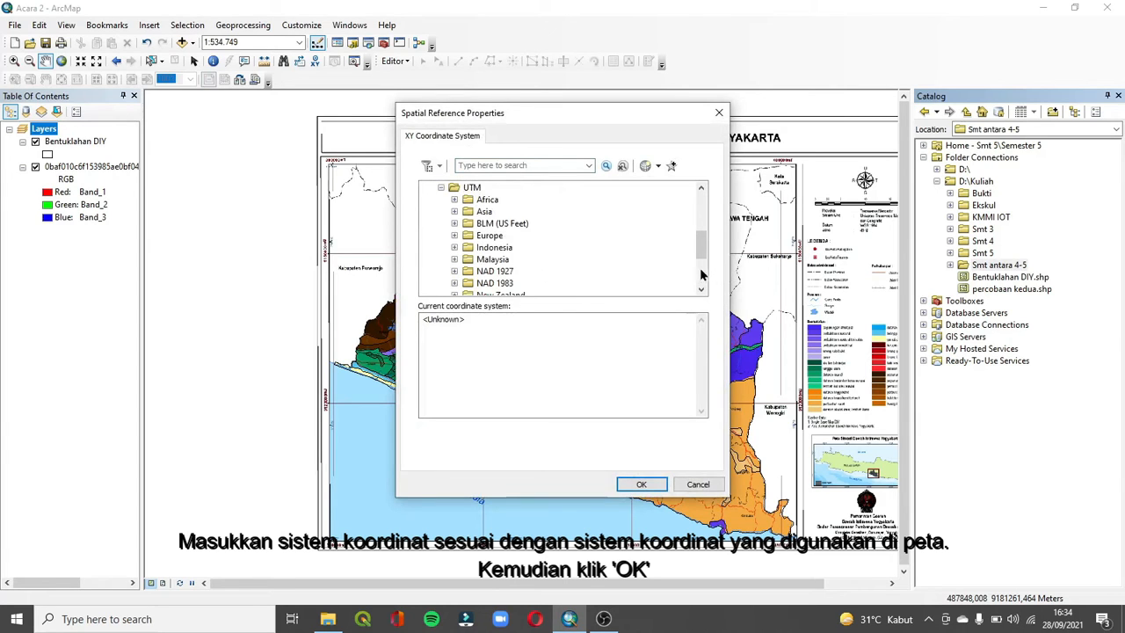
pyautogui.click(701, 276)
pyautogui.doubleClick(473, 261)
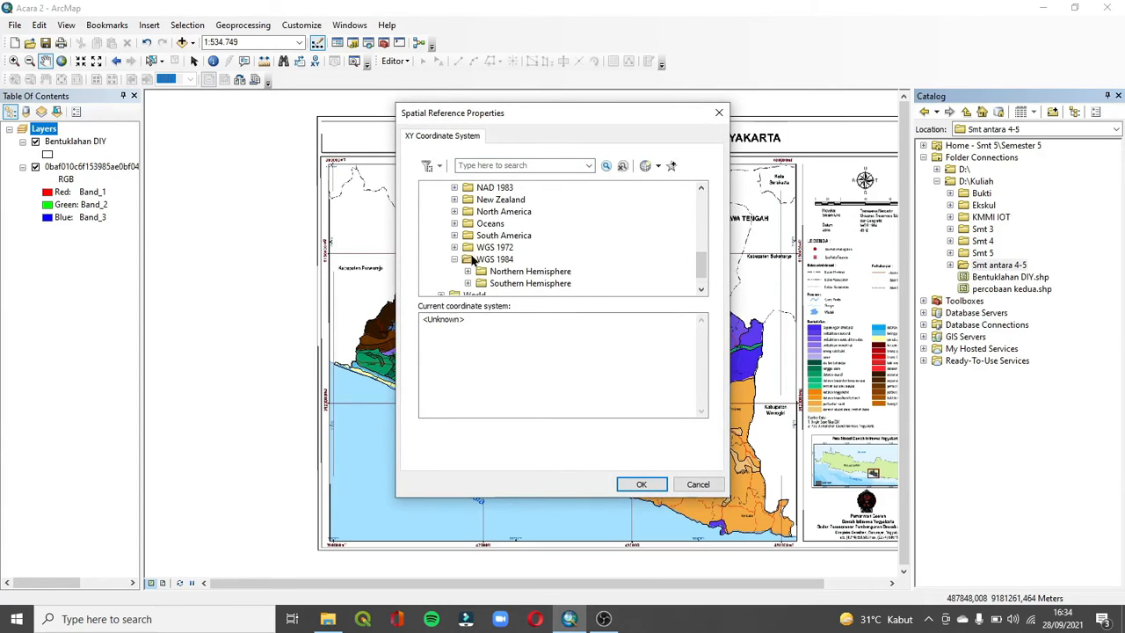
pyautogui.click(468, 283)
pyautogui.click(700, 282)
pyautogui.click(700, 280)
pyautogui.click(700, 279)
pyautogui.click(700, 280)
pyautogui.click(701, 279)
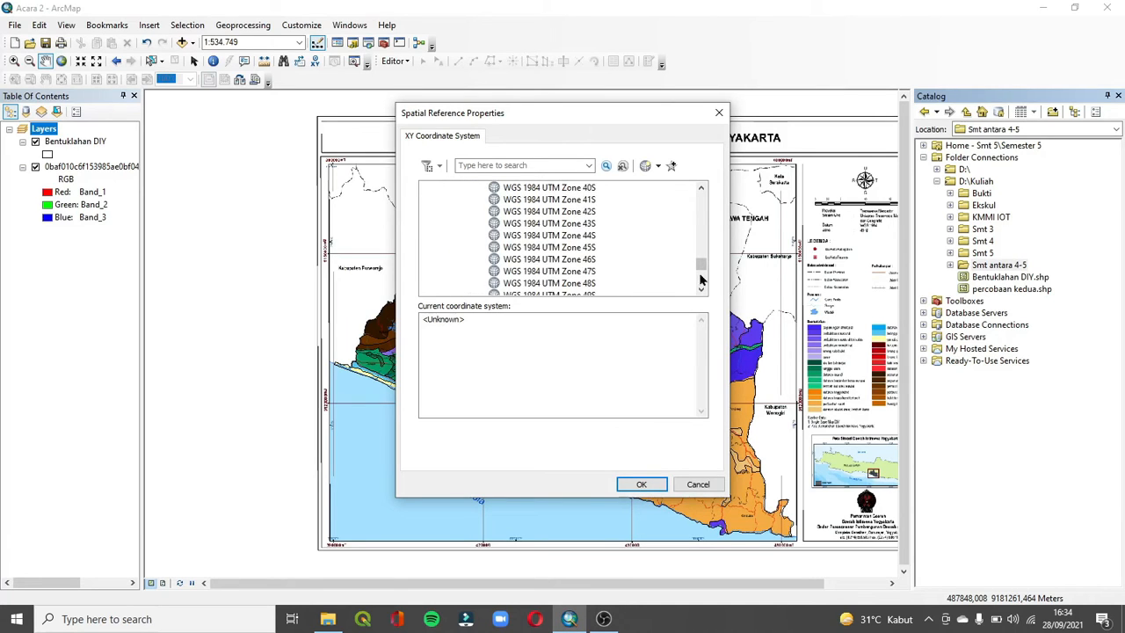
pyautogui.click(700, 280)
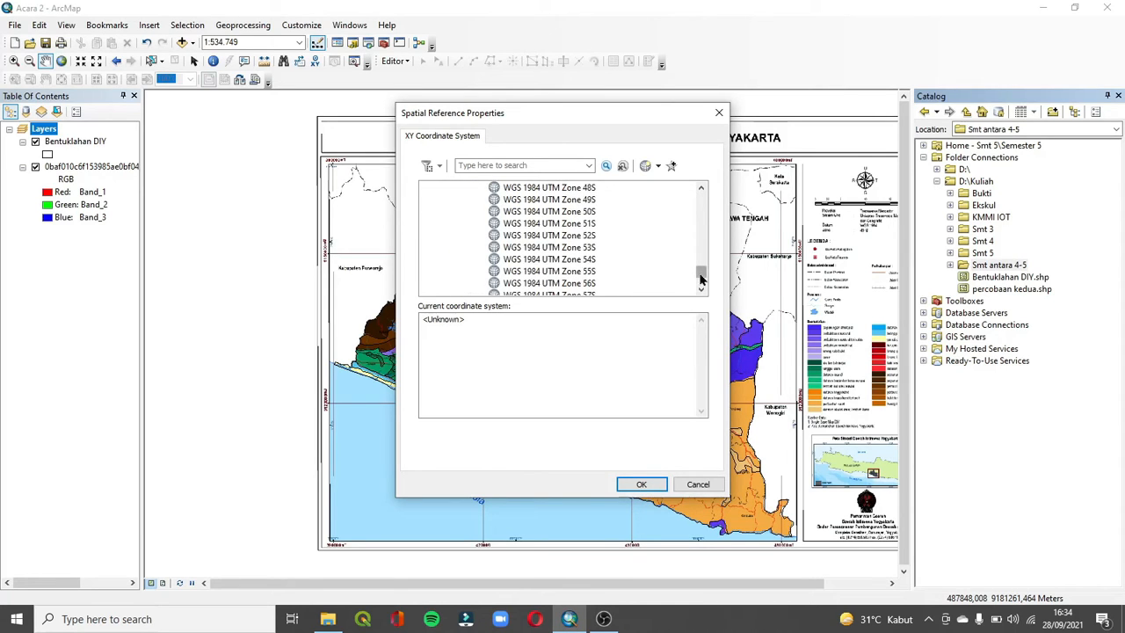
pyautogui.click(584, 200)
pyautogui.click(642, 485)
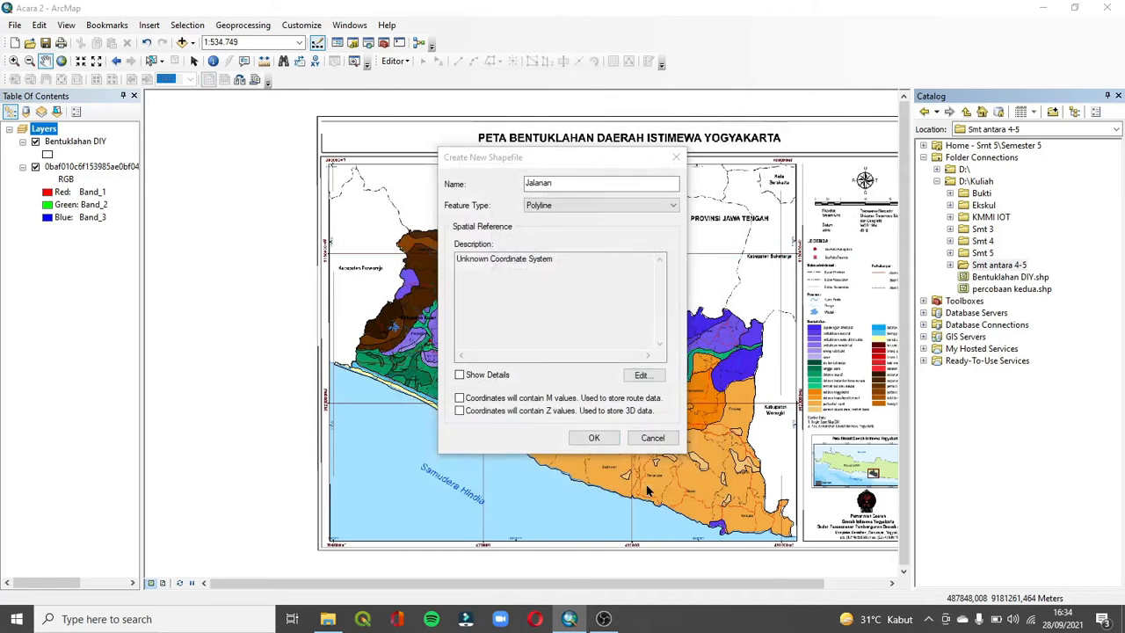
pyautogui.click(594, 438)
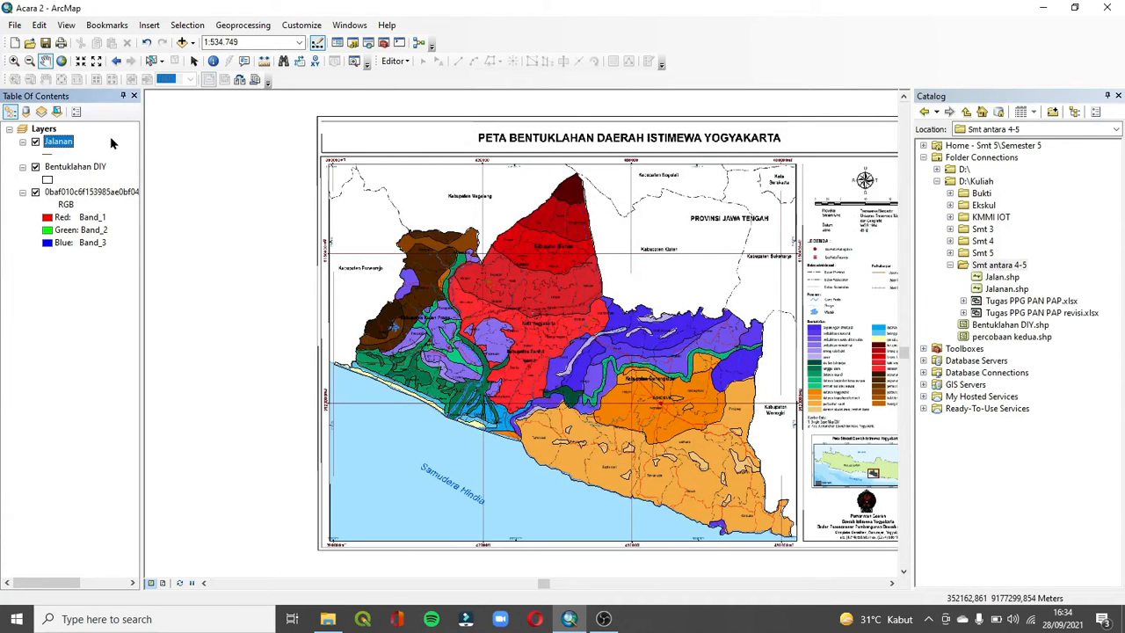
# Add a Text field named Keterangan to the Jalanan layer's attribute table.
pyautogui.rightClick(64, 142)
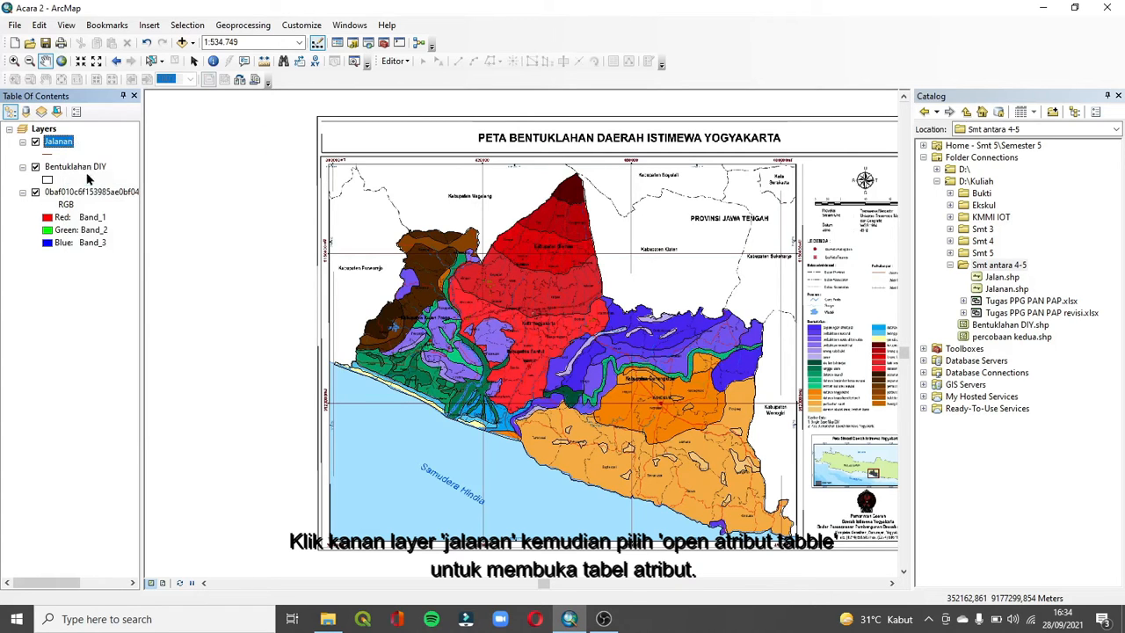
pyautogui.click(89, 178)
pyautogui.moveTo(909, 79); pyautogui.dragTo(496, 123)
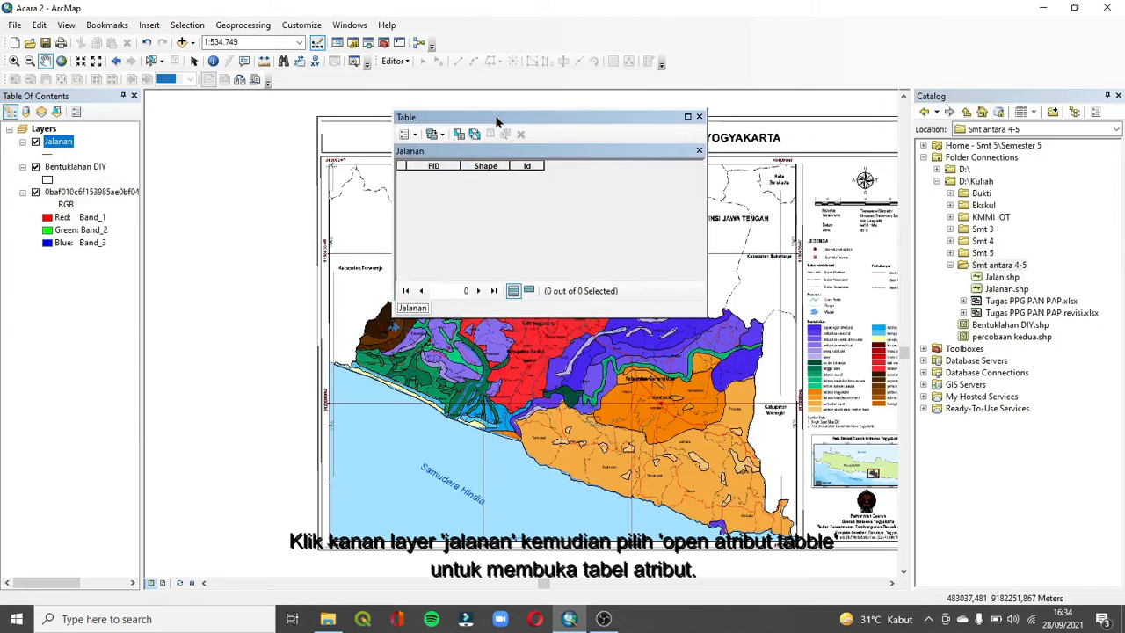
pyautogui.click(416, 135)
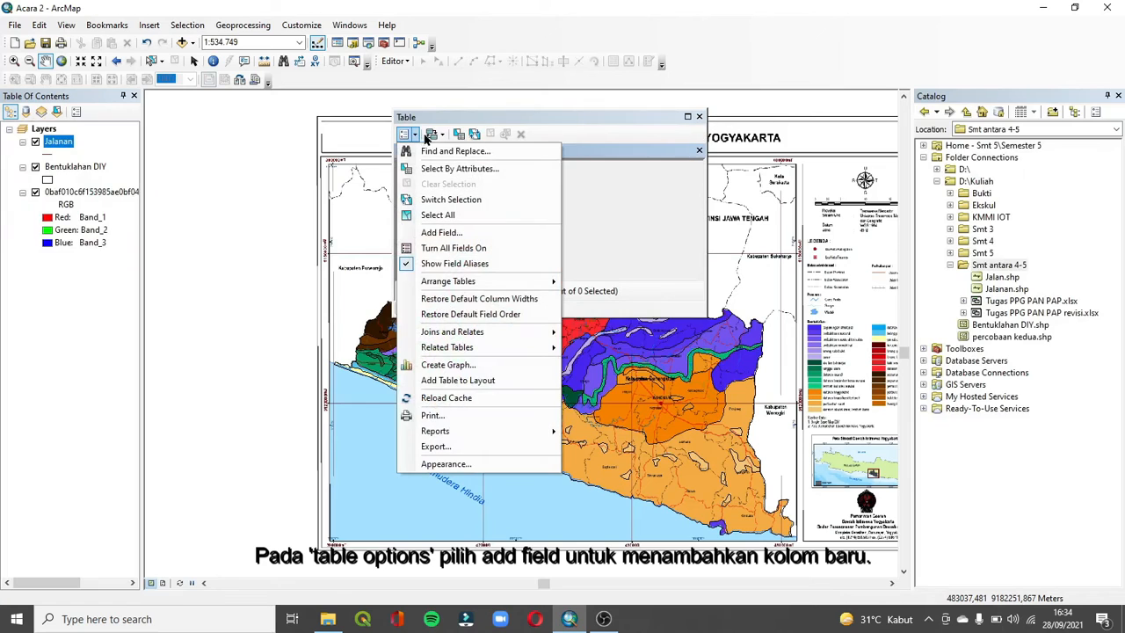
pyautogui.click(454, 231)
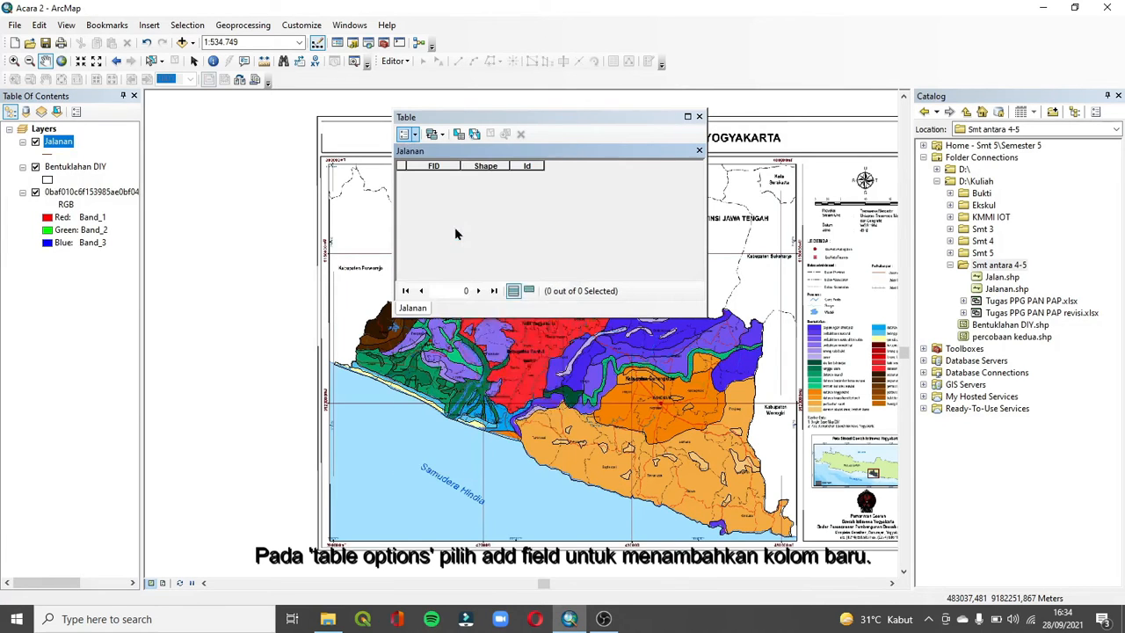
pyautogui.write('Keterangan')
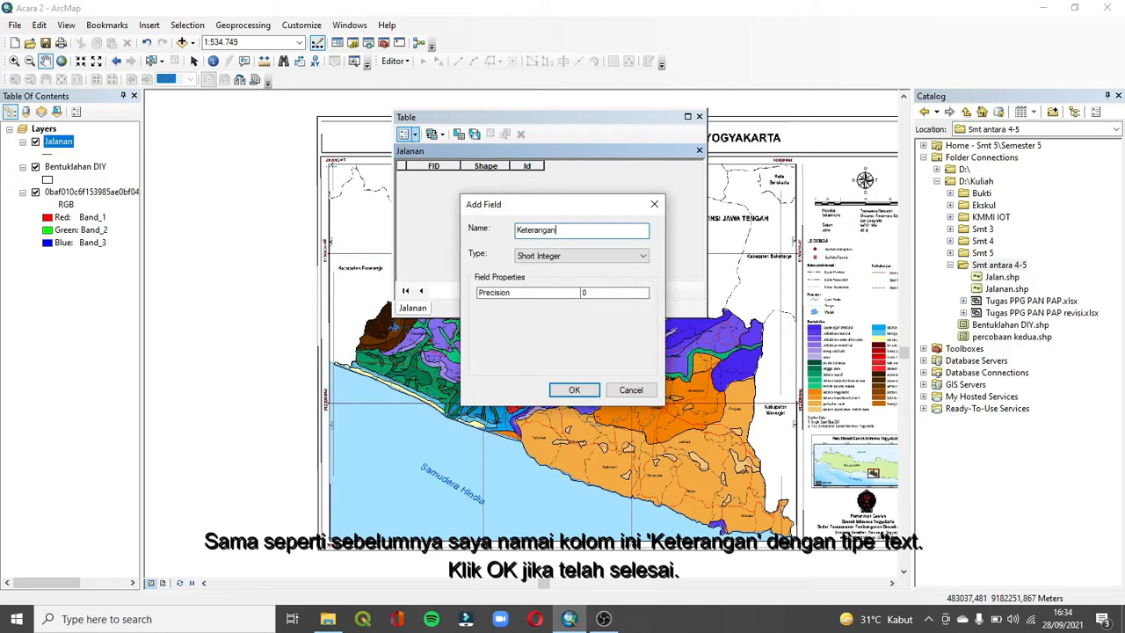
pyautogui.click(582, 255)
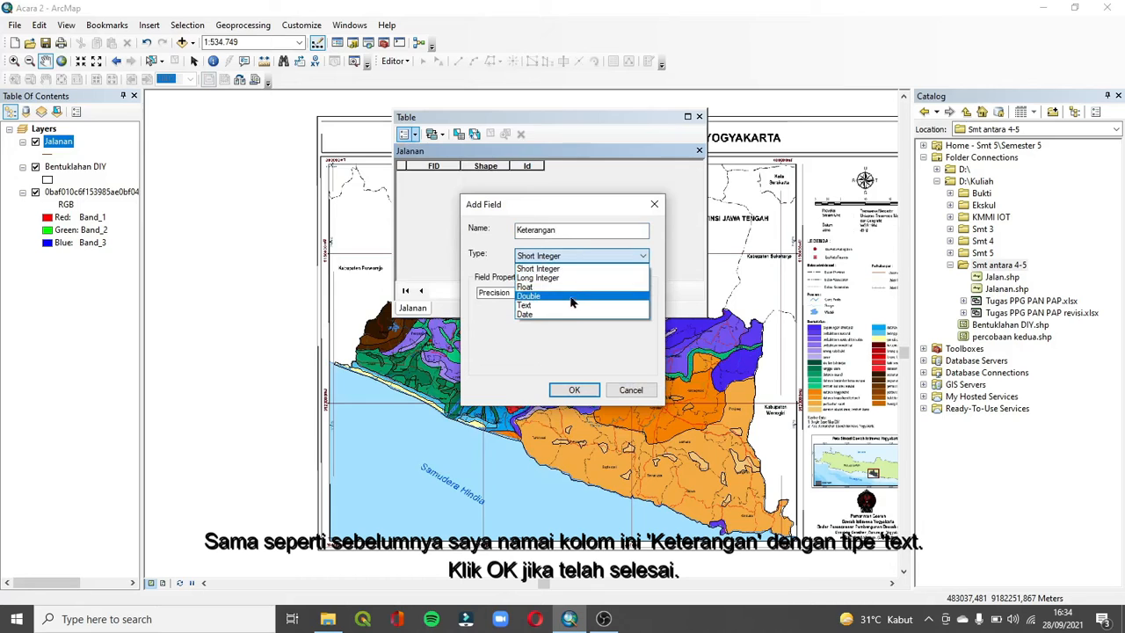
pyautogui.click(570, 305)
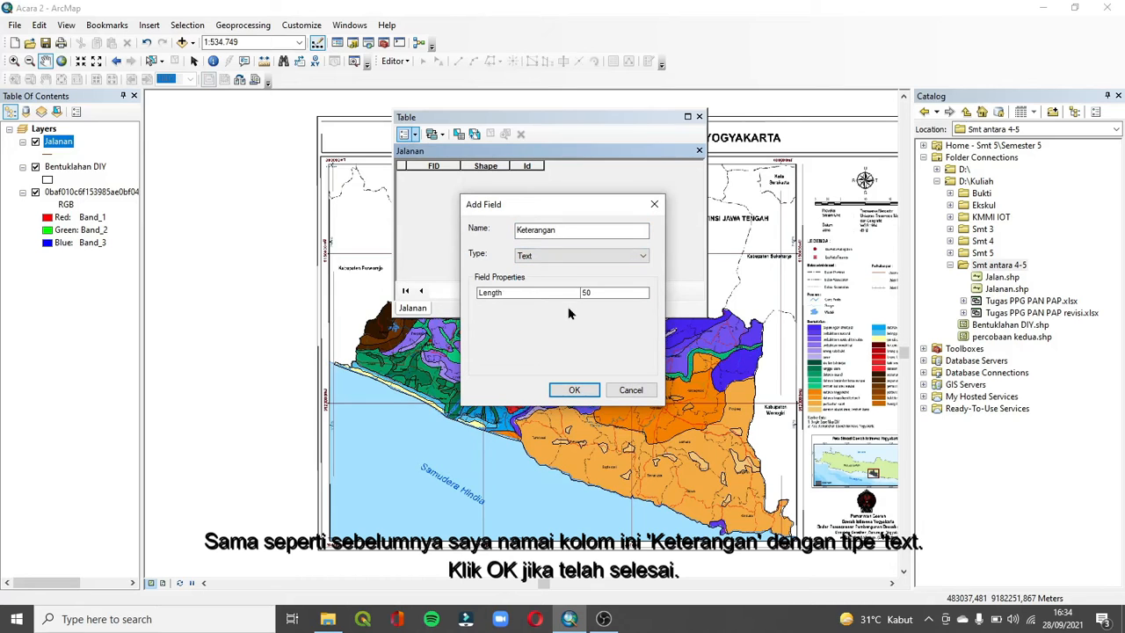
pyautogui.click(567, 385)
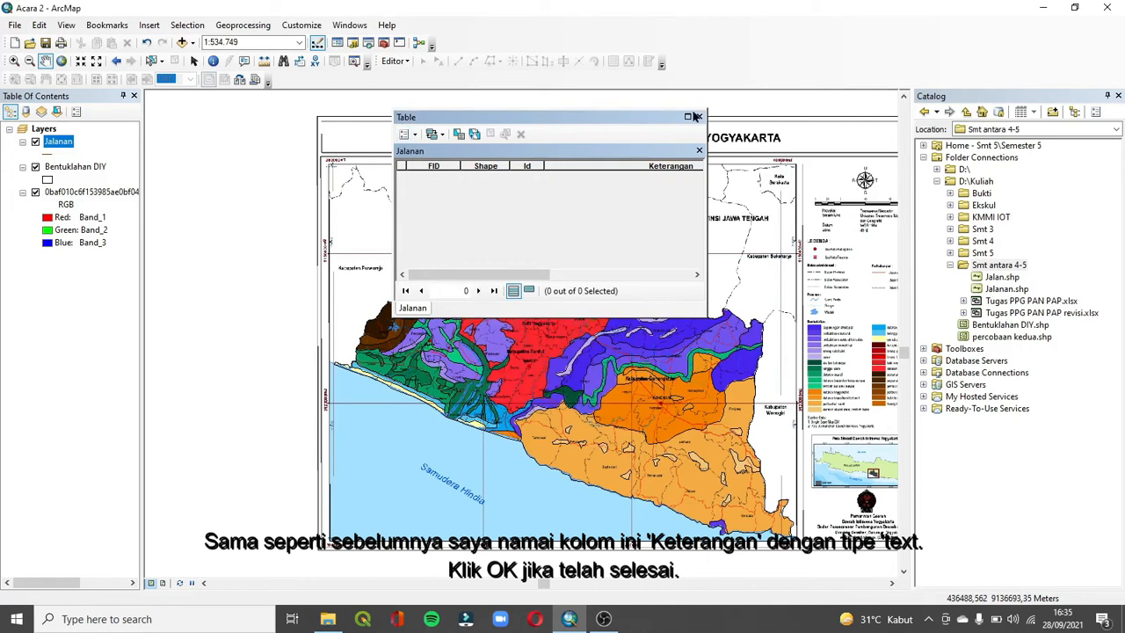
# Move the attribute table aside and start an edit session on the Jalanan layer.
pyautogui.moveTo(435, 119); pyautogui.dragTo(259, 131)
pyautogui.click(396, 60)
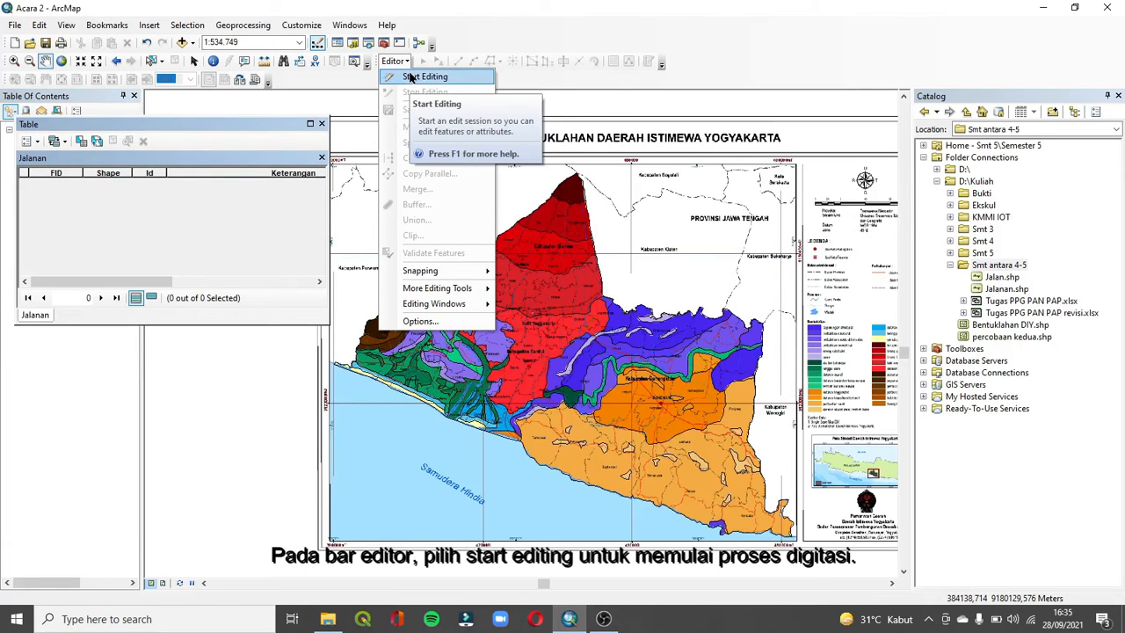
pyautogui.click(409, 77)
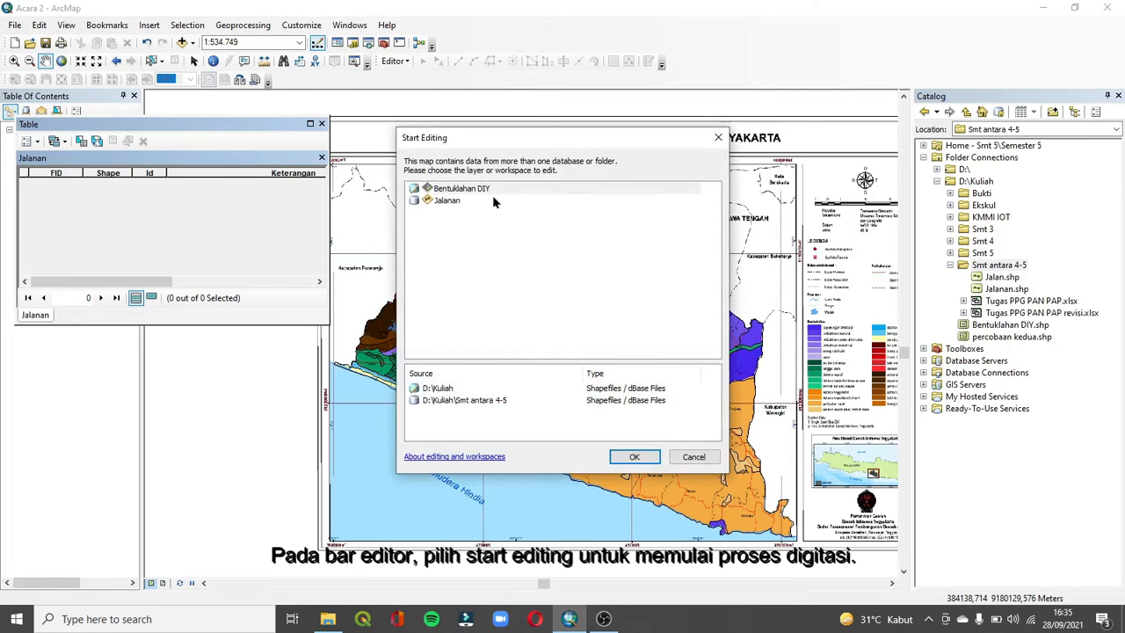
pyautogui.click(492, 201)
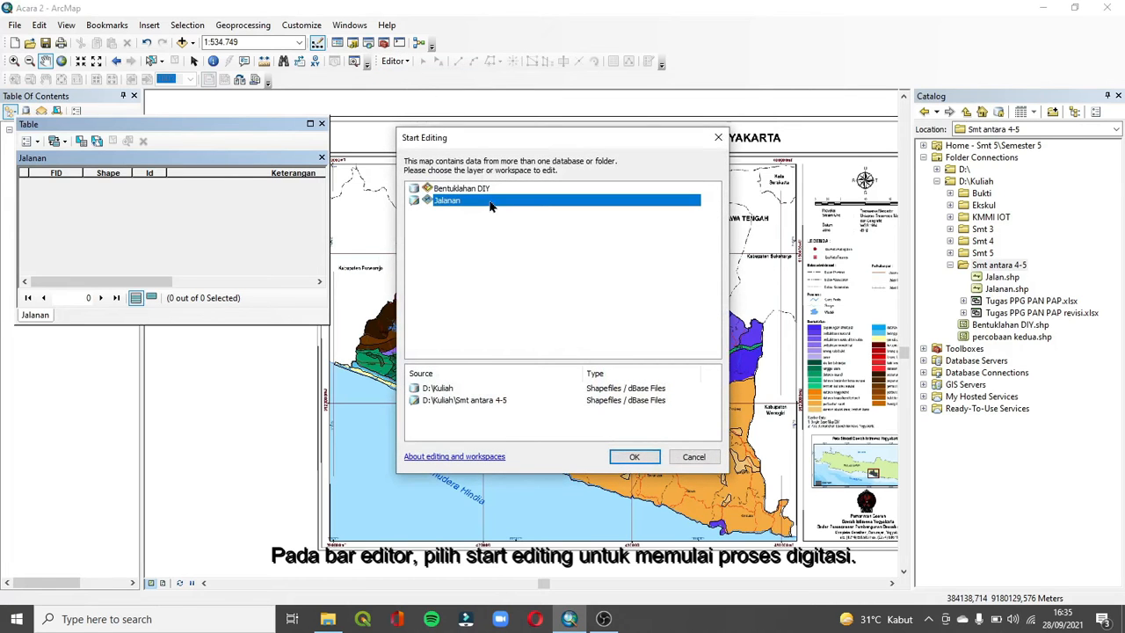
pyautogui.click(634, 457)
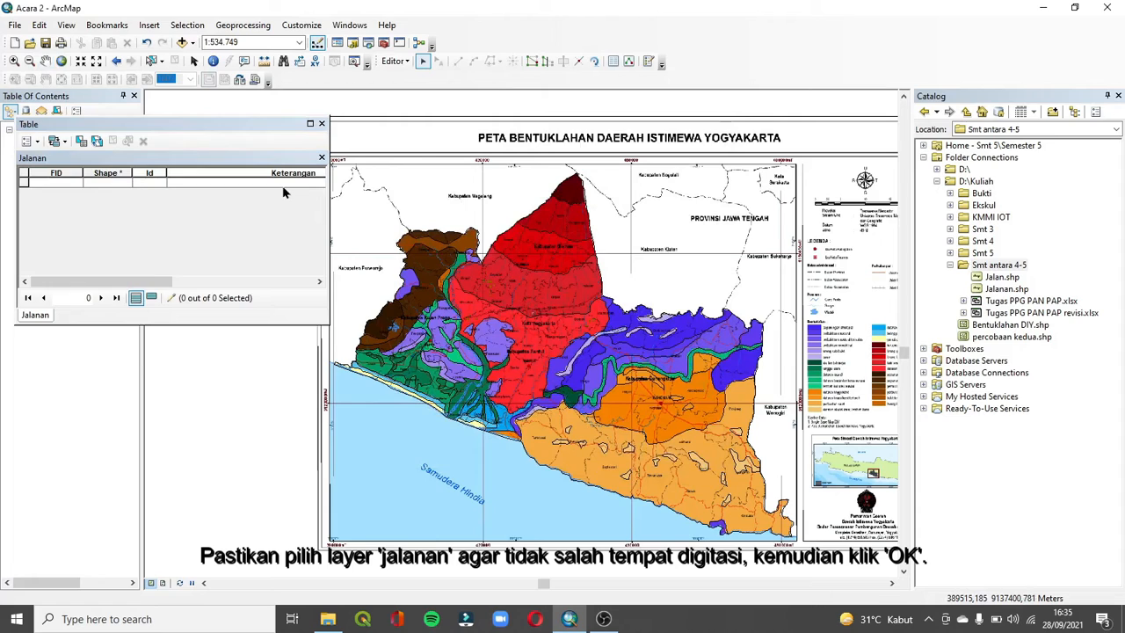
# Close the Jalanan attribute table and the Catalog to clear the map area.
pyautogui.click(282, 186)
pyautogui.click(308, 152)
pyautogui.click(322, 125)
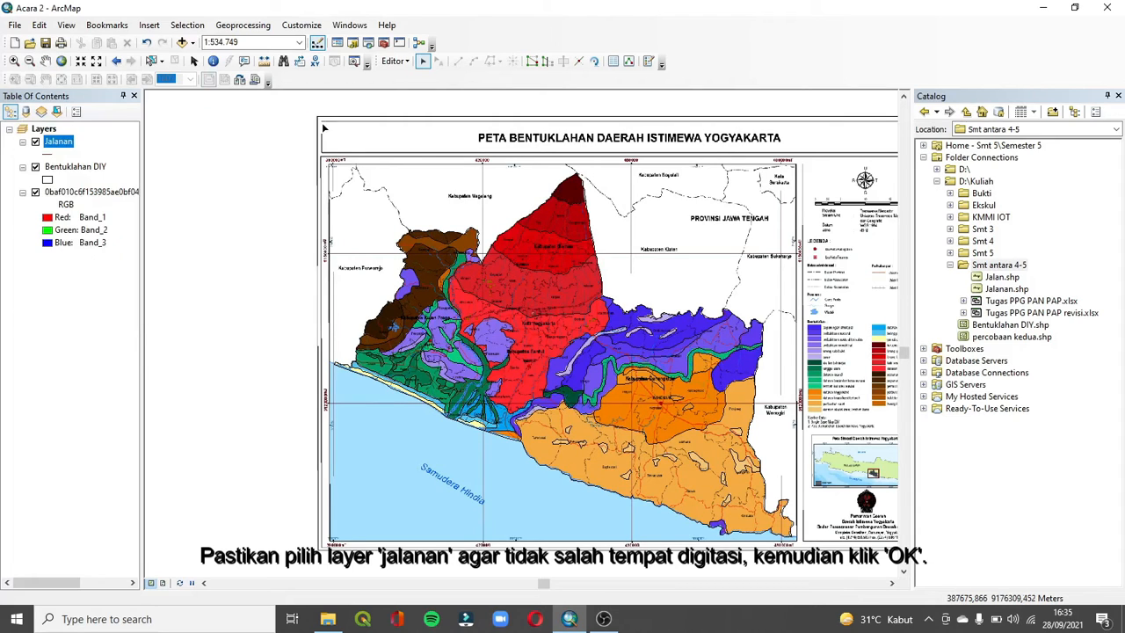
pyautogui.click(1116, 95)
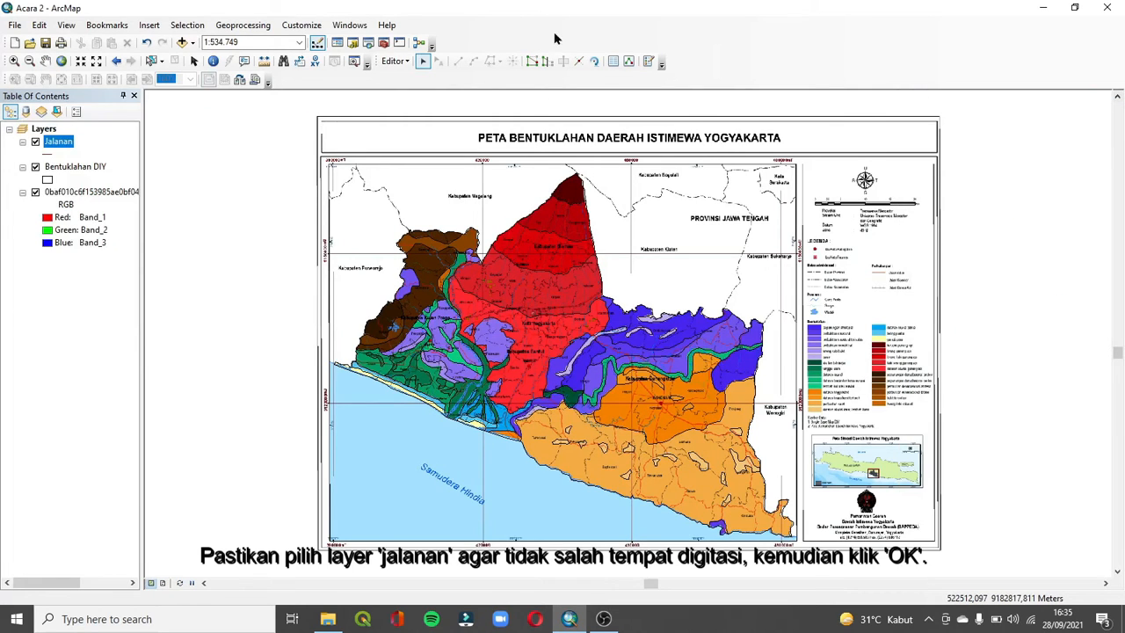
# Choose the Jalanan template for creating features and hide the Bentuklahan DIY layer.
pyautogui.click(647, 66)
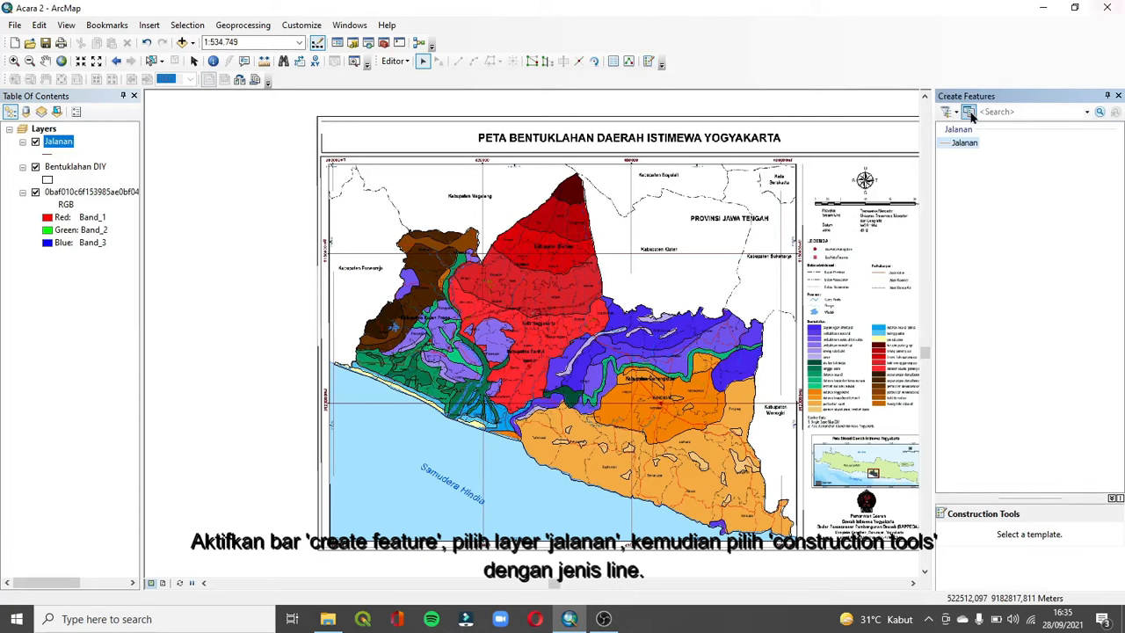
pyautogui.click(965, 142)
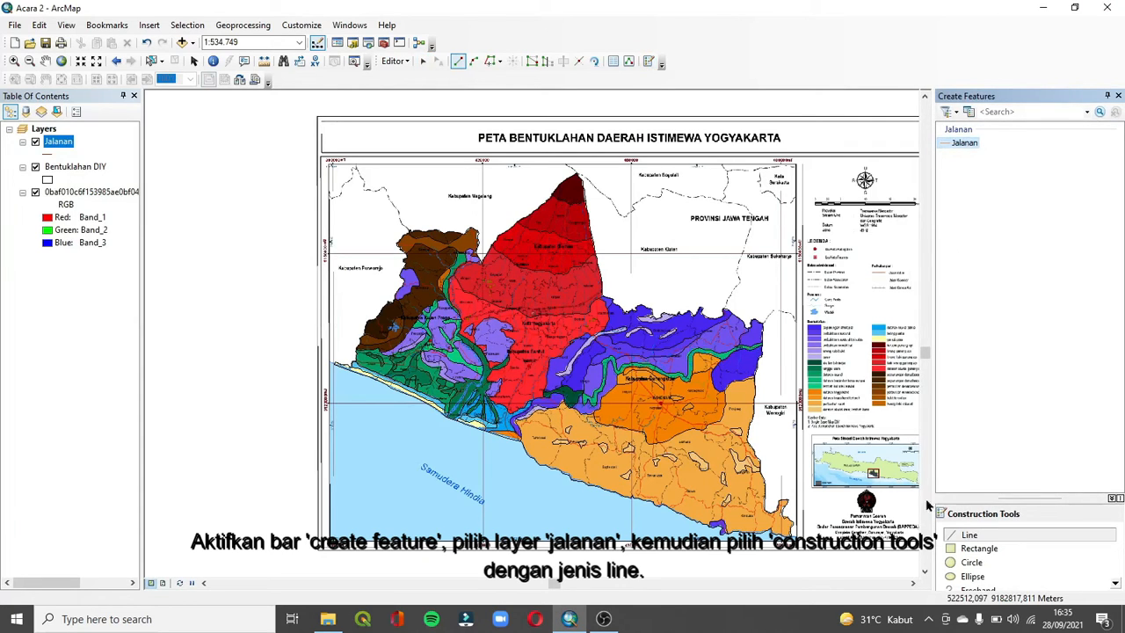
pyautogui.click(35, 167)
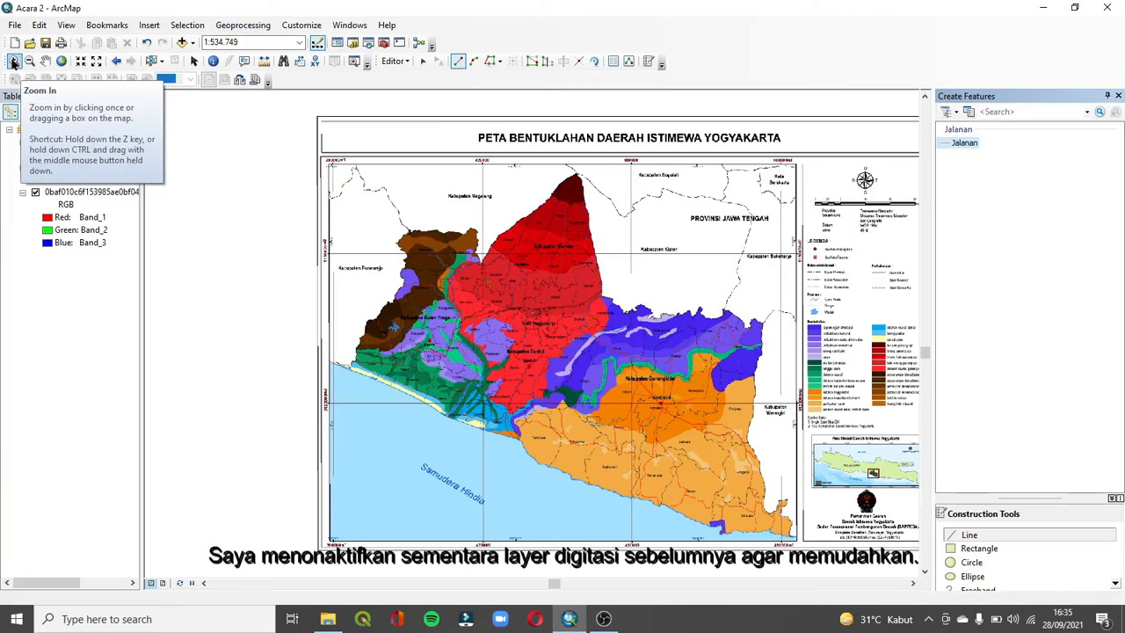
# Trace the Gunungkidul road with the Line tool from its southernmost end near Girisubo north past Rongkop.
pyautogui.click(14, 61)
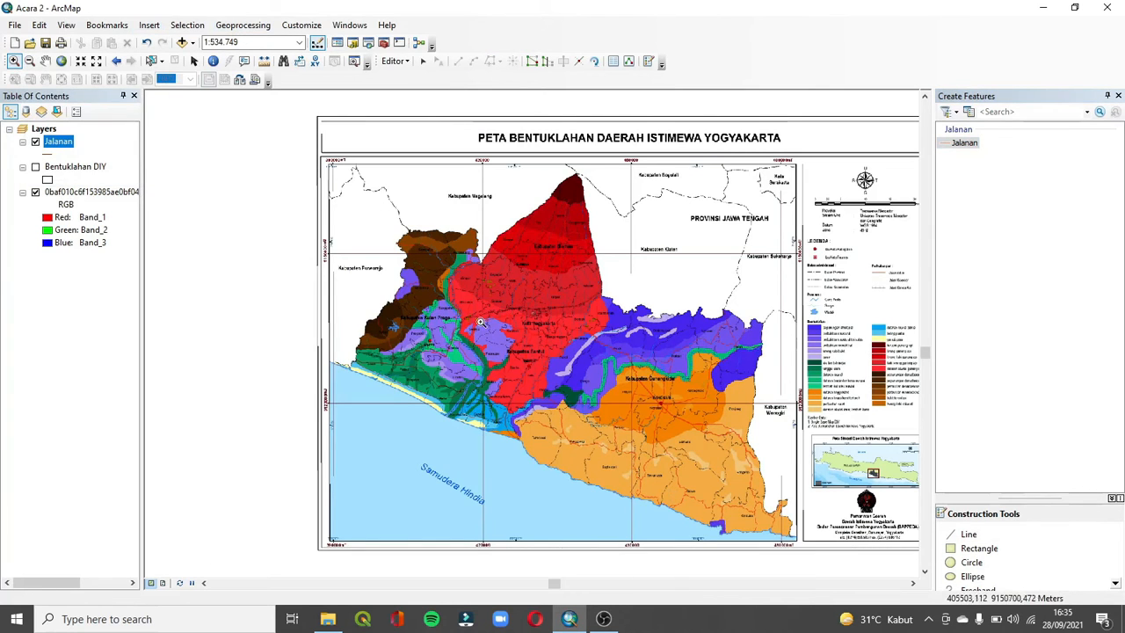
pyautogui.moveTo(507, 314); pyautogui.dragTo(791, 544)
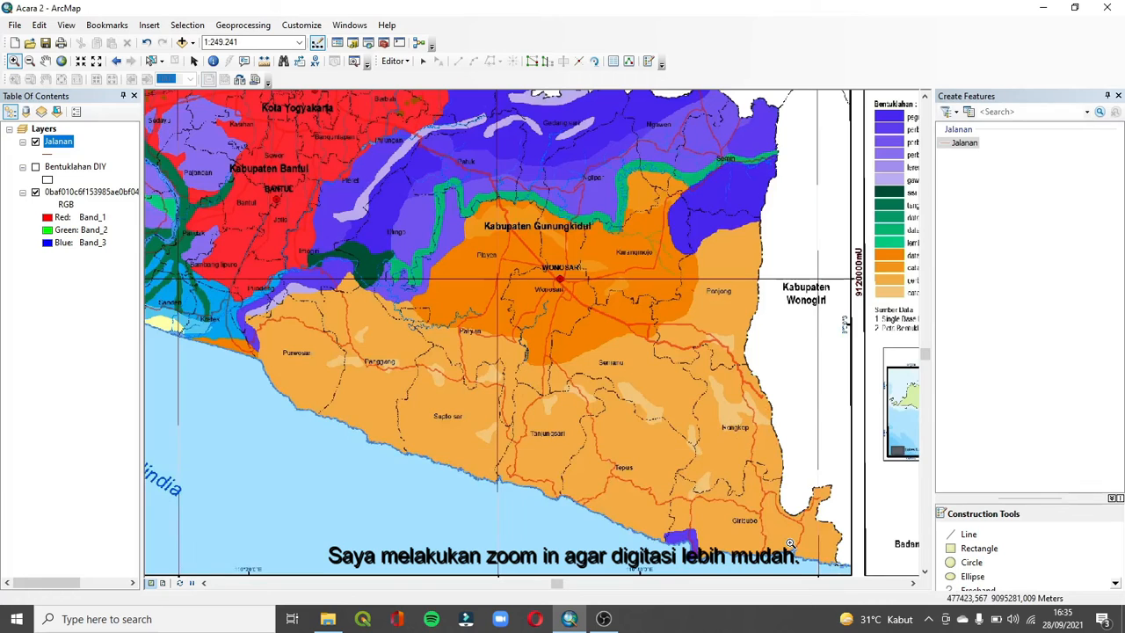
pyautogui.click(955, 535)
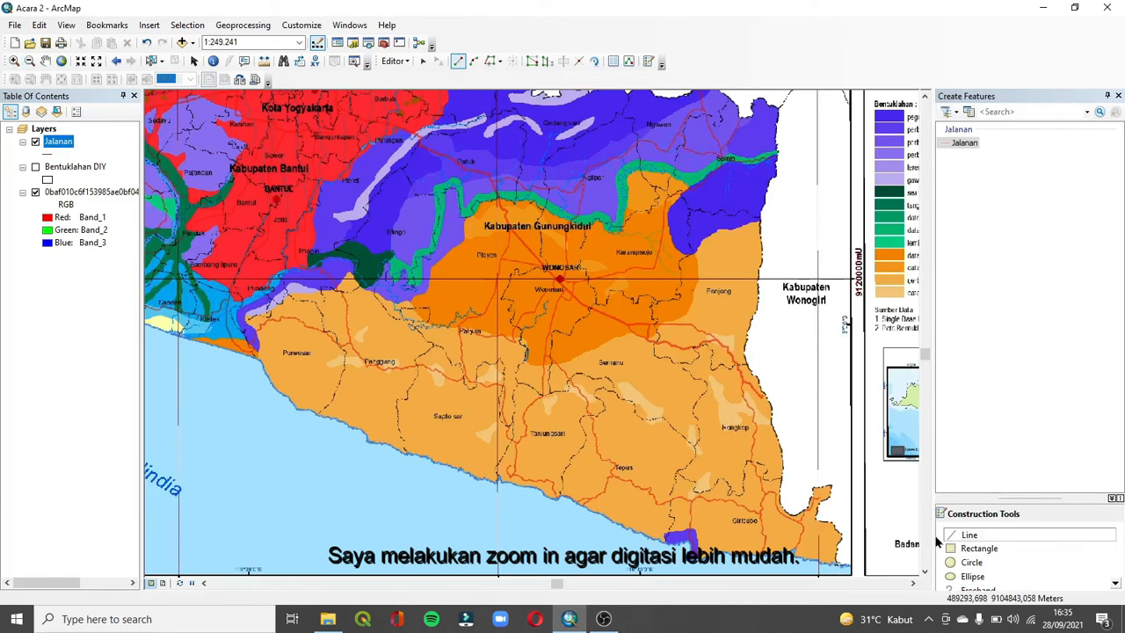
pyautogui.click(795, 553)
pyautogui.click(799, 541)
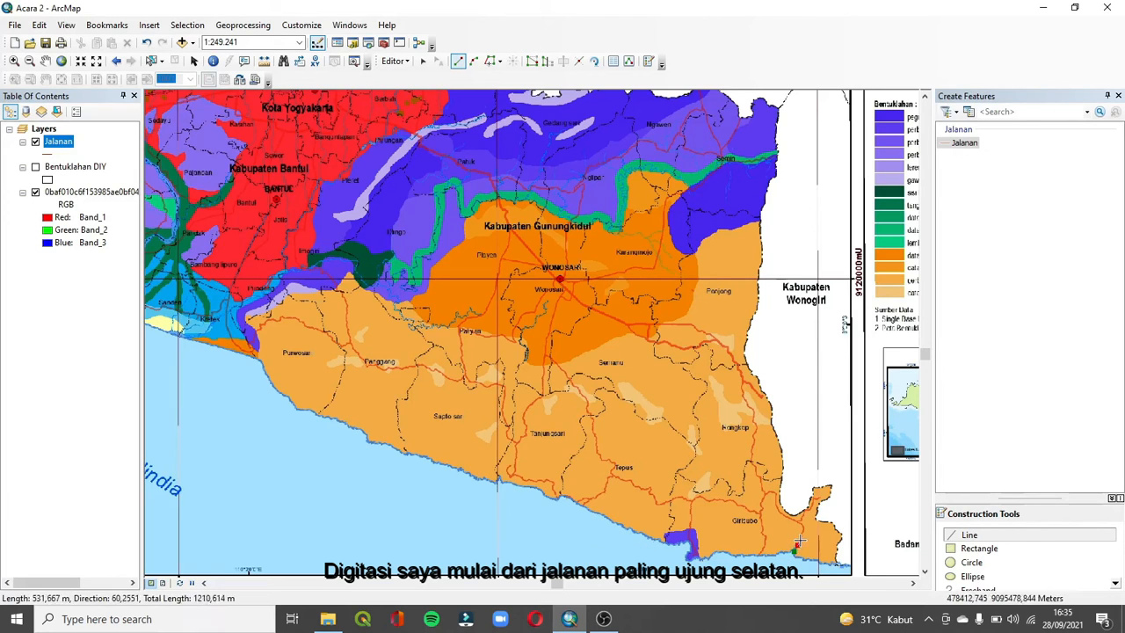
pyautogui.click(802, 536)
pyautogui.click(802, 526)
pyautogui.click(795, 520)
pyautogui.click(782, 514)
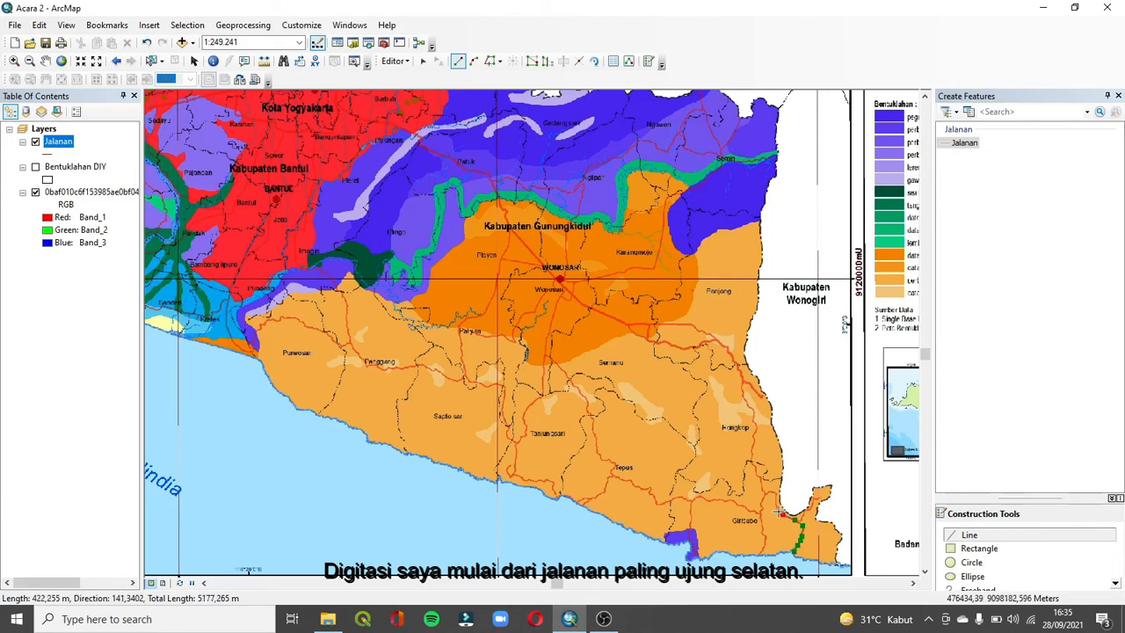
pyautogui.click(779, 507)
pyautogui.click(777, 499)
pyautogui.click(766, 491)
pyautogui.click(761, 480)
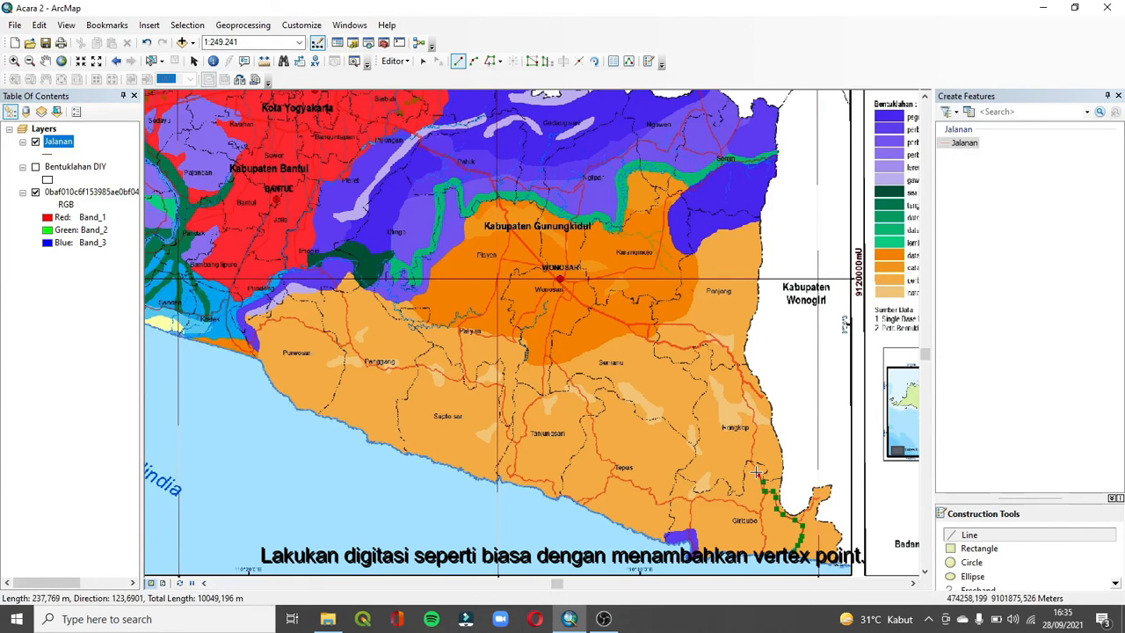
pyautogui.click(753, 457)
pyautogui.click(752, 448)
pyautogui.click(754, 443)
pyautogui.click(753, 431)
pyautogui.click(751, 419)
pyautogui.click(752, 413)
pyautogui.click(750, 402)
pyautogui.click(747, 392)
pyautogui.click(743, 381)
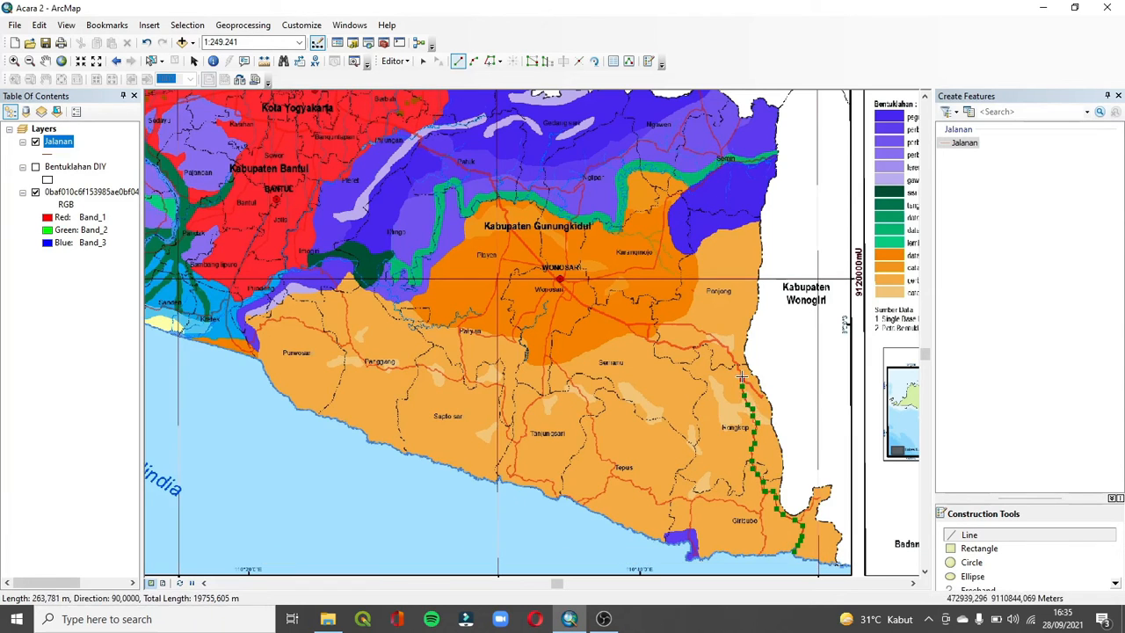
pyautogui.click(737, 366)
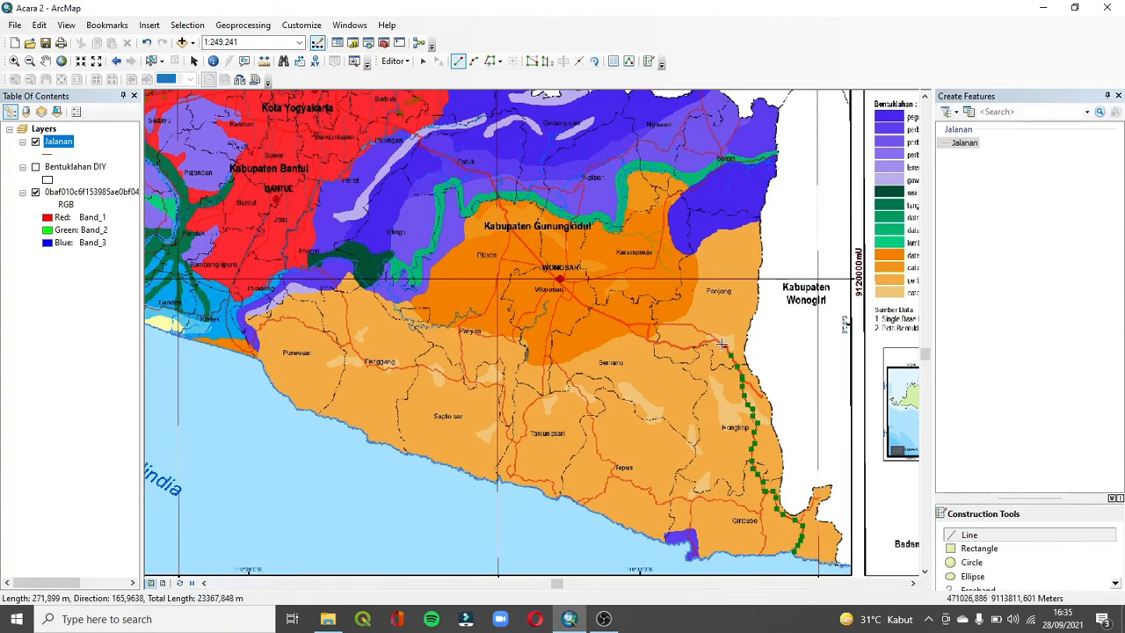
# Continue the road sketch from Rongkop west past Semanu to just southeast of Wonosari.
pyautogui.click(714, 342)
pyautogui.click(706, 341)
pyautogui.click(700, 343)
pyautogui.click(688, 349)
pyautogui.click(678, 345)
pyautogui.click(669, 342)
pyautogui.click(654, 343)
pyautogui.click(647, 337)
pyautogui.click(648, 324)
pyautogui.click(587, 308)
# Extend the road sketch through Wonosari and northwest past Patuk toward Piyungan.
pyautogui.click(511, 229)
pyautogui.click(507, 213)
pyautogui.click(500, 194)
pyautogui.click(492, 173)
pyautogui.click(461, 161)
pyautogui.click(436, 152)
pyautogui.click(422, 137)
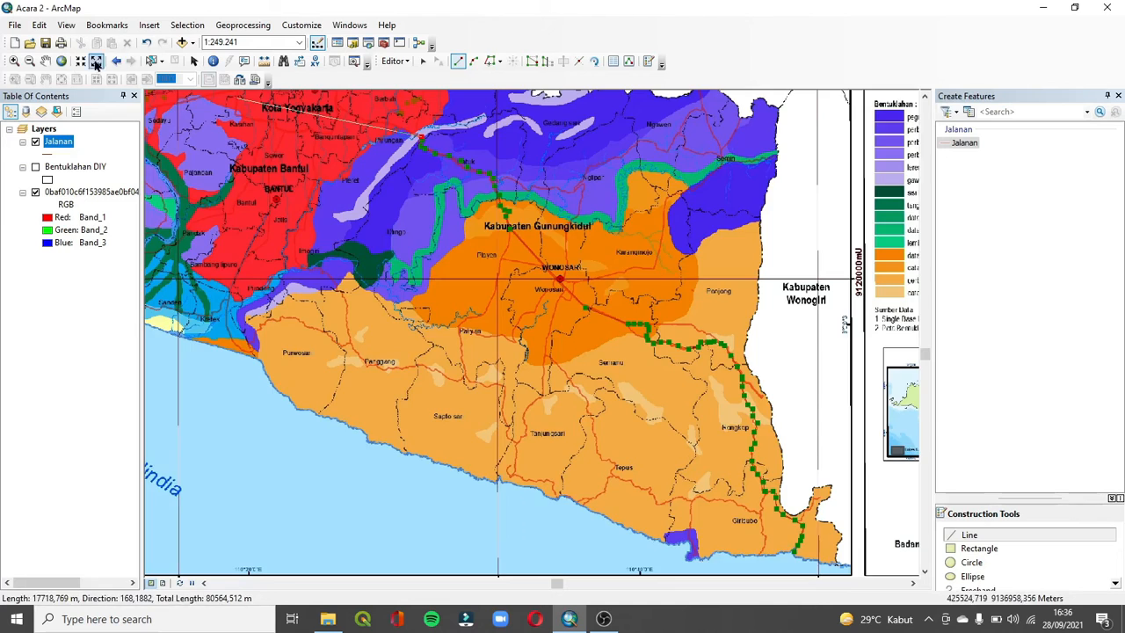
# Extend the road sketch from Piyungan northwest to the eastern side of Kota Yogyakarta.
pyautogui.click(45, 61)
pyautogui.moveTo(431, 135); pyautogui.dragTo(471, 314)
pyautogui.click(980, 534)
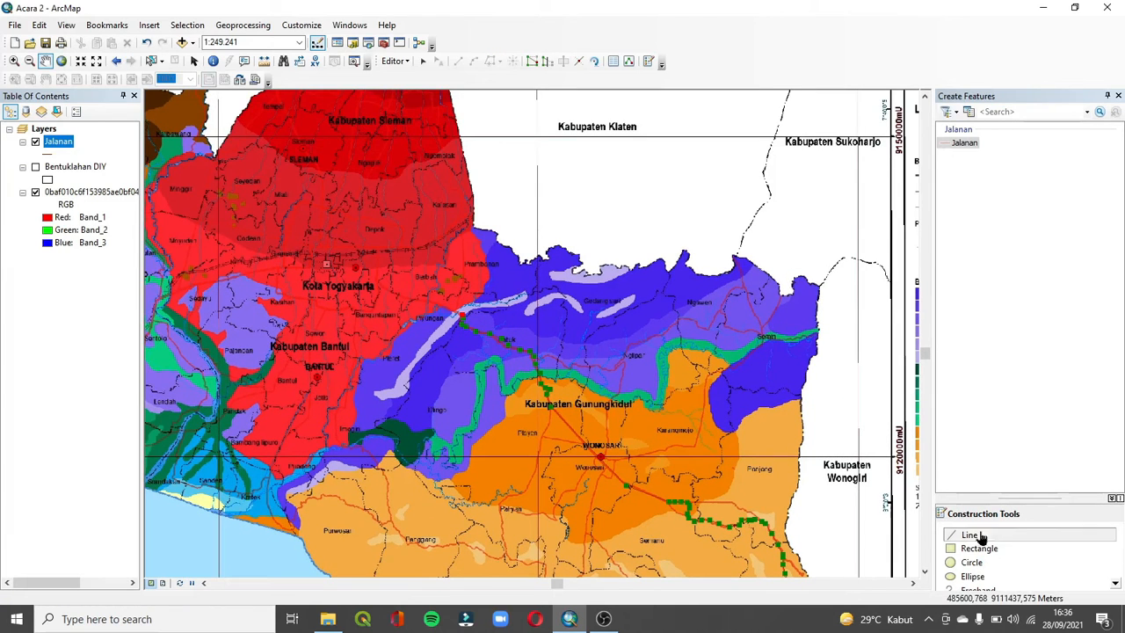
pyautogui.click(450, 309)
pyautogui.click(439, 306)
pyautogui.click(427, 302)
pyautogui.click(405, 297)
pyautogui.click(378, 284)
# Carry the road line around the north of Kota Yogyakarta up to Sleman and finish it there.
pyautogui.click(378, 251)
pyautogui.click(321, 250)
pyautogui.click(321, 204)
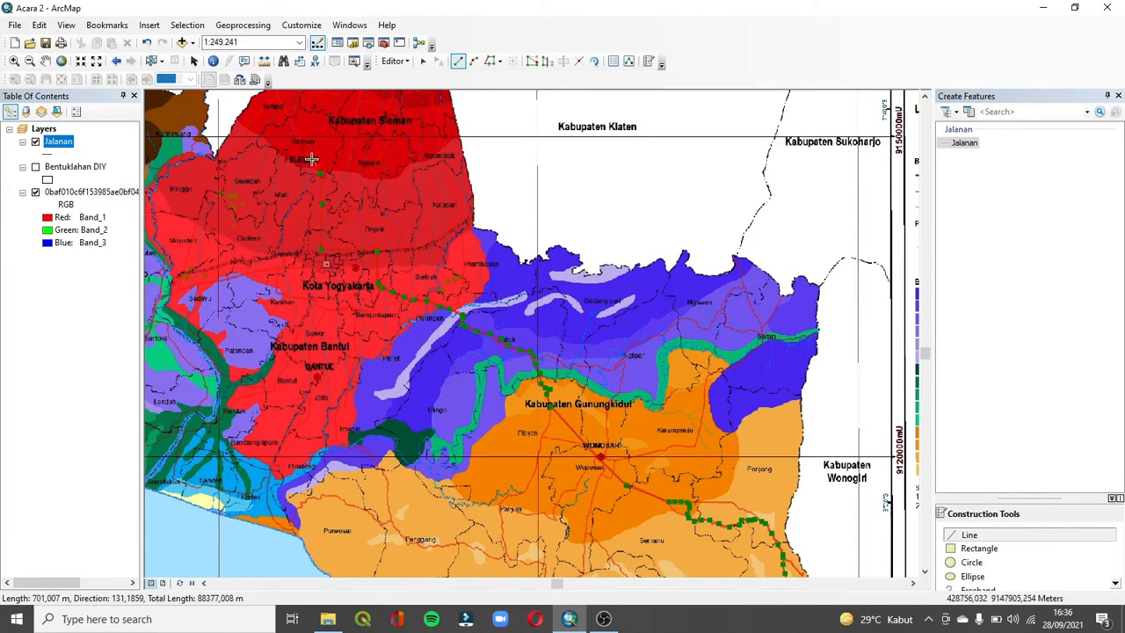
pyautogui.click(319, 169)
pyautogui.doubleClick(310, 157)
# Trace a new road line from Sleman northwest through Tempel to the province border and finish it.
pyautogui.click(309, 157)
pyautogui.click(298, 140)
pyautogui.click(291, 127)
pyautogui.click(280, 106)
pyautogui.click(278, 96)
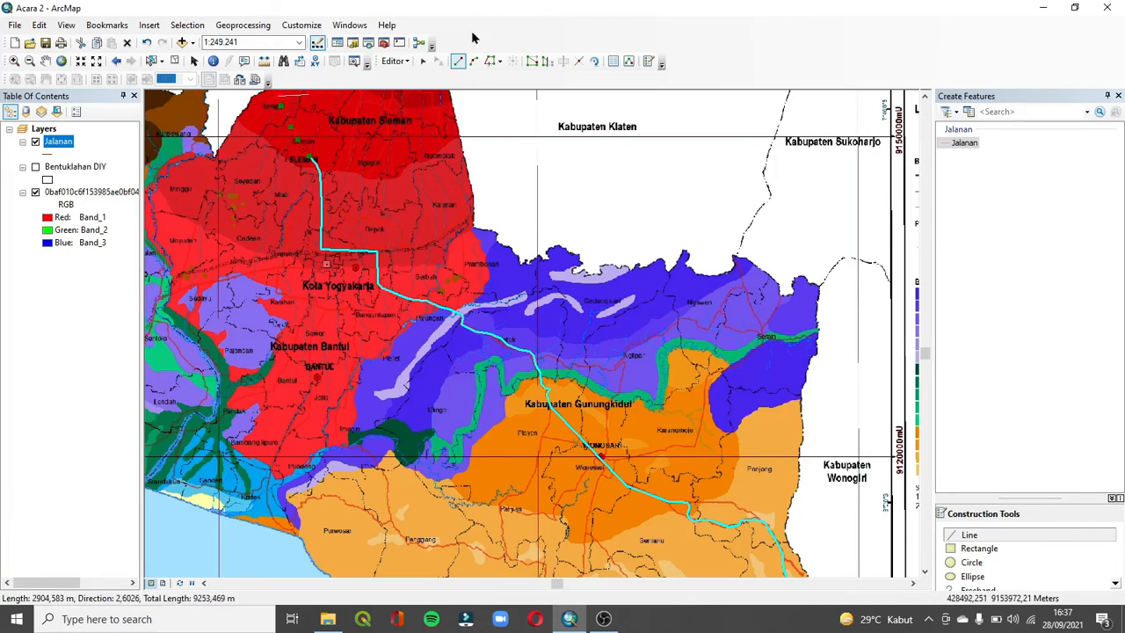
pyautogui.click(46, 61)
pyautogui.moveTo(277, 132); pyautogui.dragTo(277, 291)
pyautogui.click(458, 61)
pyautogui.doubleClick(281, 239)
# Hide the scanned map layer to inspect the digitized road lines, and show it again.
pyautogui.click(423, 61)
pyautogui.click(35, 191)
pyautogui.click(262, 307)
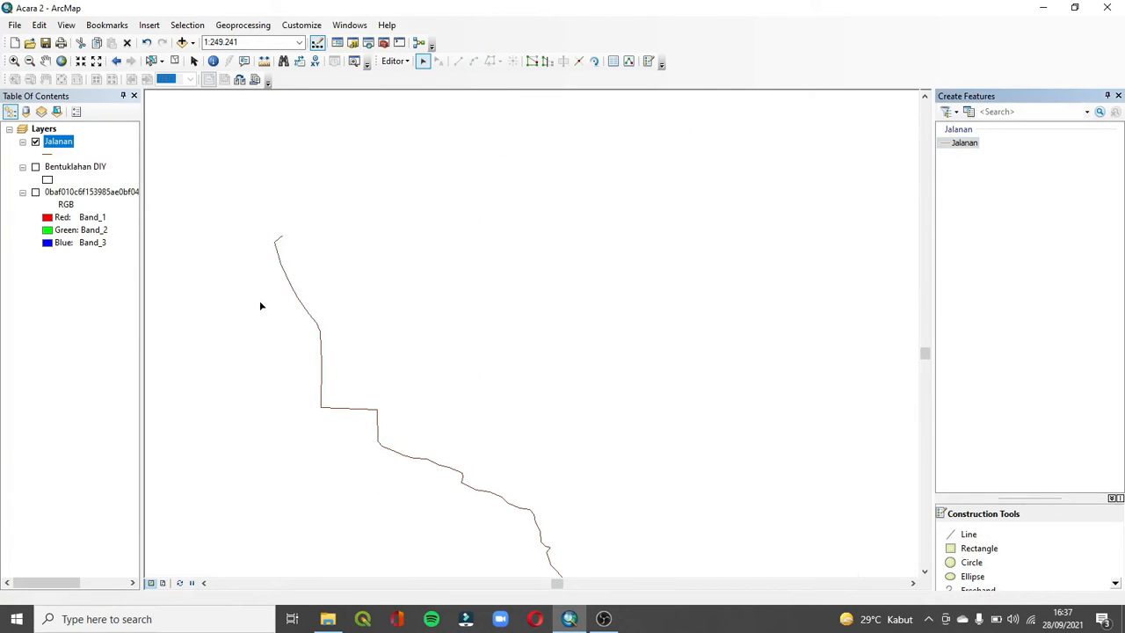
pyautogui.click(35, 191)
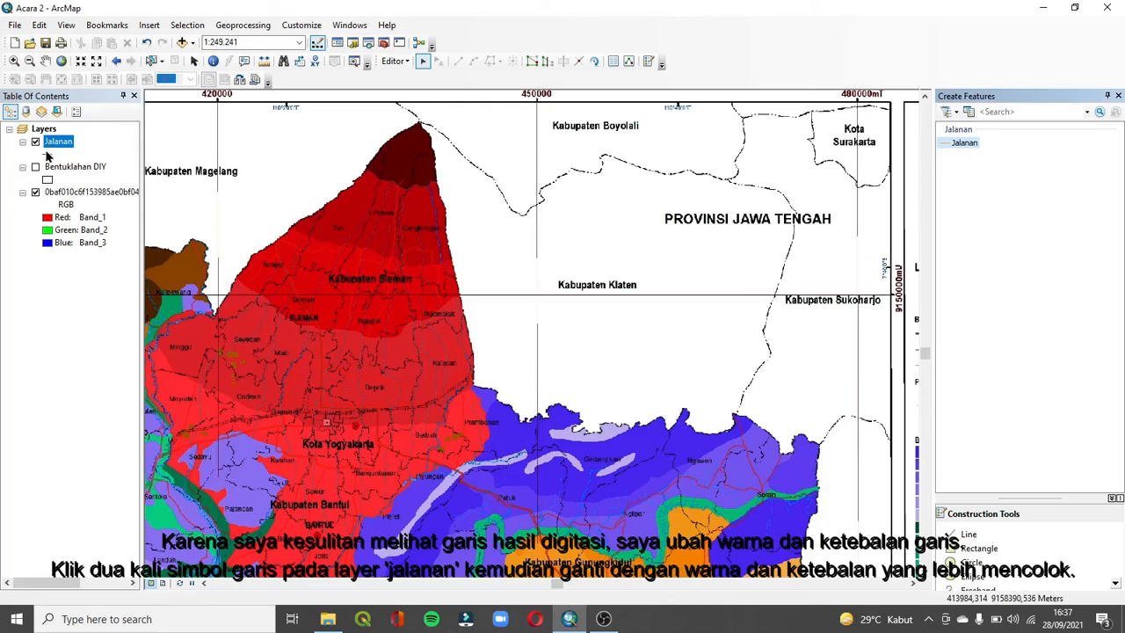
# Thicken the Jalanan layer's line symbol to a width of 3.
pyautogui.doubleClick(47, 155)
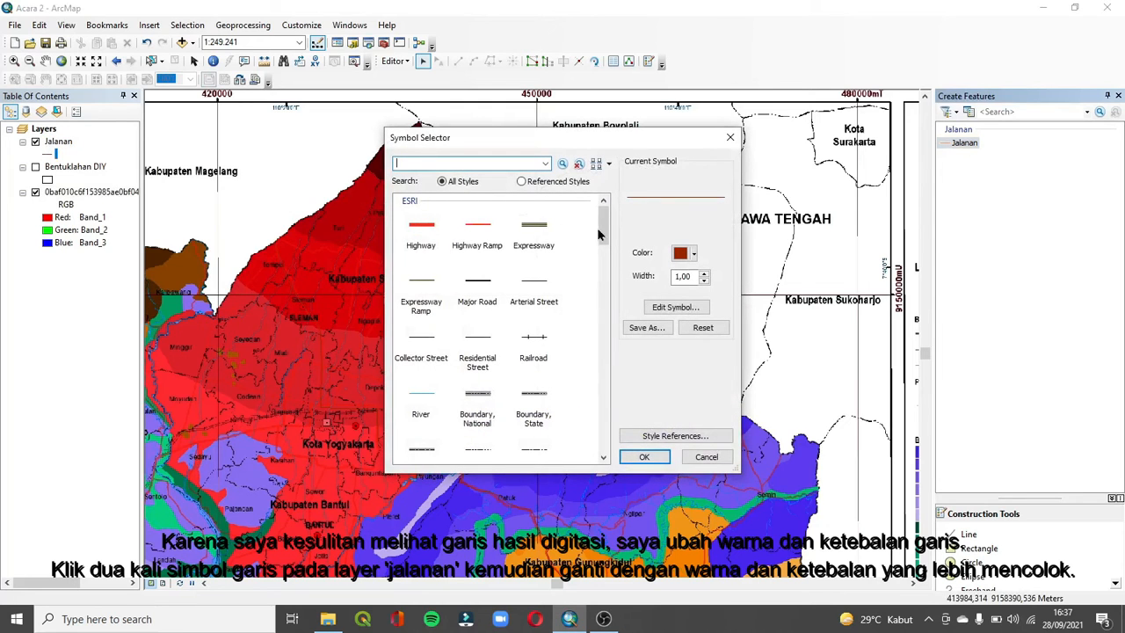
pyautogui.moveTo(603, 230); pyautogui.dragTo(616, 206)
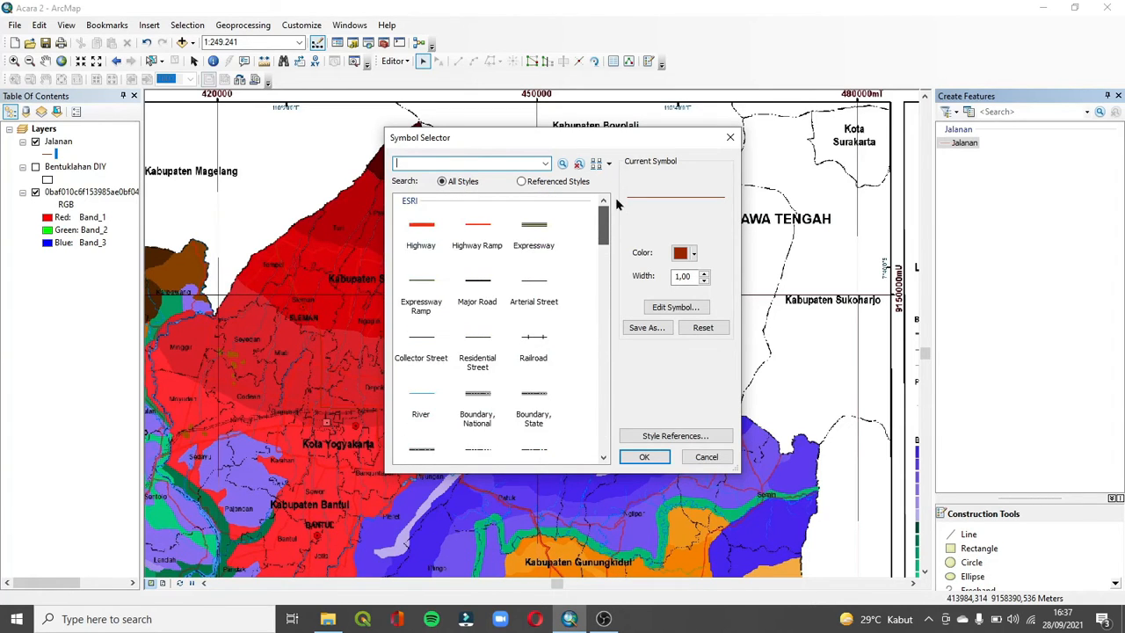
pyautogui.click(703, 273)
pyautogui.click(703, 273)
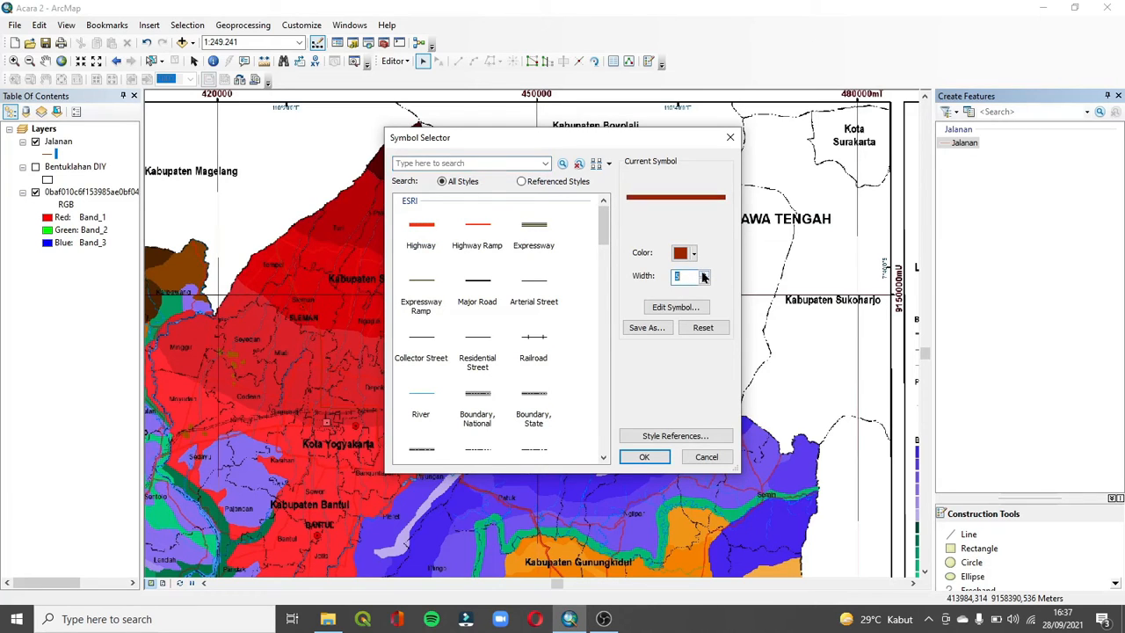
pyautogui.click(703, 273)
pyautogui.click(704, 274)
pyautogui.click(644, 456)
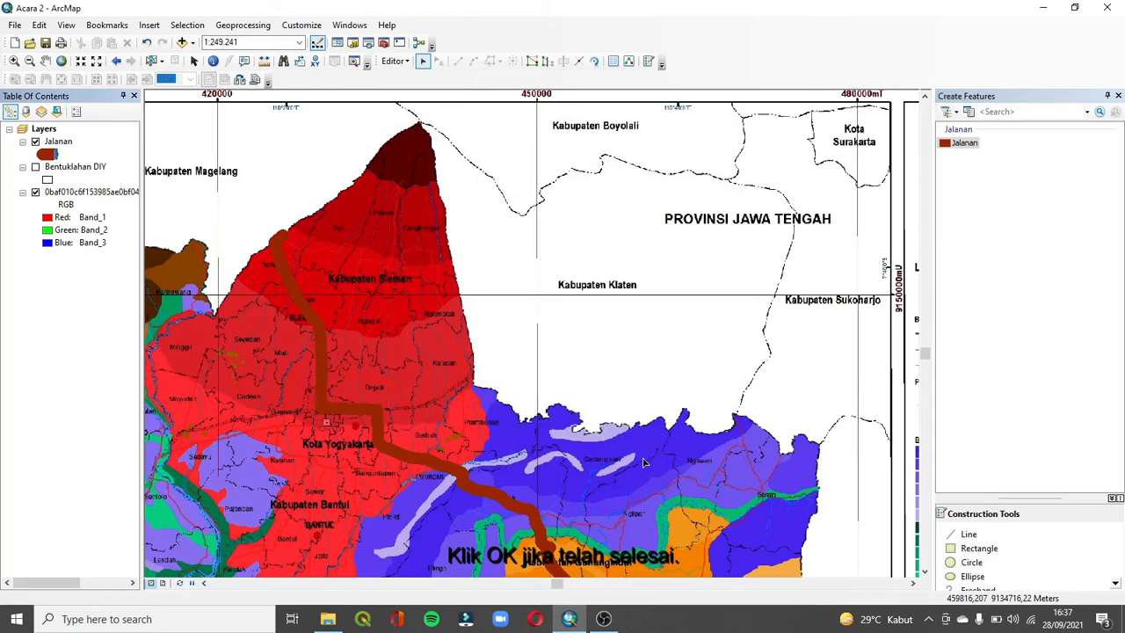
pyautogui.click(47, 155)
pyautogui.click(705, 279)
pyautogui.click(704, 280)
pyautogui.click(645, 458)
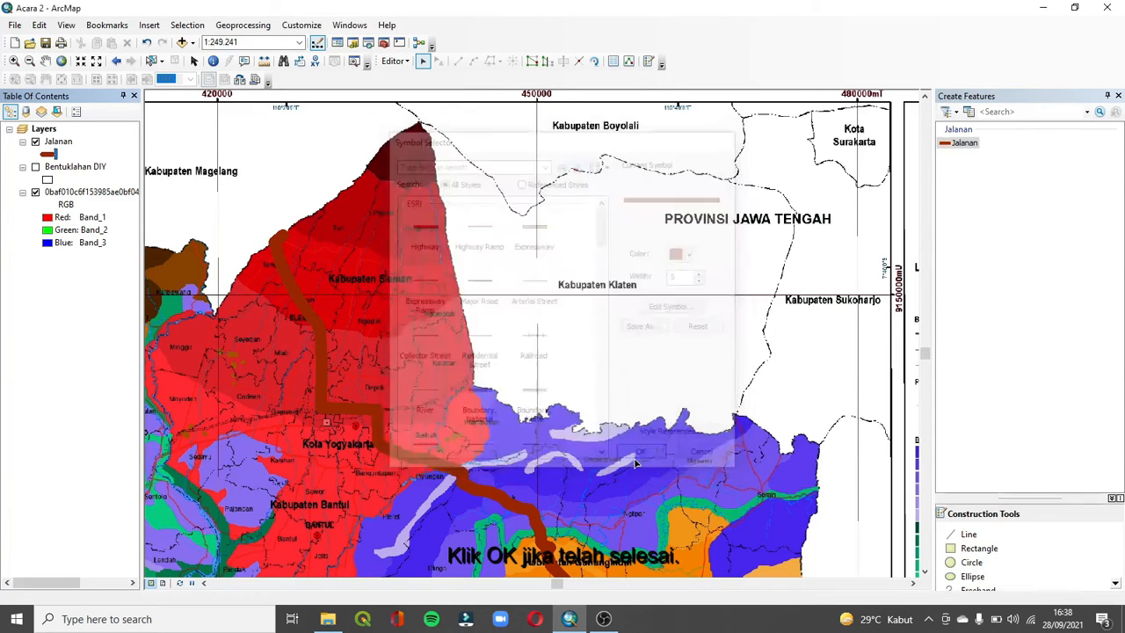
# Trace the road from the Tempel border east across Turi and north through Pakem.
pyautogui.click(969, 535)
pyautogui.click(282, 235)
pyautogui.click(316, 255)
pyautogui.click(349, 245)
pyautogui.click(386, 266)
pyautogui.doubleClick(404, 178)
# Trace the roads from Cangkringan south through Kalasan to the province border near Prambanan.
pyautogui.click(395, 246)
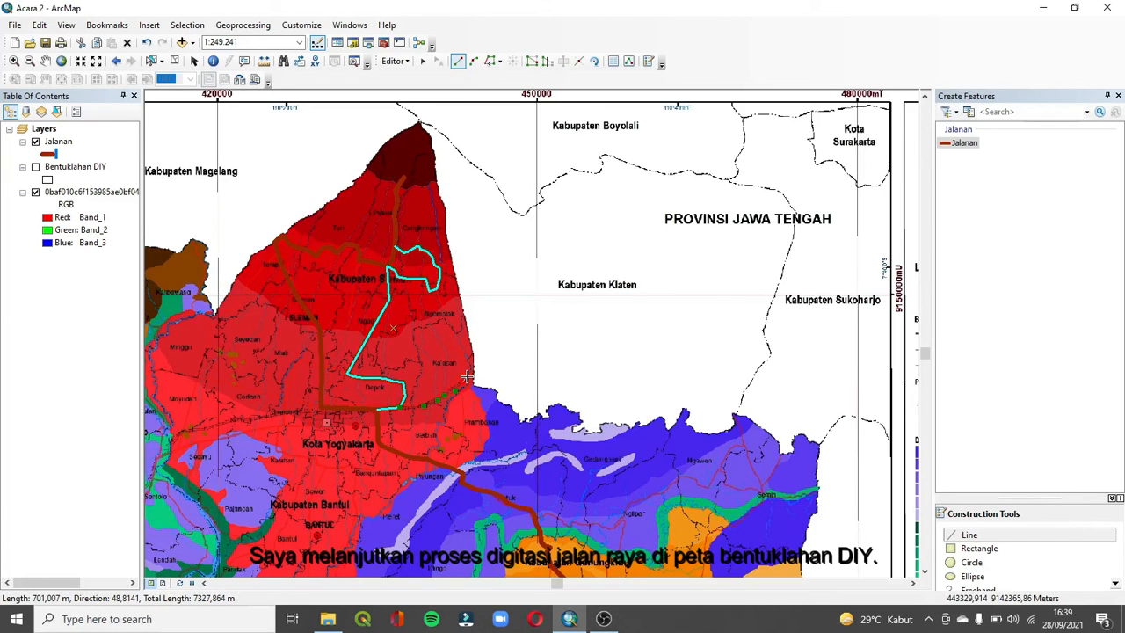
pyautogui.click(465, 375)
pyautogui.click(452, 349)
pyautogui.doubleClick(440, 286)
pyautogui.click(464, 374)
pyautogui.doubleClick(476, 369)
# Trace the connecting roads on the western side of Depok, north of Kota Yogyakarta.
pyautogui.click(335, 408)
pyautogui.click(322, 369)
pyautogui.click(348, 373)
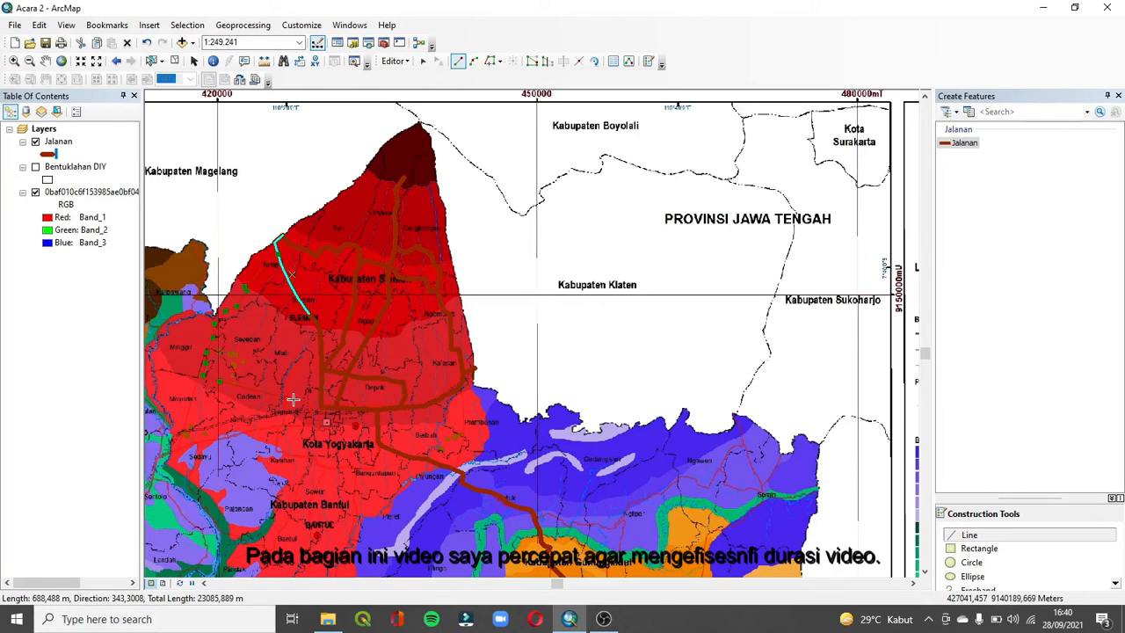
# Trace the western roads through Seyegan, Godean and Sedayu, joining them to the roads around Kota Yogyakarta.
pyautogui.doubleClick(321, 407)
pyautogui.click(286, 403)
pyautogui.click(285, 428)
pyautogui.doubleClick(313, 409)
pyautogui.click(203, 377)
pyautogui.click(179, 448)
pyautogui.click(220, 442)
pyautogui.doubleClick(284, 427)
# Trace the ring road around the south of Kota Yogyakarta to the Piyungan road.
pyautogui.click(283, 428)
pyautogui.click(276, 454)
pyautogui.click(318, 458)
pyautogui.click(374, 466)
pyautogui.doubleClick(382, 447)
# Trace the road from the southern ring road down through Bantul and east across Purwosari to Panggang.
pyautogui.click(326, 465)
pyautogui.click(46, 60)
pyautogui.moveTo(268, 468); pyautogui.dragTo(299, 293)
pyautogui.click(969, 534)
pyautogui.click(311, 430)
pyautogui.click(306, 509)
pyautogui.click(324, 514)
pyautogui.click(354, 478)
pyautogui.click(423, 504)
pyautogui.doubleClick(454, 530)
# Trace the Playen roads that connect to the main road northwest of Wonosari and to Wonosari itself.
pyautogui.click(564, 454)
pyautogui.doubleClick(582, 391)
pyautogui.click(576, 418)
pyautogui.doubleClick(620, 428)
# Trace the road from Panggang north past Imogiri to the Kota Yogyakarta ring road.
pyautogui.click(423, 504)
pyautogui.doubleClick(391, 435)
pyautogui.click(391, 435)
pyautogui.click(366, 408)
pyautogui.click(387, 310)
pyautogui.doubleClick(384, 291)
# Trace the Prambanan to Piyungan road and the road from Kota Yogyakarta southwest across Bantul.
pyautogui.click(493, 207)
pyautogui.doubleClick(484, 293)
pyautogui.click(348, 283)
pyautogui.click(308, 373)
pyautogui.doubleClick(226, 412)
# Trace the road in the far western part of the province, beyond Bantul.
pyautogui.click(46, 61)
pyautogui.moveTo(526, 197)
pyautogui.mouseDown()
pyautogui.moveTo(686, 160)
pyautogui.moveTo(871, 323)
pyautogui.mouseUp()
pyautogui.click(969, 534)
pyautogui.doubleClick(313, 473)
# Trace the southern Gunungkidul road from Girisubo northwest through Tepus toward Wonosari.
pyautogui.click(45, 61)
pyautogui.moveTo(568, 427); pyautogui.dragTo(410, 342)
pyautogui.moveTo(670, 382); pyautogui.dragTo(384, 171)
pyautogui.moveTo(573, 175)
pyautogui.mouseDown()
pyautogui.moveTo(593, 260)
pyautogui.moveTo(570, 187)
pyautogui.mouseUp()
pyautogui.click(963, 535)
pyautogui.click(651, 482)
pyautogui.click(620, 488)
pyautogui.doubleClick(557, 408)
pyautogui.click(552, 398)
pyautogui.click(507, 343)
# Trace the road from Wonosari east past Karangmojo and northeast through Semin to the northern border.
pyautogui.rightClick(536, 278)
pyautogui.click(583, 322)
pyautogui.click(610, 253)
pyautogui.click(654, 169)
pyautogui.click(46, 61)
pyautogui.moveTo(651, 176); pyautogui.dragTo(531, 296)
pyautogui.click(969, 535)
pyautogui.doubleClick(539, 184)
# Trace the branch road at Semin and the road from Ngawen west through Nglipar to the Patuk road.
pyautogui.click(584, 222)
pyautogui.doubleClick(525, 240)
pyautogui.click(521, 238)
pyautogui.click(514, 253)
pyautogui.click(456, 263)
pyautogui.click(418, 292)
pyautogui.doubleClick(340, 282)
# Trace the road from Wonosari north to the Nglipar road.
pyautogui.click(421, 385)
pyautogui.click(405, 385)
pyautogui.doubleClick(426, 283)
# Trace the road from Wonosari southwest to Paliyan, deleting the misplaced vertex along the way.
pyautogui.click(403, 383)
pyautogui.rightClick(390, 405)
pyautogui.click(430, 348)
pyautogui.click(389, 412)
pyautogui.doubleClick(369, 428)
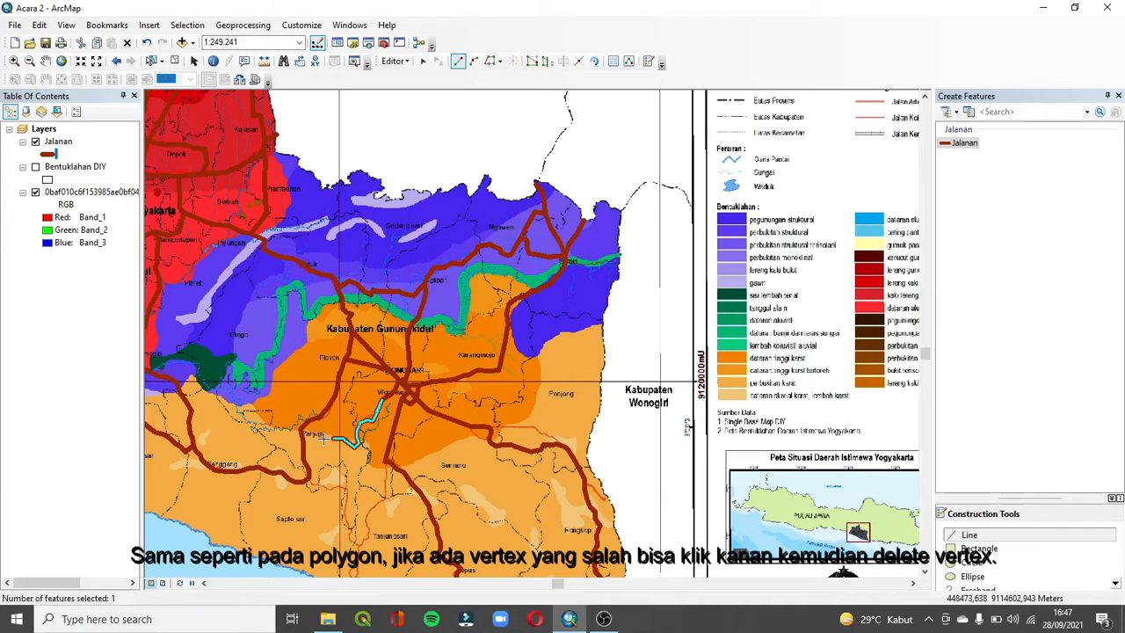
pyautogui.click(358, 444)
pyautogui.doubleClick(305, 431)
# Trace the short road east of Semin to the border and the branch roads at Girisubo and Rongkop.
pyautogui.click(619, 261)
pyautogui.doubleClick(565, 263)
pyautogui.click(46, 61)
pyautogui.moveTo(545, 378); pyautogui.dragTo(494, 237)
pyautogui.click(969, 535)
pyautogui.doubleClick(551, 517)
pyautogui.doubleClick(555, 358)
# Trace the short link roads near Semanu and the branch west of Girisubo down to the coast.
pyautogui.doubleClick(440, 295)
pyautogui.doubleClick(421, 286)
pyautogui.click(481, 463)
pyautogui.doubleClick(490, 520)
# Trace the road running south through Tanjungsari to the coast and the neighbouring coastal and Saptosari branch roads.
pyautogui.click(337, 321)
pyautogui.doubleClick(316, 379)
pyautogui.click(315, 379)
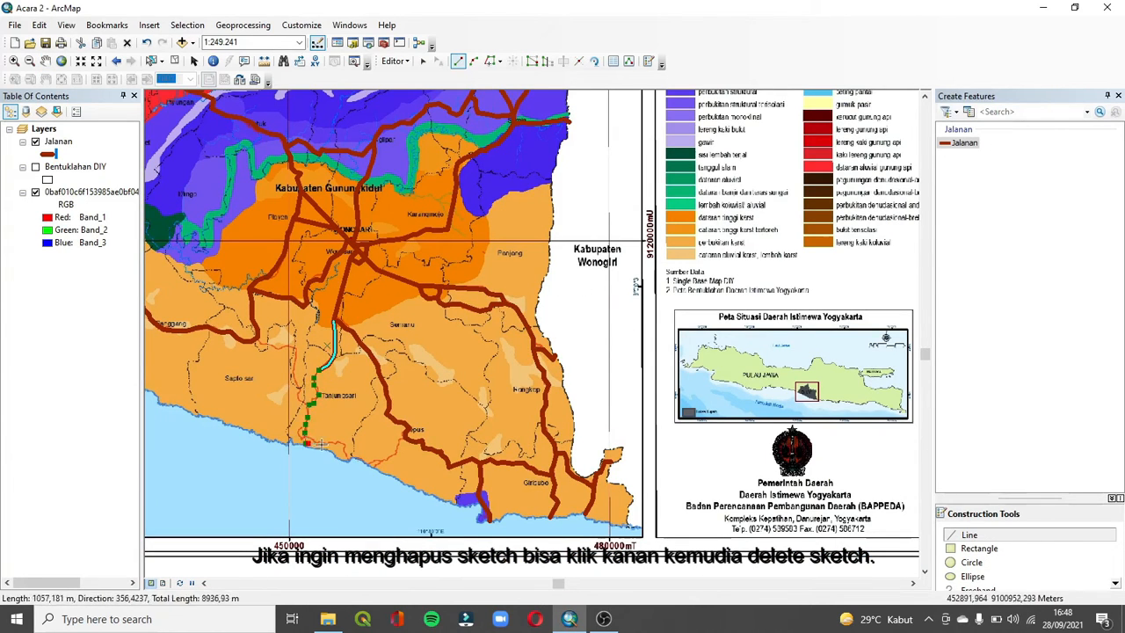
pyautogui.doubleClick(348, 460)
pyautogui.click(406, 432)
pyautogui.doubleClick(373, 468)
pyautogui.doubleClick(366, 465)
pyautogui.click(312, 405)
pyautogui.doubleClick(258, 340)
# Trace the next group of undigitized roads on the map as lines in the Jalanan layer.
pyautogui.click(14, 60)
pyautogui.moveTo(387, 175); pyautogui.dragTo(744, 440)
pyautogui.click(45, 61)
pyautogui.moveTo(337, 143)
pyautogui.mouseDown()
pyautogui.moveTo(447, 340)
pyautogui.moveTo(775, 419)
pyautogui.mouseUp()
pyautogui.click(970, 534)
pyautogui.click(577, 499)
pyautogui.click(546, 525)
pyautogui.click(490, 516)
pyautogui.click(461, 446)
pyautogui.click(494, 390)
pyautogui.click(451, 320)
pyautogui.click(414, 356)
pyautogui.click(247, 376)
pyautogui.doubleClick(180, 365)
pyautogui.click(308, 381)
pyautogui.click(397, 432)
pyautogui.doubleClick(457, 447)
pyautogui.click(569, 401)
pyautogui.click(519, 380)
pyautogui.click(485, 269)
pyautogui.doubleClick(433, 315)
pyautogui.click(447, 280)
pyautogui.click(417, 182)
pyautogui.doubleClick(264, 219)
pyautogui.click(237, 255)
pyautogui.doubleClick(277, 378)
# Trace the last remaining road segments in the adjoining area to complete the Jalanan layer's network.
pyautogui.click(45, 61)
pyautogui.moveTo(369, 264); pyautogui.dragTo(352, 396)
pyautogui.click(969, 535)
pyautogui.click(372, 477)
pyautogui.click(344, 456)
pyautogui.doubleClick(319, 475)
pyautogui.click(411, 314)
pyautogui.click(410, 257)
pyautogui.doubleClick(335, 195)
pyautogui.click(327, 201)
pyautogui.doubleClick(270, 193)
pyautogui.click(410, 256)
pyautogui.doubleClick(477, 159)
# Save the road edits and end the editing session.
pyautogui.click(62, 61)
pyautogui.click(395, 61)
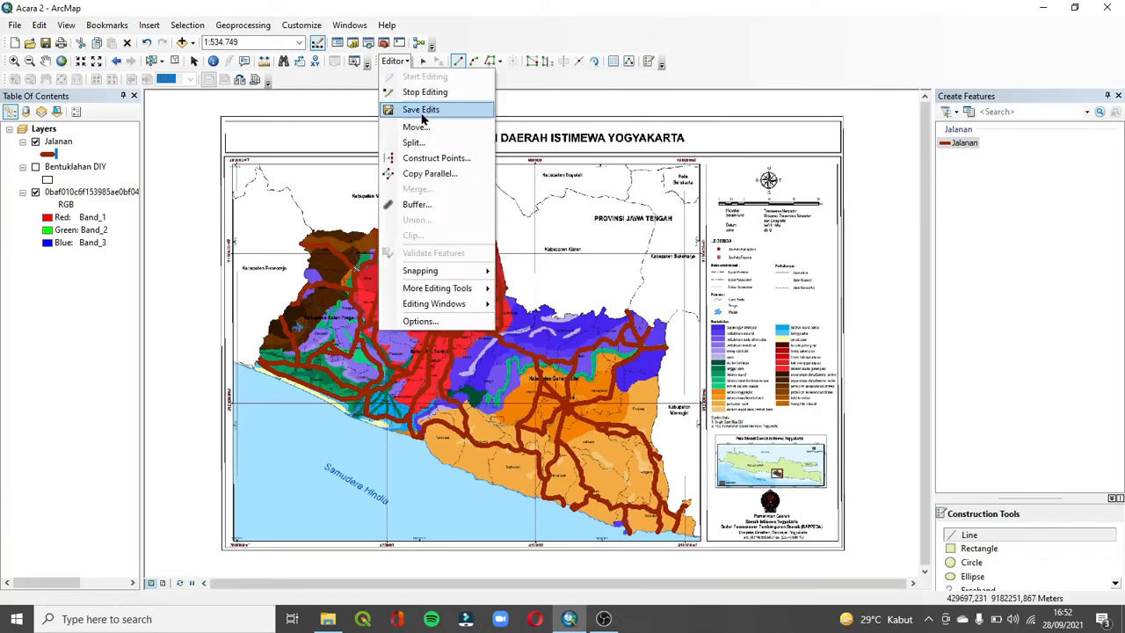
pyautogui.click(422, 93)
# Give the Jalanan layer a thinner red Highway line symbol, and display it over Bentuklahan DIY instead of the map raster.
pyautogui.click(50, 155)
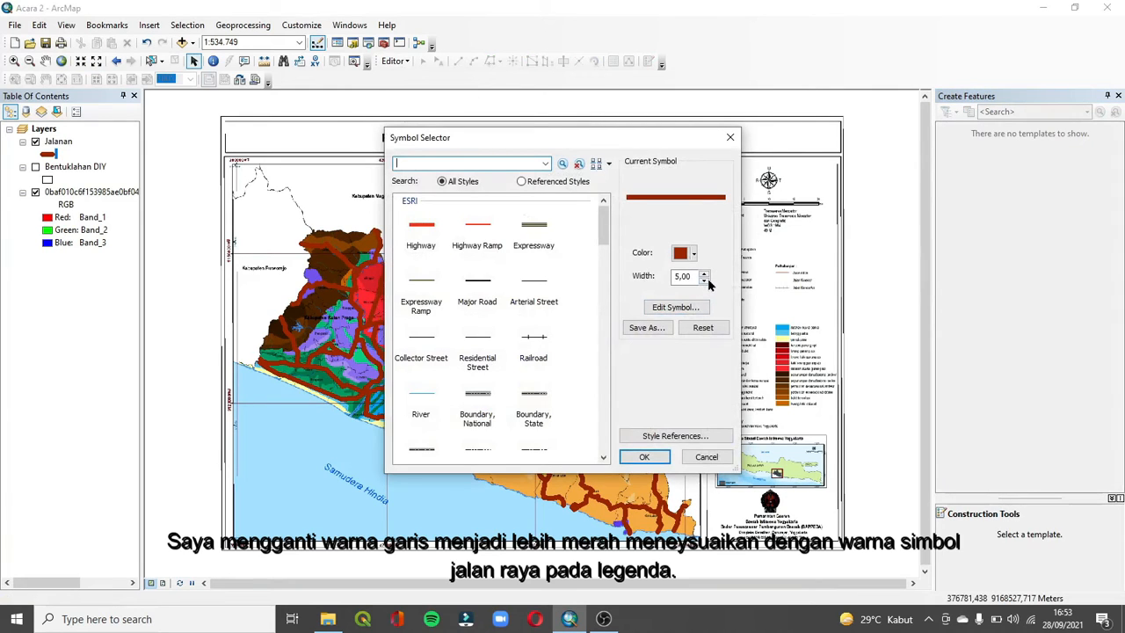
pyautogui.click(419, 230)
pyautogui.press('Tab')
pyautogui.write('2')
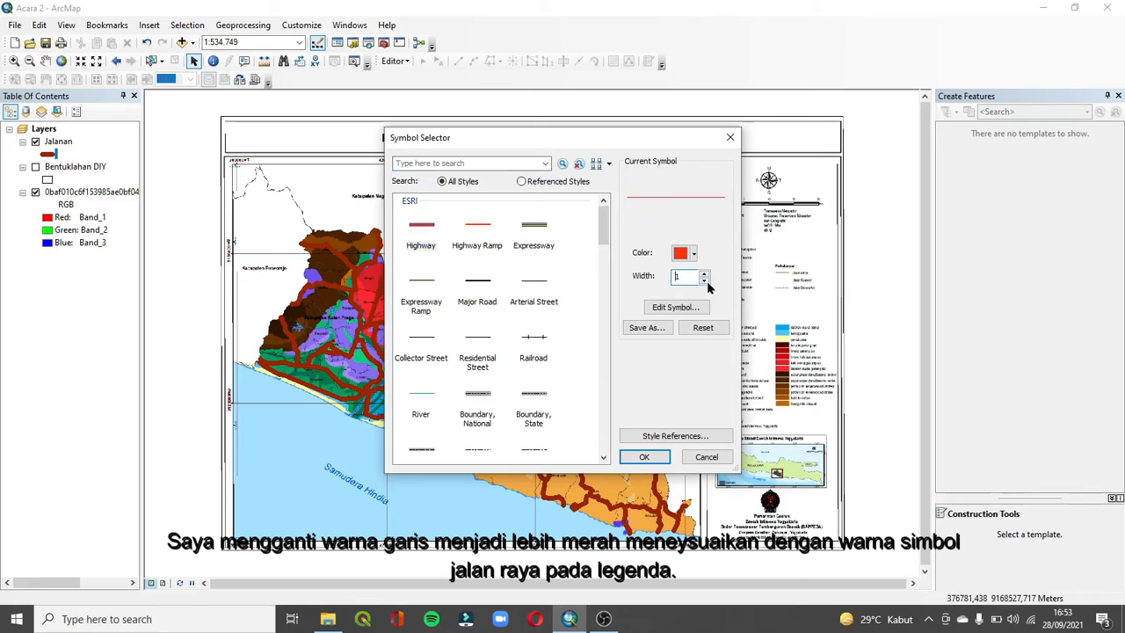
pyautogui.click(658, 457)
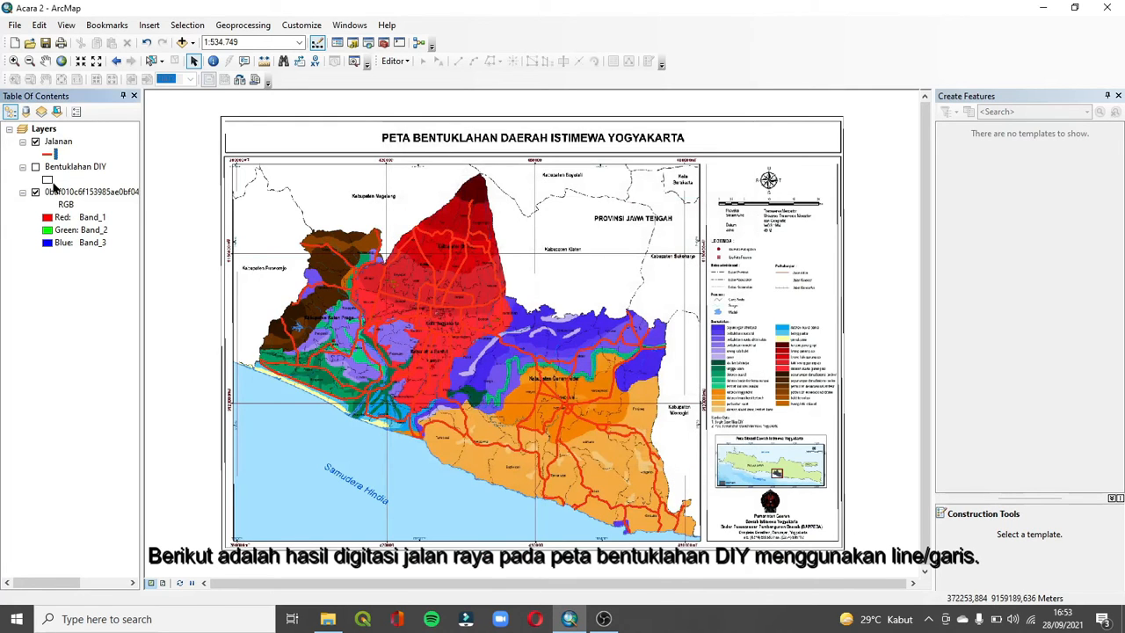
pyautogui.click(35, 192)
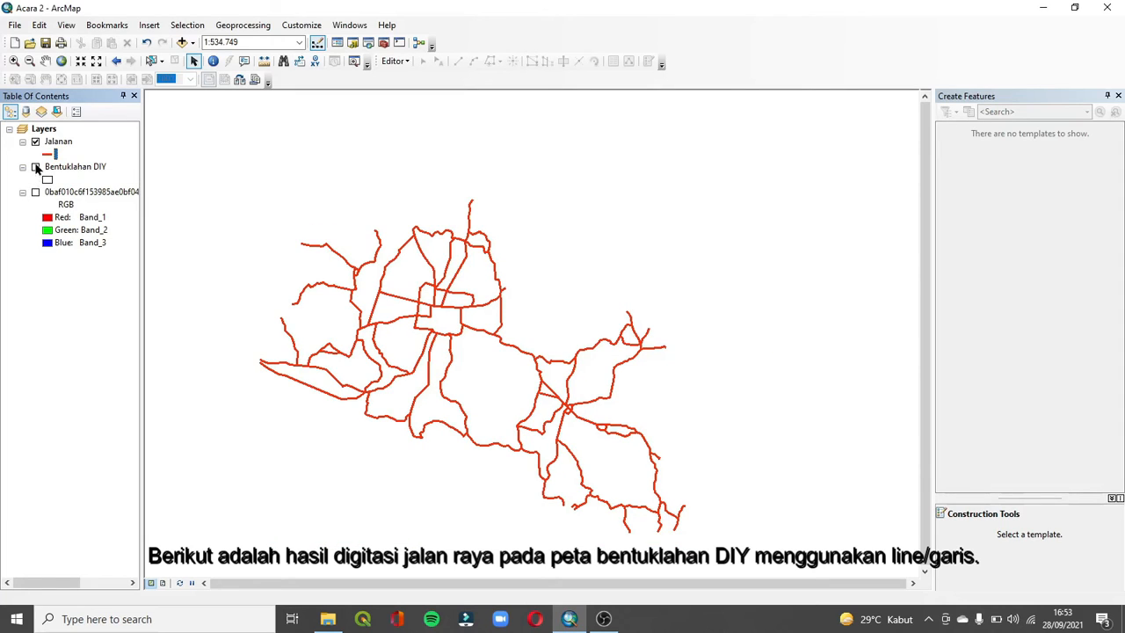
pyautogui.click(35, 167)
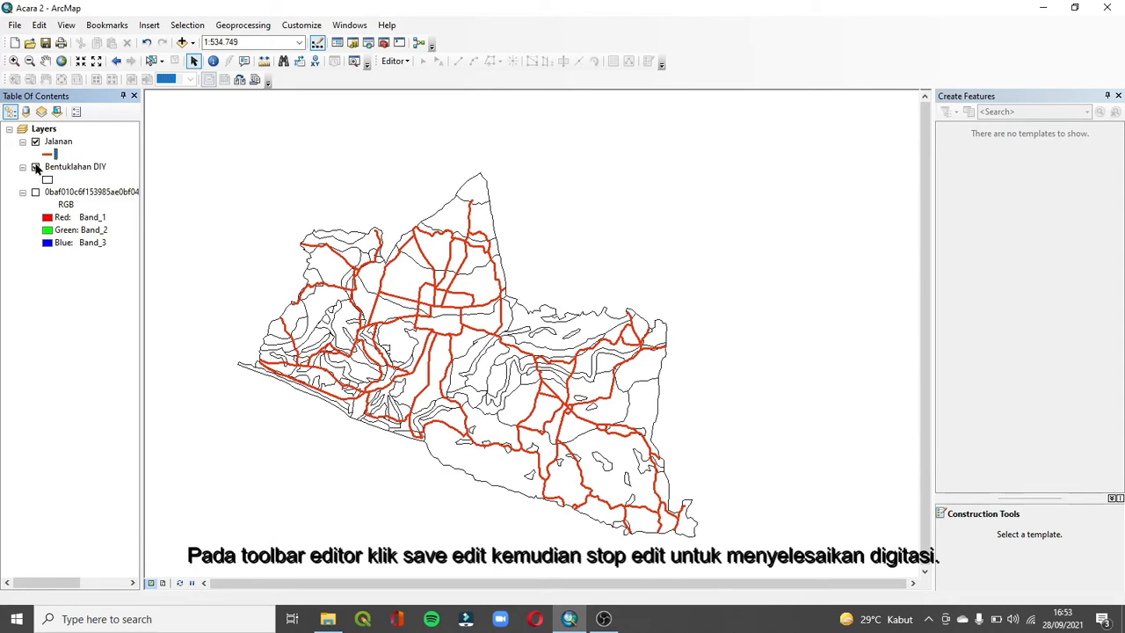
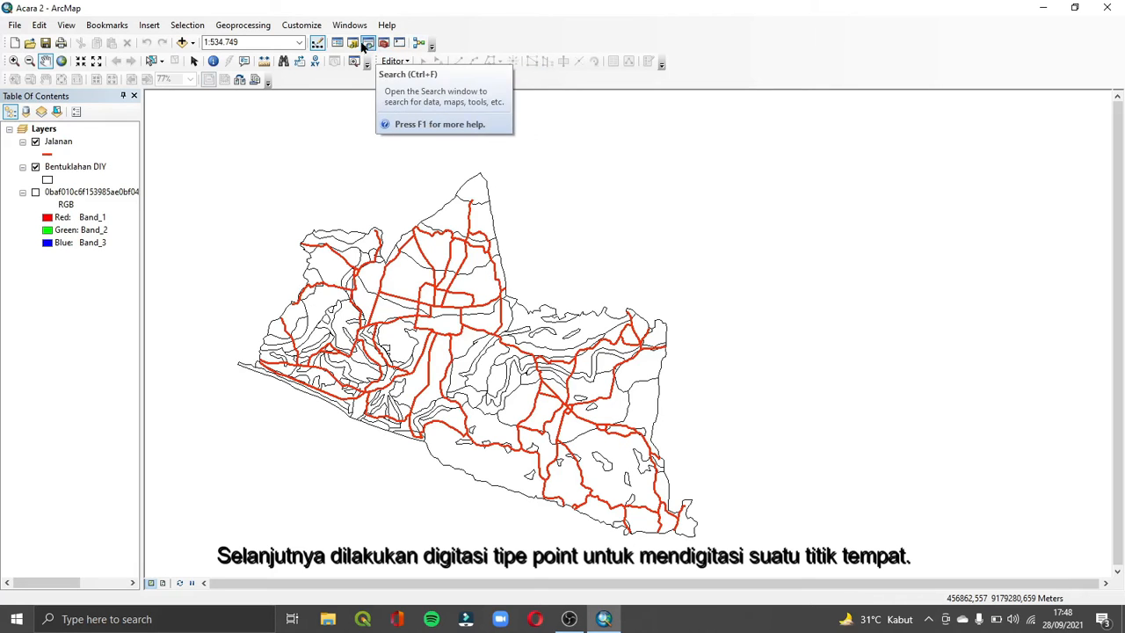
# Start a new point shapefile named Titik in the folder D:\Kuliah\Smt antara 4-5.
pyautogui.click(352, 44)
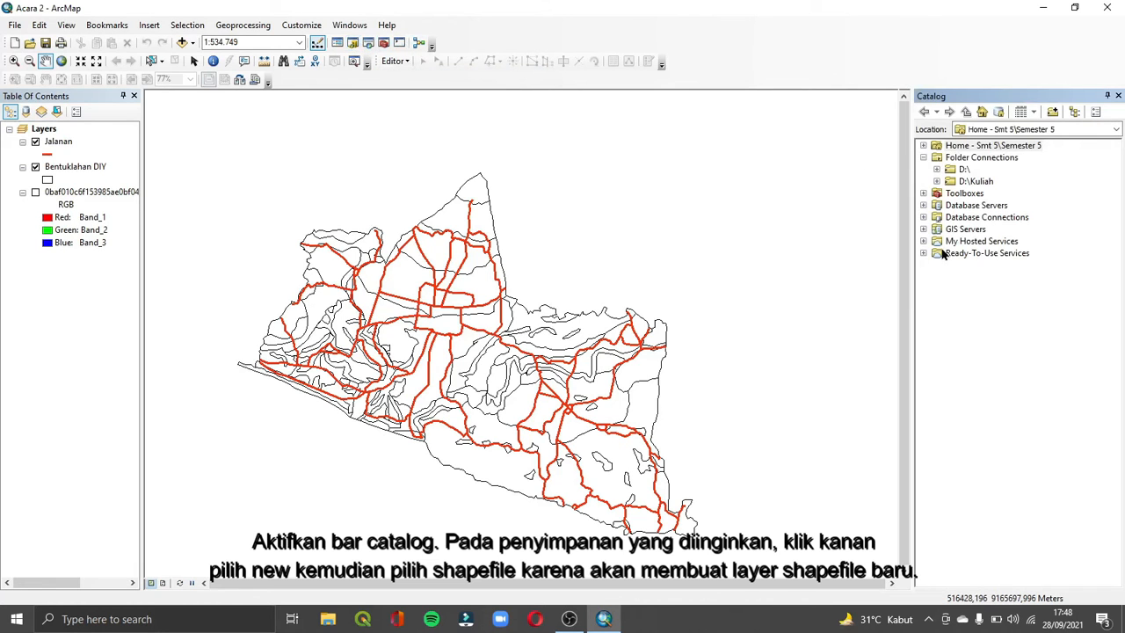
pyautogui.click(938, 181)
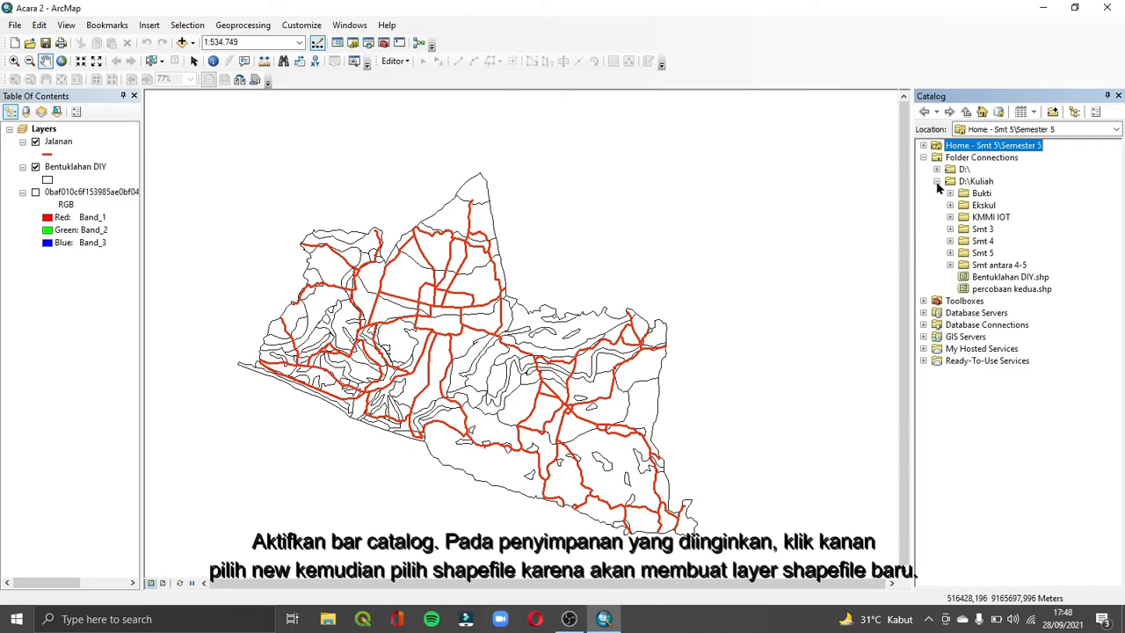
pyautogui.click(984, 265)
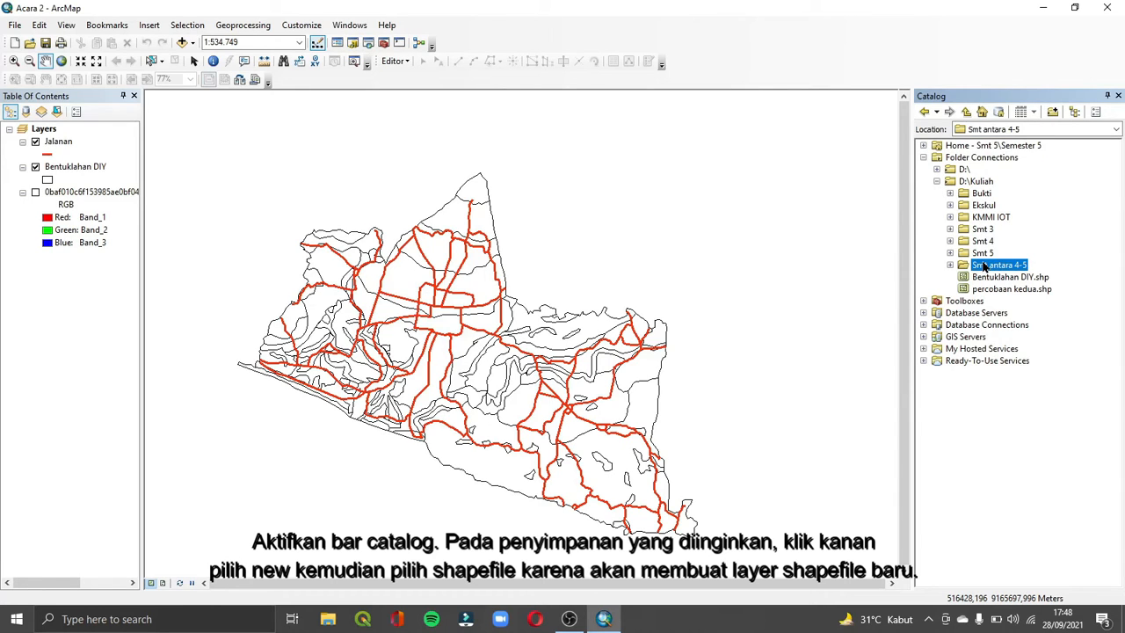
pyautogui.click(985, 254)
pyautogui.click(988, 266)
pyautogui.rightClick(988, 267)
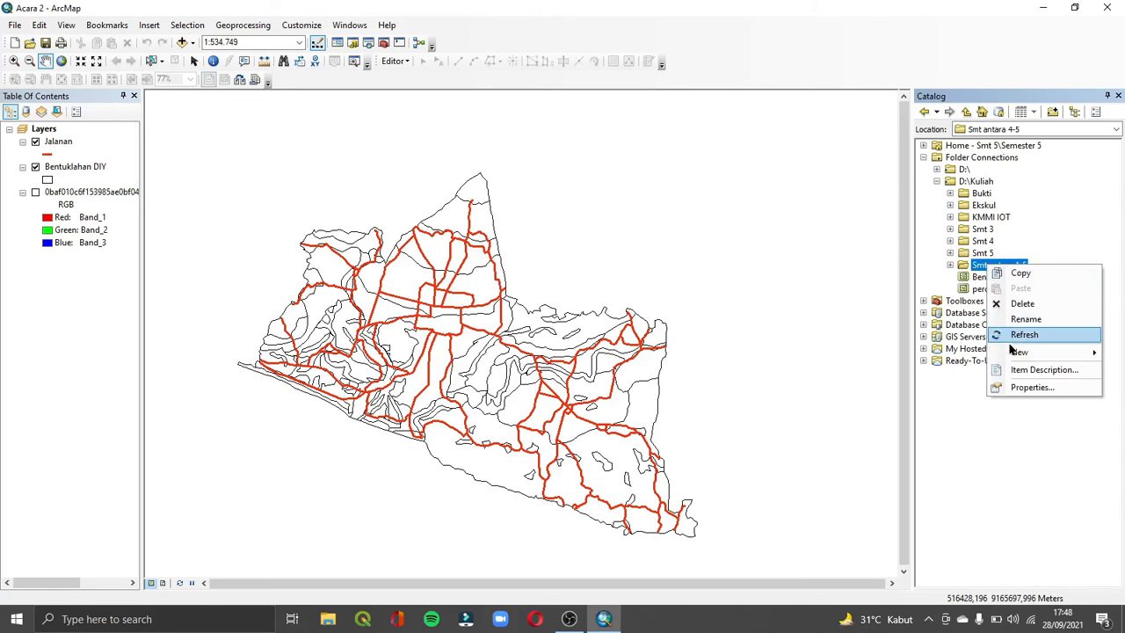
pyautogui.moveTo(1015, 352)
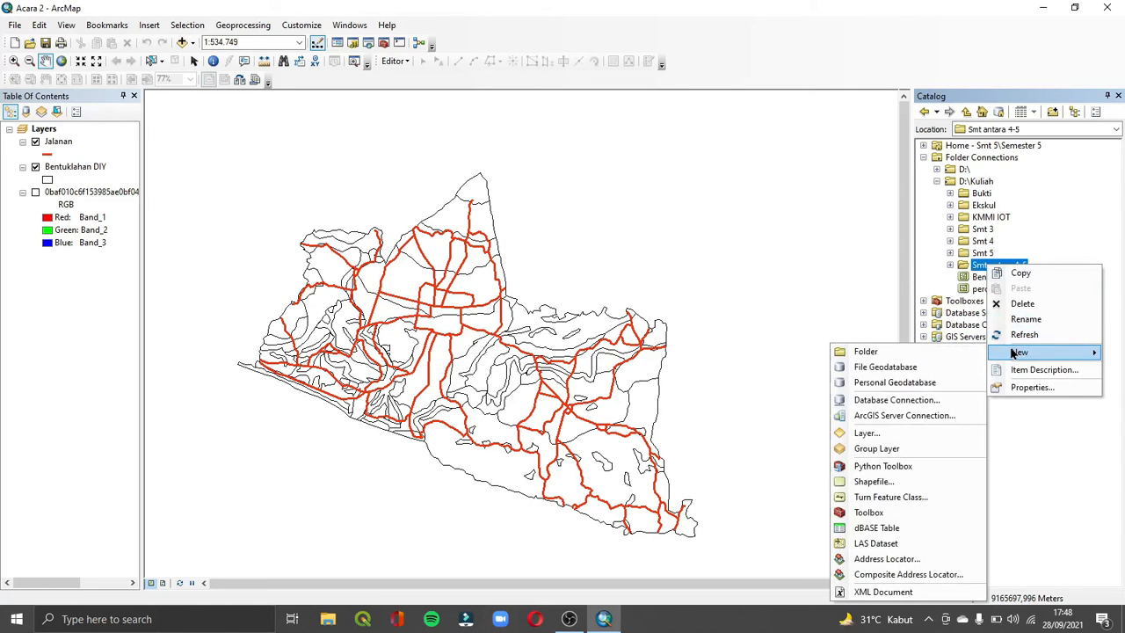
pyautogui.click(938, 486)
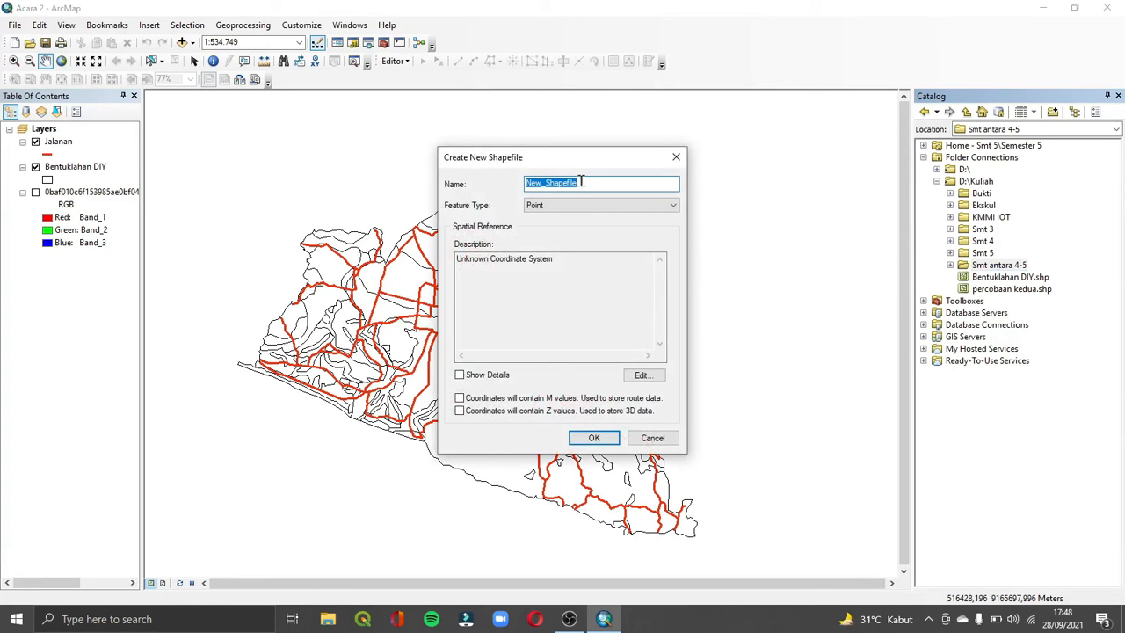
pyautogui.write('Titik')
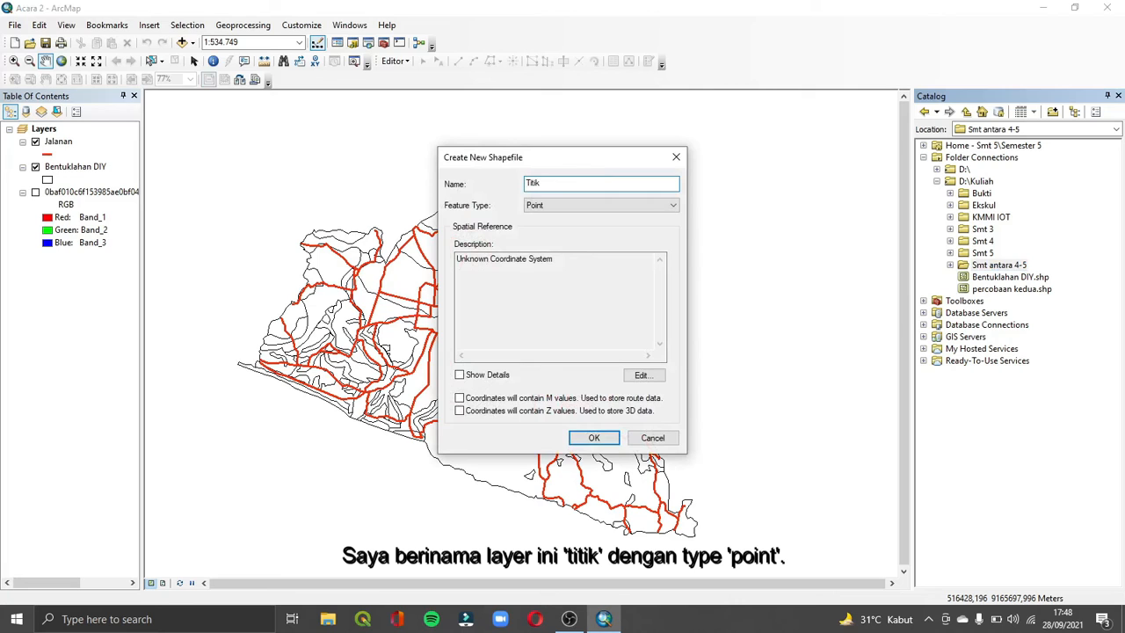
# Assign the projected coordinate system WGS 1984 UTM Zone 49S to the Titik shapefile and create it.
pyautogui.click(648, 376)
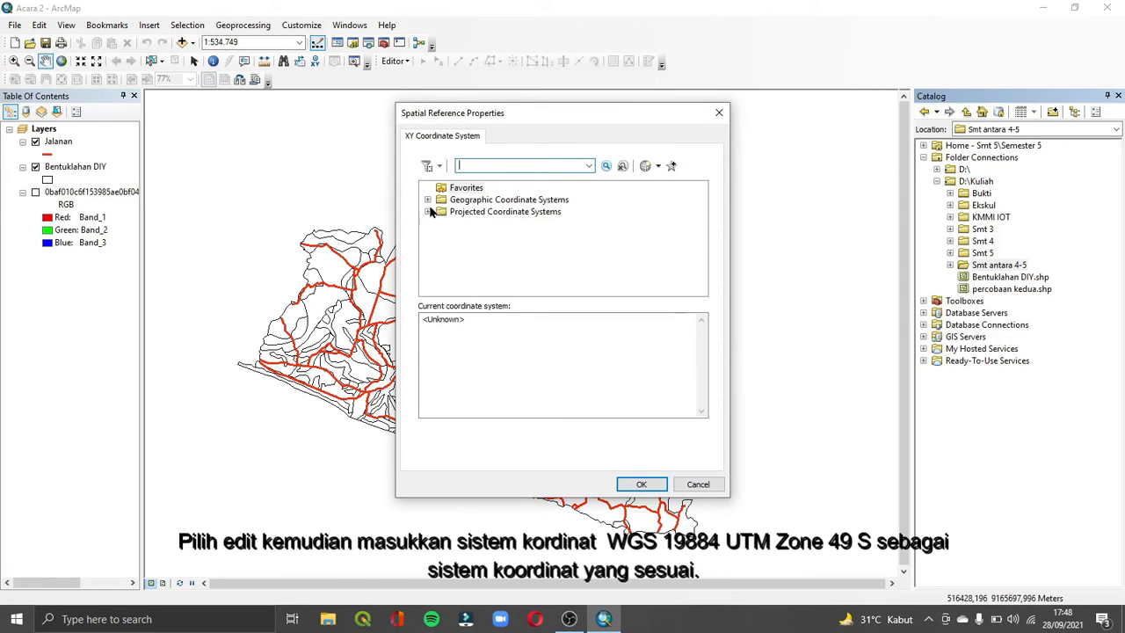
pyautogui.click(427, 212)
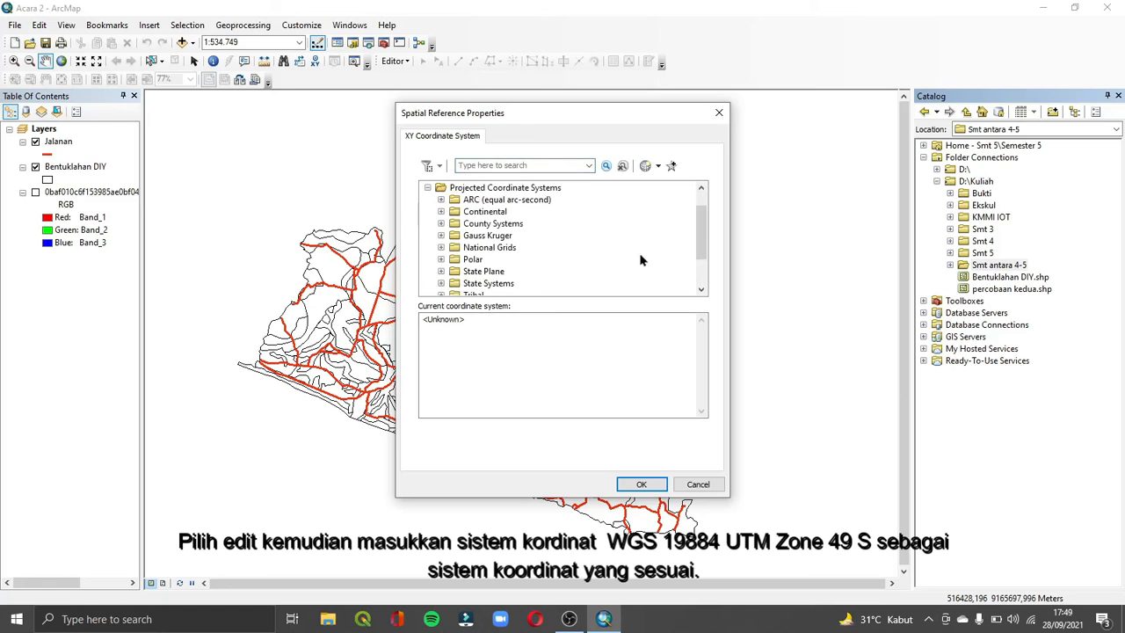
pyautogui.moveTo(707, 224); pyautogui.dragTo(705, 299)
pyautogui.click(441, 260)
pyautogui.click(455, 261)
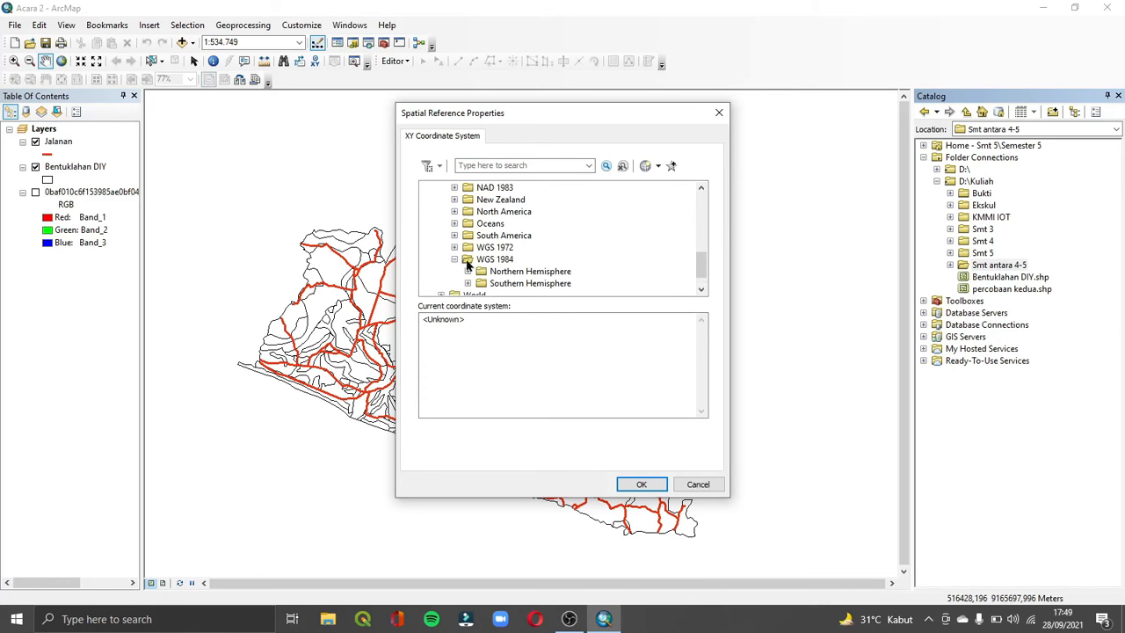
pyautogui.click(468, 284)
pyautogui.moveTo(701, 227); pyautogui.dragTo(700, 261)
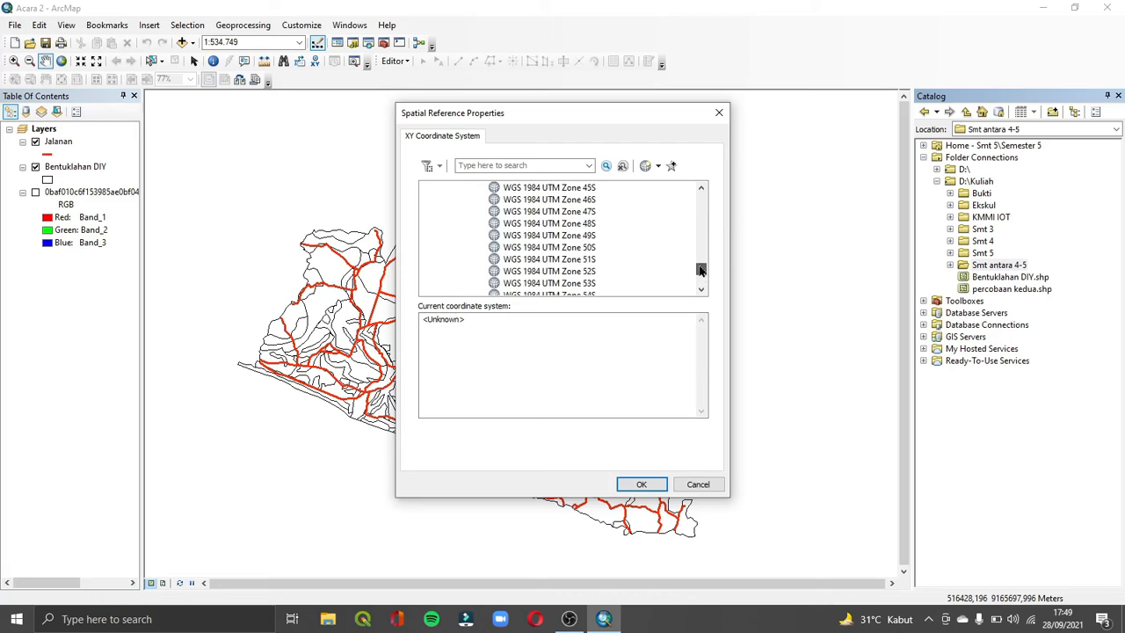
pyautogui.click(570, 212)
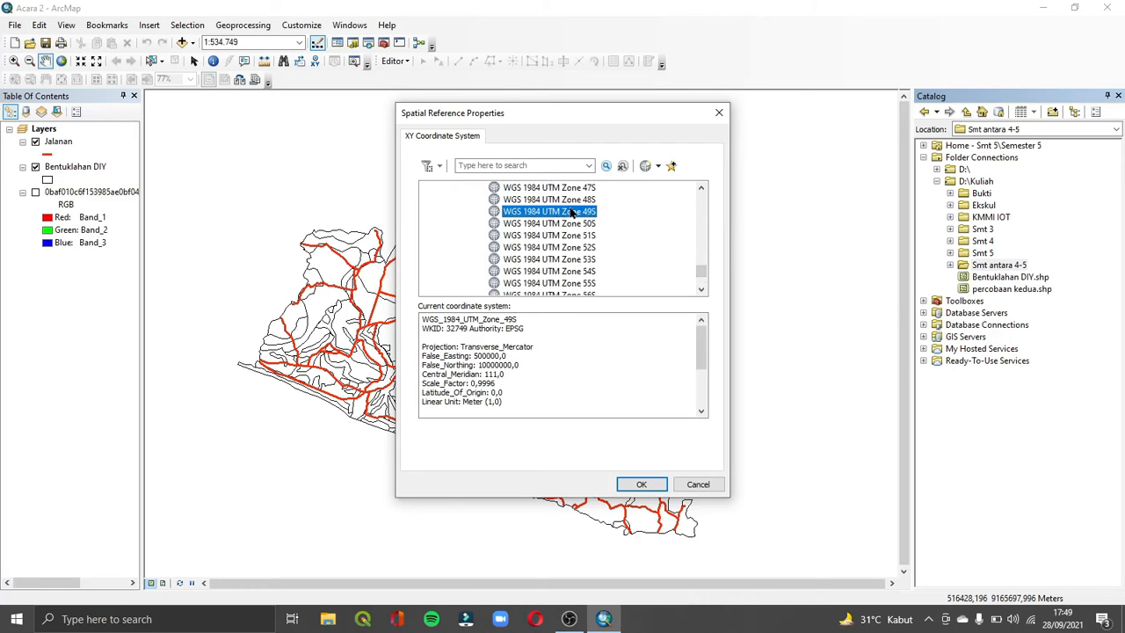
pyautogui.click(641, 484)
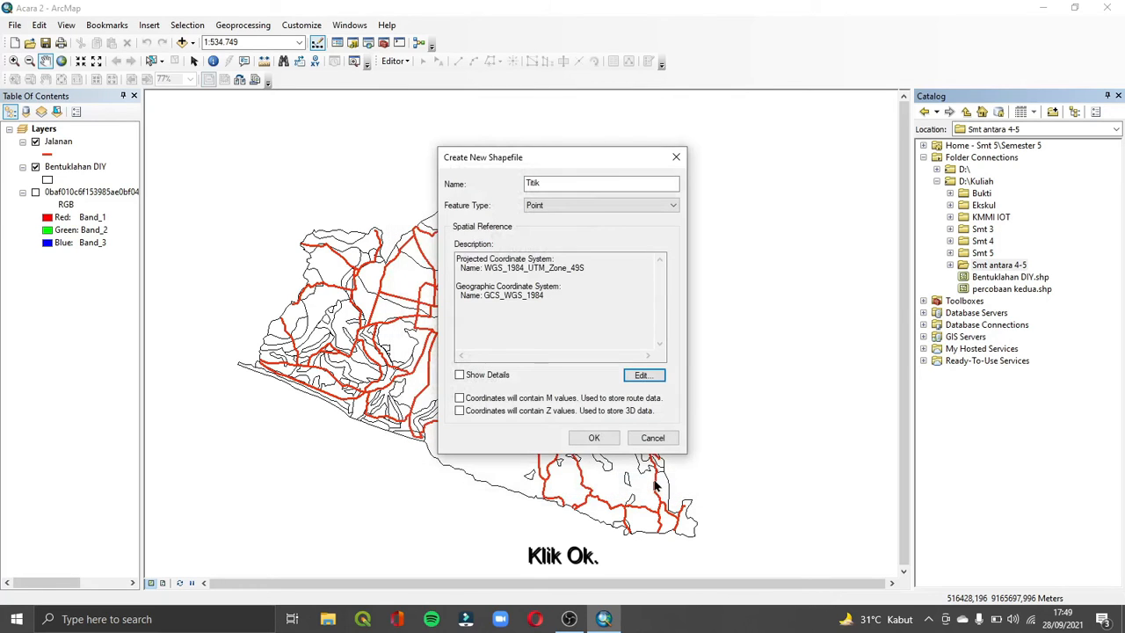
pyautogui.click(595, 438)
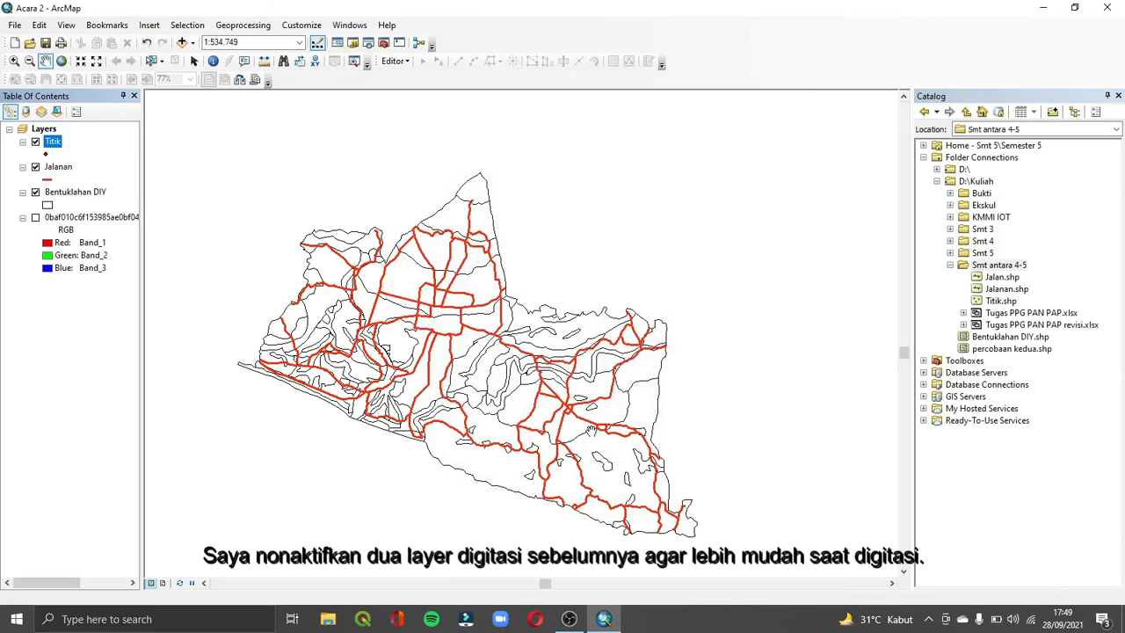
# Hide the Bentuklahan DIY and Jalanan layers and show the georeferenced map raster.
pyautogui.click(35, 192)
pyautogui.click(35, 167)
pyautogui.click(35, 217)
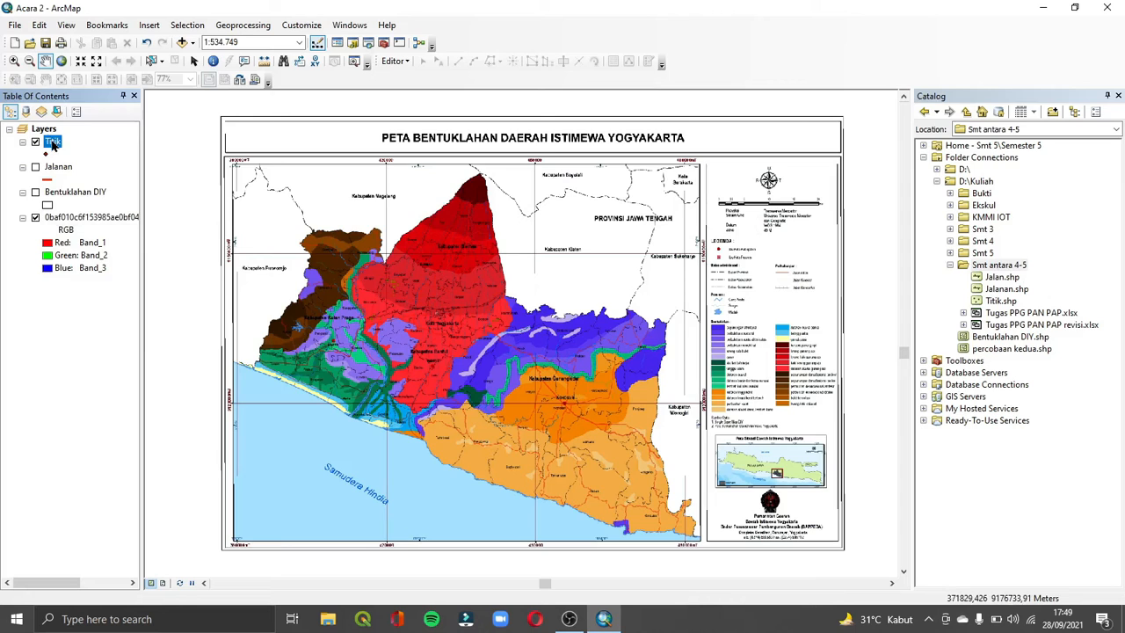
# Add a Text field named Keterangan to the Titik layer's attribute table.
pyautogui.rightClick(51, 142)
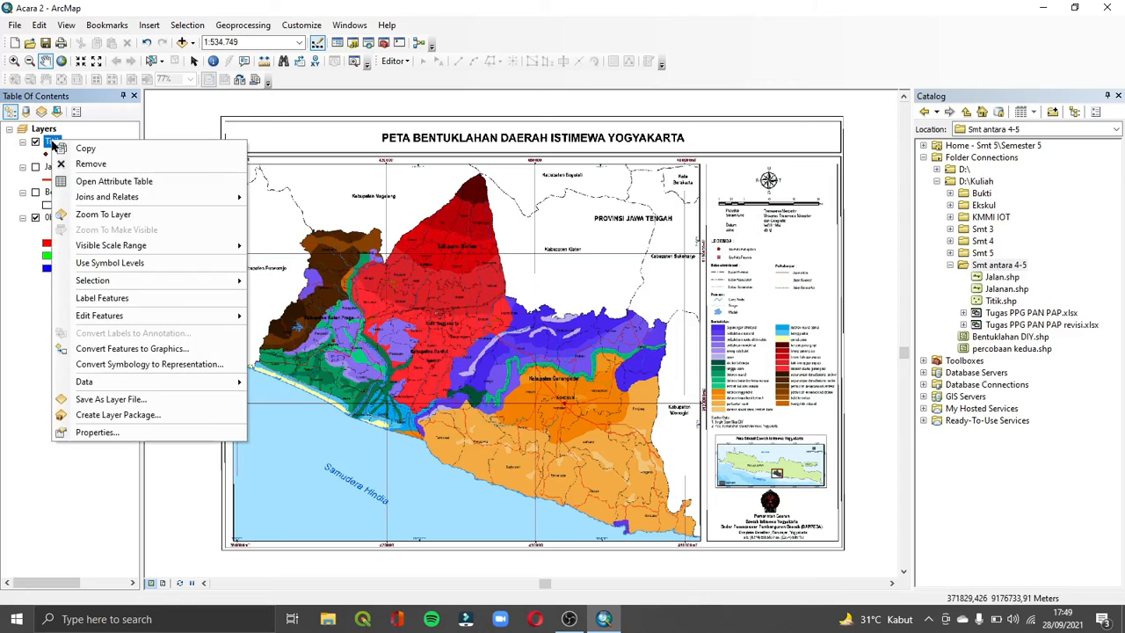
pyautogui.click(72, 182)
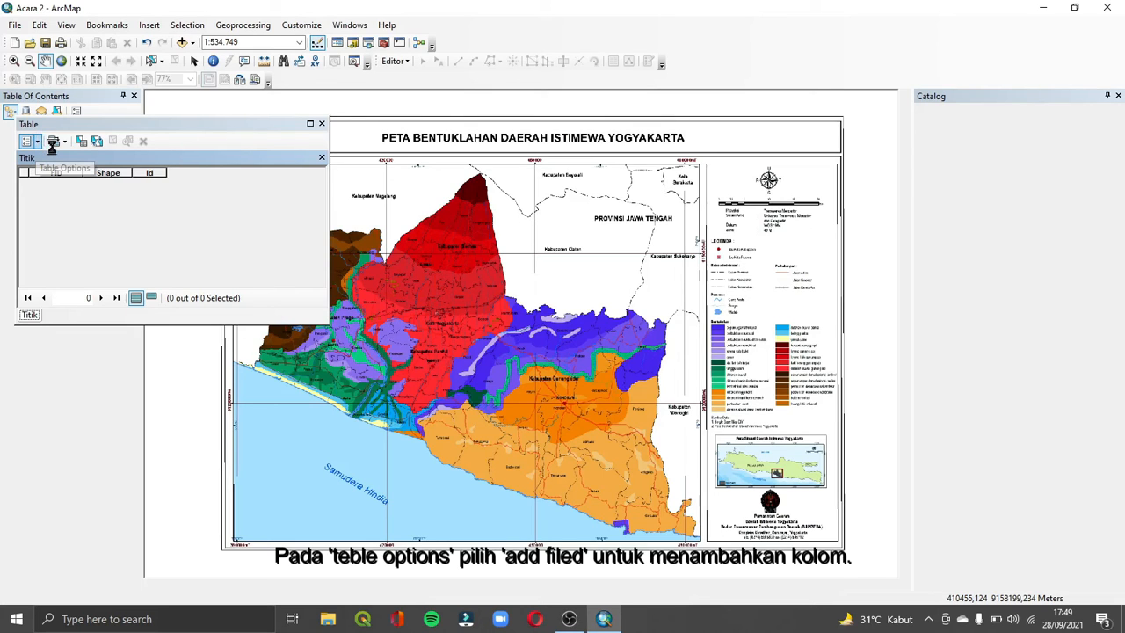
pyautogui.click(51, 145)
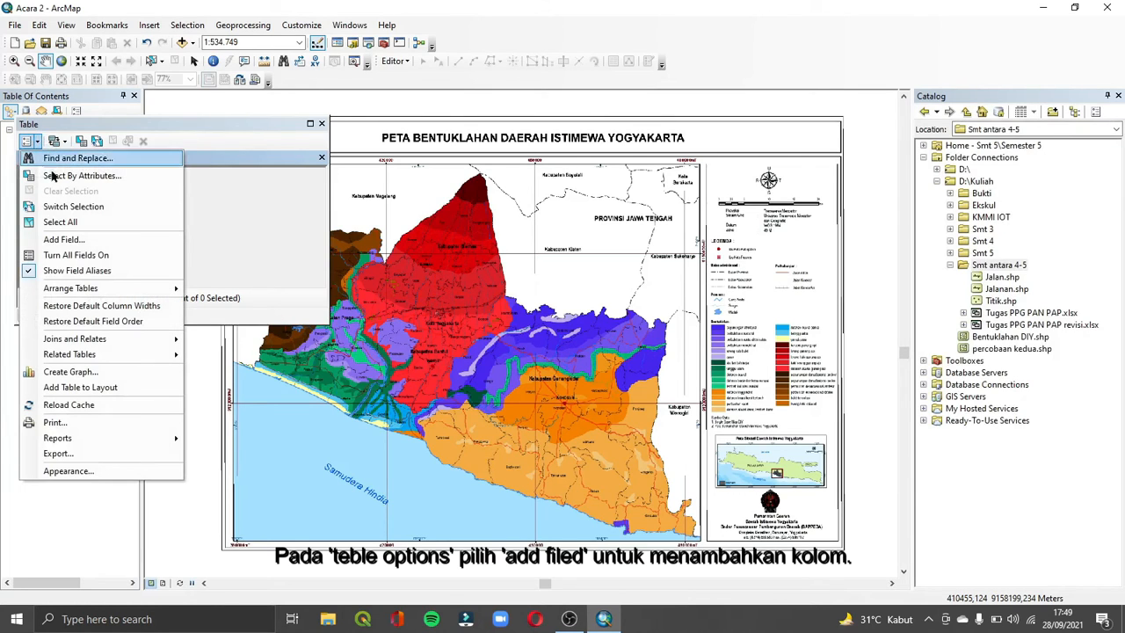
pyautogui.click(75, 240)
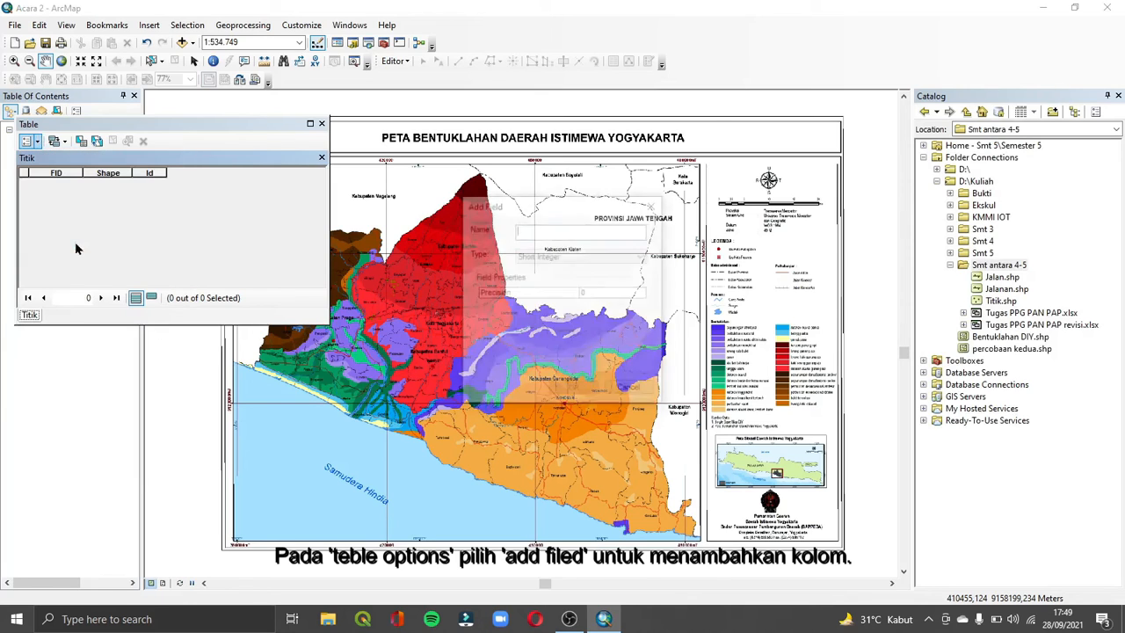
pyautogui.write('Keterangan')
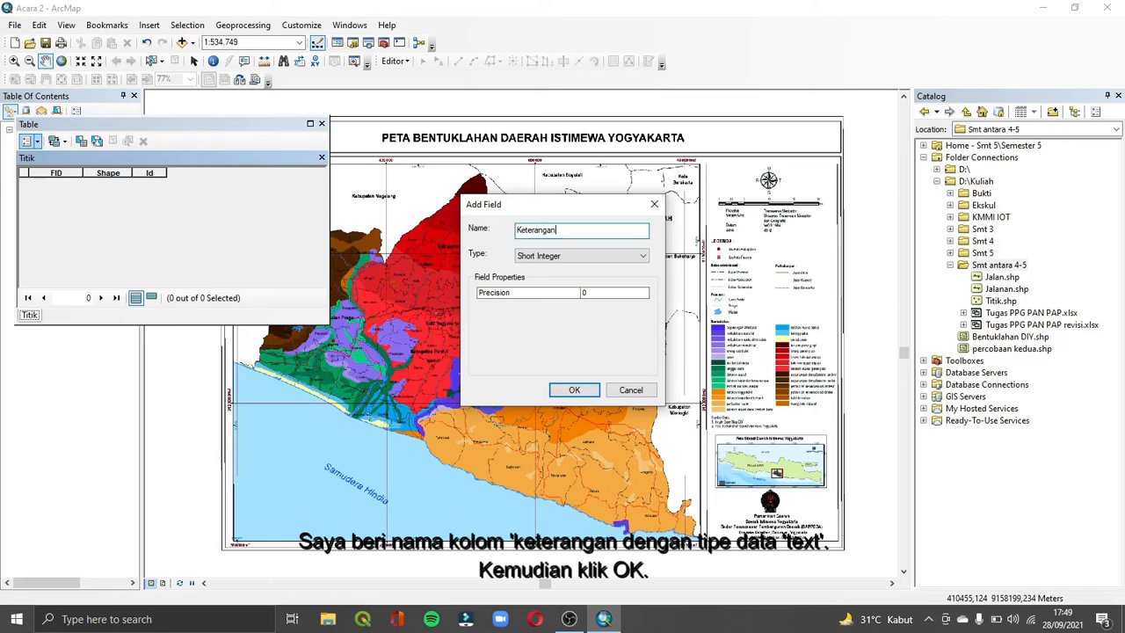
pyautogui.click(616, 256)
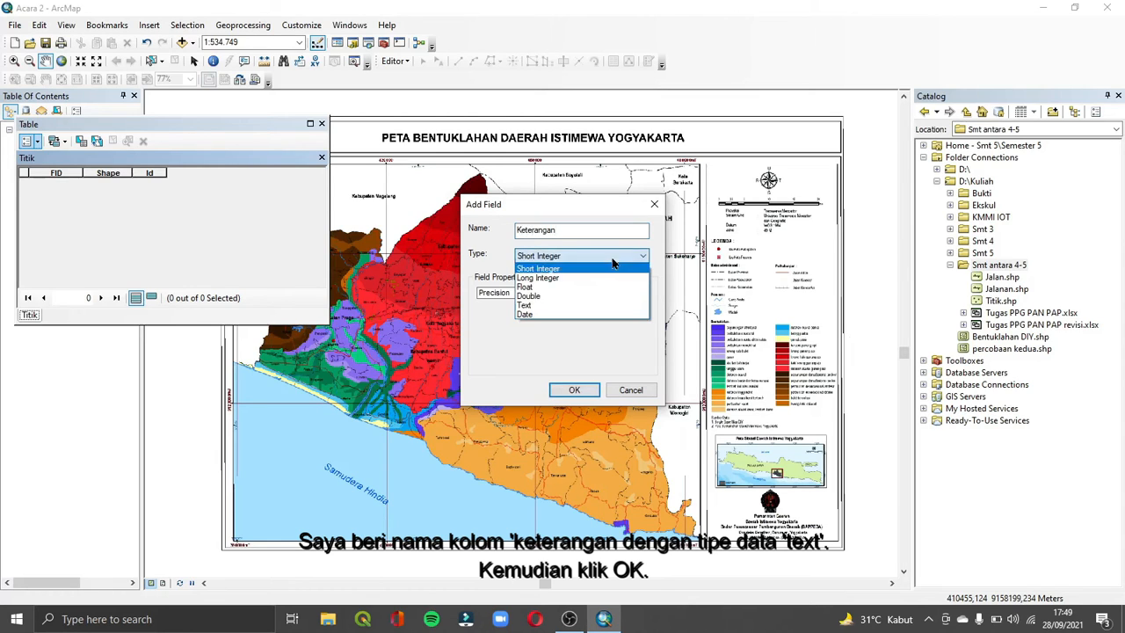
pyautogui.click(591, 307)
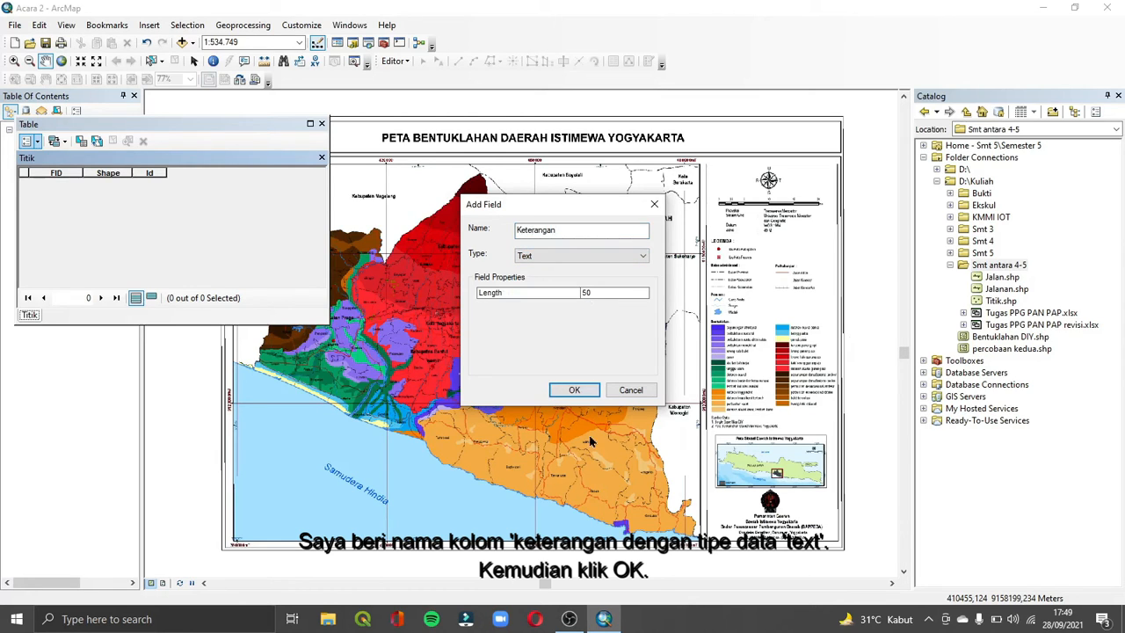
pyautogui.click(574, 390)
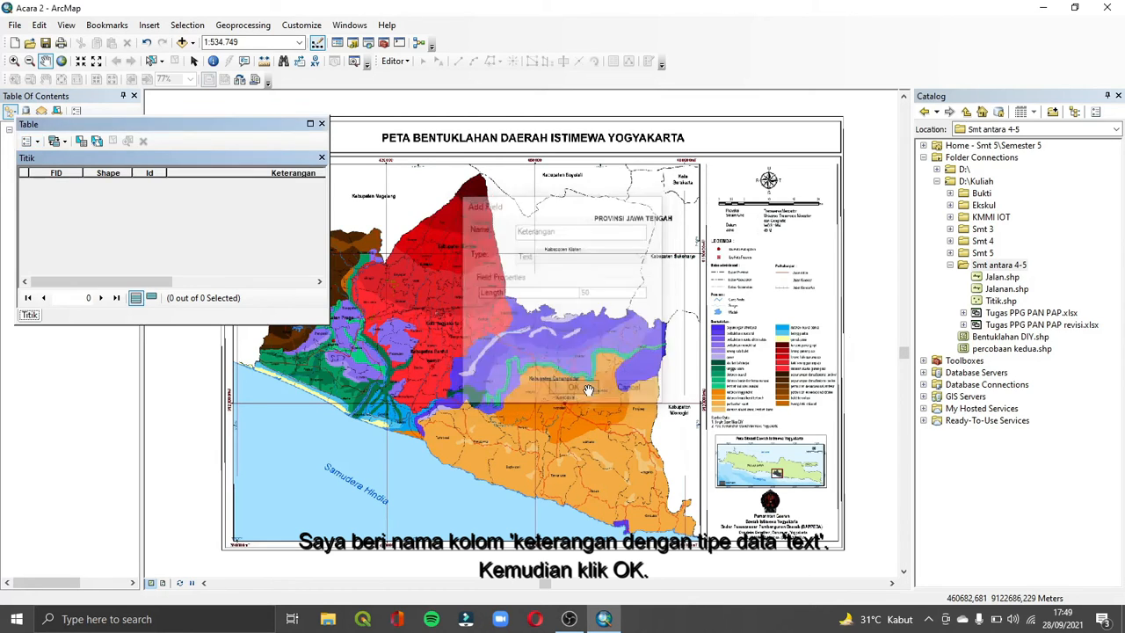
# Examine the map legend's symbols for Ibu Kota Kabupaten and Ibu Kota Provinsi.
pyautogui.click(403, 61)
pyautogui.click(404, 62)
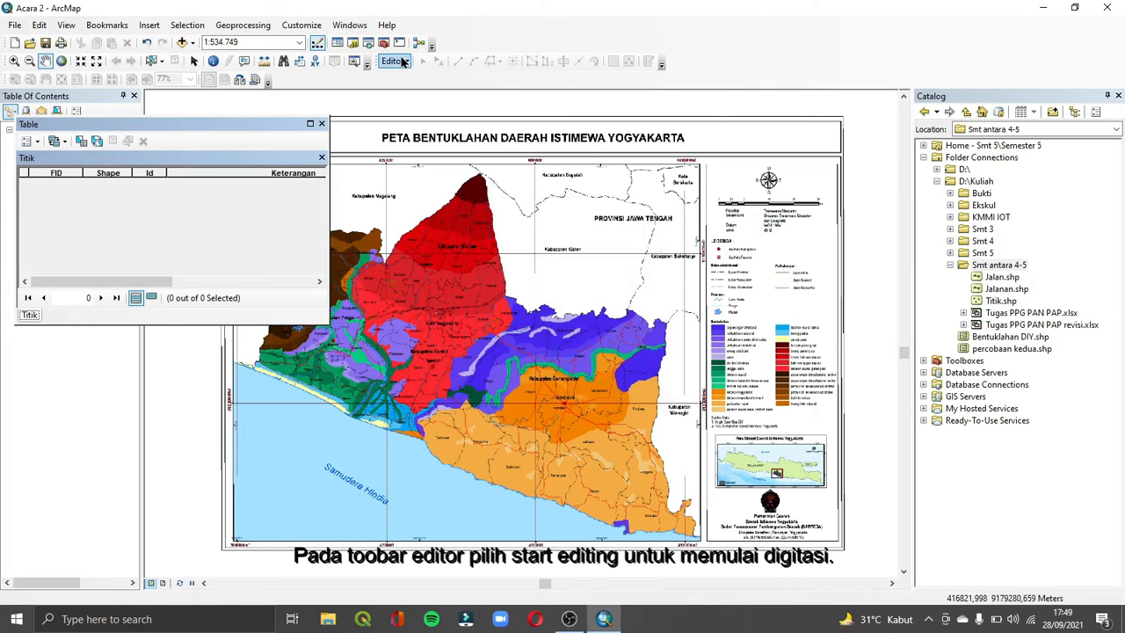
pyautogui.click(14, 61)
pyautogui.moveTo(705, 231); pyautogui.dragTo(799, 282)
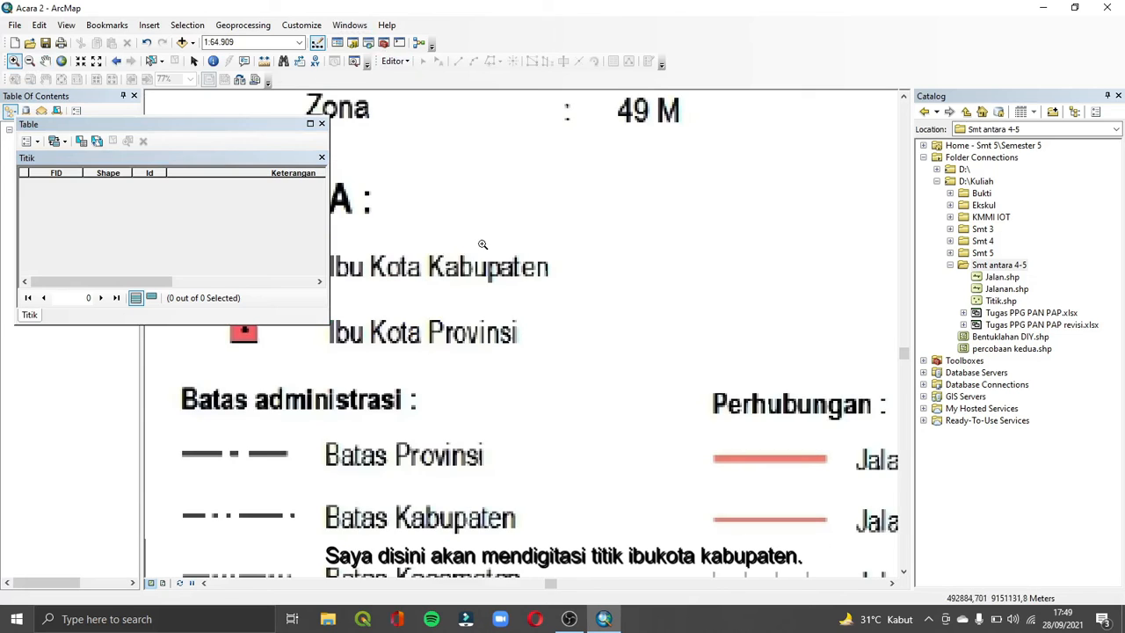
pyautogui.click(46, 61)
pyautogui.moveTo(376, 449); pyautogui.dragTo(642, 433)
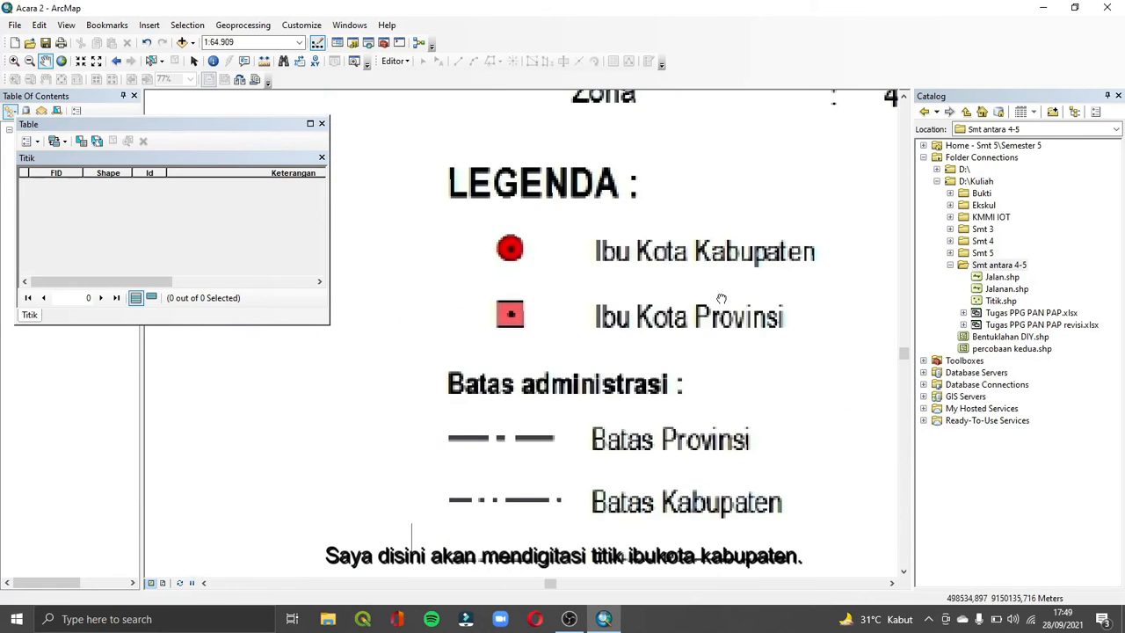
pyautogui.click(61, 60)
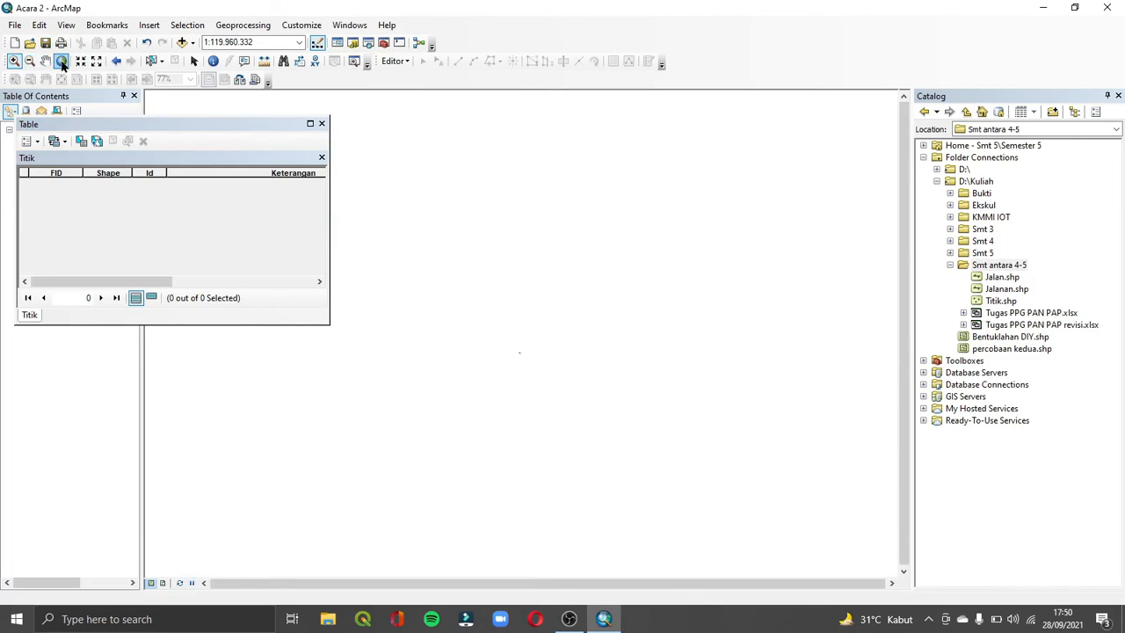
# Locate the georeferenced map by briefly showing the Jalanan layer, and examine the Kabupaten Gunungkidul area around Wonosari.
pyautogui.moveTo(99, 125); pyautogui.dragTo(334, 128)
pyautogui.click(35, 219)
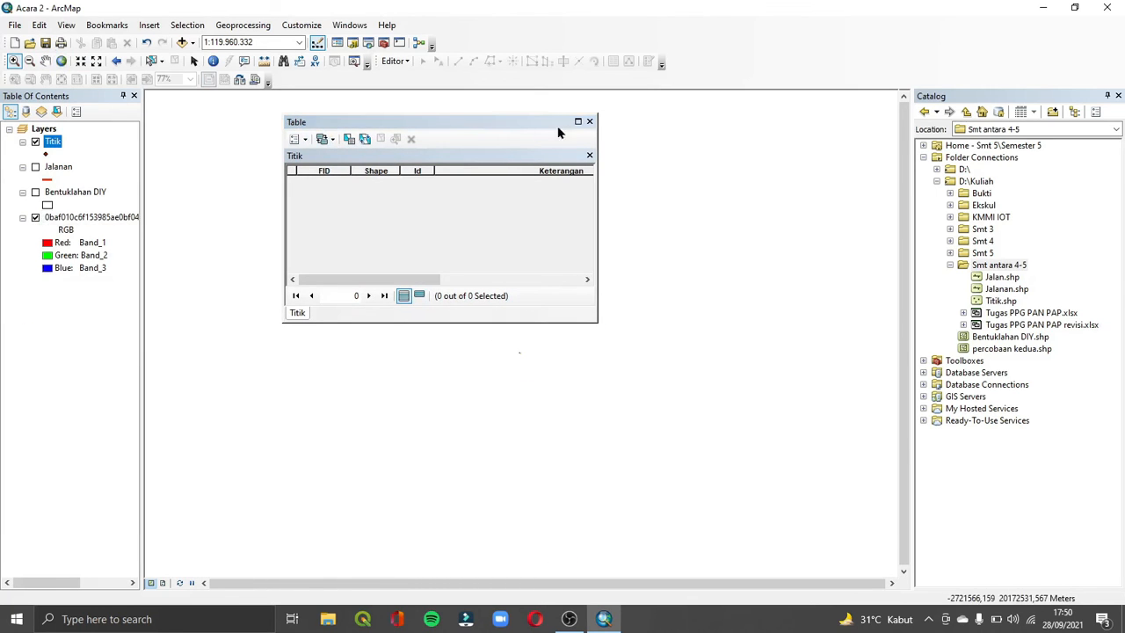
pyautogui.click(36, 167)
pyautogui.click(35, 192)
pyautogui.moveTo(701, 166); pyautogui.dragTo(701, 166)
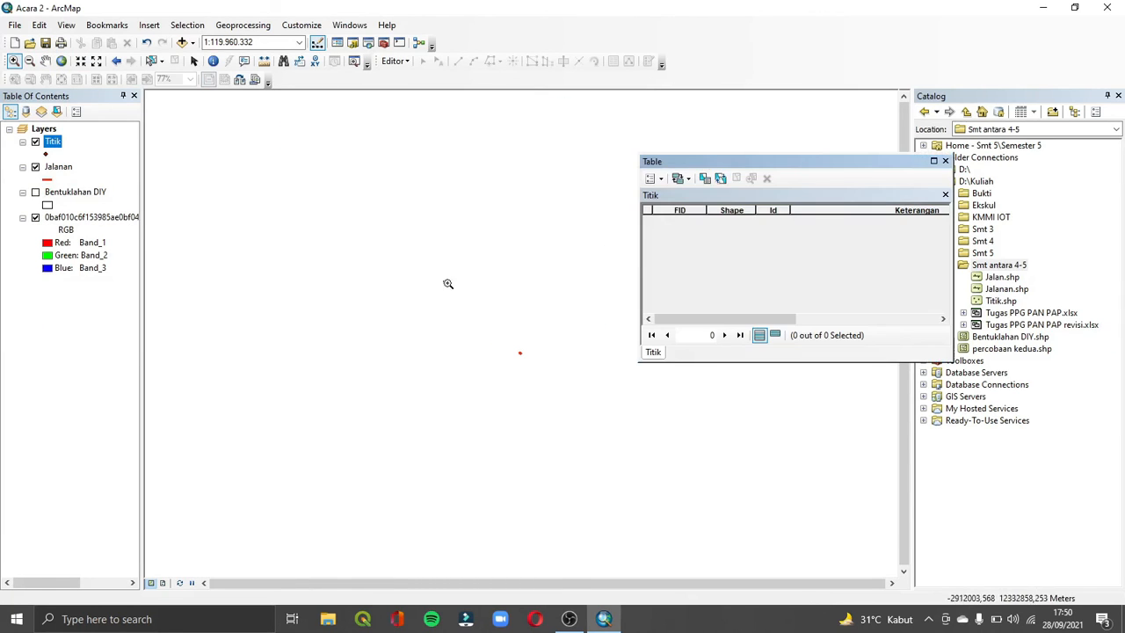
pyautogui.moveTo(477, 290); pyautogui.dragTo(700, 454)
pyautogui.moveTo(239, 177); pyautogui.dragTo(585, 399)
pyautogui.click(35, 166)
pyautogui.moveTo(462, 306); pyautogui.dragTo(633, 498)
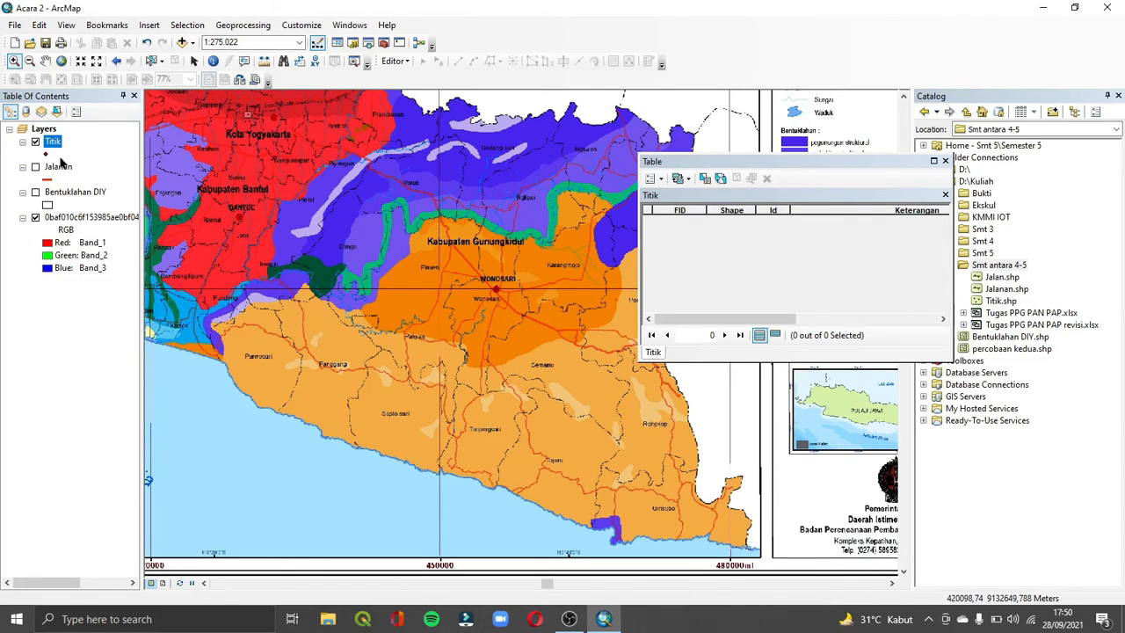
# Change the Titik layer's symbol to Circle 3 with a red color.
pyautogui.doubleClick(46, 155)
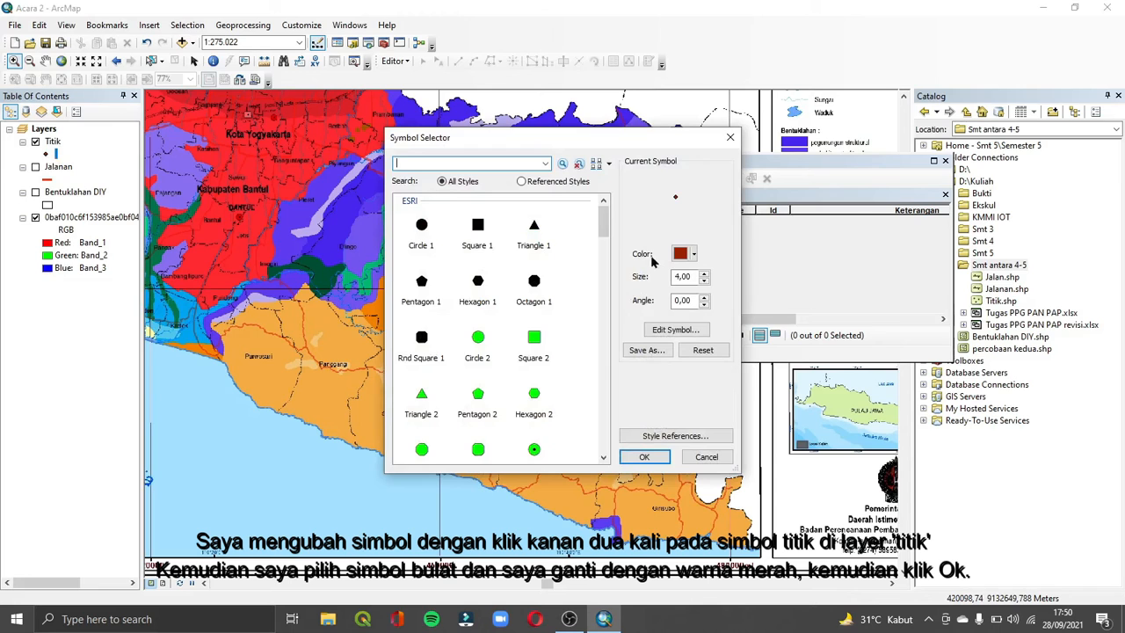
pyautogui.scroll(-3, 602, 227)
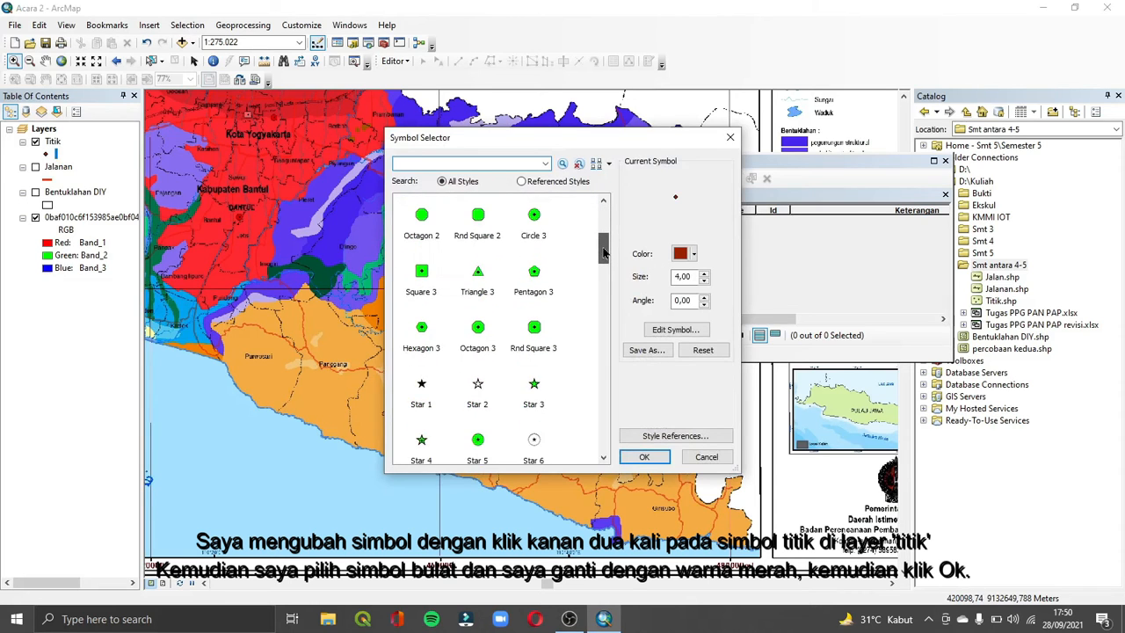
pyautogui.click(535, 254)
pyautogui.click(683, 255)
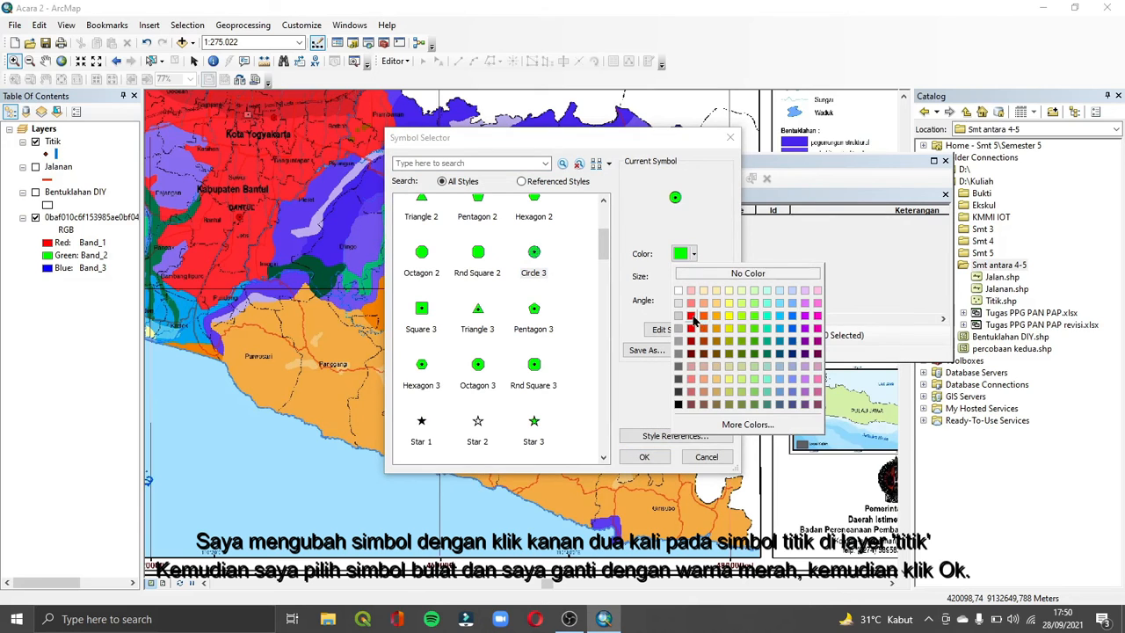
pyautogui.click(692, 317)
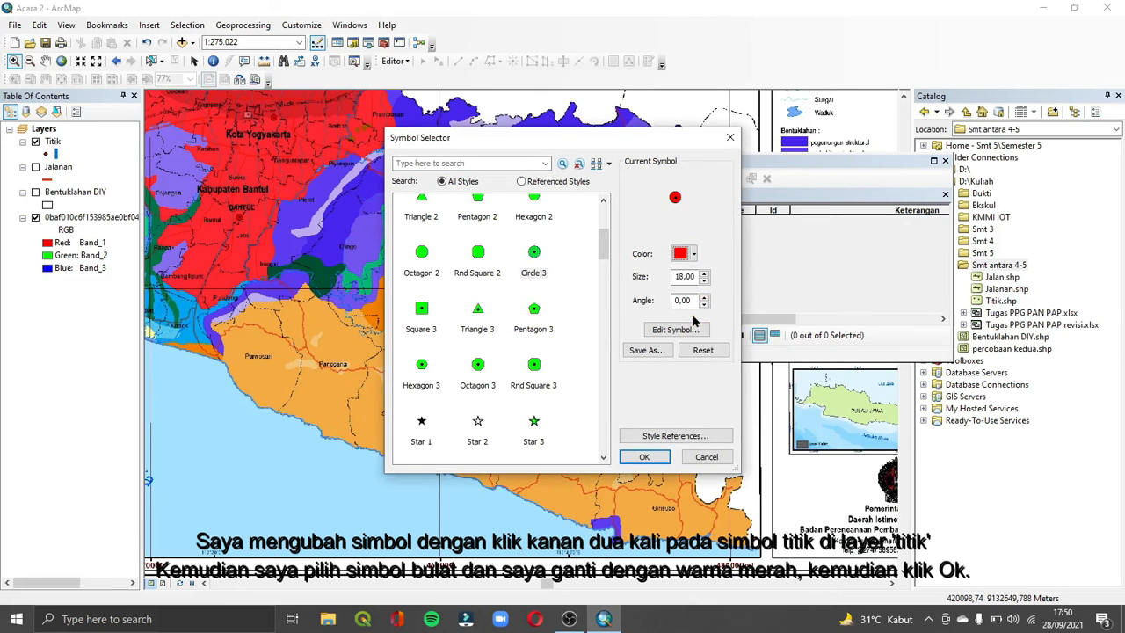
pyautogui.click(644, 457)
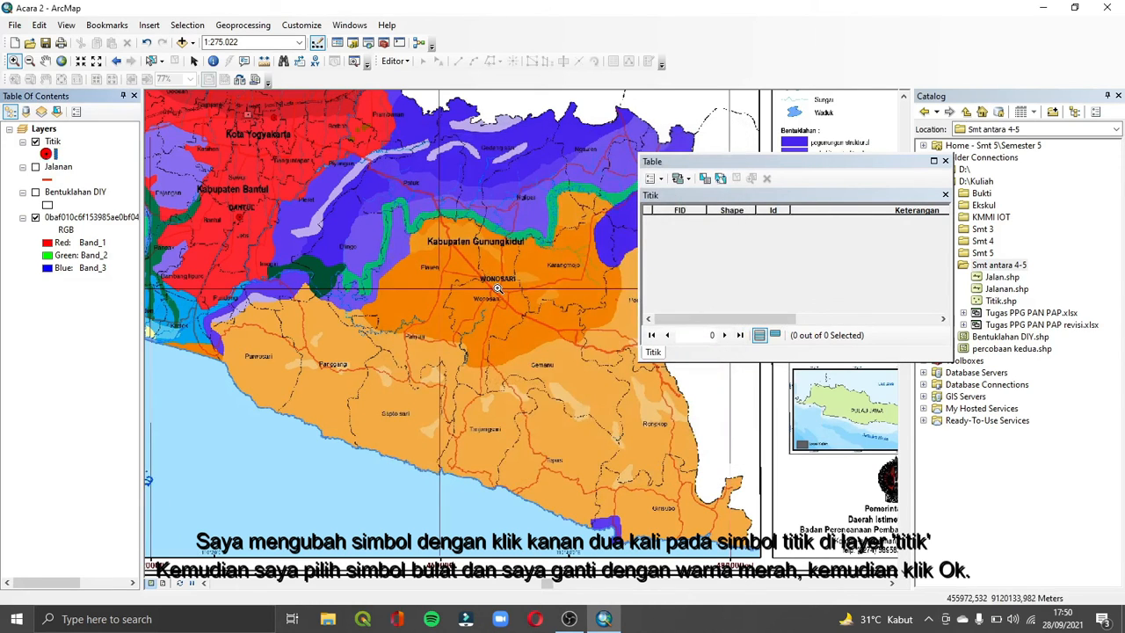
# Start an editing session on the Titik layer and close its attribute table and the Catalog.
pyautogui.click(406, 63)
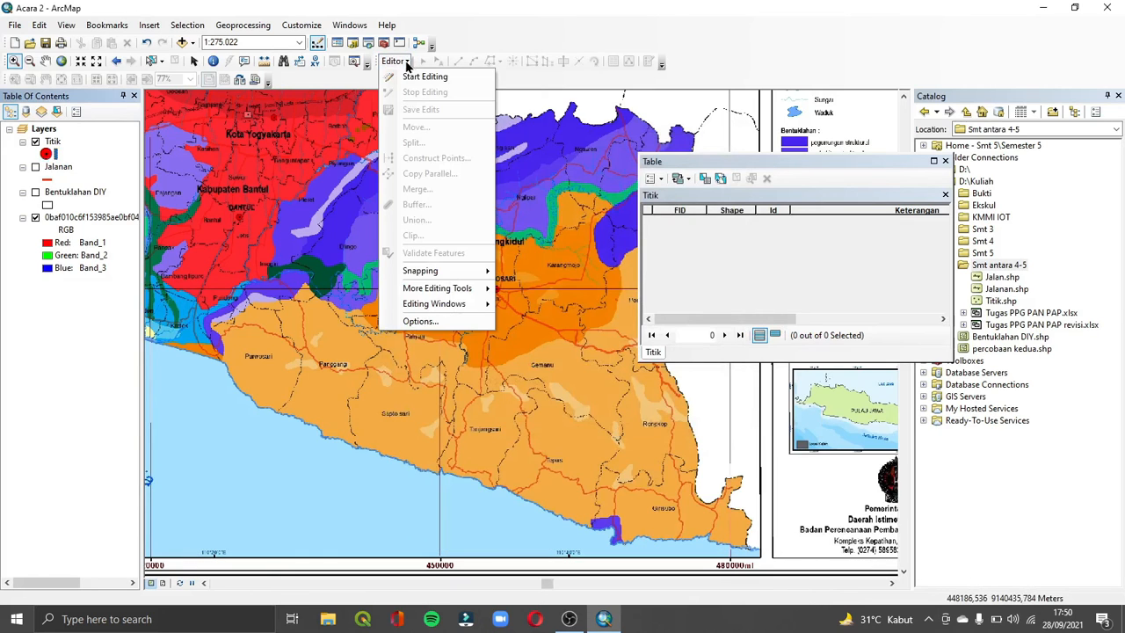
pyautogui.click(418, 77)
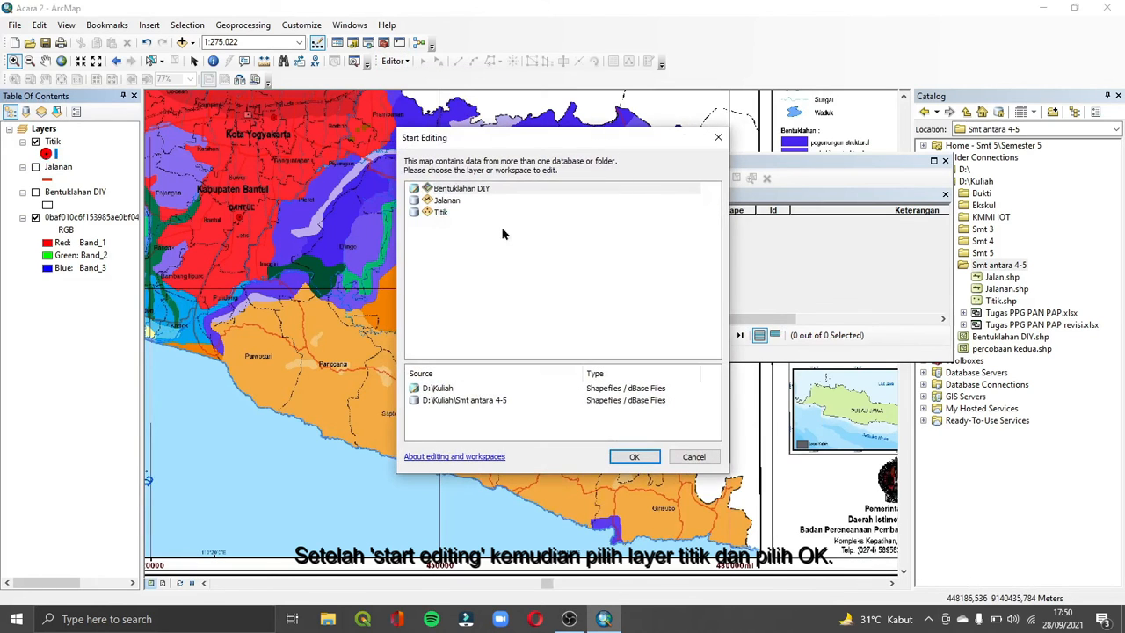
pyautogui.click(479, 215)
pyautogui.click(654, 456)
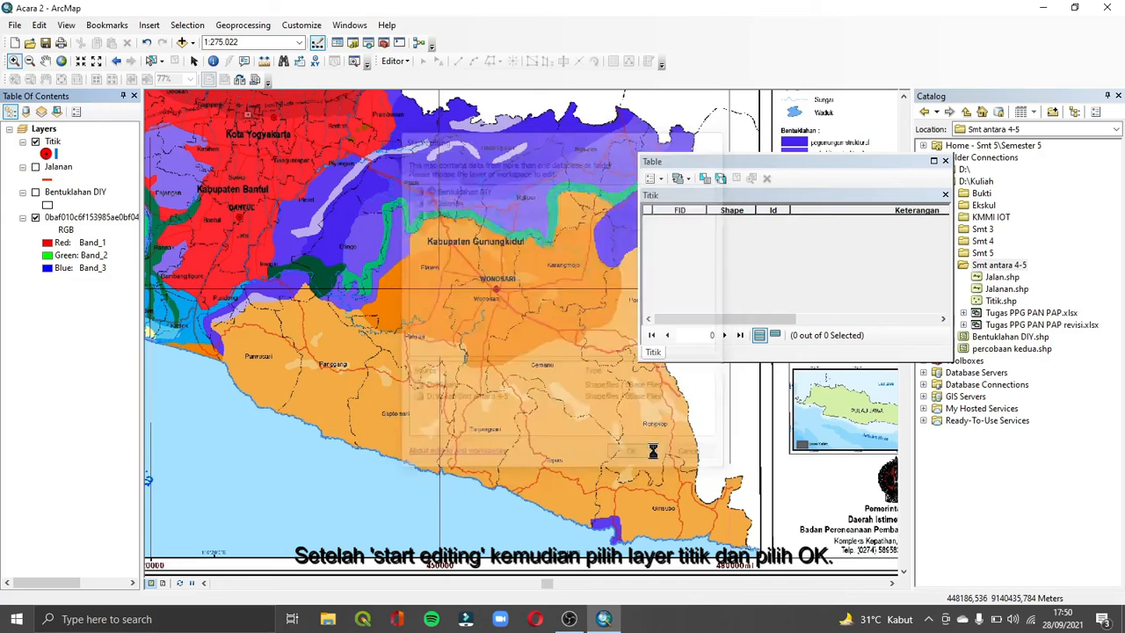
pyautogui.click(946, 162)
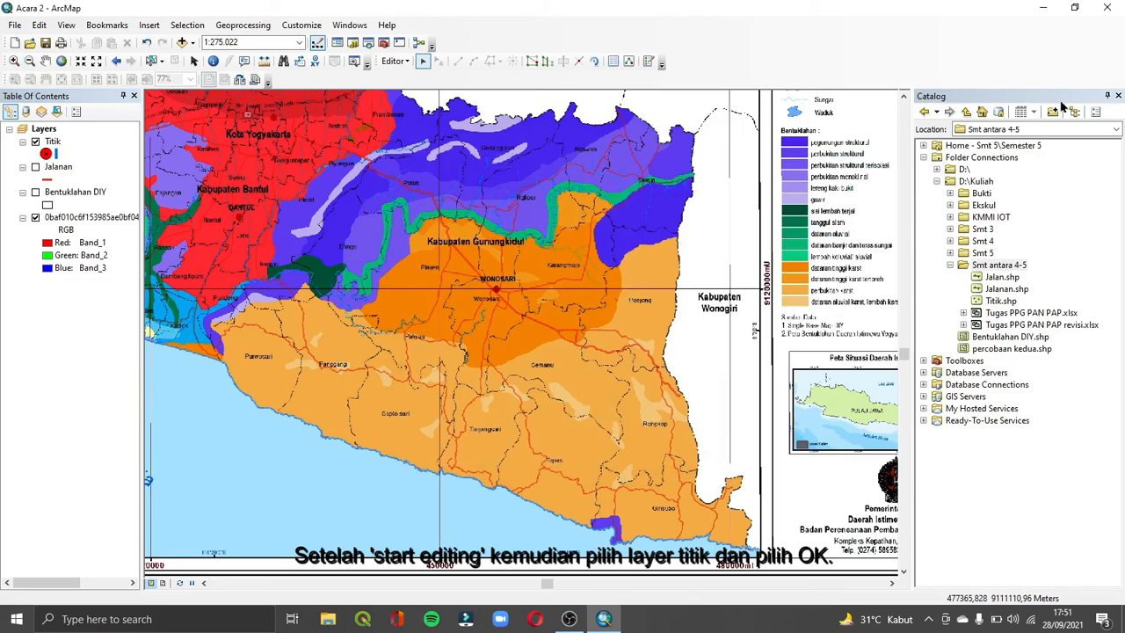
pyautogui.click(1117, 96)
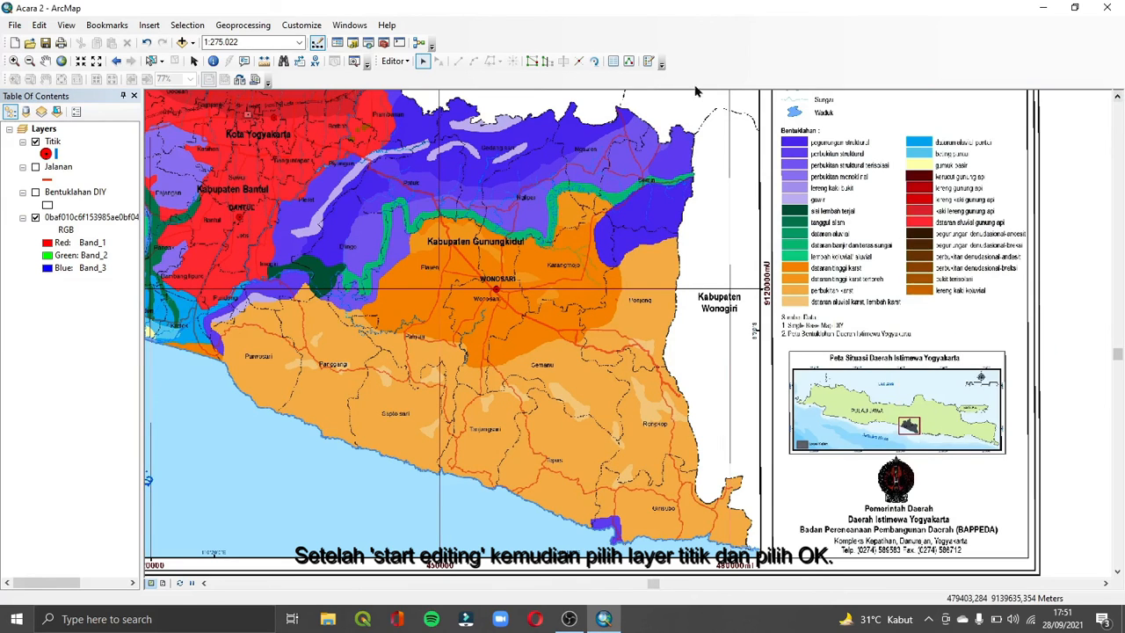
# Choose the Titik feature template with the Point construction tool and digitize a point on the Wonosari capital symbol.
pyautogui.click(649, 63)
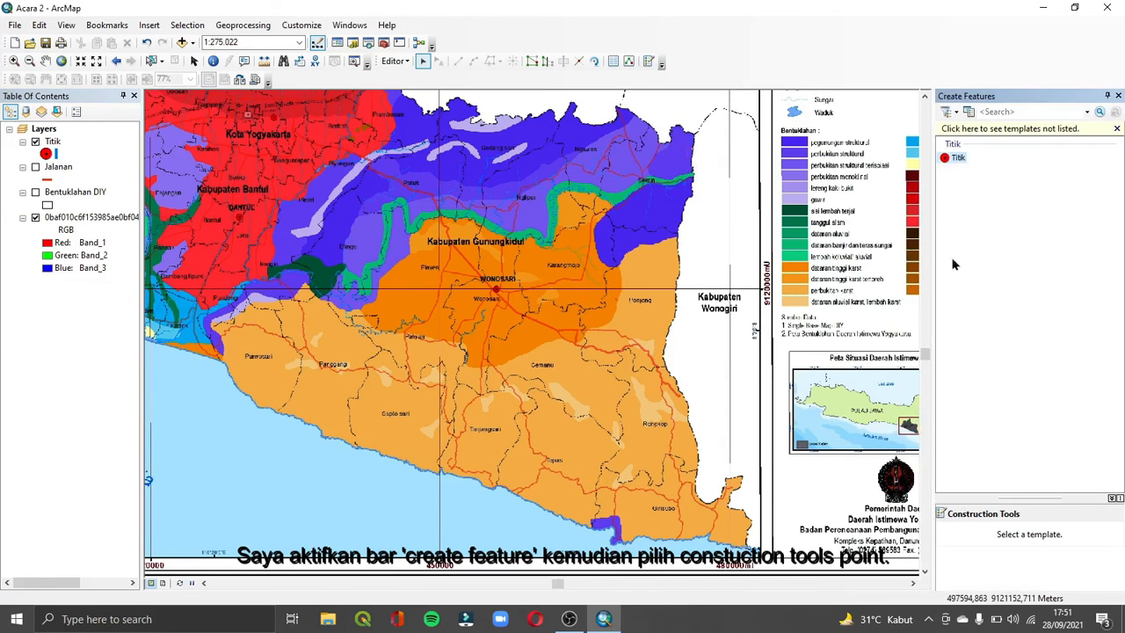
pyautogui.click(957, 158)
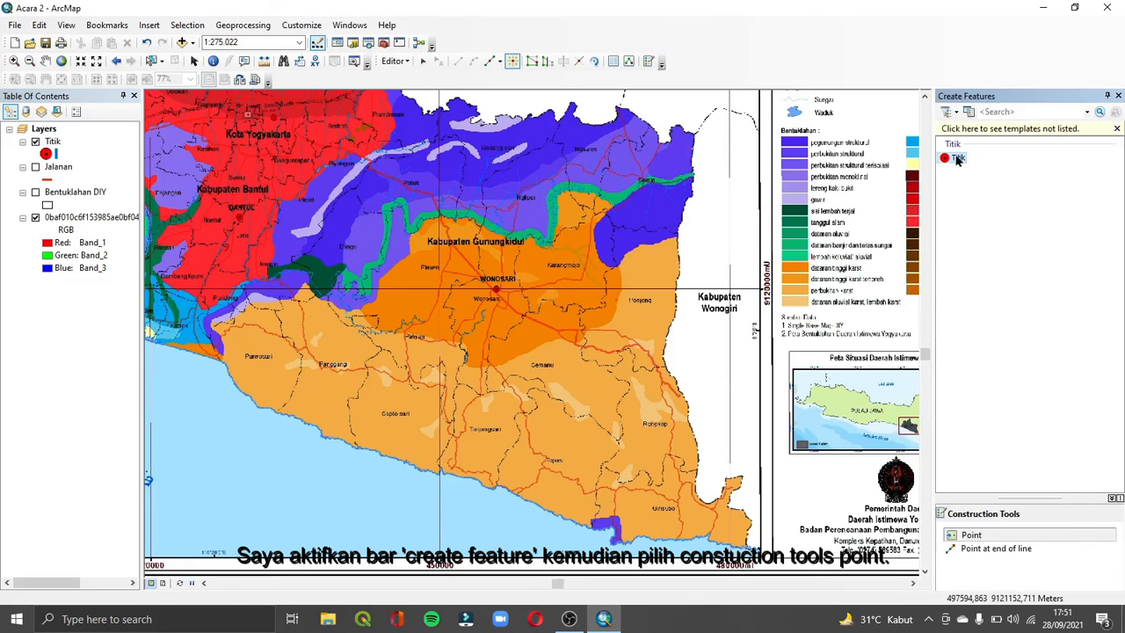
pyautogui.click(968, 535)
pyautogui.click(497, 290)
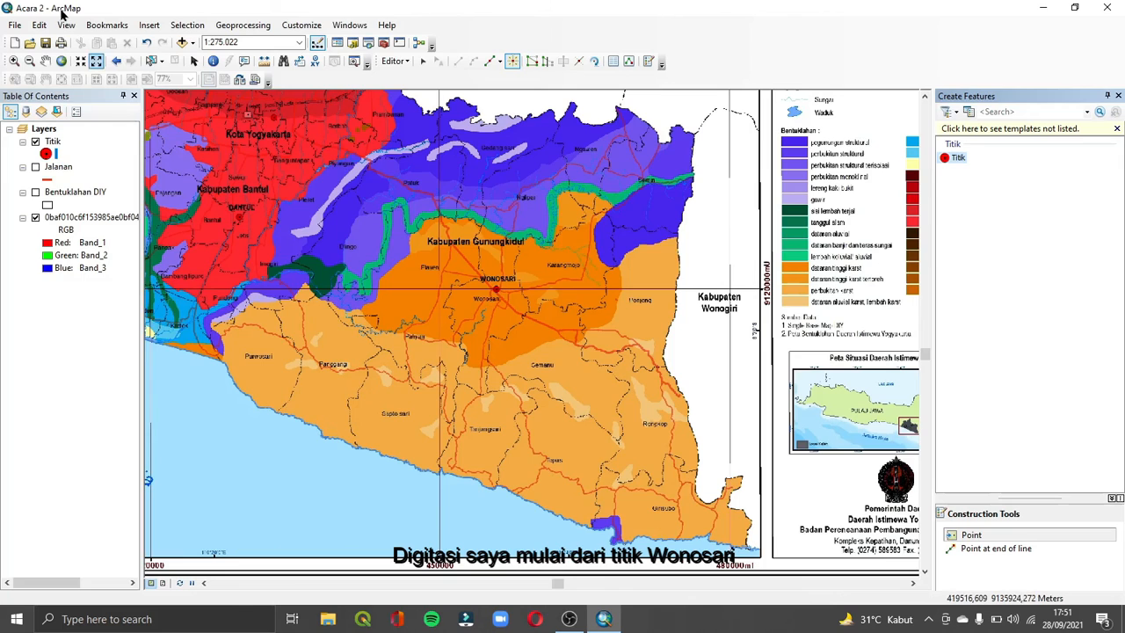
pyautogui.click(15, 61)
pyautogui.moveTo(568, 334); pyautogui.dragTo(564, 331)
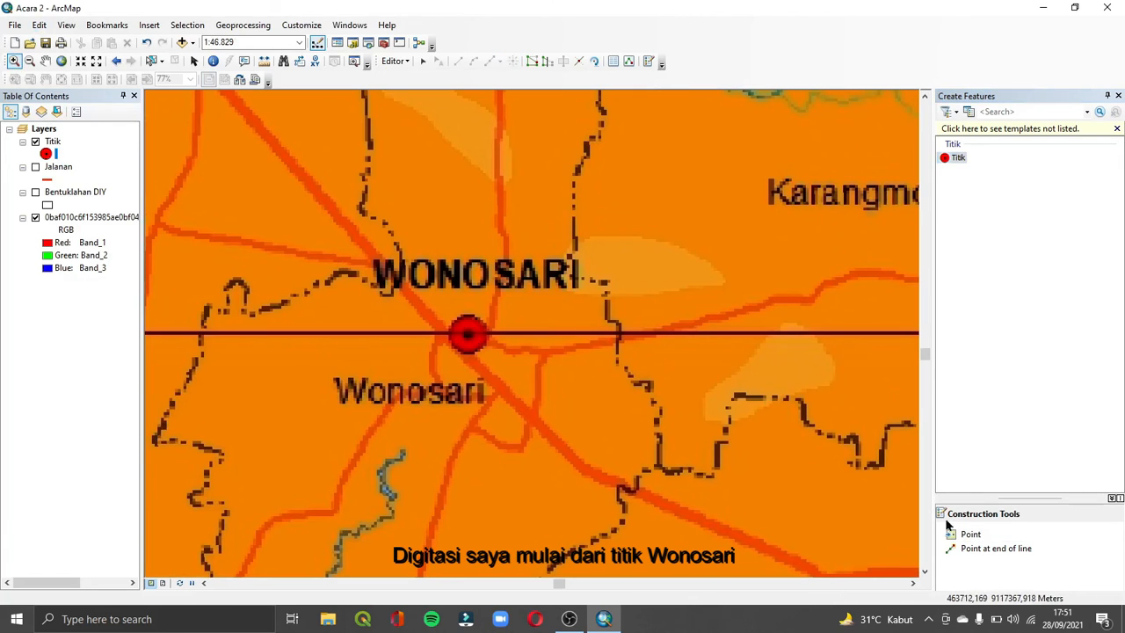
pyautogui.click(968, 535)
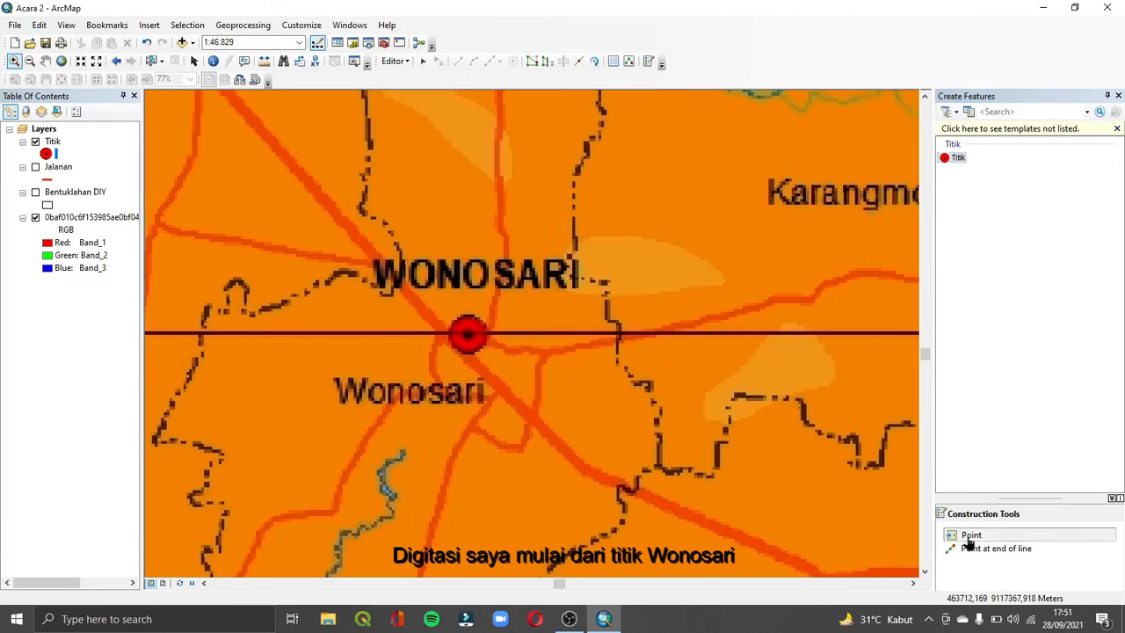
pyautogui.click(469, 338)
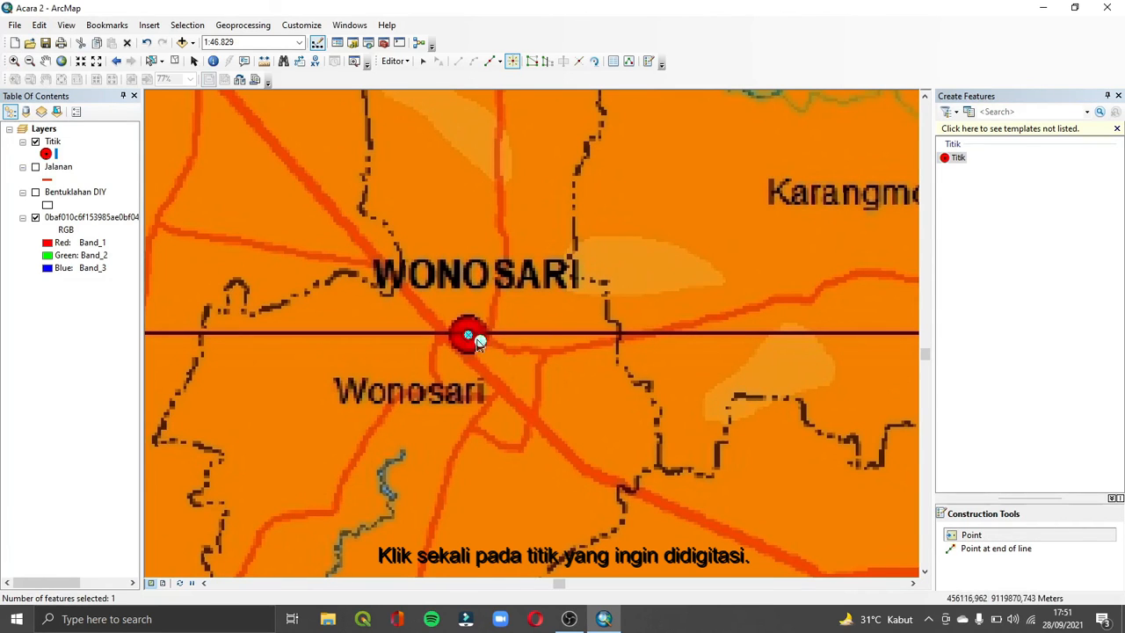
pyautogui.rightClick(473, 341)
pyautogui.press('Escape')
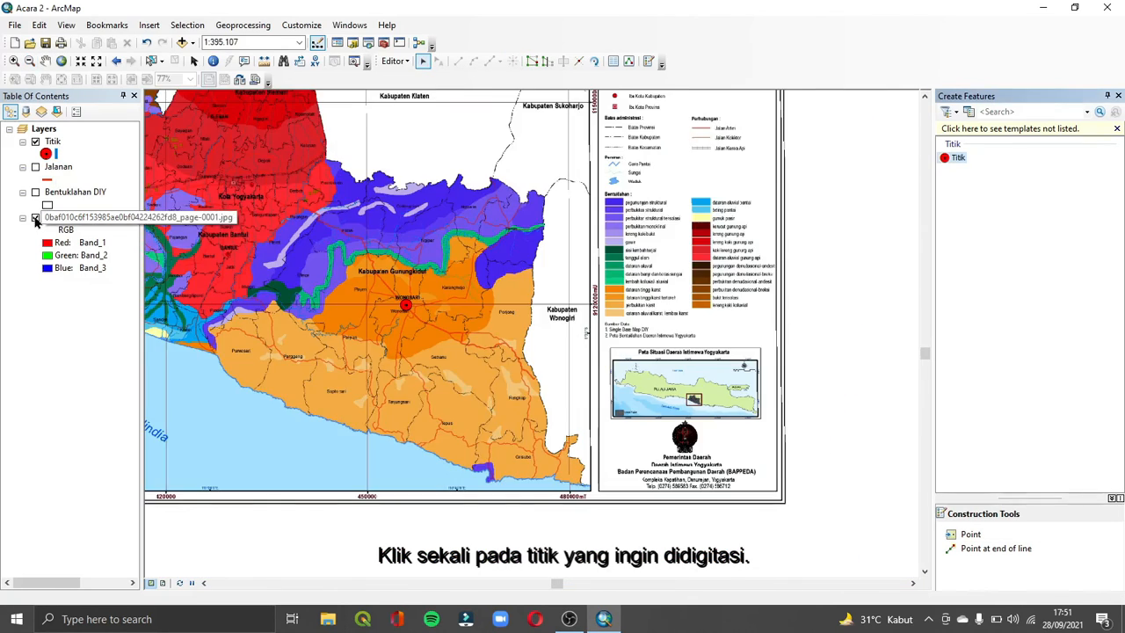
# Digitize points on the capital symbols of Bantul, Wates and Kota Yogyakarta.
pyautogui.scroll(3, 409, 200)
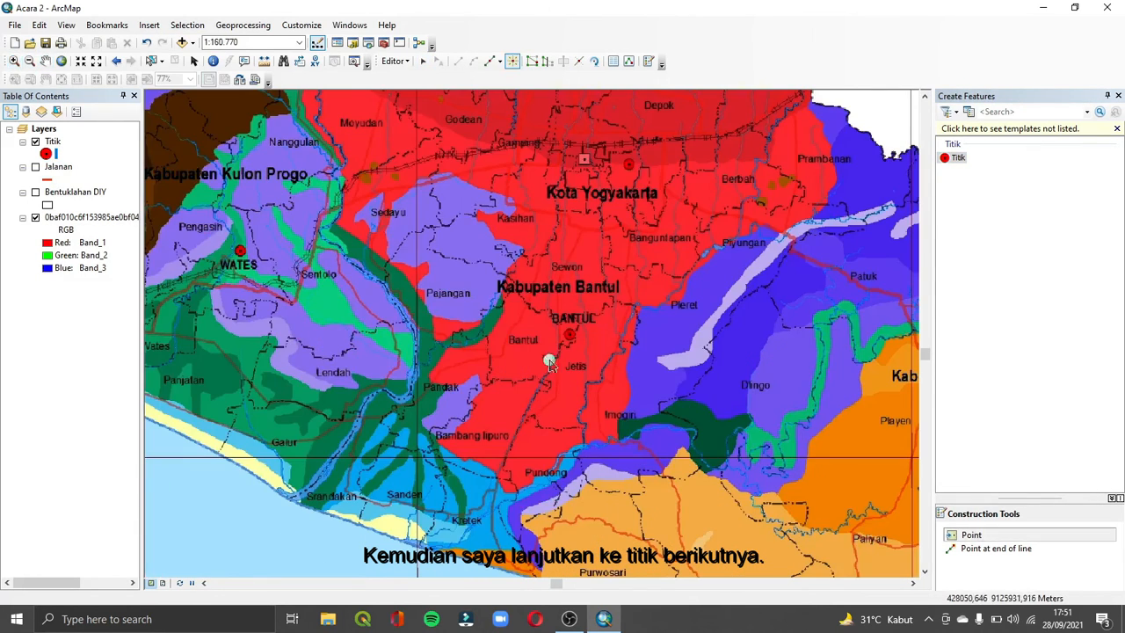
pyautogui.click(570, 335)
pyautogui.click(240, 253)
pyautogui.click(629, 163)
# Digitize a point on the Sleman capital symbol with the Point construction tool.
pyautogui.press('z')
pyautogui.moveTo(328, 158); pyautogui.dragTo(513, 244)
pyautogui.click(15, 61)
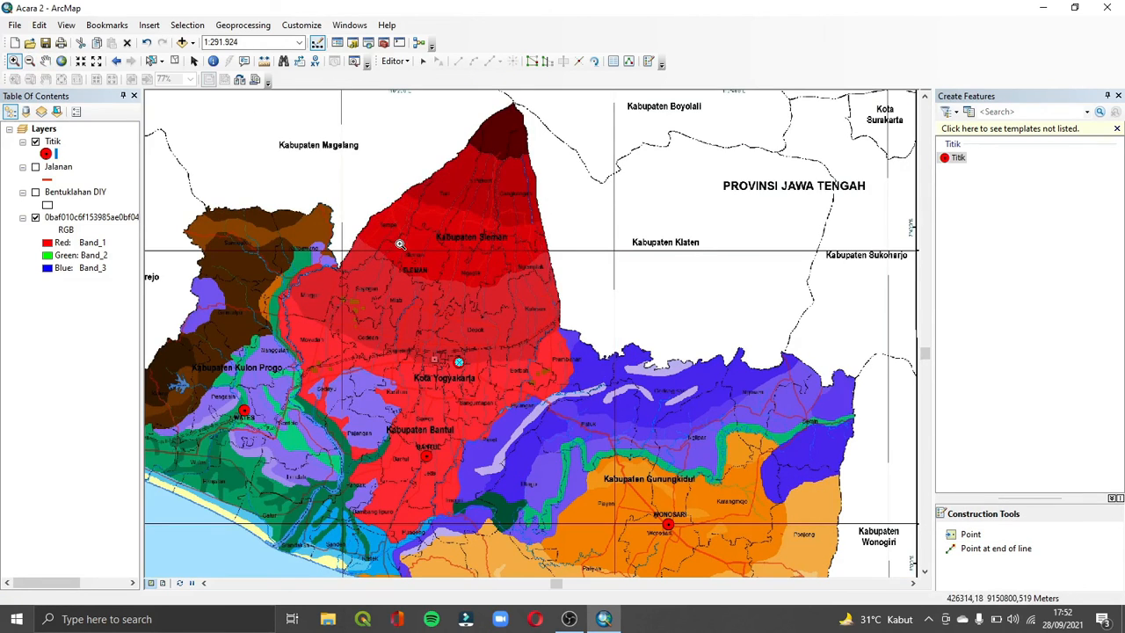
pyautogui.click(969, 535)
pyautogui.click(412, 264)
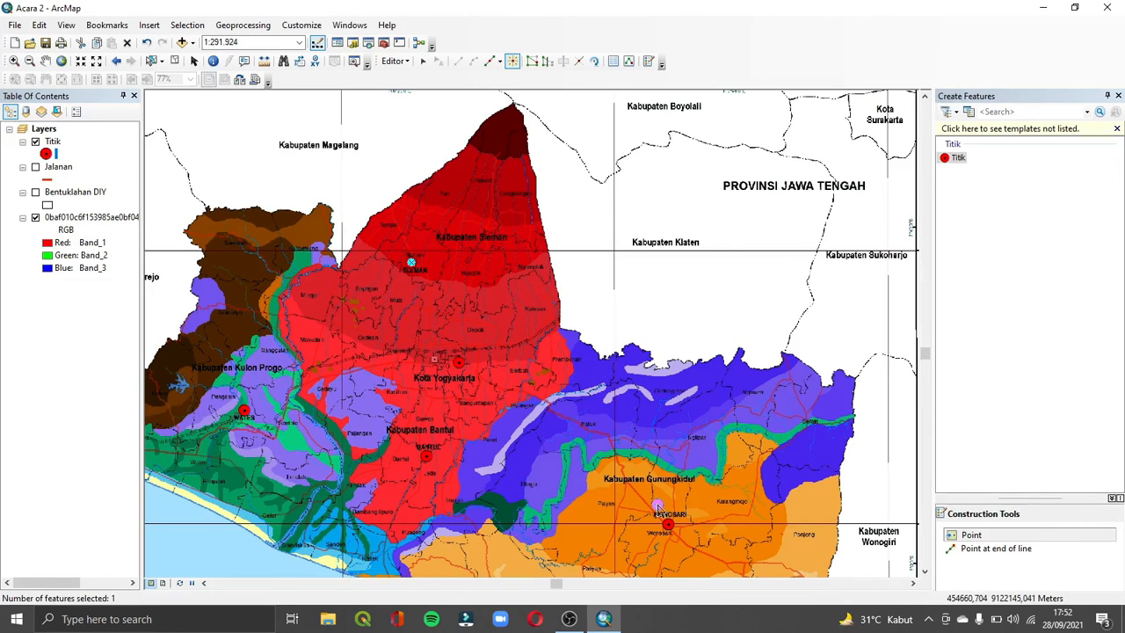
# Open the Titik layer's attribute table and enter Sleman as the Keterangan of the Sleman point.
pyautogui.click(46, 62)
pyautogui.moveTo(536, 361); pyautogui.dragTo(548, 253)
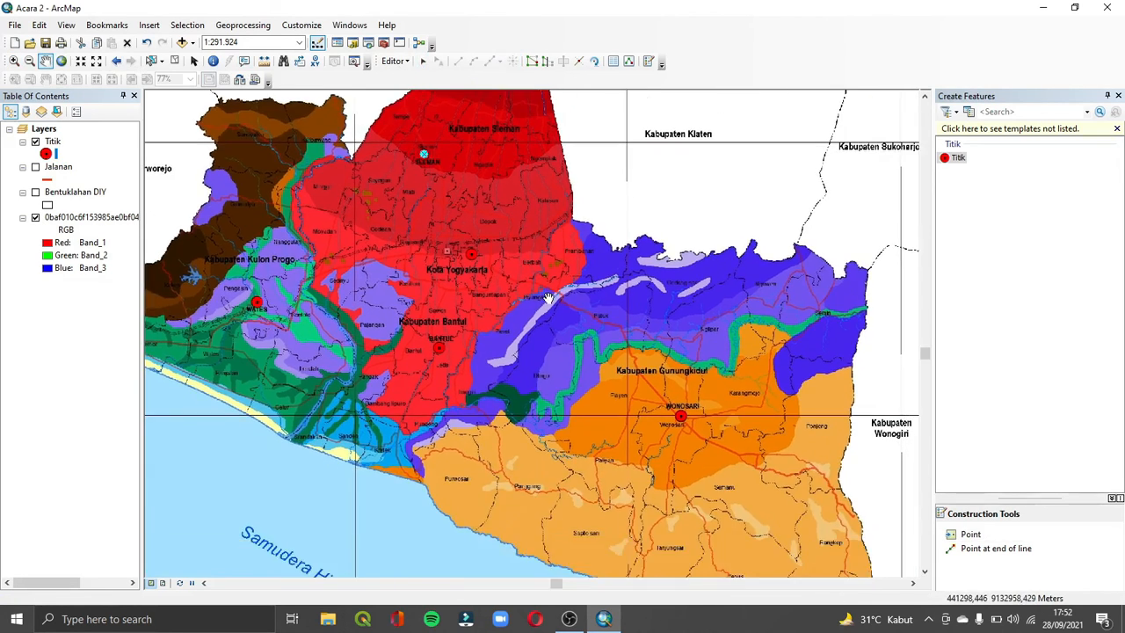
pyautogui.moveTo(547, 299); pyautogui.dragTo(595, 409)
pyautogui.rightClick(51, 147)
pyautogui.click(75, 183)
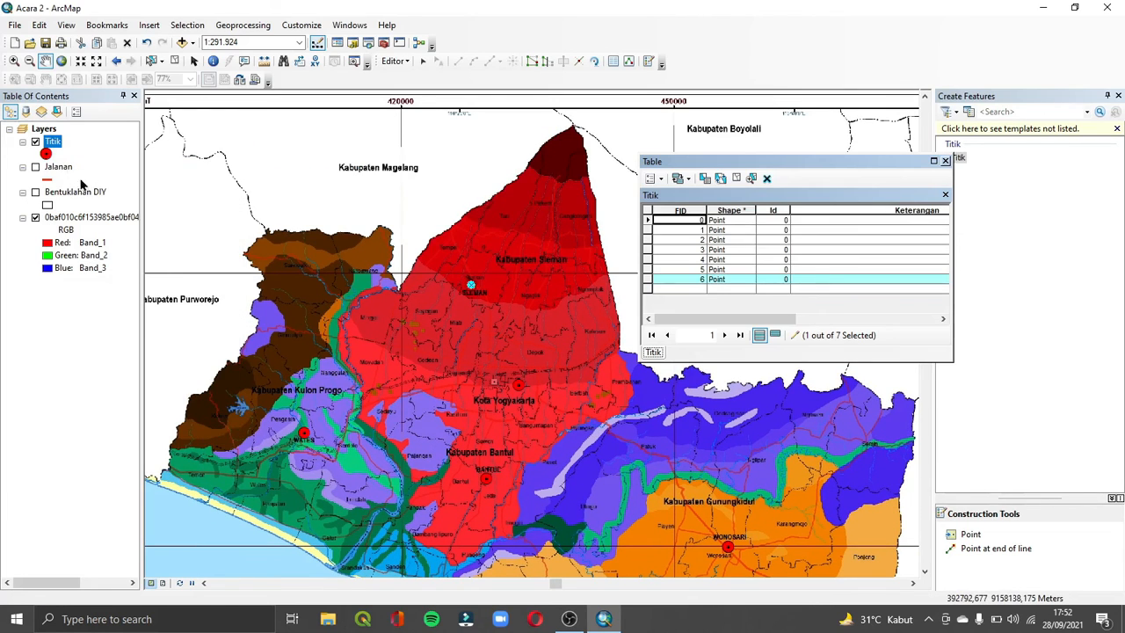
pyautogui.click(825, 278)
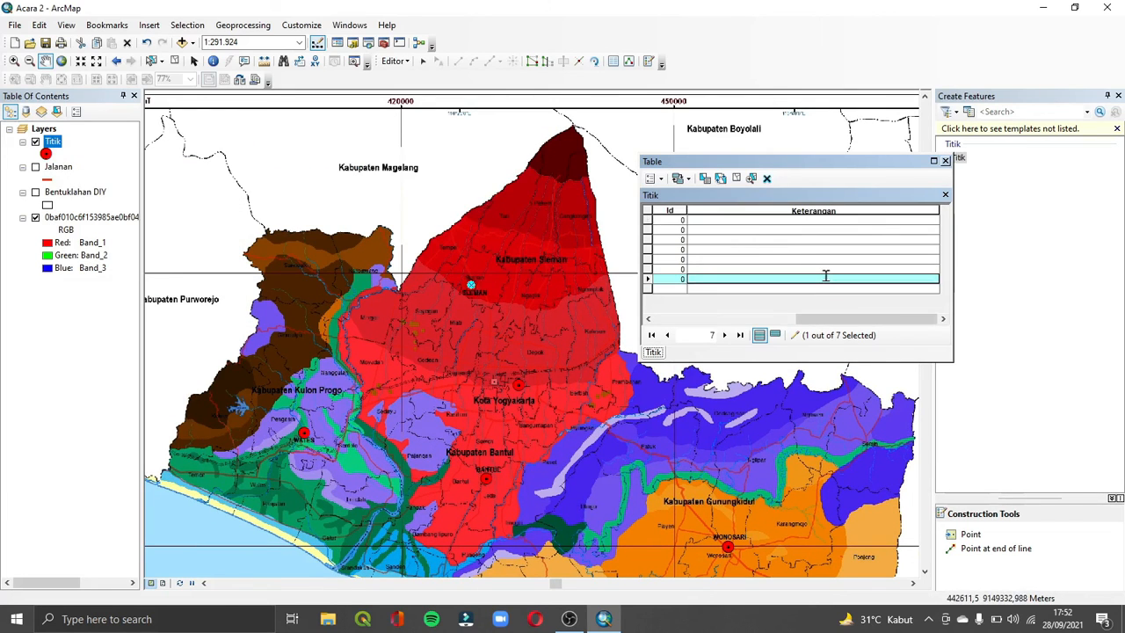
# Enter Wates, Yogyakarta and Bantul in the Keterangan field of the matching Titik points.
pyautogui.click(423, 61)
pyautogui.click(734, 259)
pyautogui.click(717, 268)
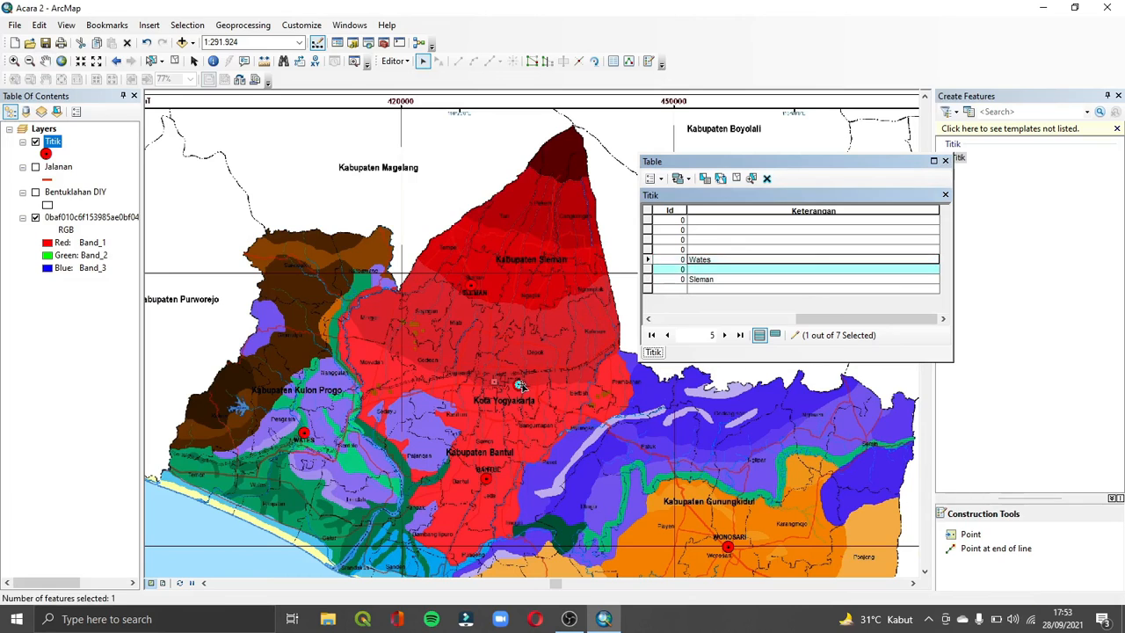
pyautogui.click(572, 450)
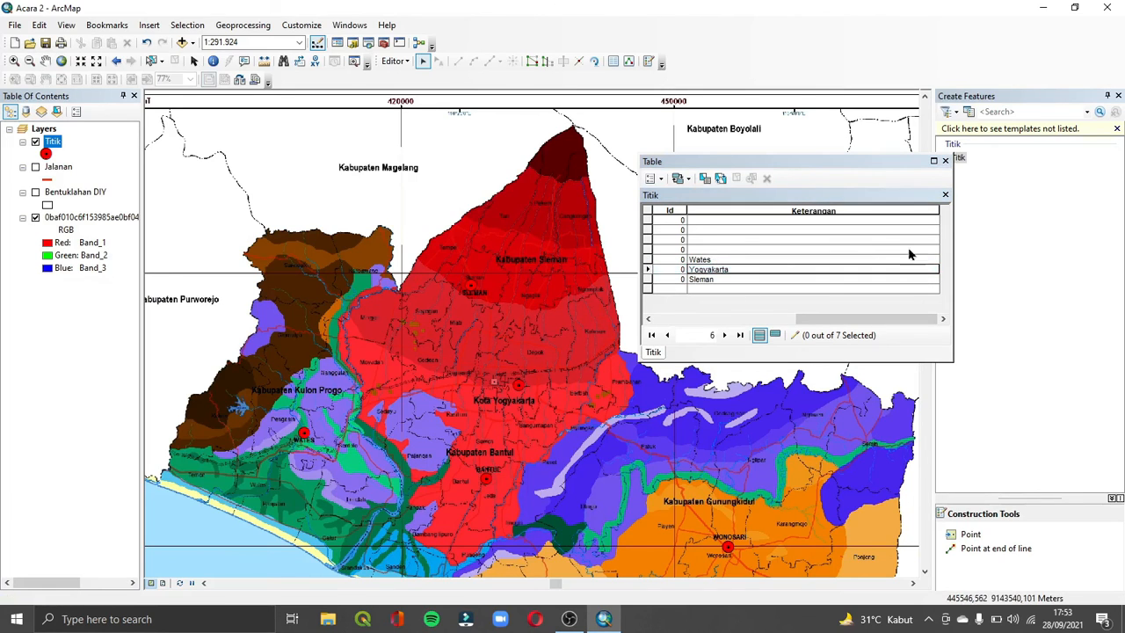
pyautogui.click(488, 480)
pyautogui.click(745, 249)
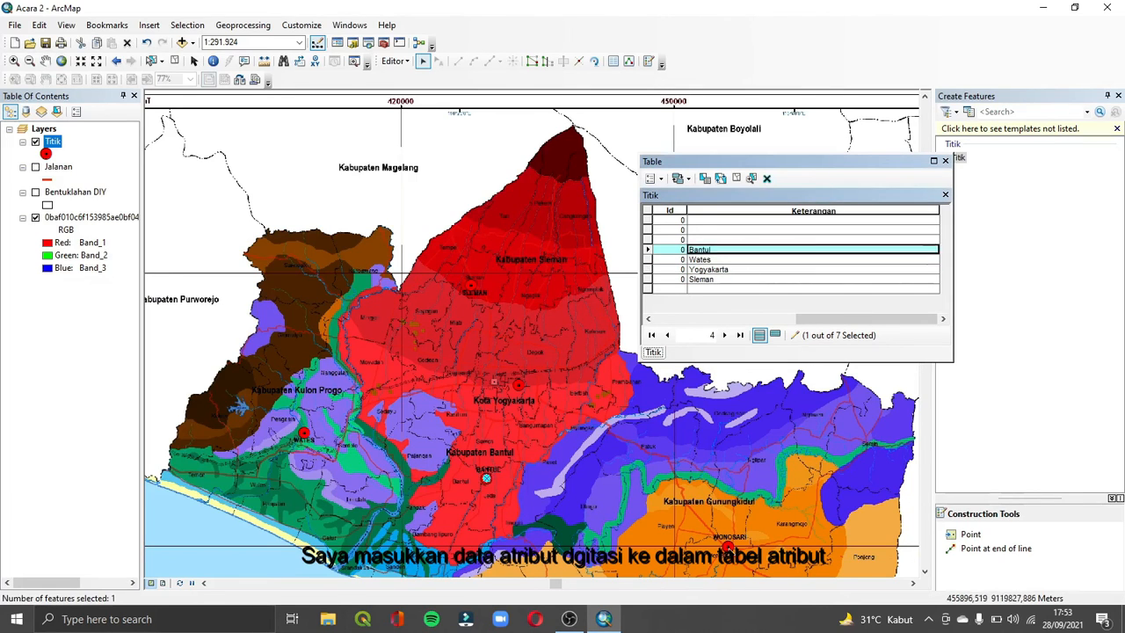
# Delete a surplus unlabelled Titik point and enter Wonosari as the Keterangan of the point at Wonosari.
pyautogui.press('Delete')
pyautogui.click(732, 545)
pyautogui.click(701, 221)
pyautogui.write('Wonosar')
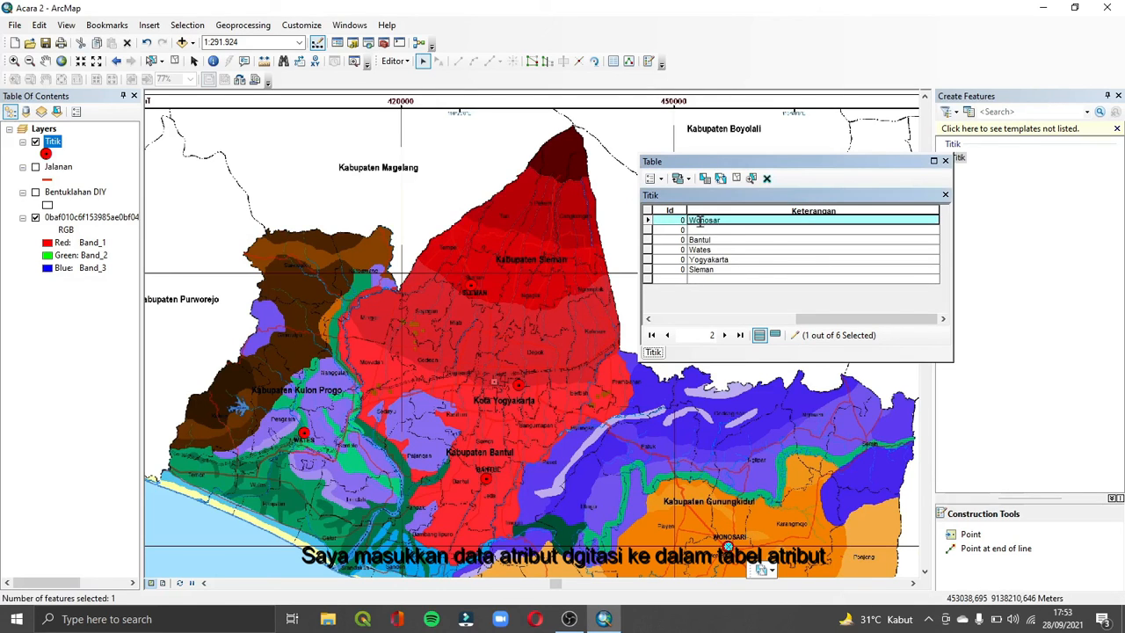
pyautogui.write('i')
pyautogui.press('Down')
pyautogui.press('Down')
pyautogui.press('Down')
pyautogui.press('Down')
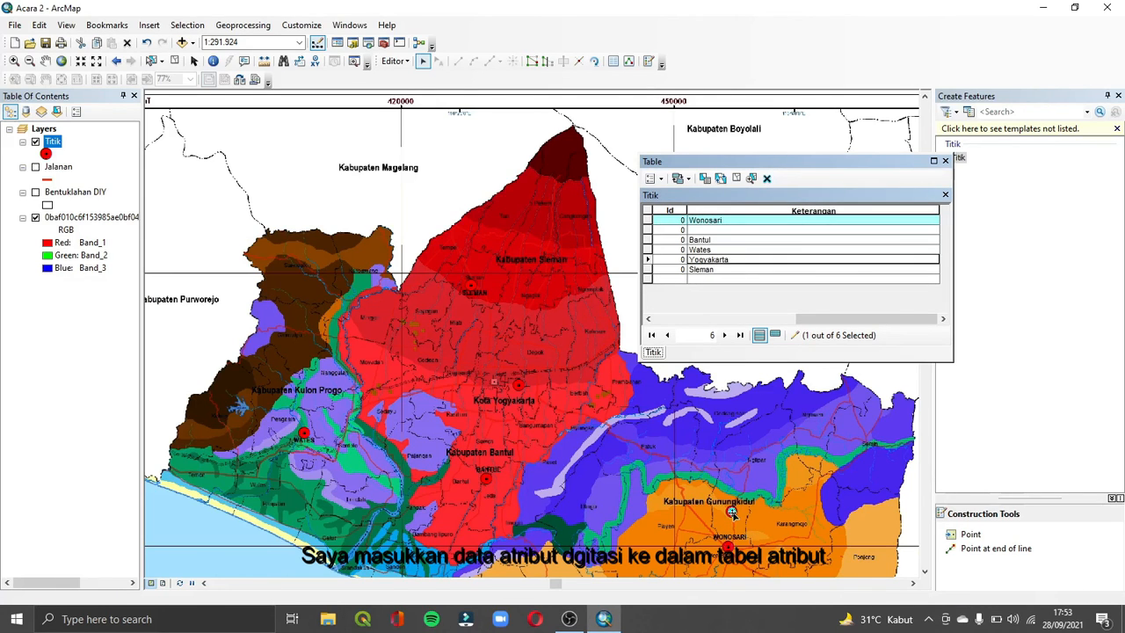
# Delete the remaining surplus point near Wonosari, complete the Wonosari point's Keterangan, and close the attribute table.
pyautogui.click(734, 514)
pyautogui.press('Delete')
pyautogui.click(728, 546)
pyautogui.click(732, 221)
pyautogui.write('W')
pyautogui.click(832, 272)
pyautogui.click(945, 162)
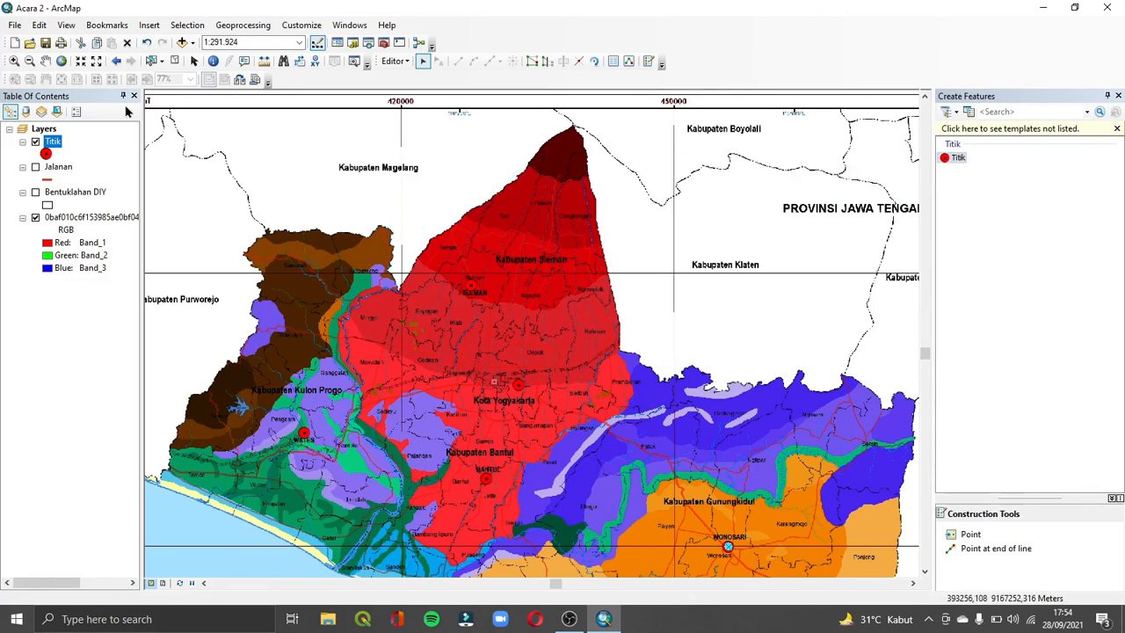
pyautogui.click(29, 60)
pyautogui.click(343, 235)
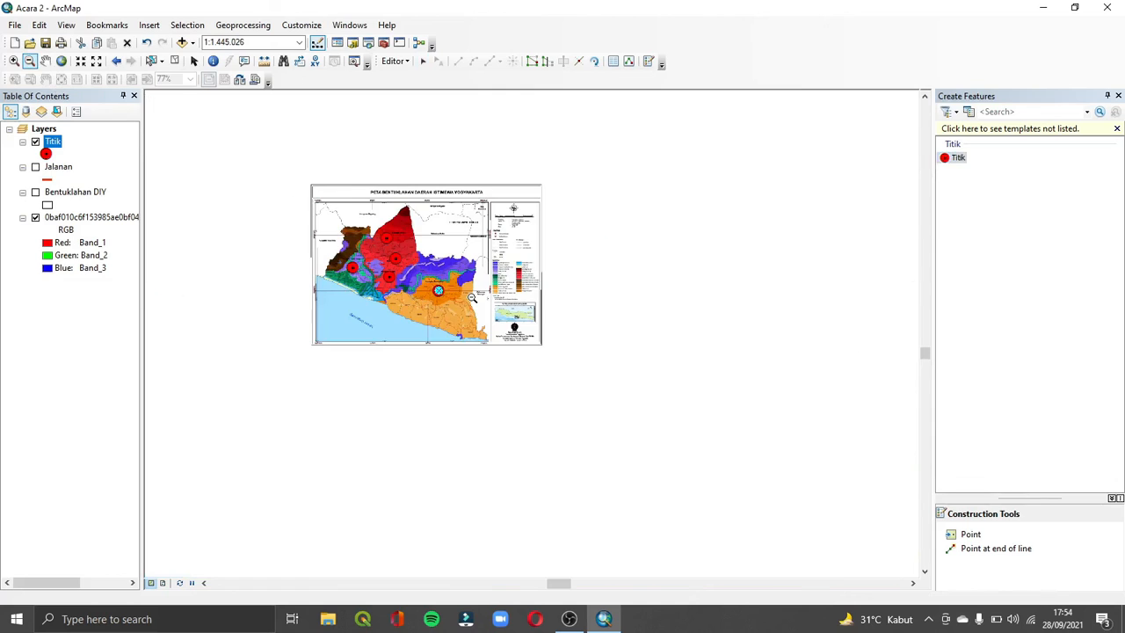
pyautogui.click(15, 61)
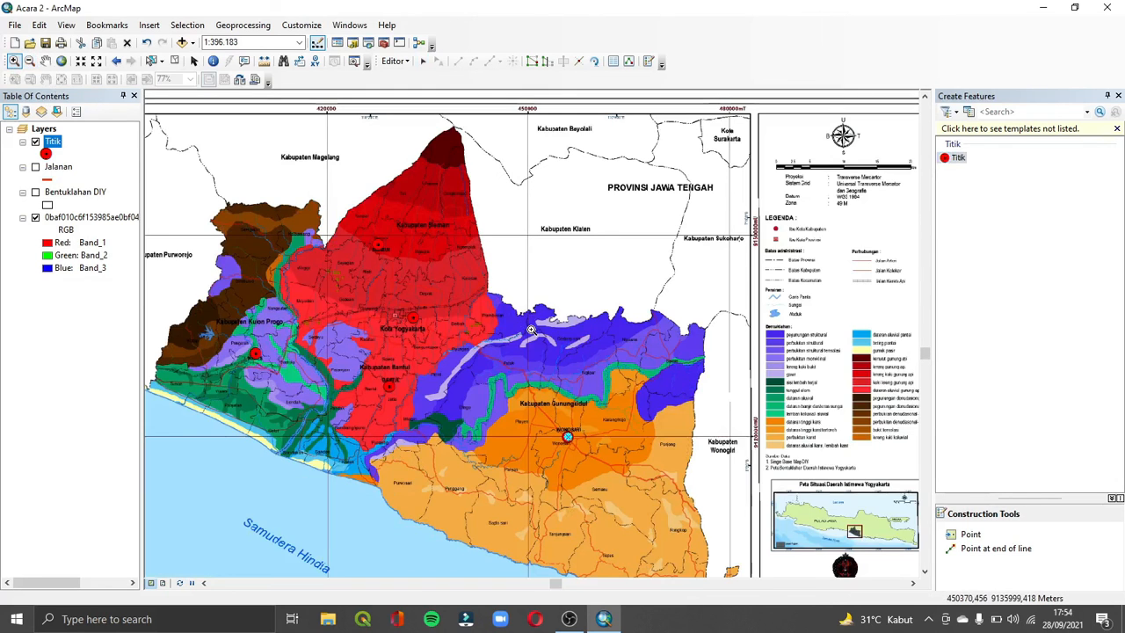
pyautogui.moveTo(327, 197); pyautogui.dragTo(531, 330)
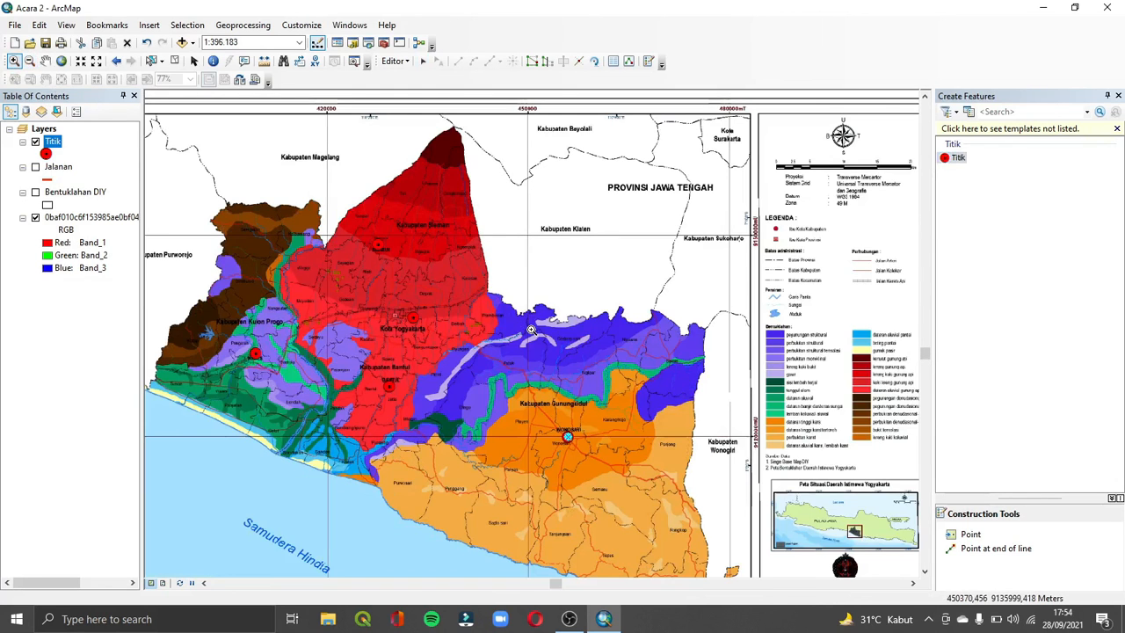
# Hide the scanned map and display the Bentuklahan DIY and Jalanan layers together with the Titik points.
pyautogui.click(35, 218)
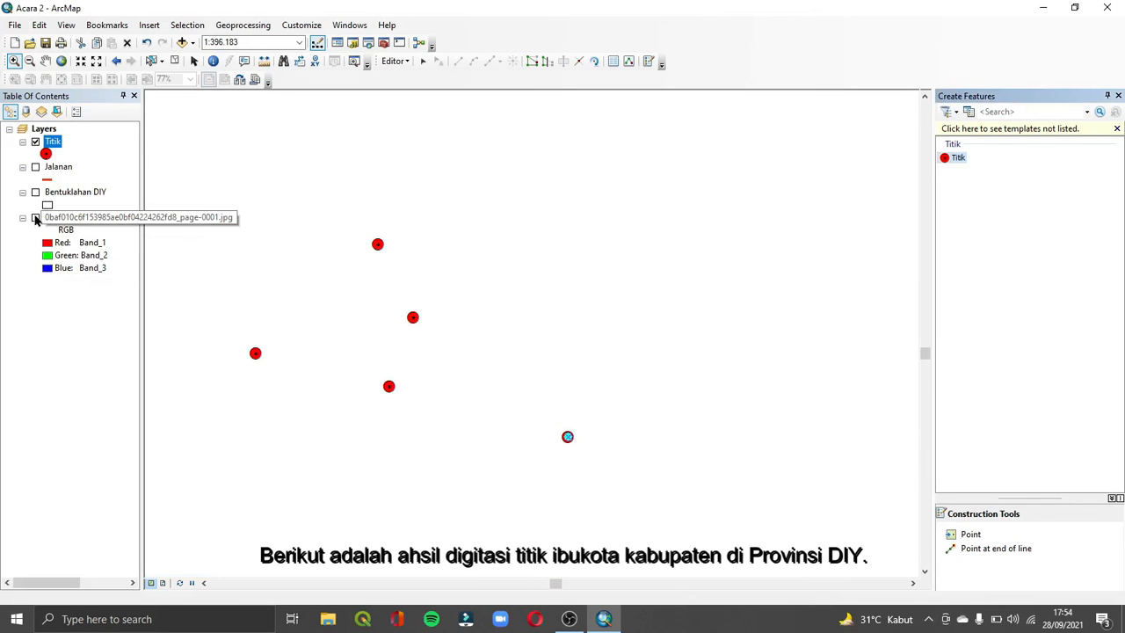
pyautogui.click(35, 193)
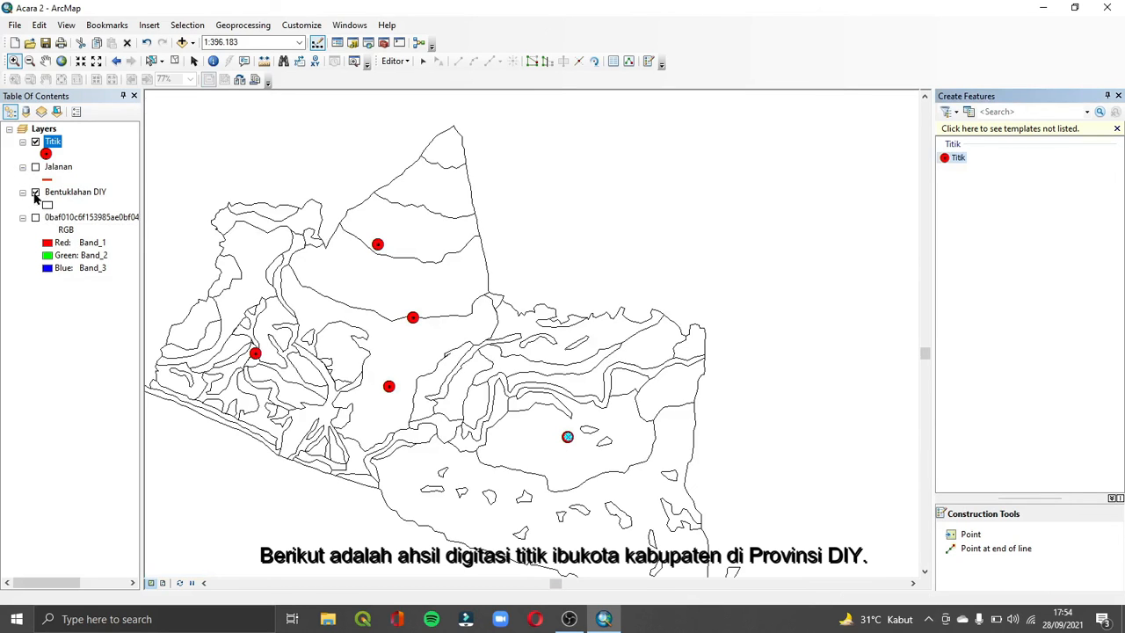
pyautogui.click(35, 167)
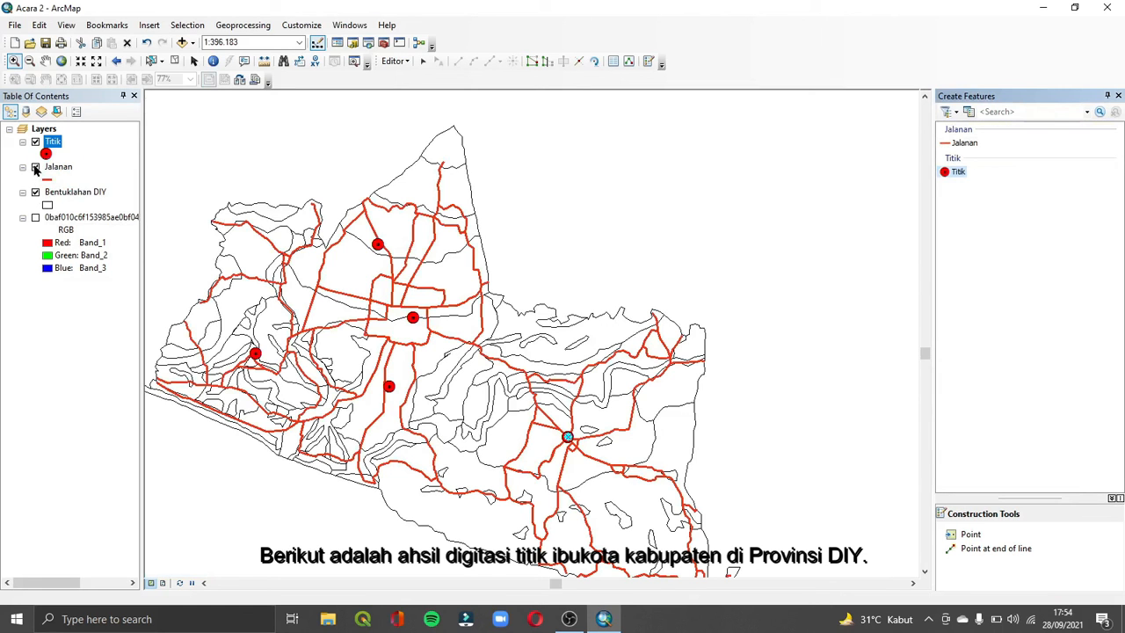
# Hide the Titik and Jalanan layers so that only Bentuklahan DIY is displayed.
pyautogui.click(35, 143)
pyautogui.click(35, 167)
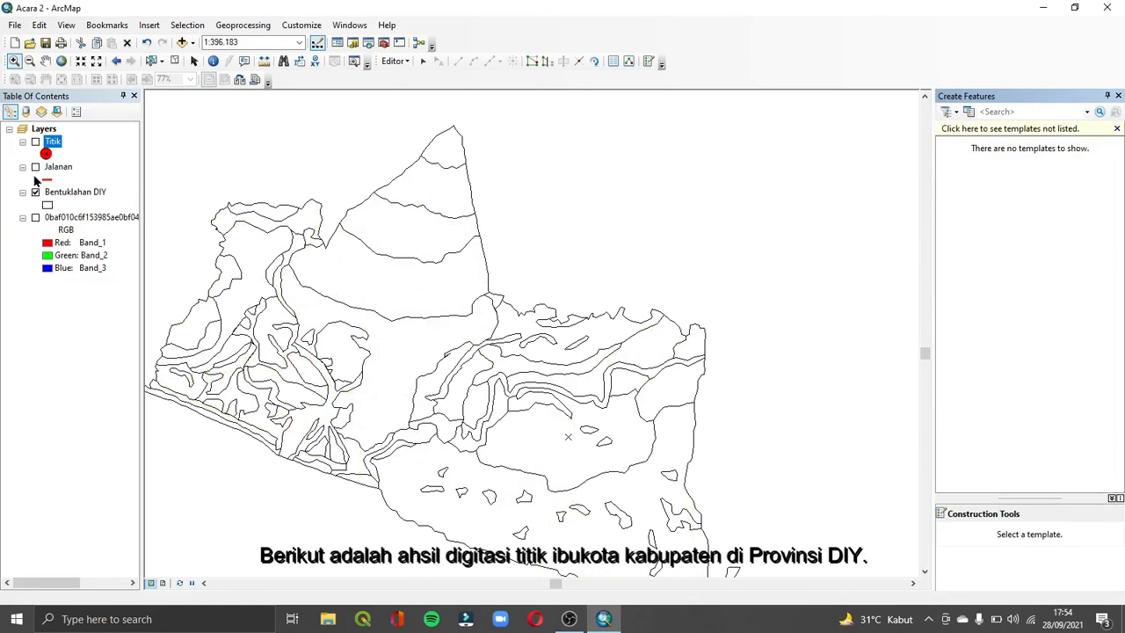
pyautogui.click(36, 193)
pyautogui.click(35, 217)
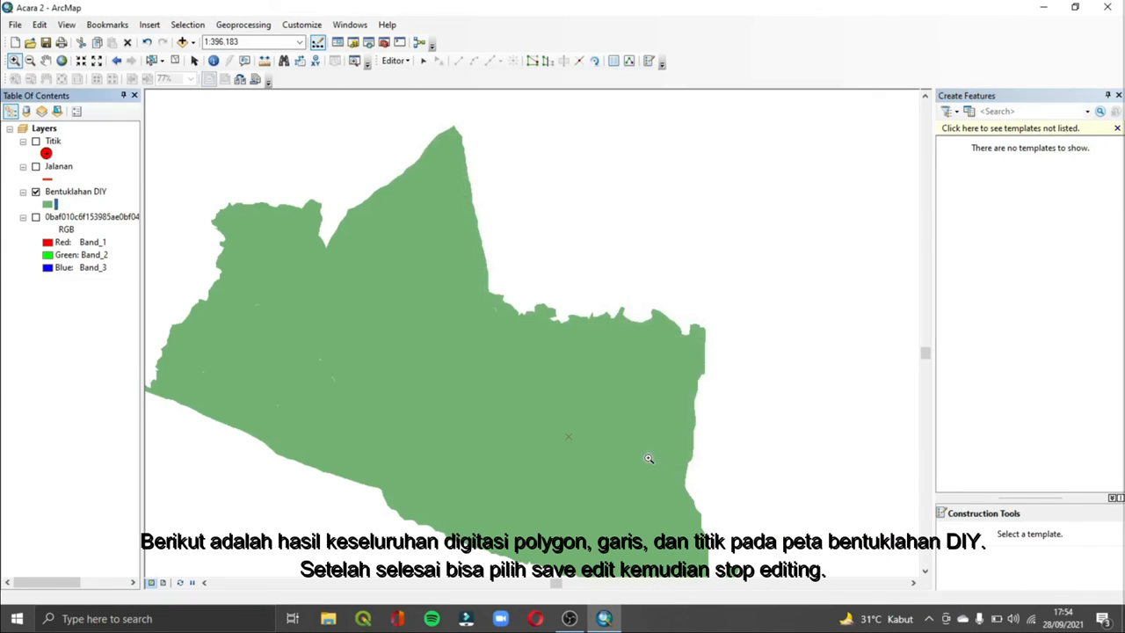
# Restyle the Bentuklahan DIY polygons, trying the Lake symbol before settling on a pale yellow-green fill with dark outlines.
pyautogui.click(48, 204)
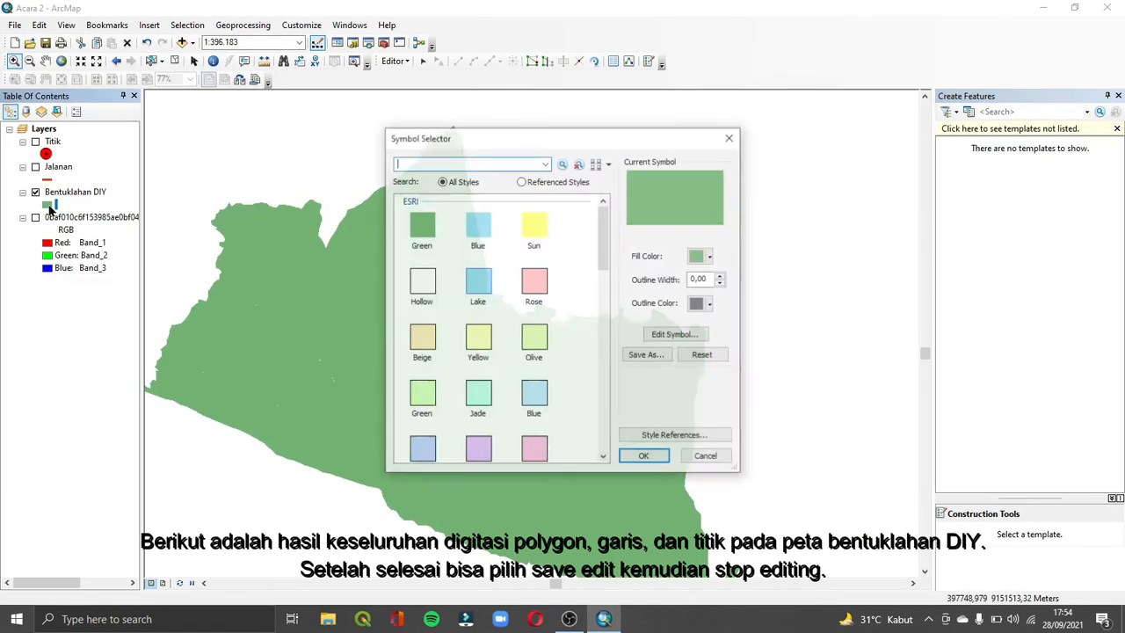
pyautogui.click(477, 281)
pyautogui.click(645, 457)
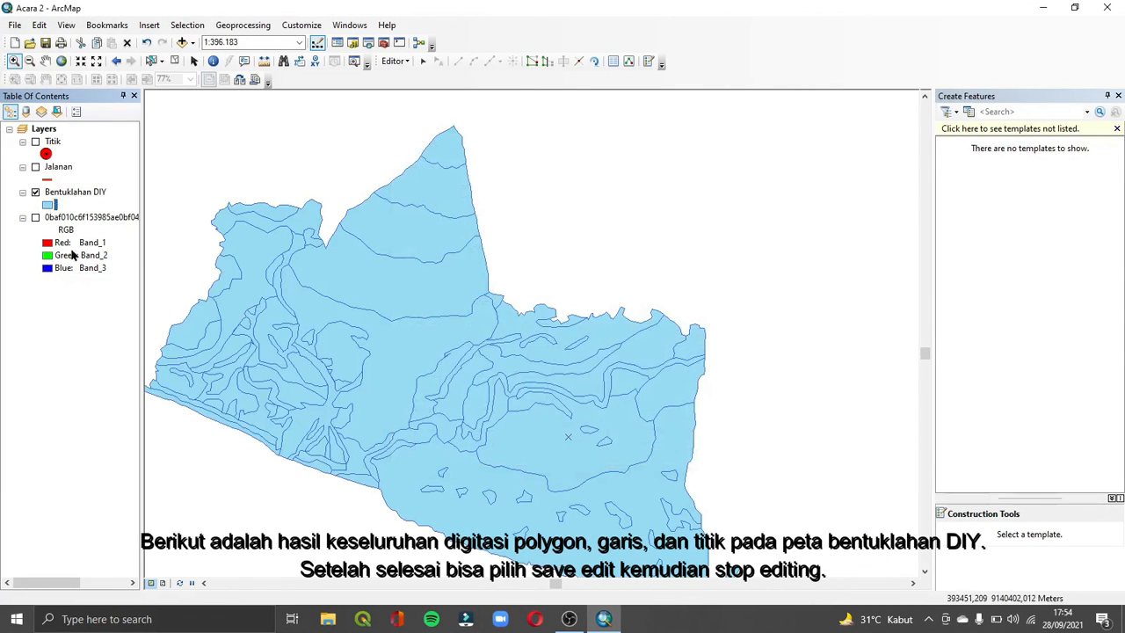
pyautogui.click(47, 200)
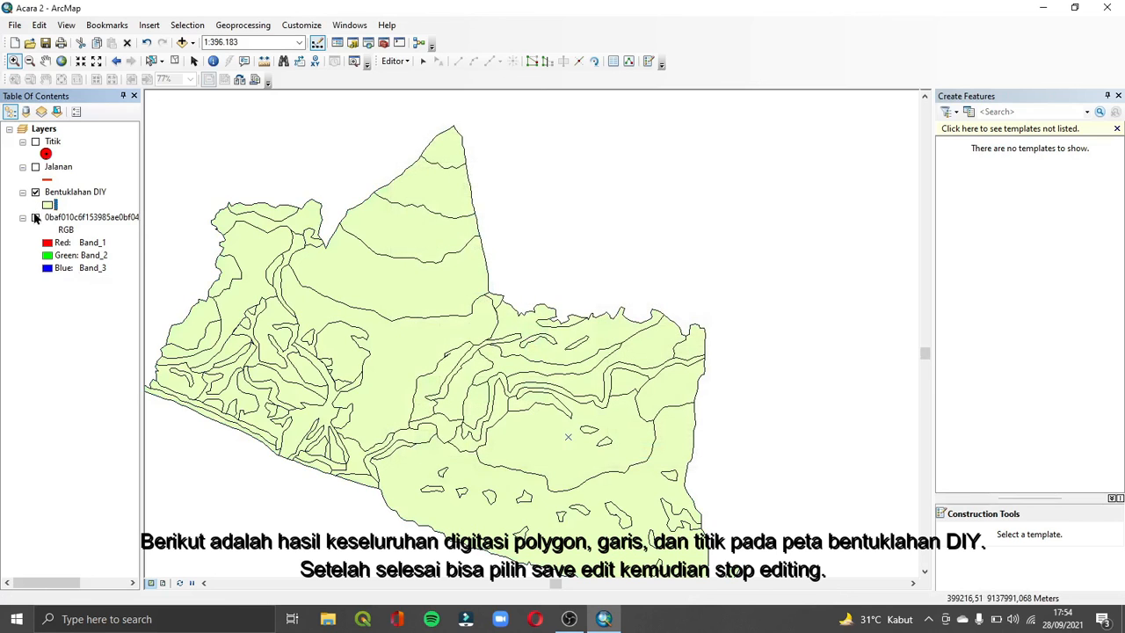
# Display the Jalanan and Titik layers over Bentuklahan DIY, compare them with the scanned map, and hide the scanned map again.
pyautogui.click(35, 217)
pyautogui.click(35, 192)
pyautogui.click(35, 167)
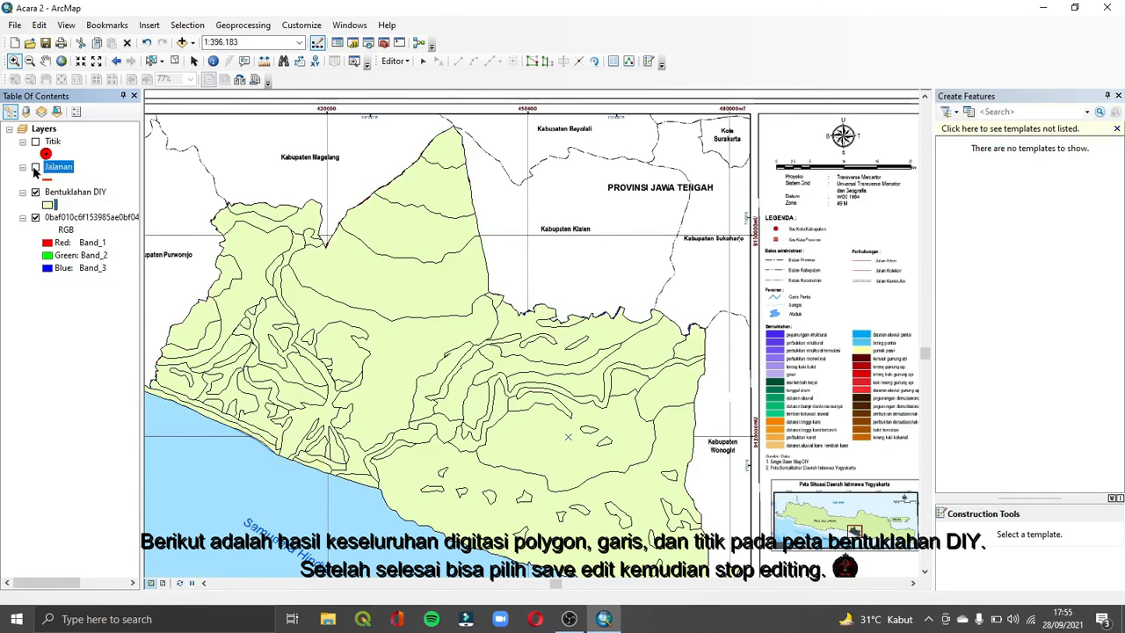
pyautogui.click(35, 142)
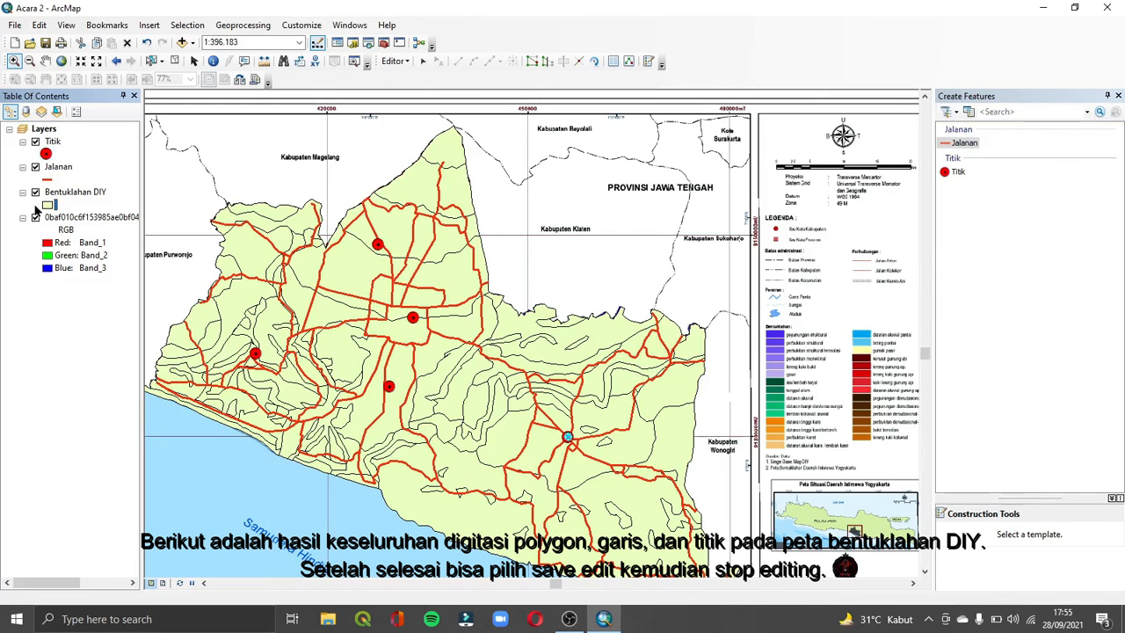
pyautogui.click(35, 217)
pyautogui.click(52, 141)
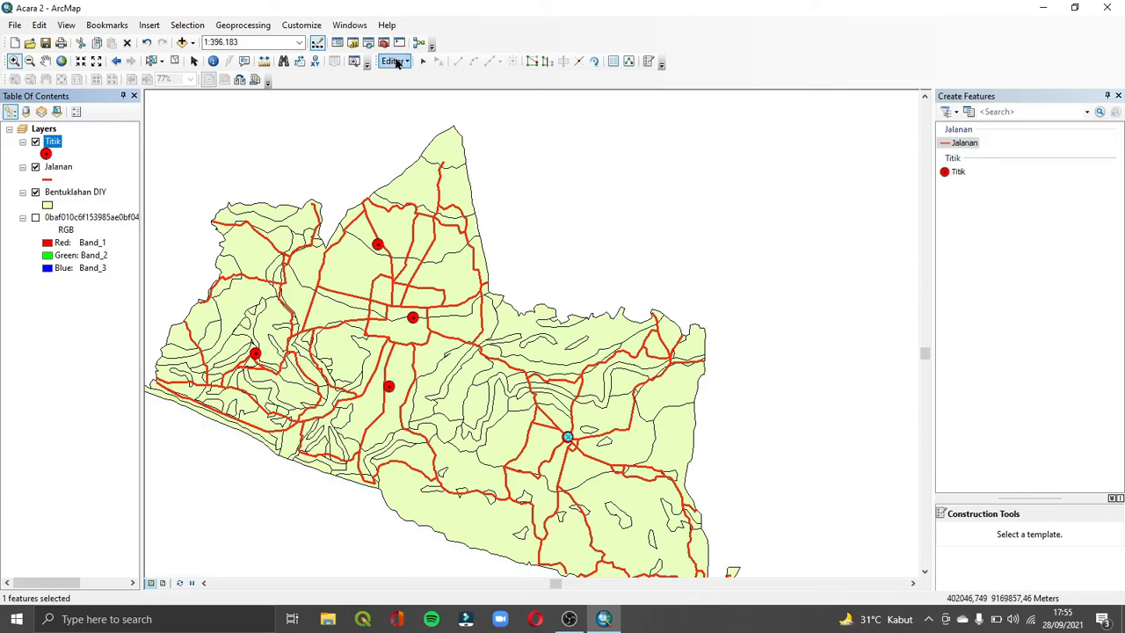
# Save the edits and end the editing session.
pyautogui.click(396, 61)
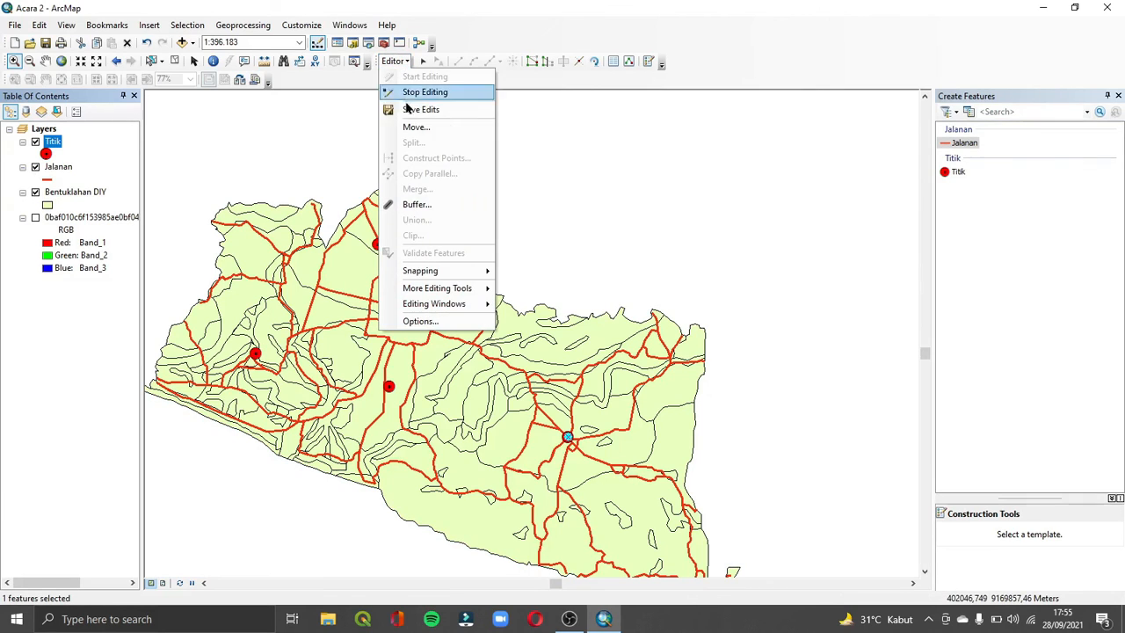
pyautogui.click(395, 60)
pyautogui.click(395, 61)
pyautogui.click(427, 91)
# Hide the Bentuklahan DIY, Jalanan and Titik layers and display only the scanned map.
pyautogui.click(35, 191)
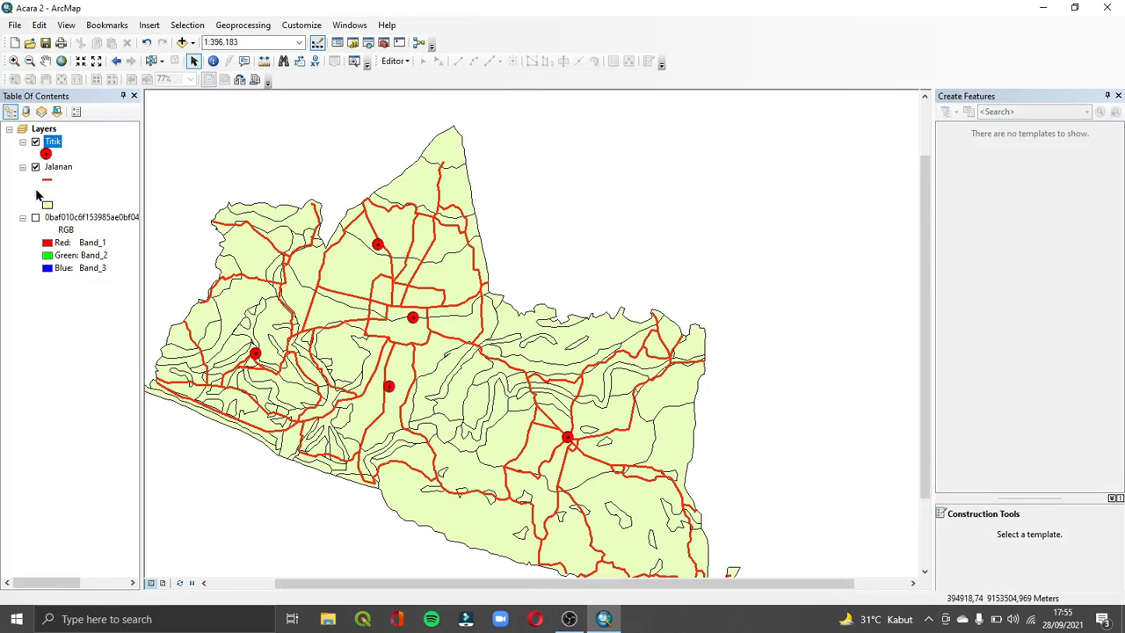
pyautogui.click(35, 167)
pyautogui.click(35, 141)
pyautogui.click(35, 218)
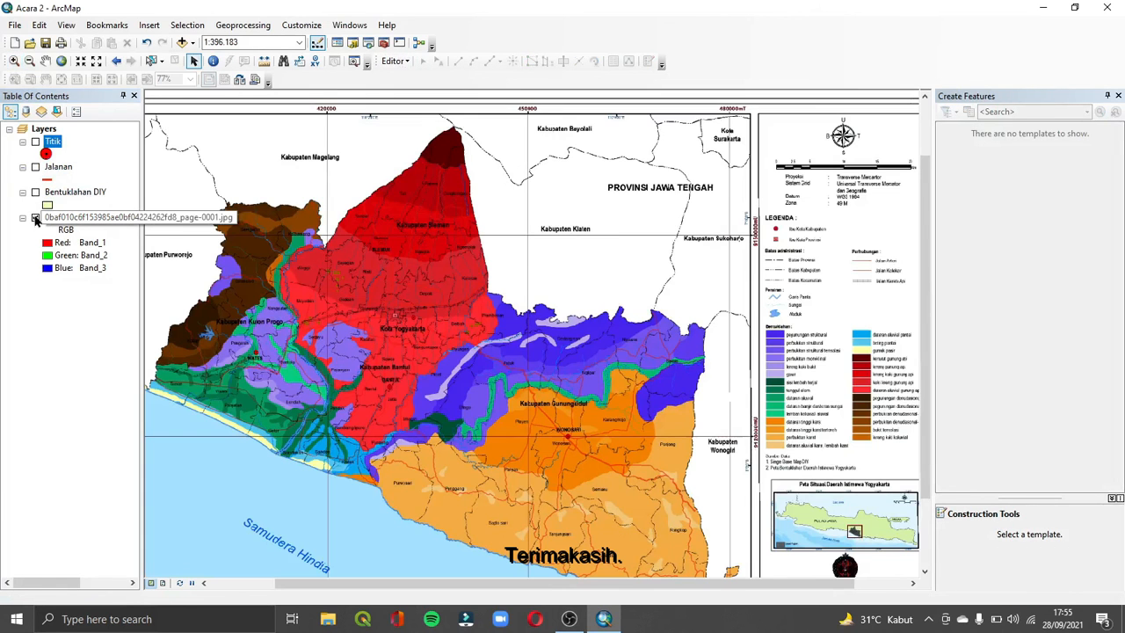
# Display the Bentuklahan DIY, Jalanan and Titik layers on top of the scanned map.
pyautogui.click(35, 192)
pyautogui.click(35, 167)
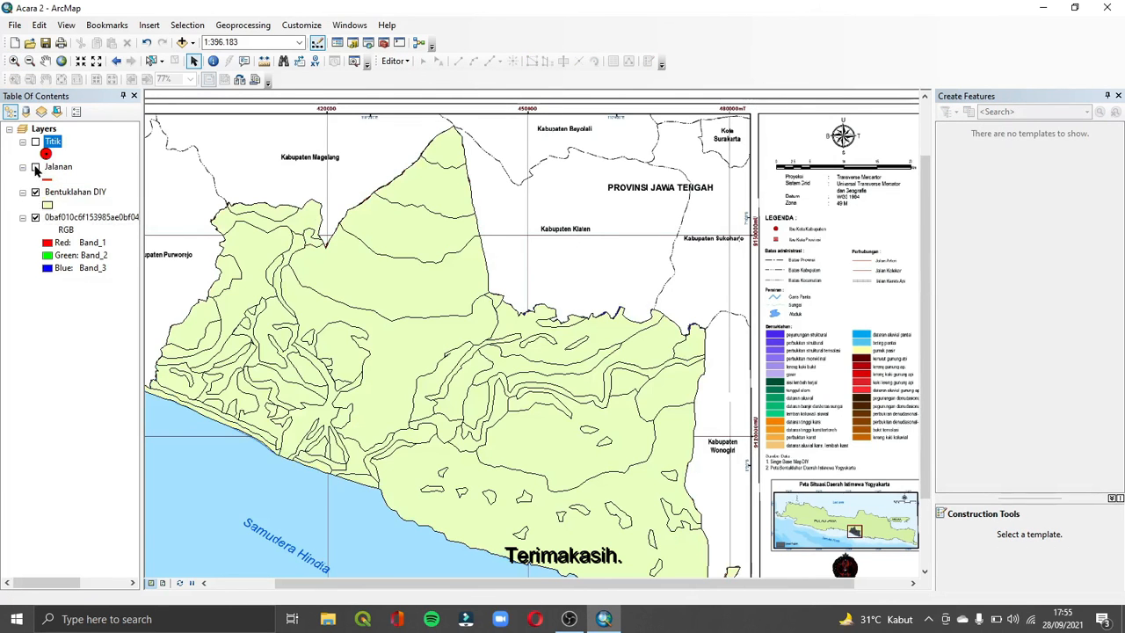
pyautogui.click(35, 143)
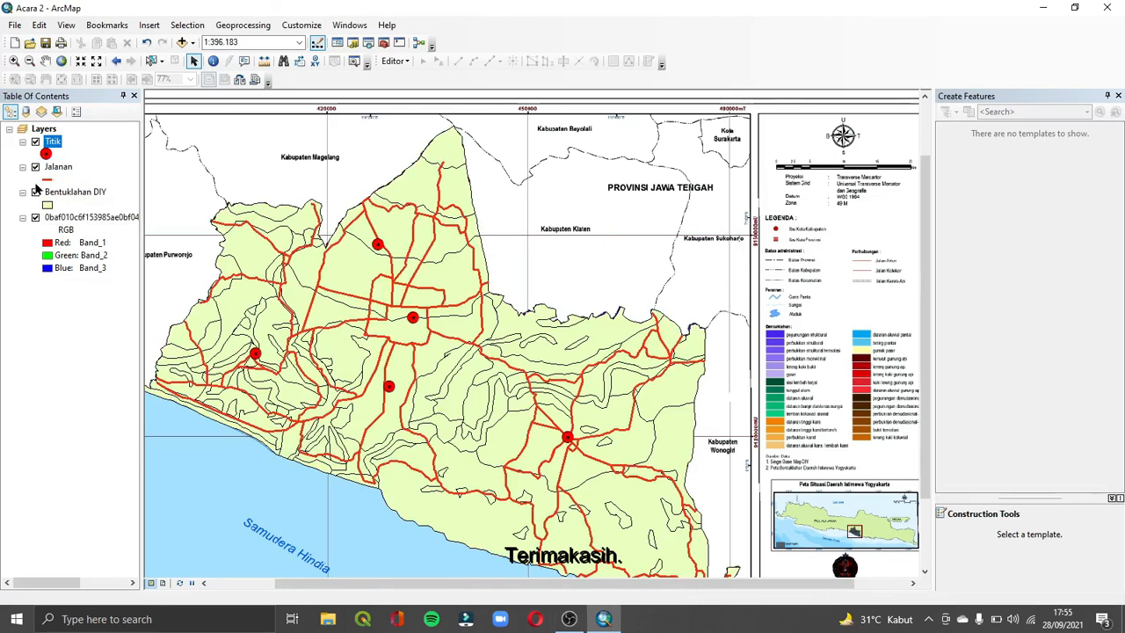